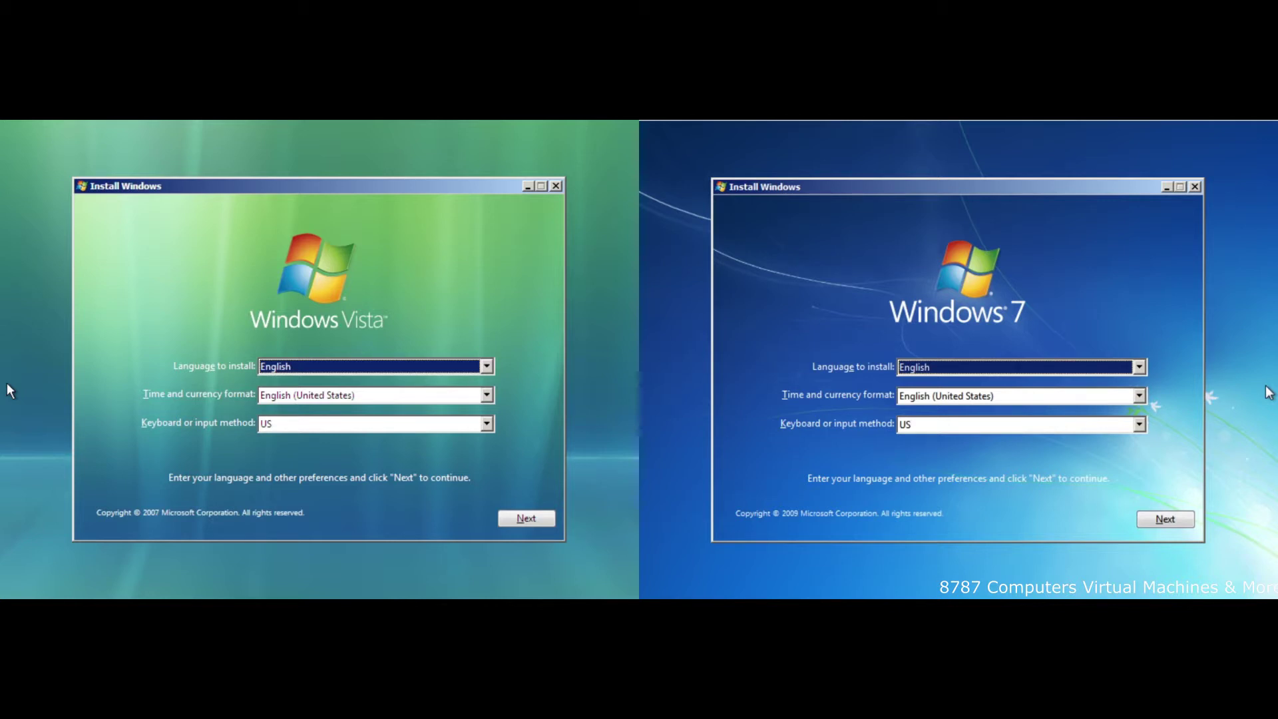
- Keep the default English (United States) language and US keyboard settings and start the installation in both the Windows 7 and Windows Vista setups
{"action": "left_click", "coordinate": [1165, 518]}
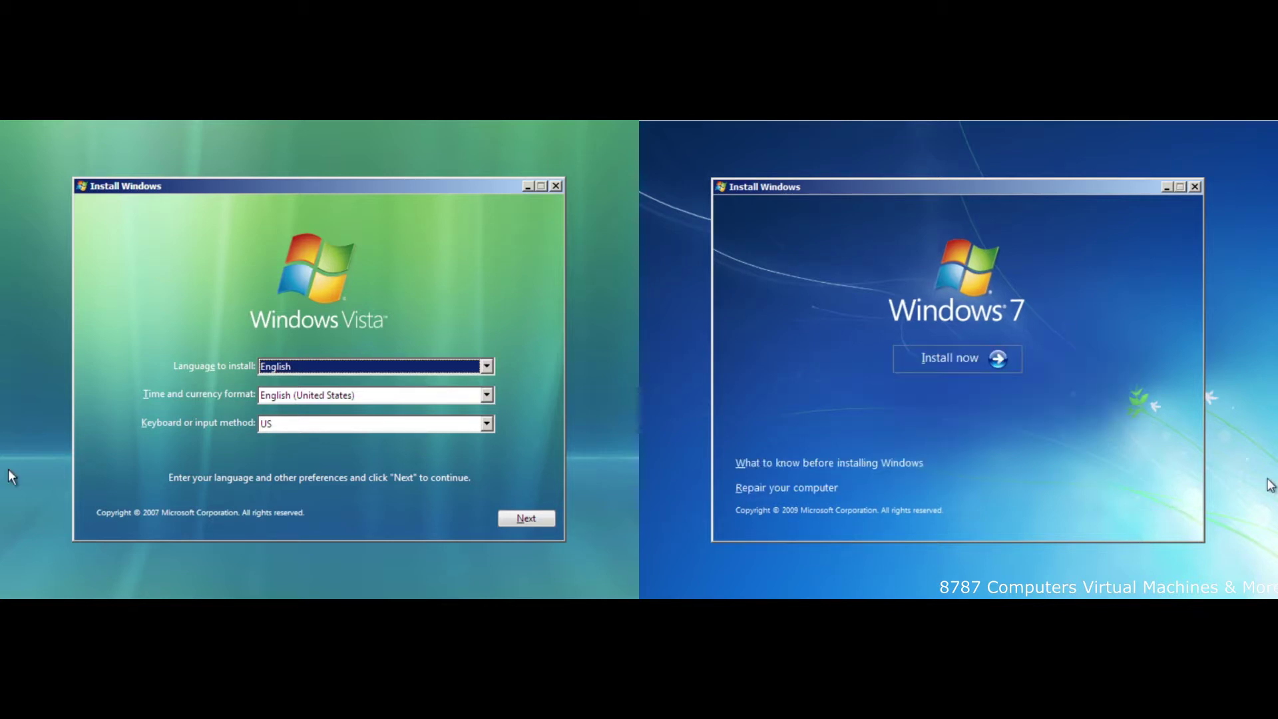
{"action": "left_click", "coordinate": [524, 525]}
{"action": "left_click", "coordinate": [346, 358]}
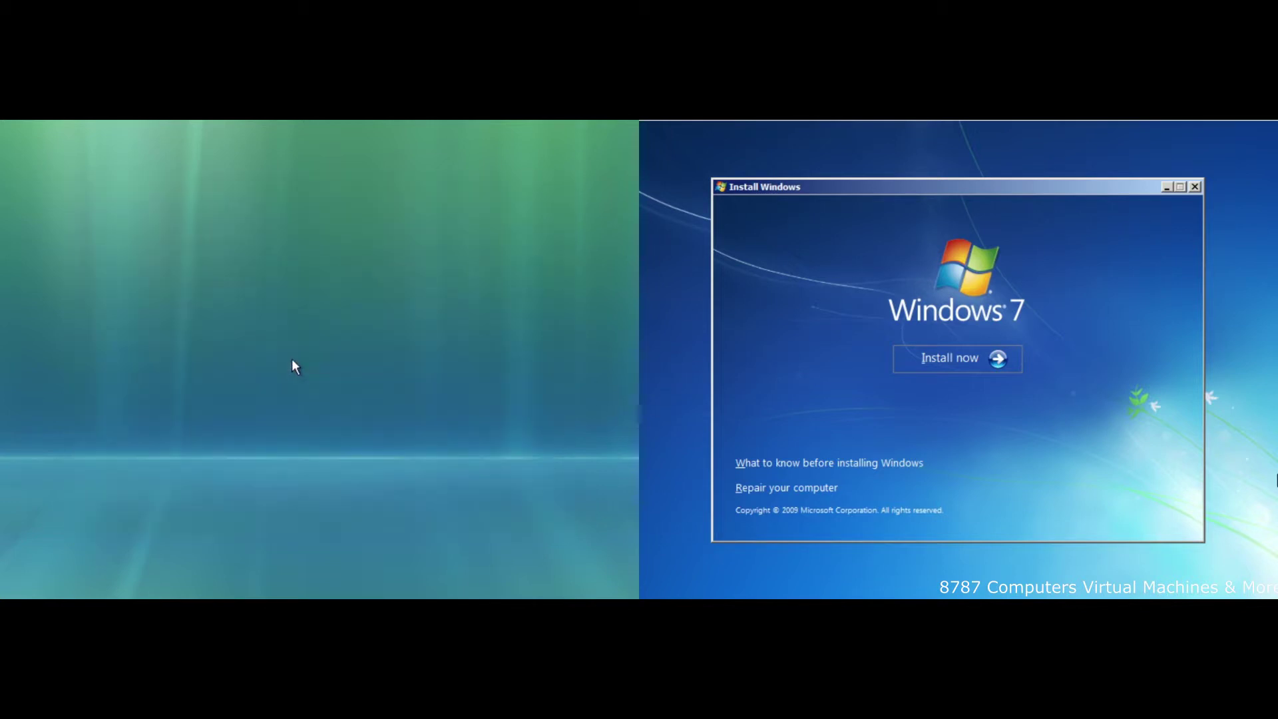
{"action": "left_click", "coordinate": [1018, 358]}
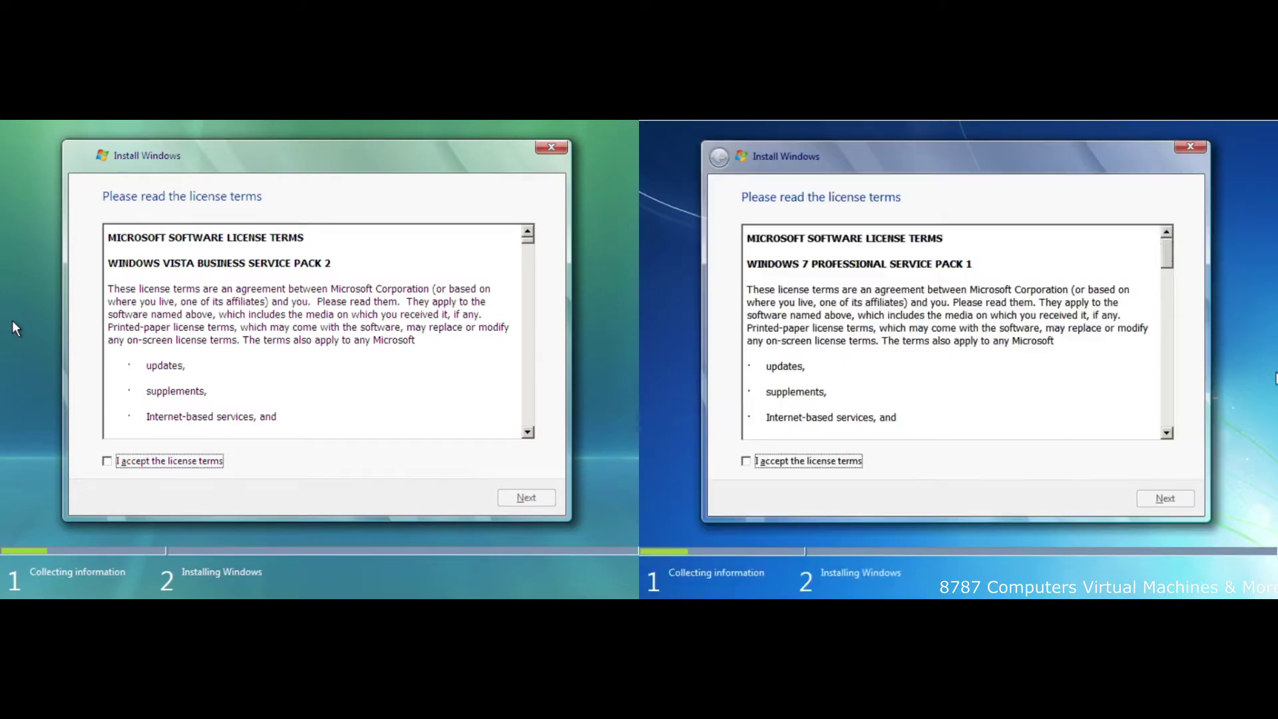
- Accept the license terms and choose the Custom (advanced) installation in both the Windows 7 and Windows Vista setups
{"action": "left_click", "coordinate": [861, 466]}
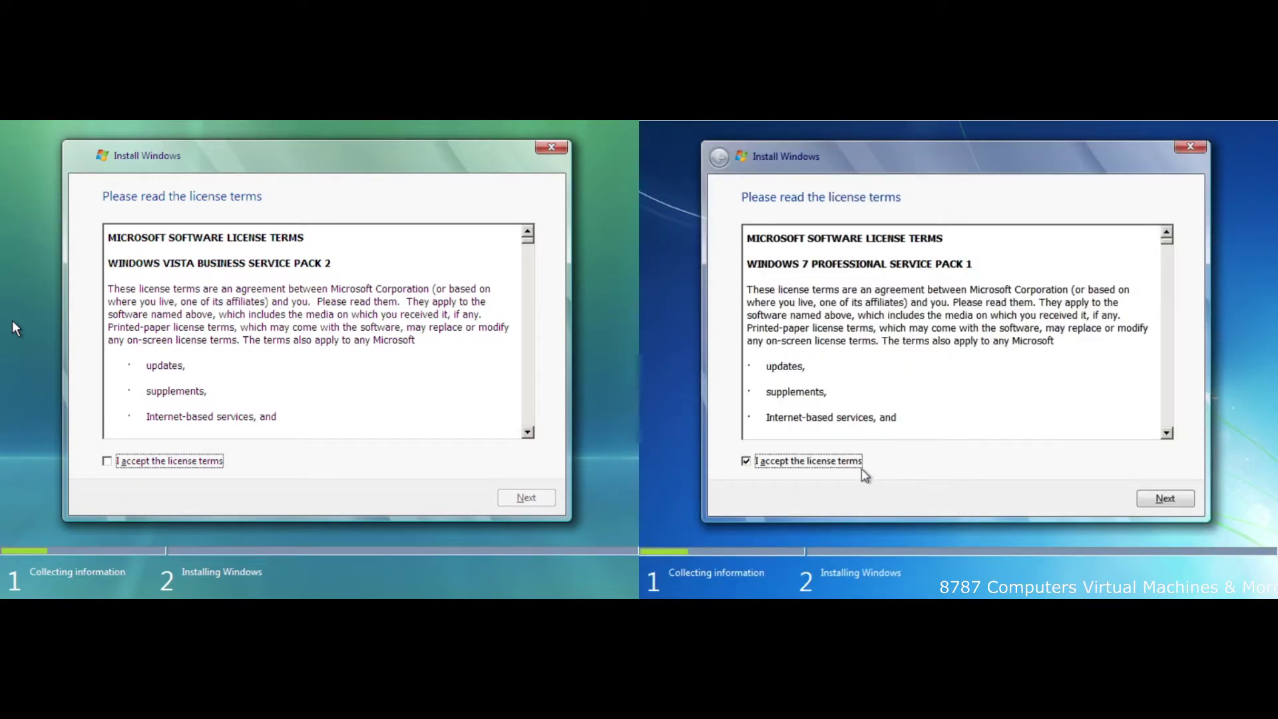
{"action": "left_click", "coordinate": [133, 461]}
{"action": "left_click", "coordinate": [1191, 501]}
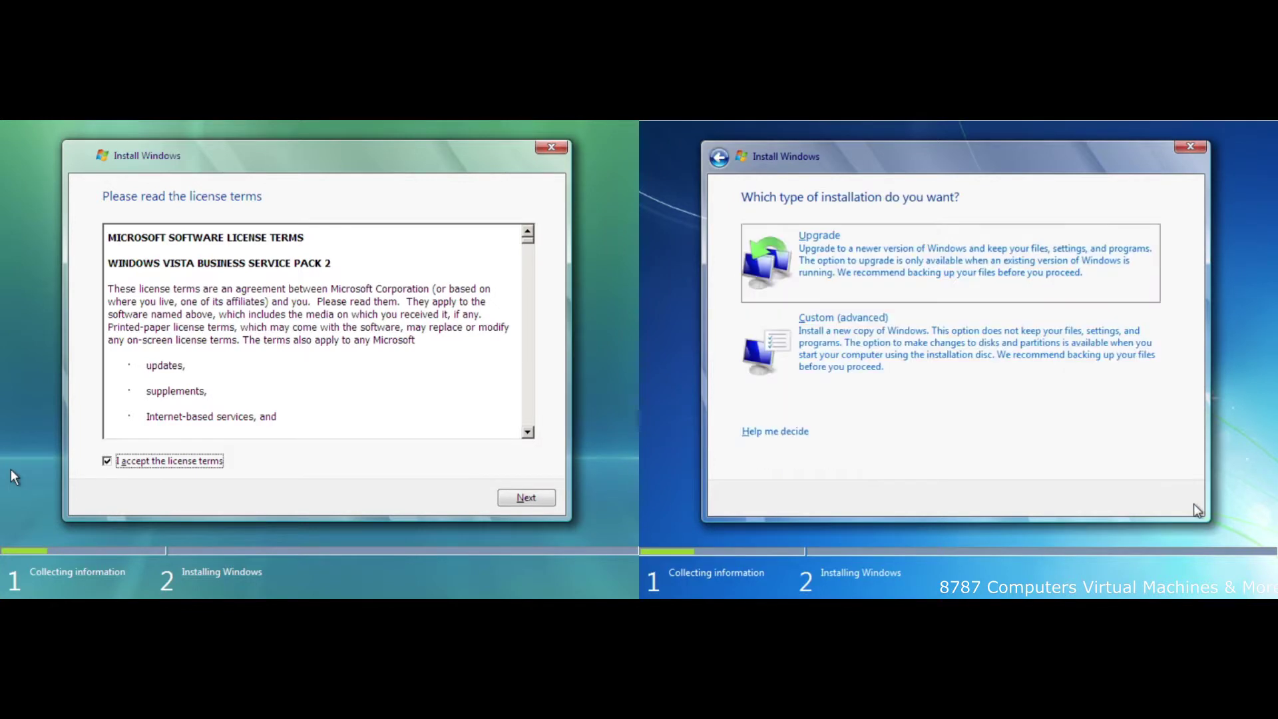
{"action": "left_click", "coordinate": [1039, 359]}
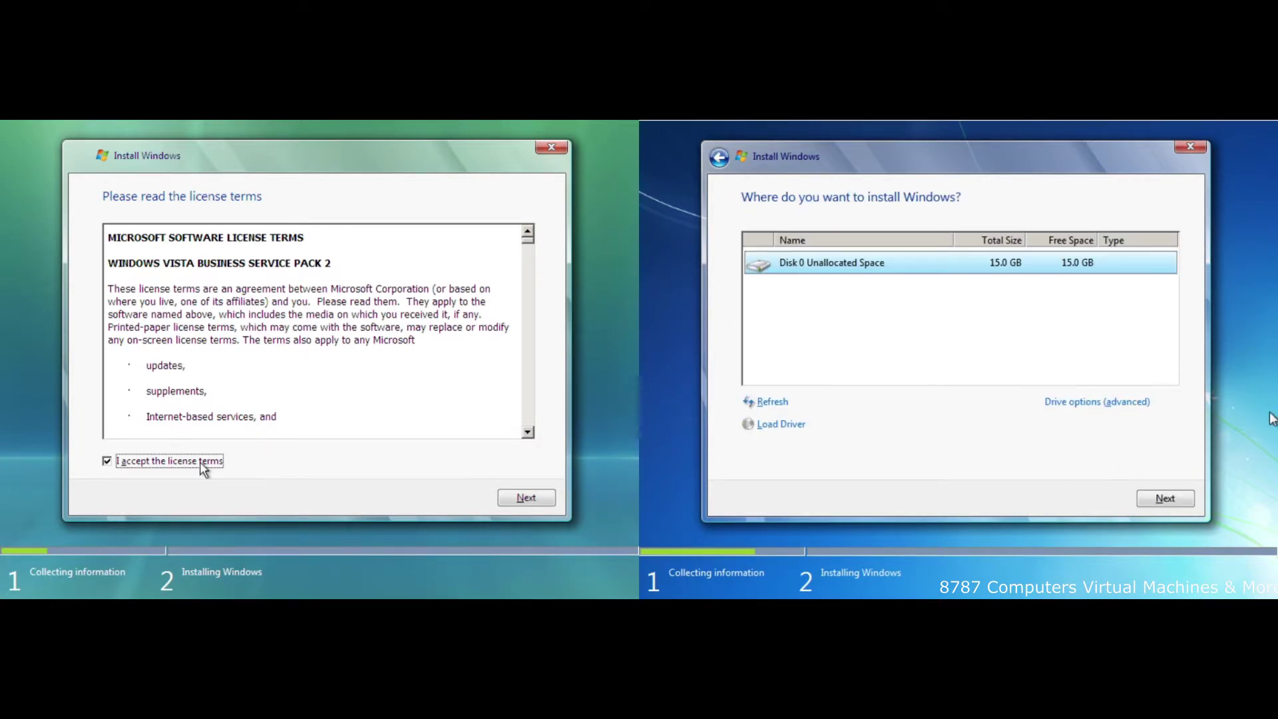
{"action": "left_click", "coordinate": [516, 499]}
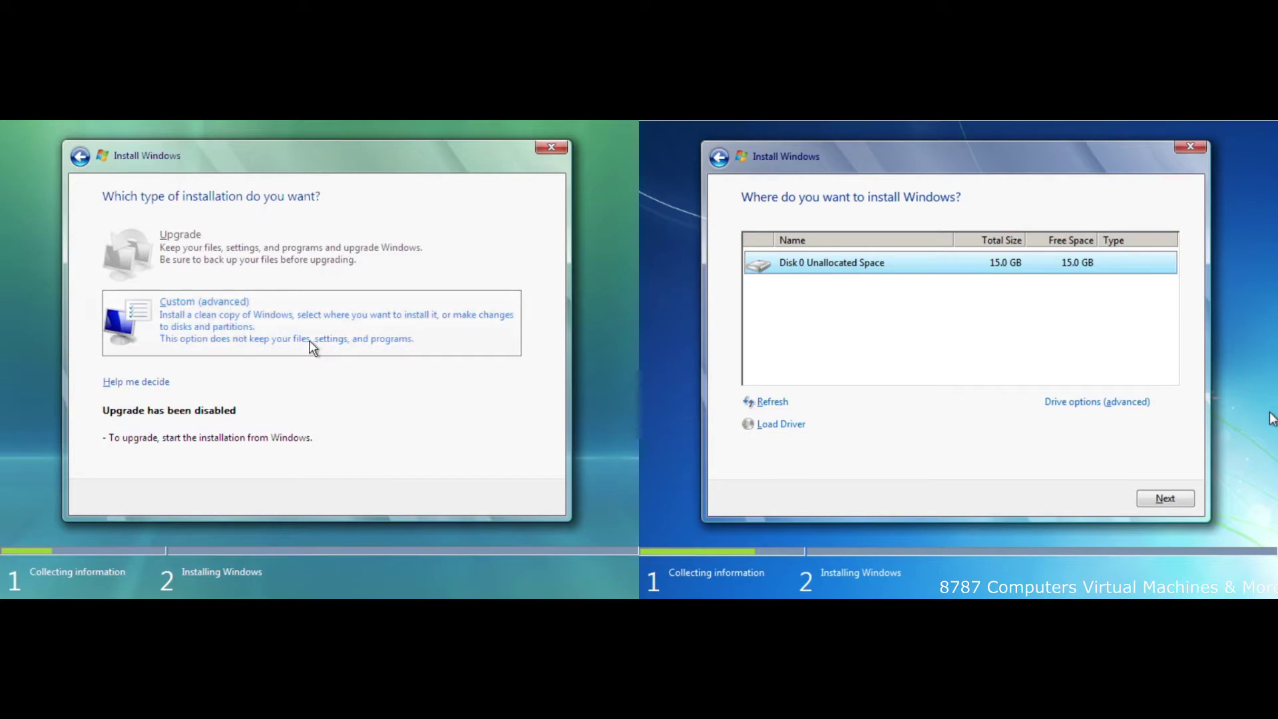
{"action": "left_click", "coordinate": [274, 323]}
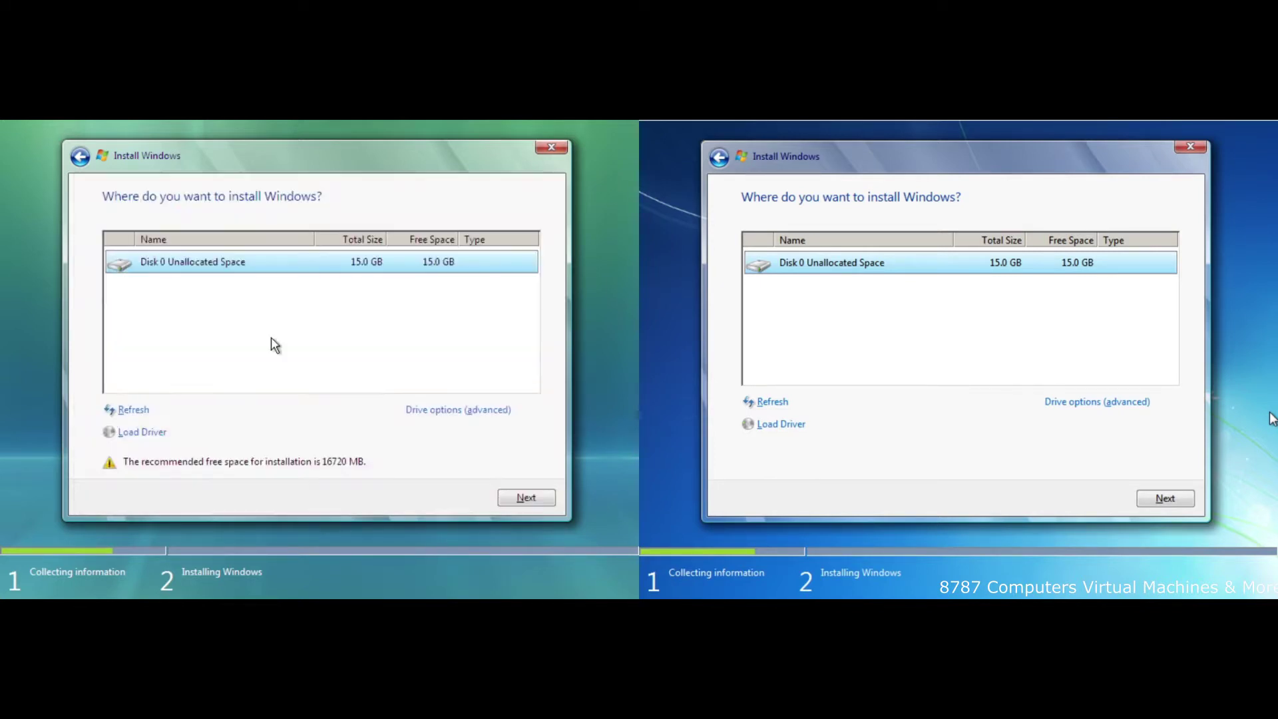
- Proceed with Disk 0 Unallocated Space as the installation target in both the Windows Vista and Windows 7 setups
{"action": "left_click", "coordinate": [525, 499]}
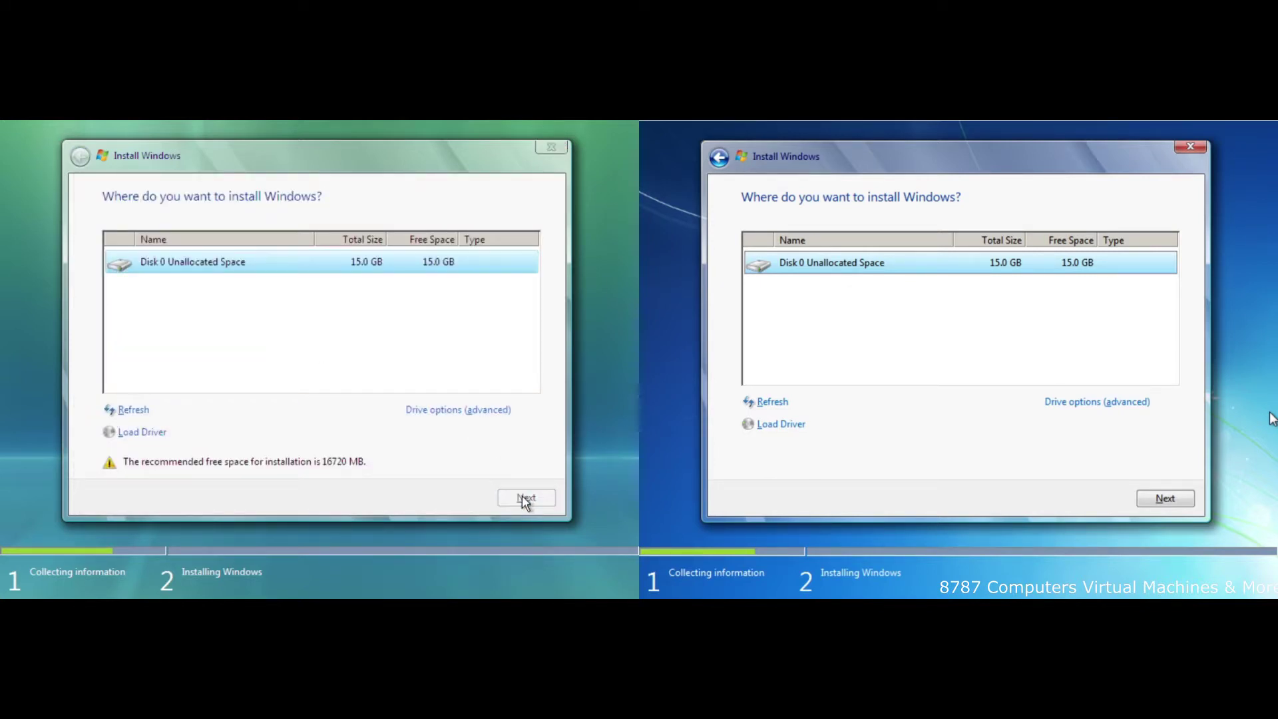
{"action": "left_click", "coordinate": [1175, 498]}
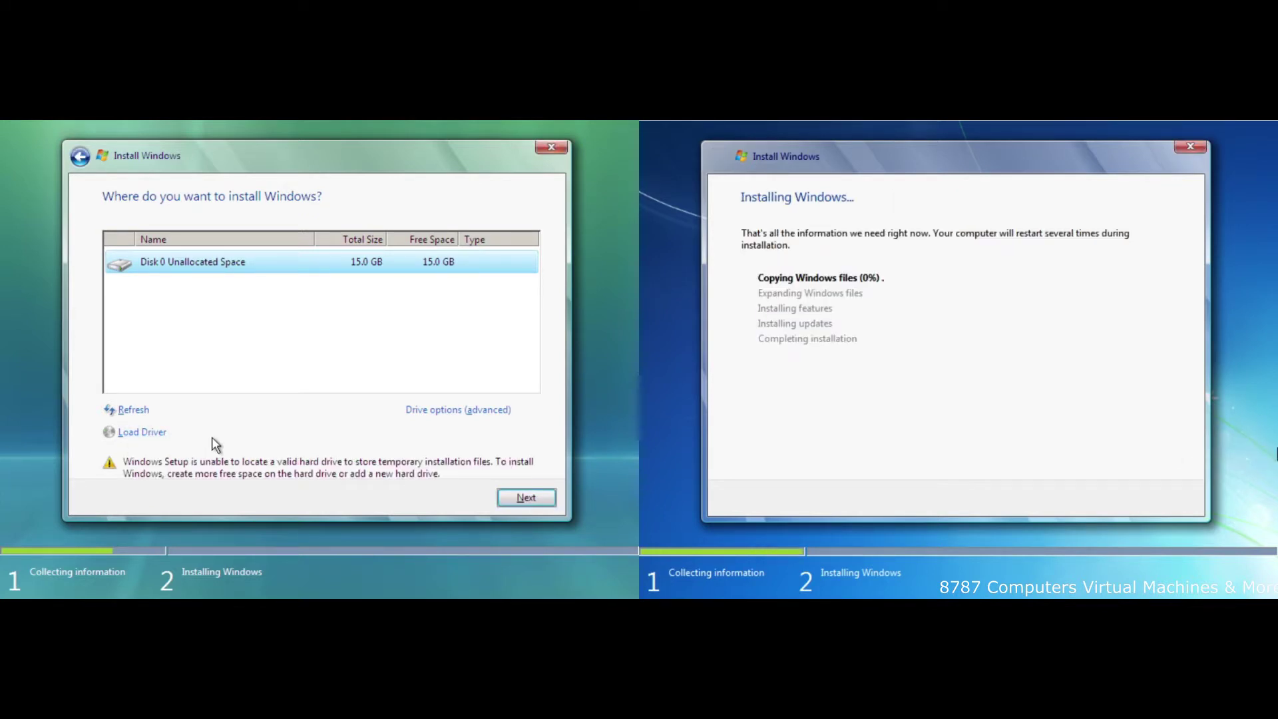
- Try to create a new 15359 MB partition on Disk 0's unallocated space in the Windows Vista setup
{"action": "left_click", "coordinate": [501, 411]}
{"action": "left_click", "coordinate": [440, 412]}
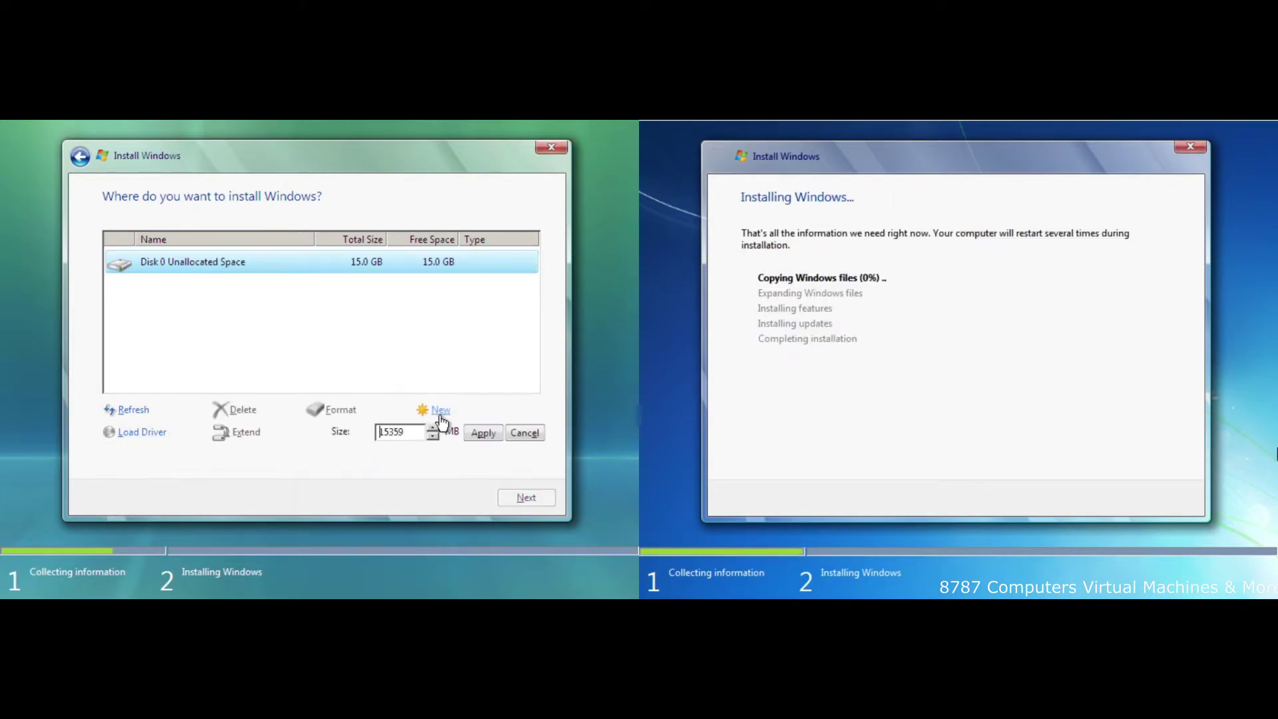
{"action": "left_click", "coordinate": [483, 433]}
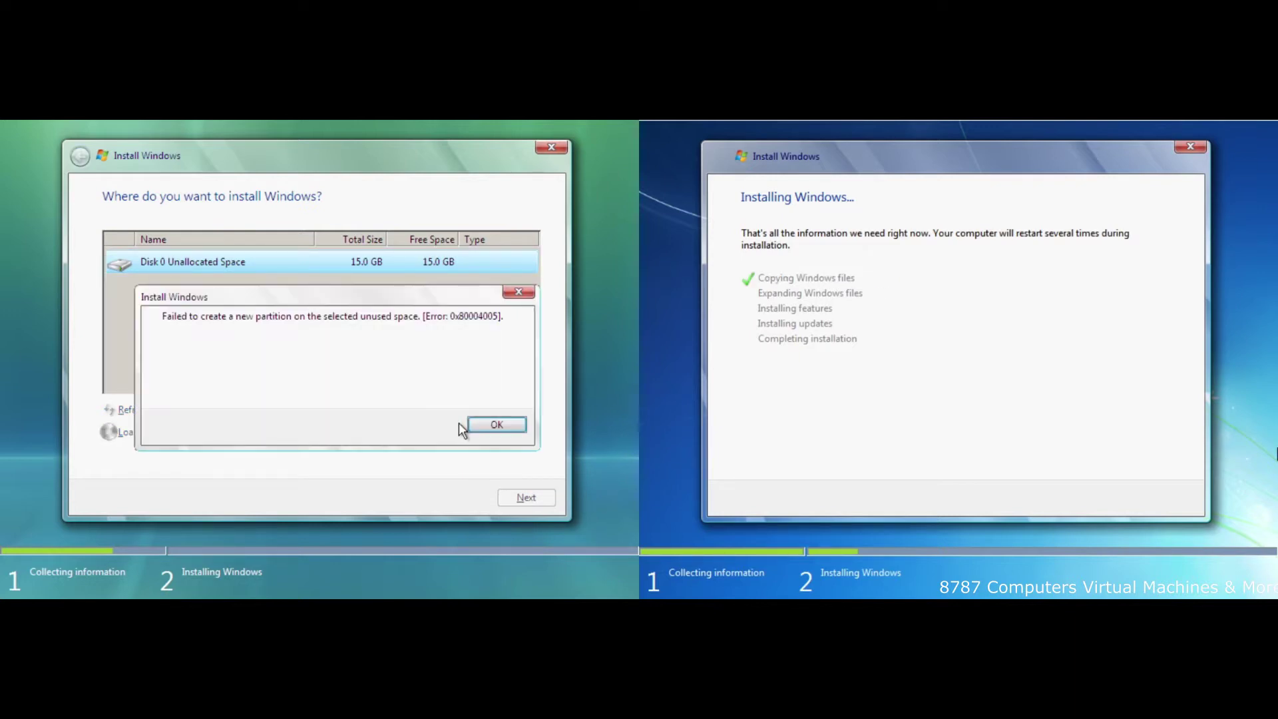
{"action": "left_click", "coordinate": [474, 423]}
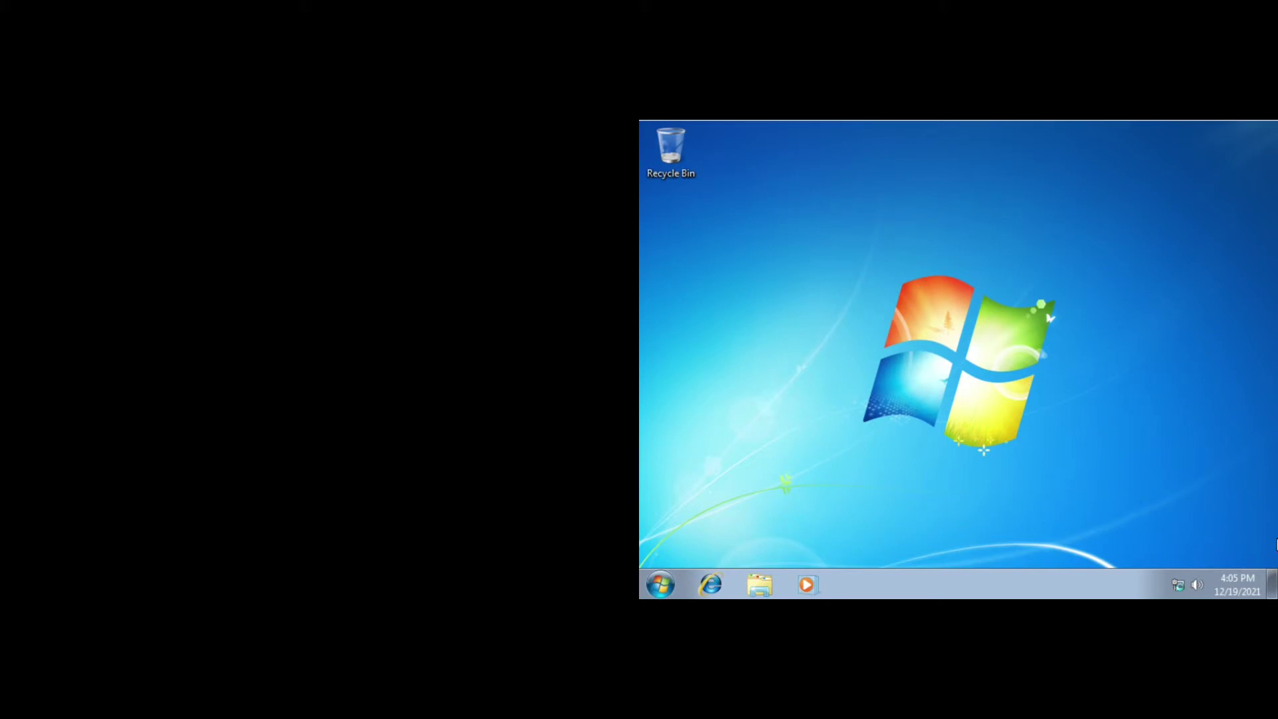
- Launch Internet Explorer on the Windows 7 machine and close its window
{"action": "right_click", "coordinate": [710, 585]}
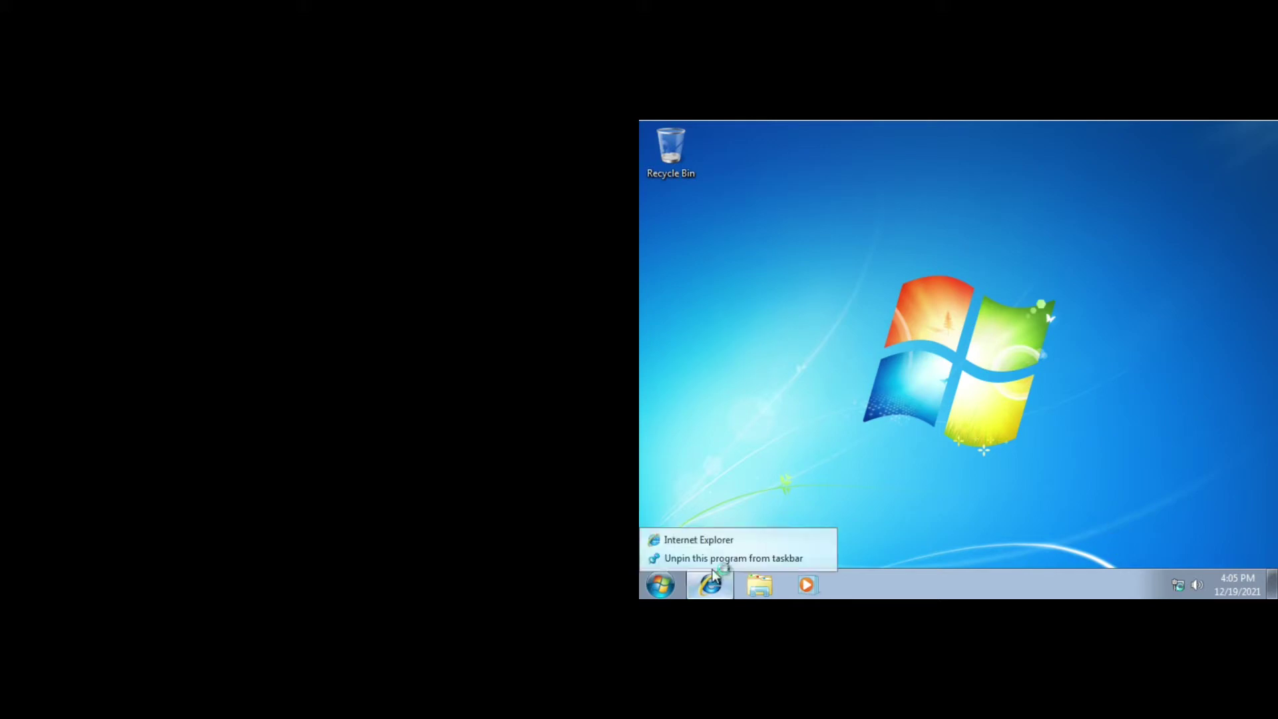
{"action": "left_click", "coordinate": [699, 534]}
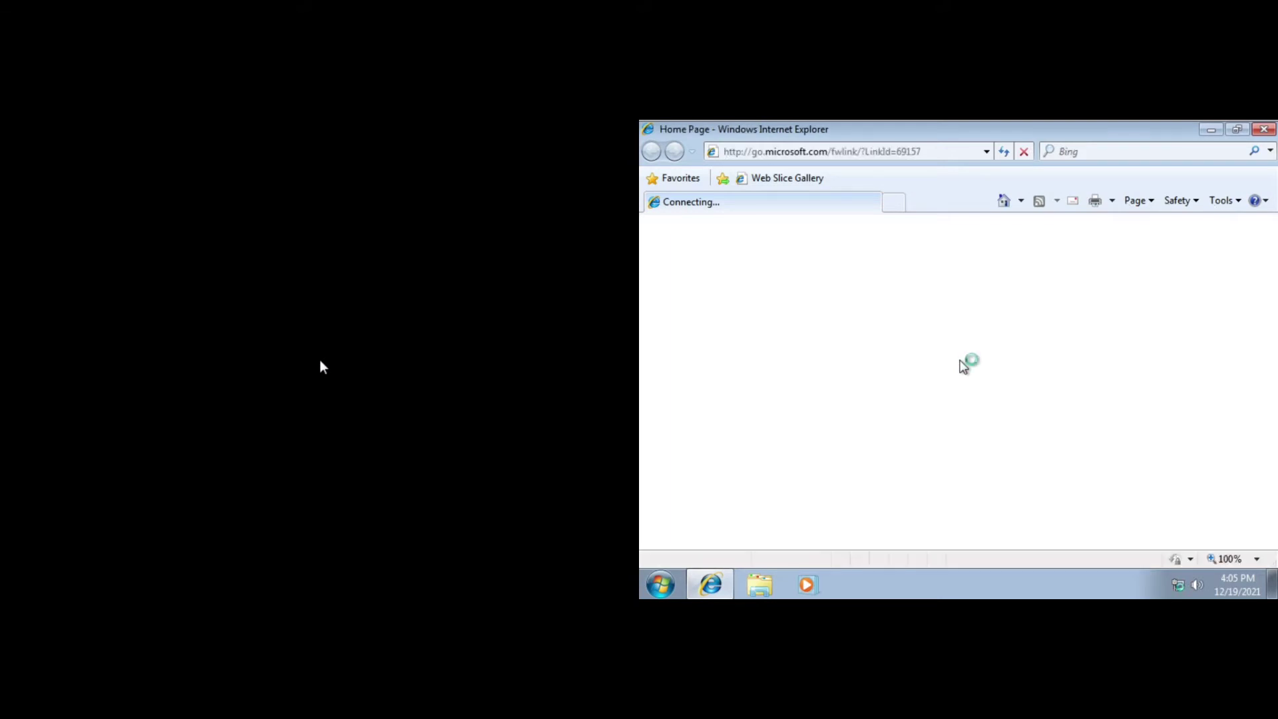
{"action": "left_click", "coordinate": [1265, 129]}
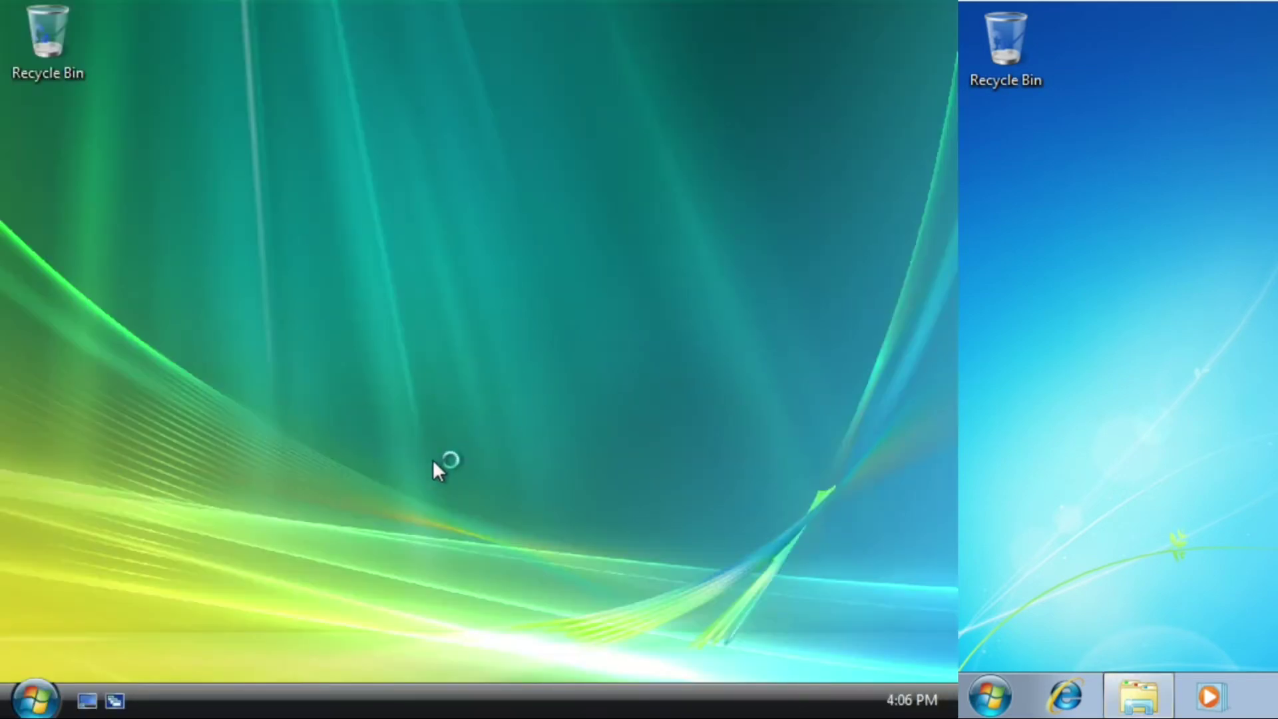
- Open the Computer window on the Windows Vista machine and minimize the Welcome Center
{"action": "left_click", "coordinate": [35, 699]}
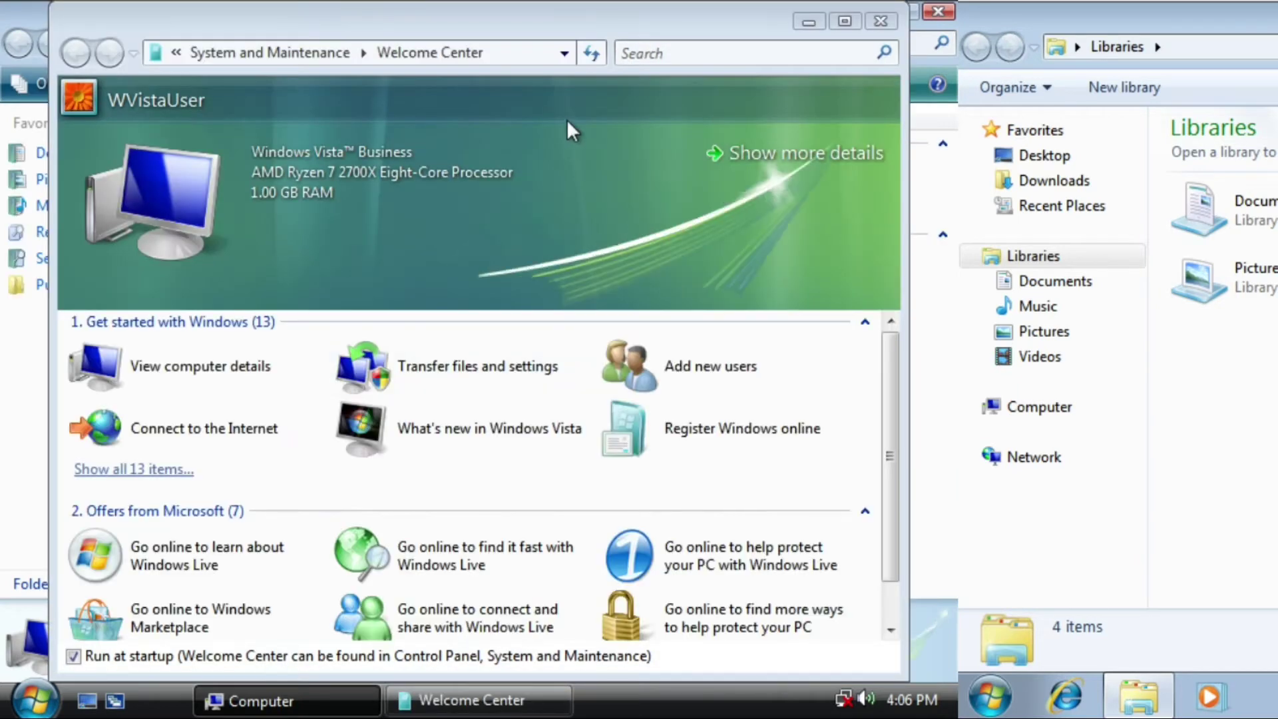
{"action": "left_click", "coordinate": [806, 22]}
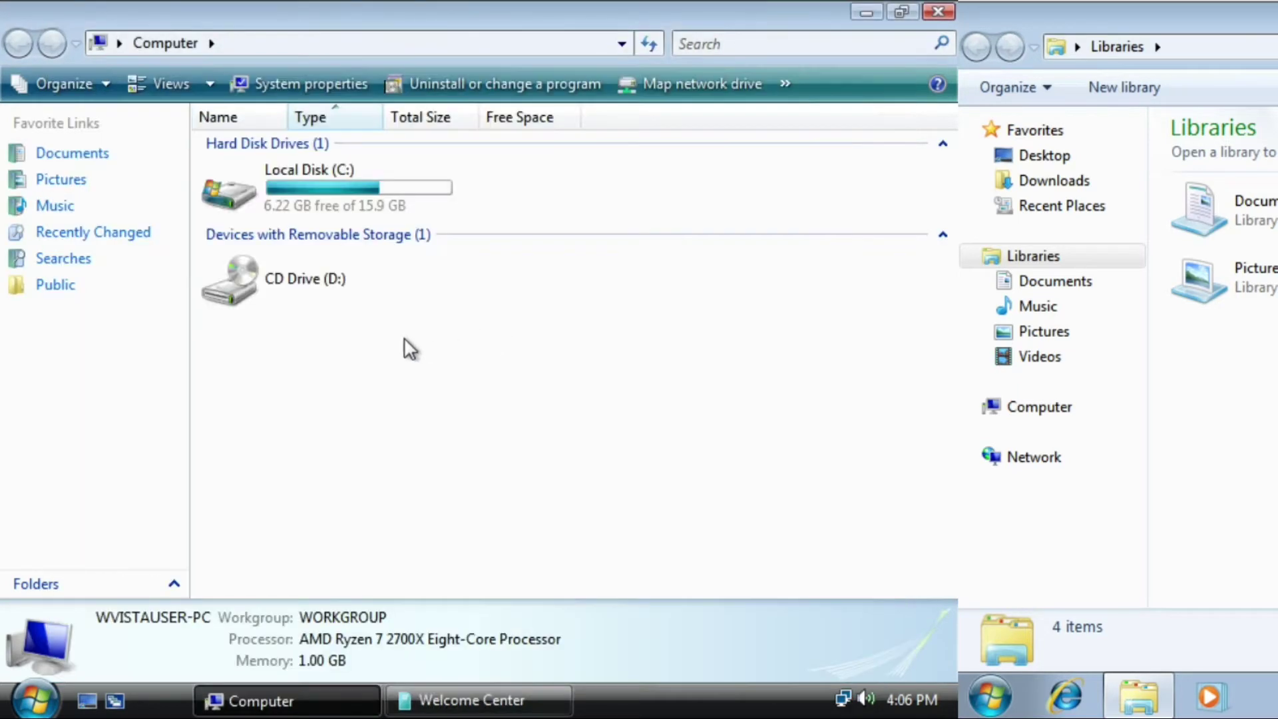
- Share Local Disk (C:) of the Windows Vista machine through Advanced Sharing with share name C and a limit of 10 simultaneous users
{"action": "left_click", "coordinate": [357, 203]}
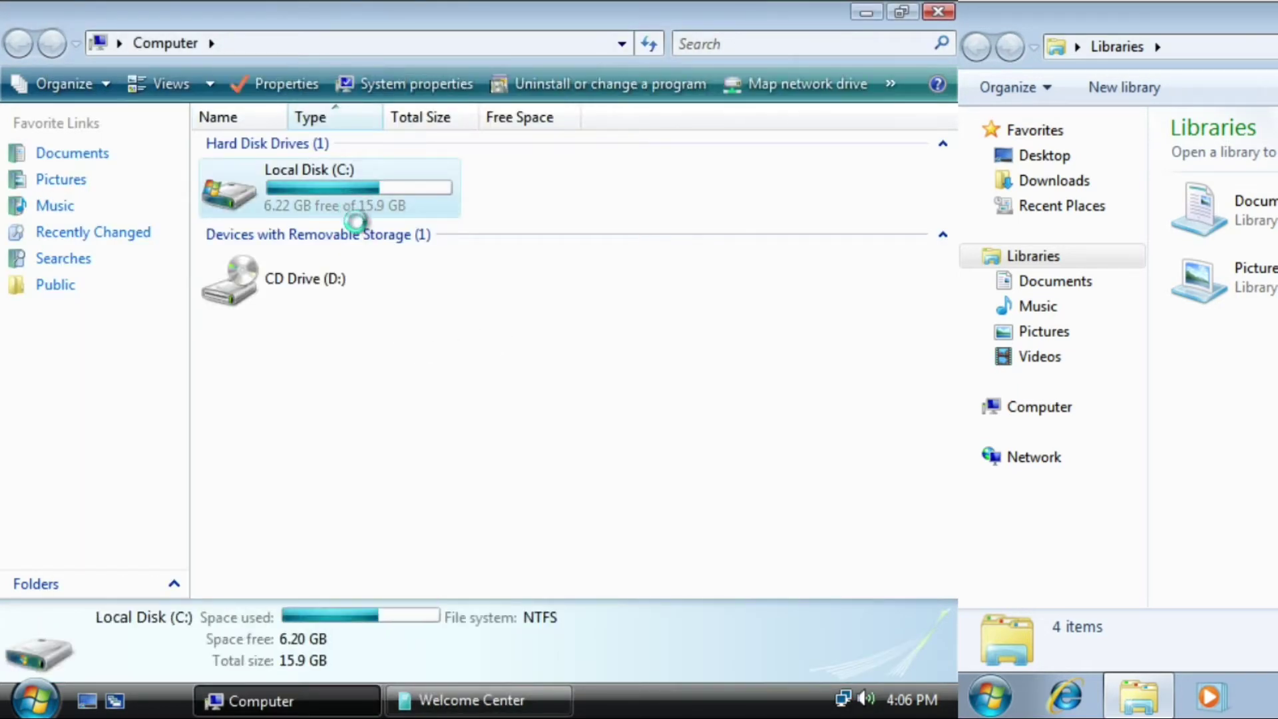
{"action": "right_click", "coordinate": [346, 203]}
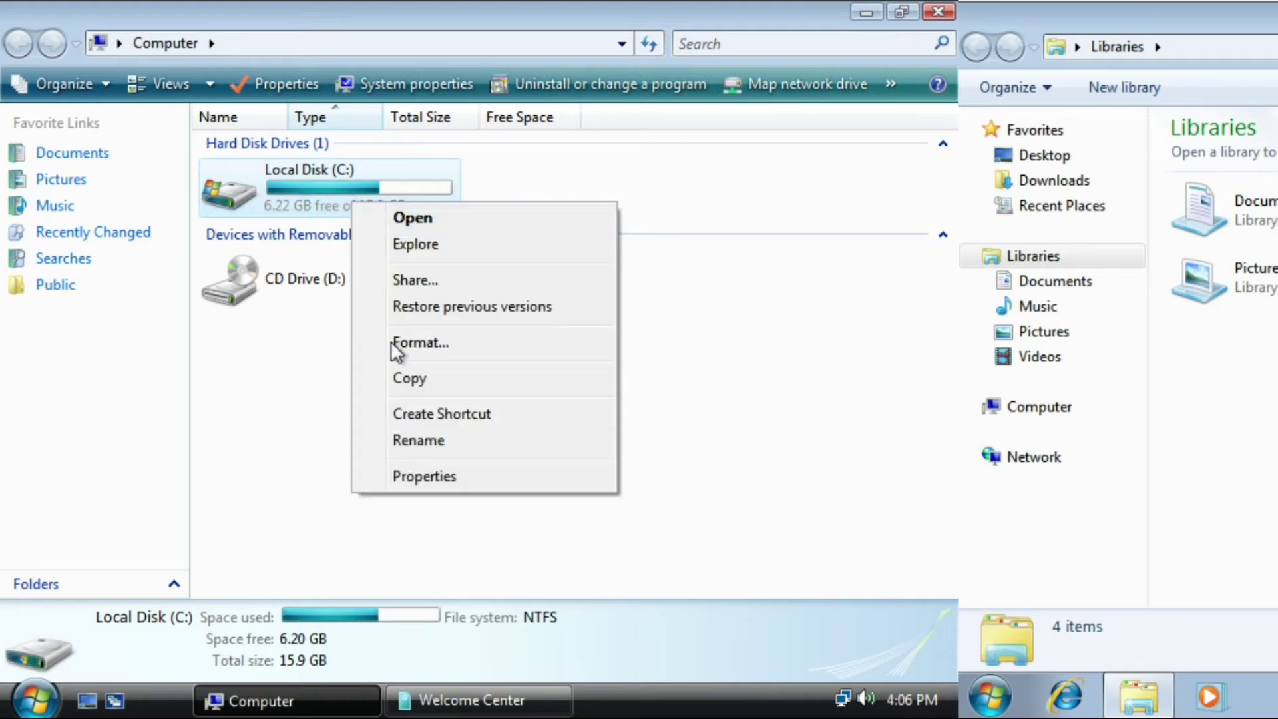
{"action": "left_click", "coordinate": [456, 477]}
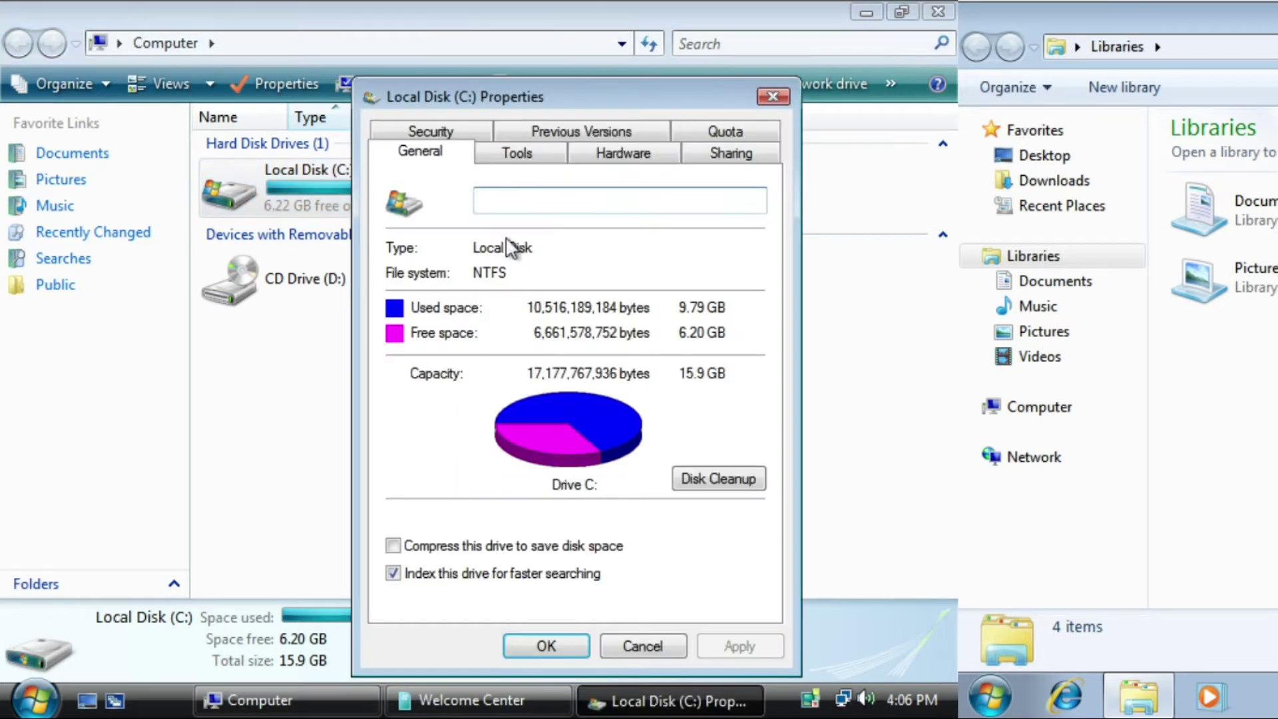
{"action": "left_click", "coordinate": [731, 153]}
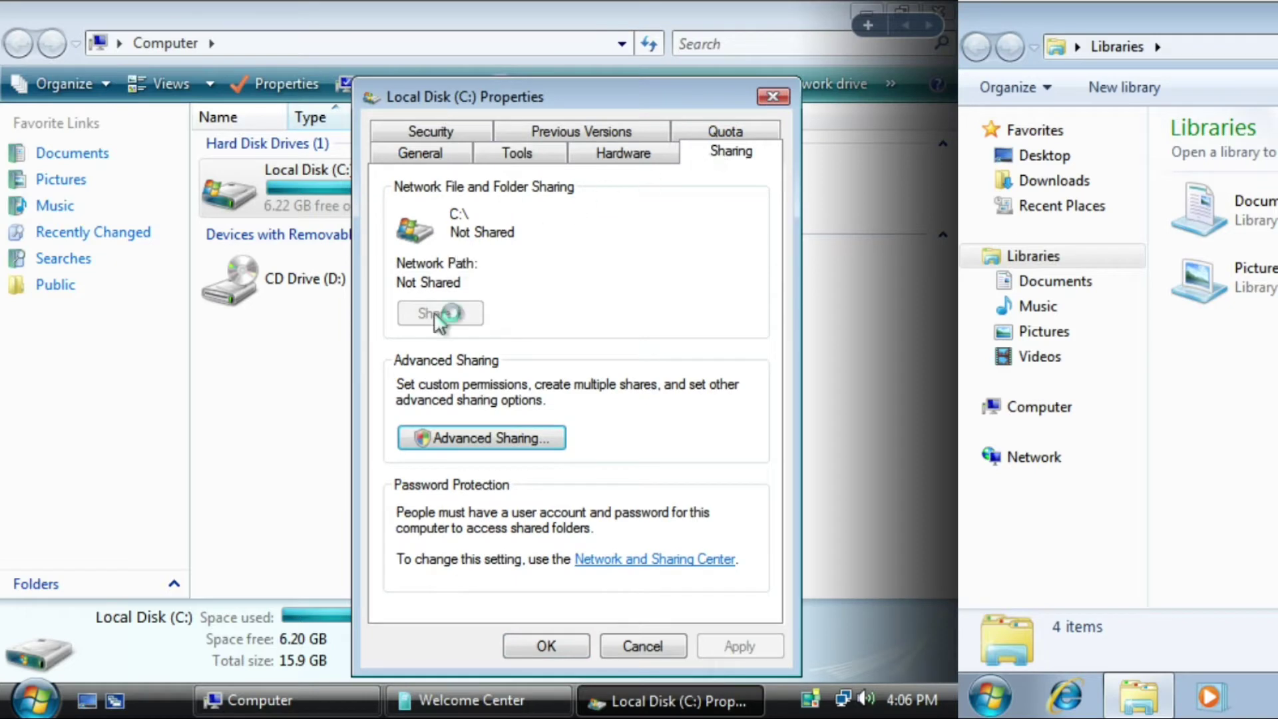
{"action": "left_click", "coordinate": [454, 442]}
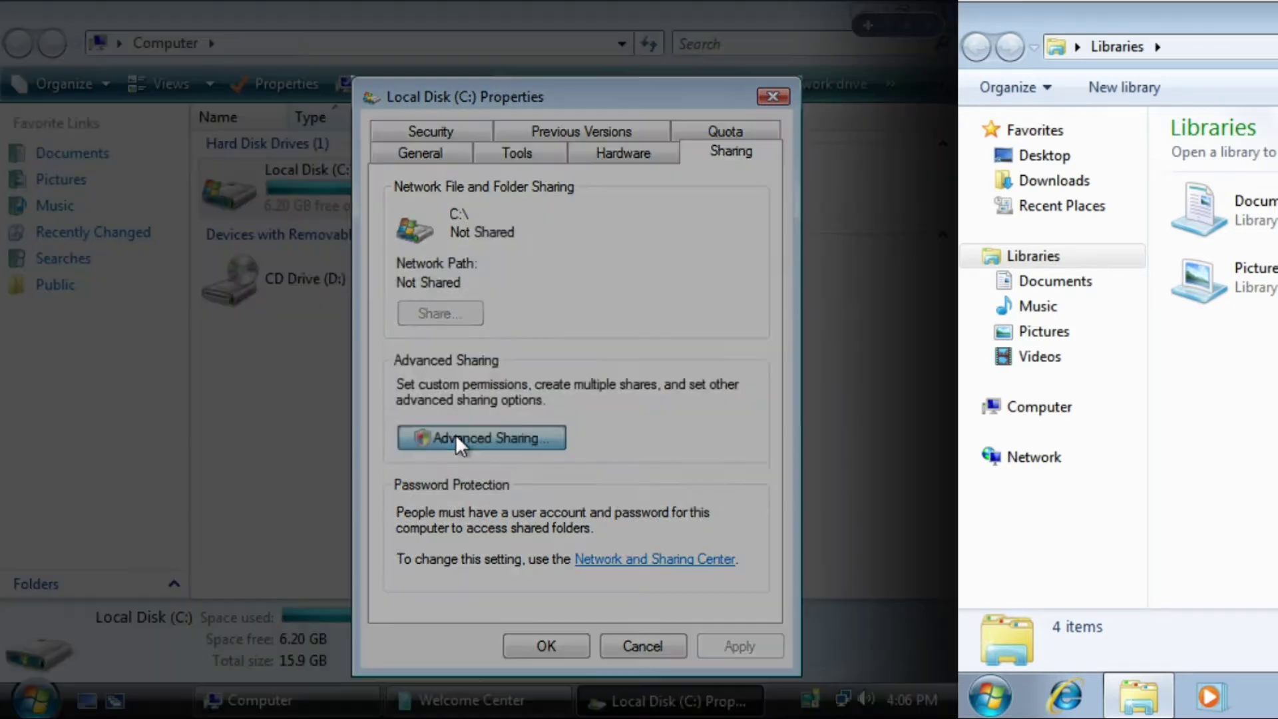
{"action": "left_click", "coordinate": [673, 431]}
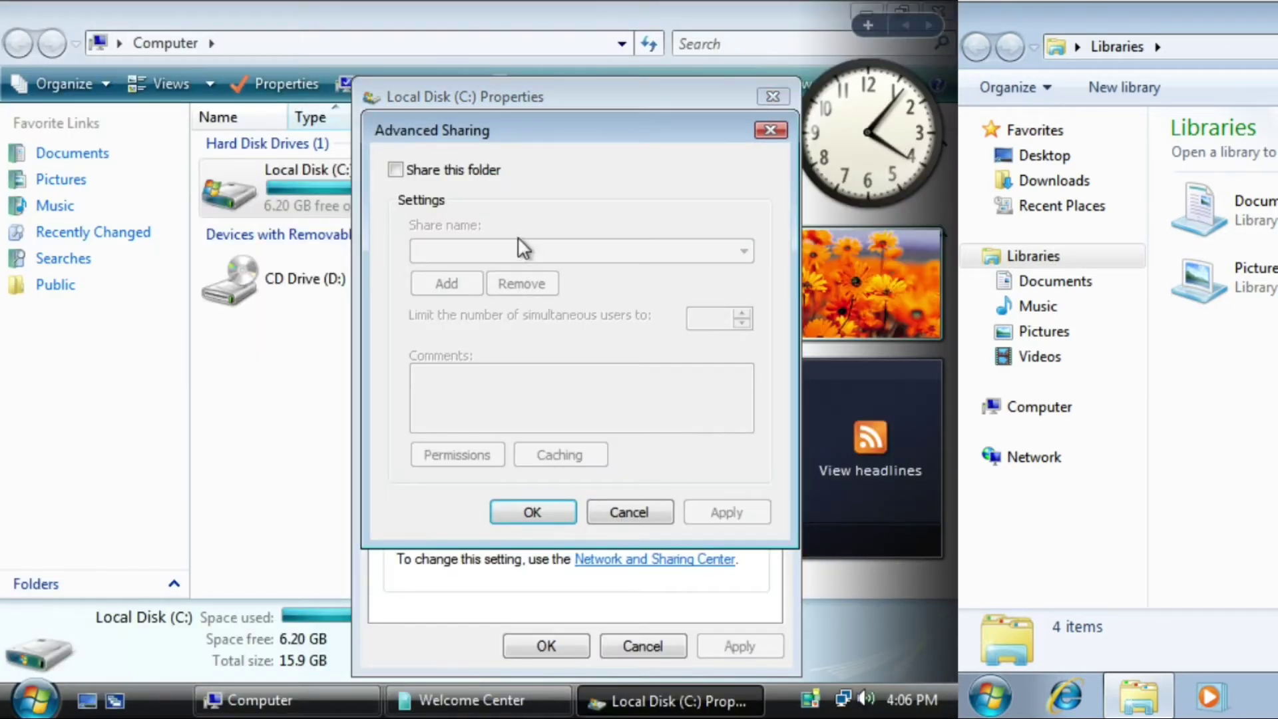
{"action": "left_click", "coordinate": [462, 170]}
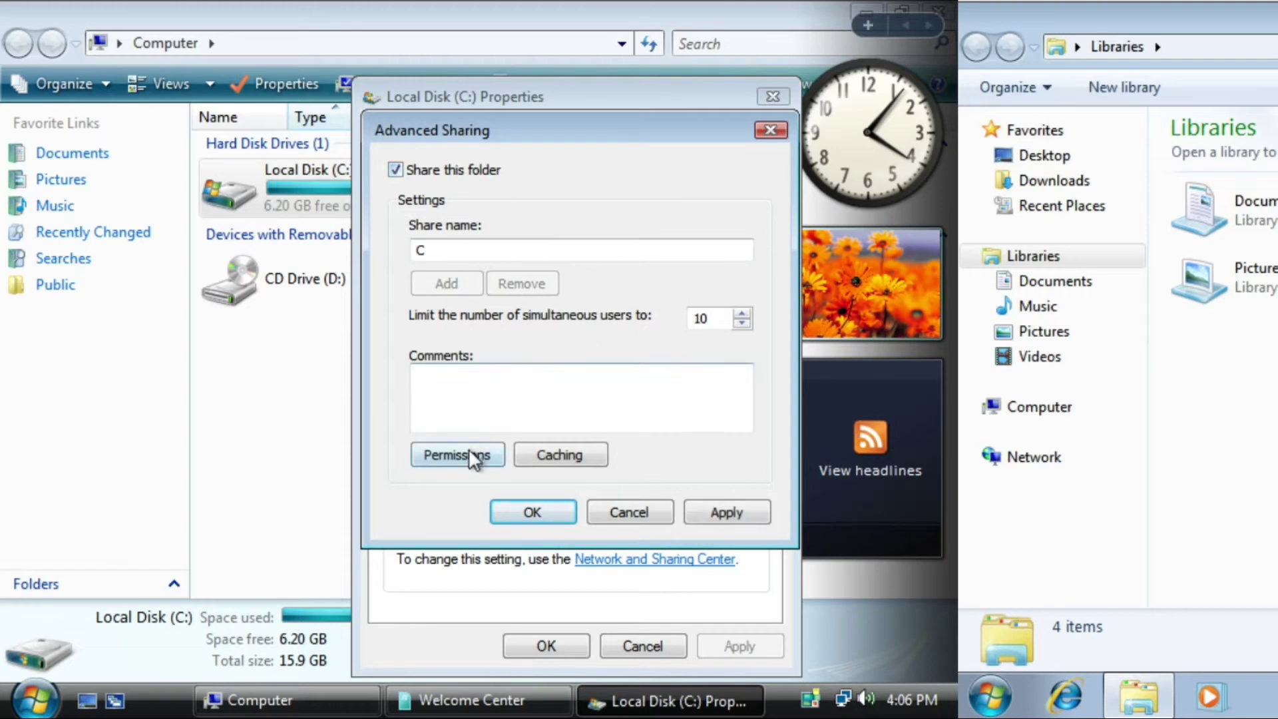
{"action": "left_click", "coordinate": [537, 512]}
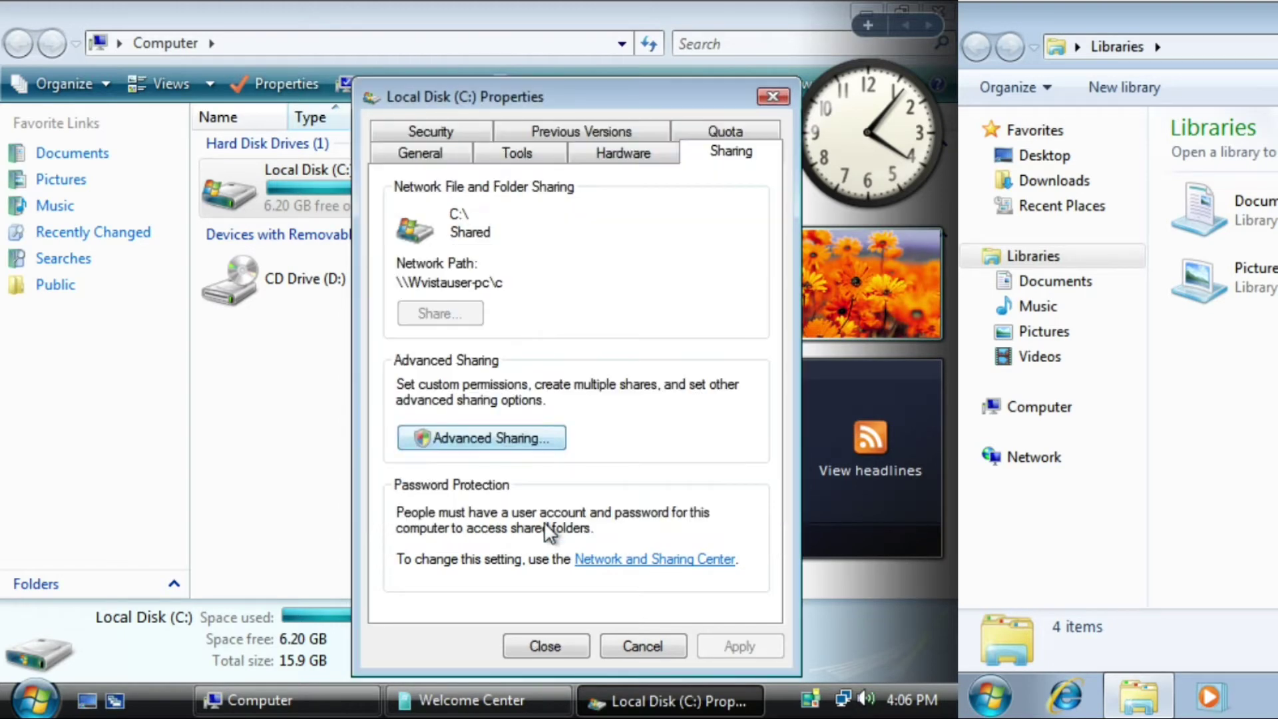
{"action": "left_click", "coordinate": [560, 644]}
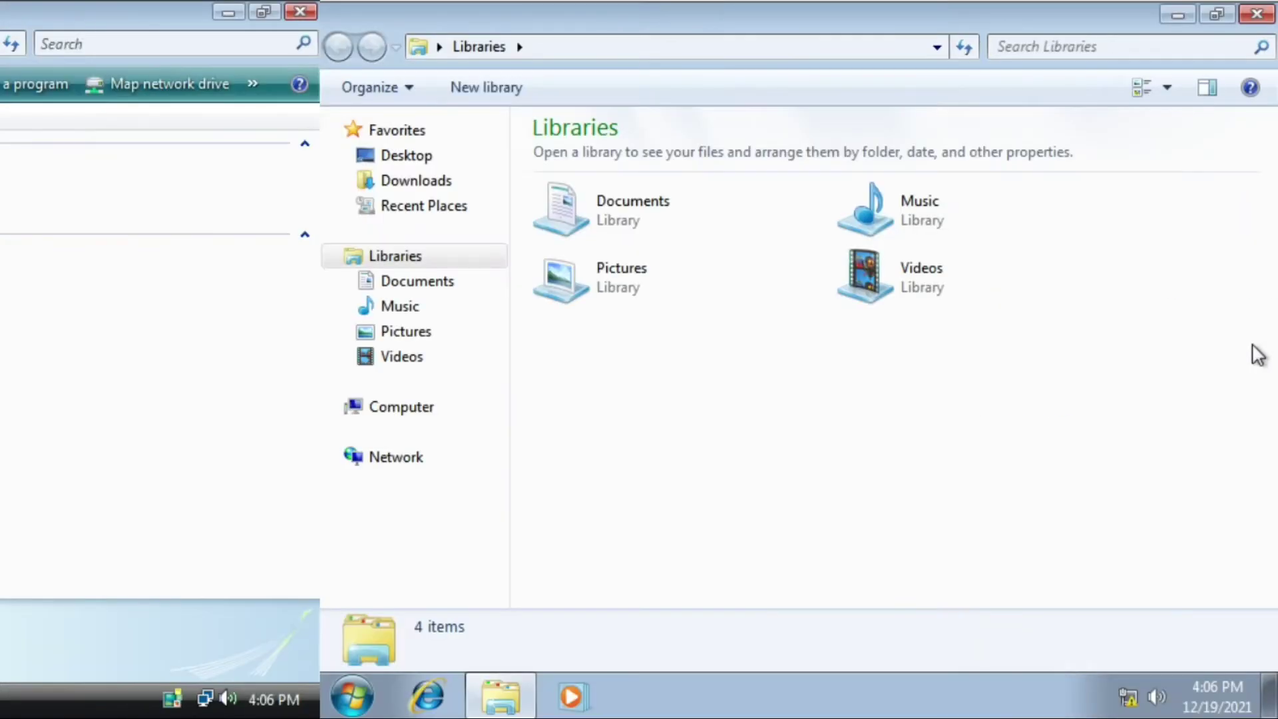
- Try to open the network location \\wvistauser-pc from the Windows 7 machine's Libraries window
{"action": "left_click", "coordinate": [852, 47]}
{"action": "type", "text": "\\\\wv"}
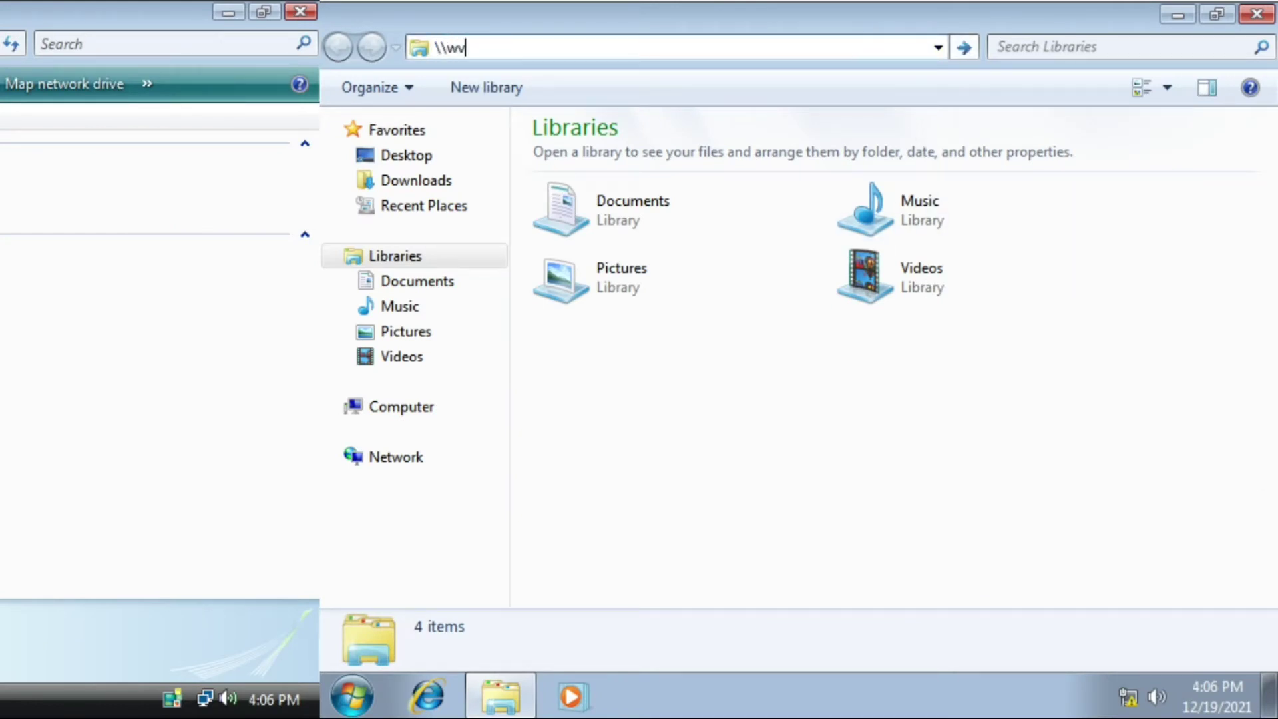
{"action": "type", "text": "istauser-pc"}
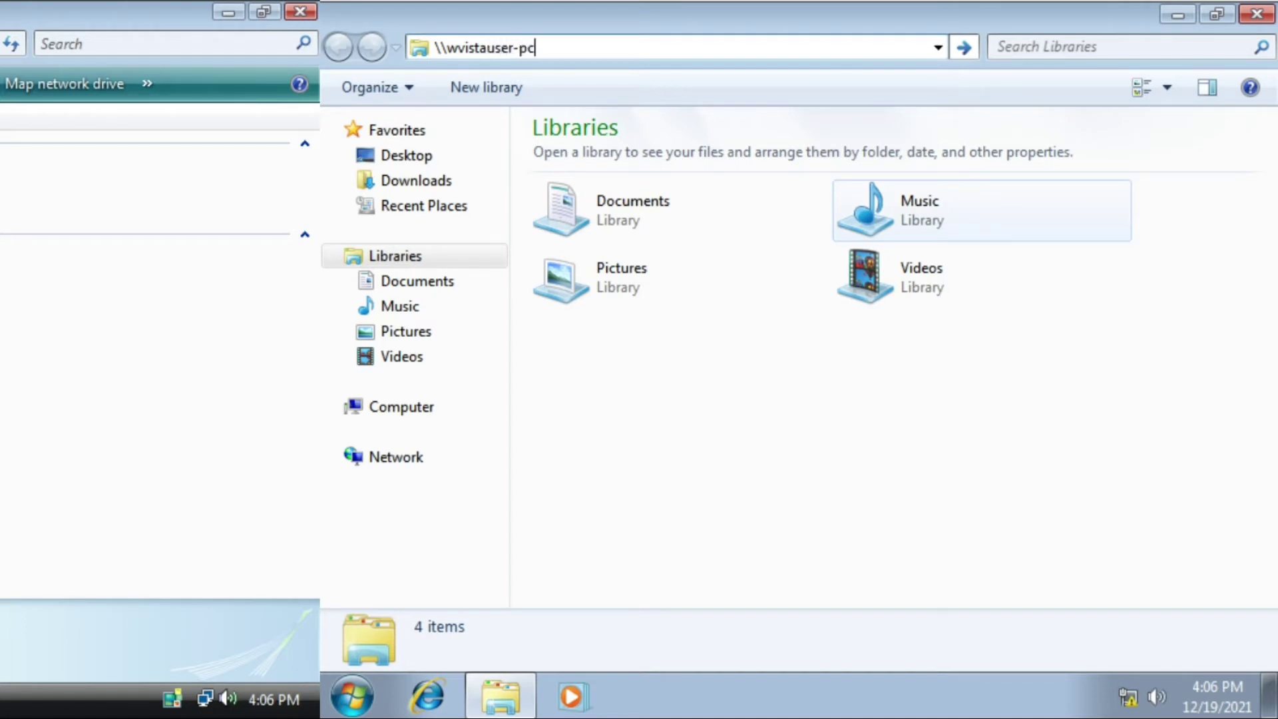
{"action": "key", "text": "ctrl+a"}
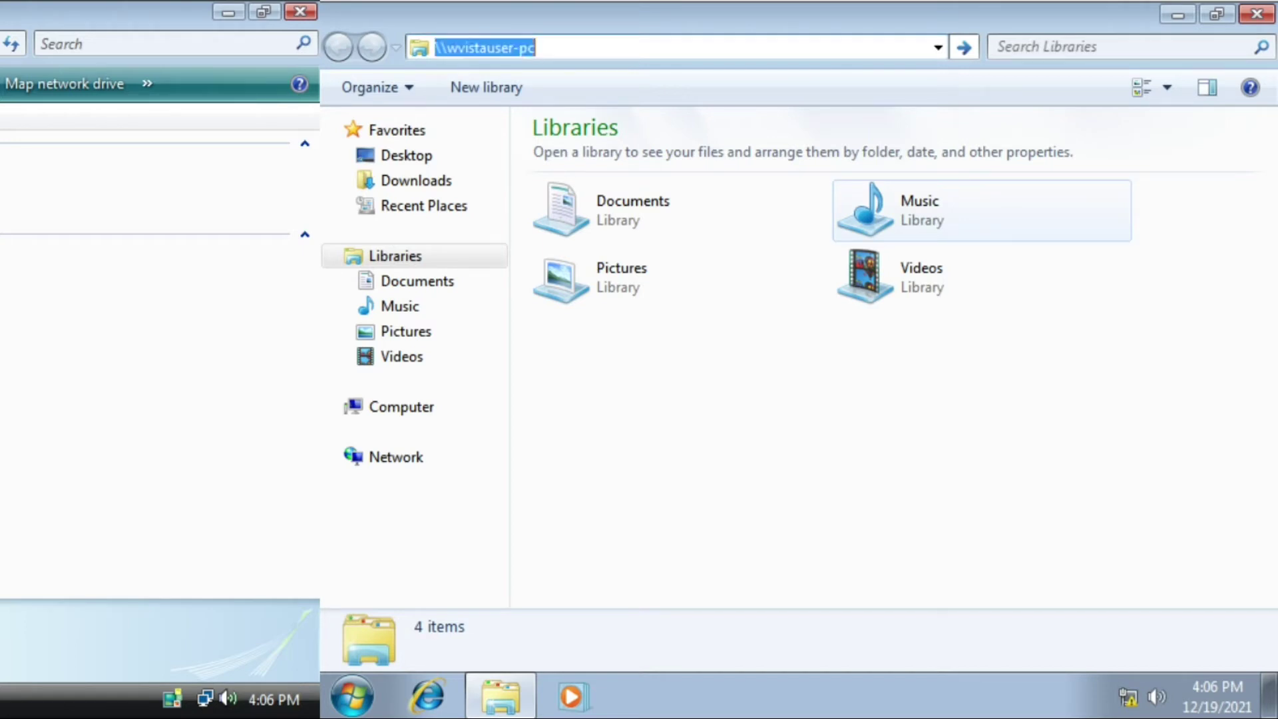
{"action": "key", "text": "Return"}
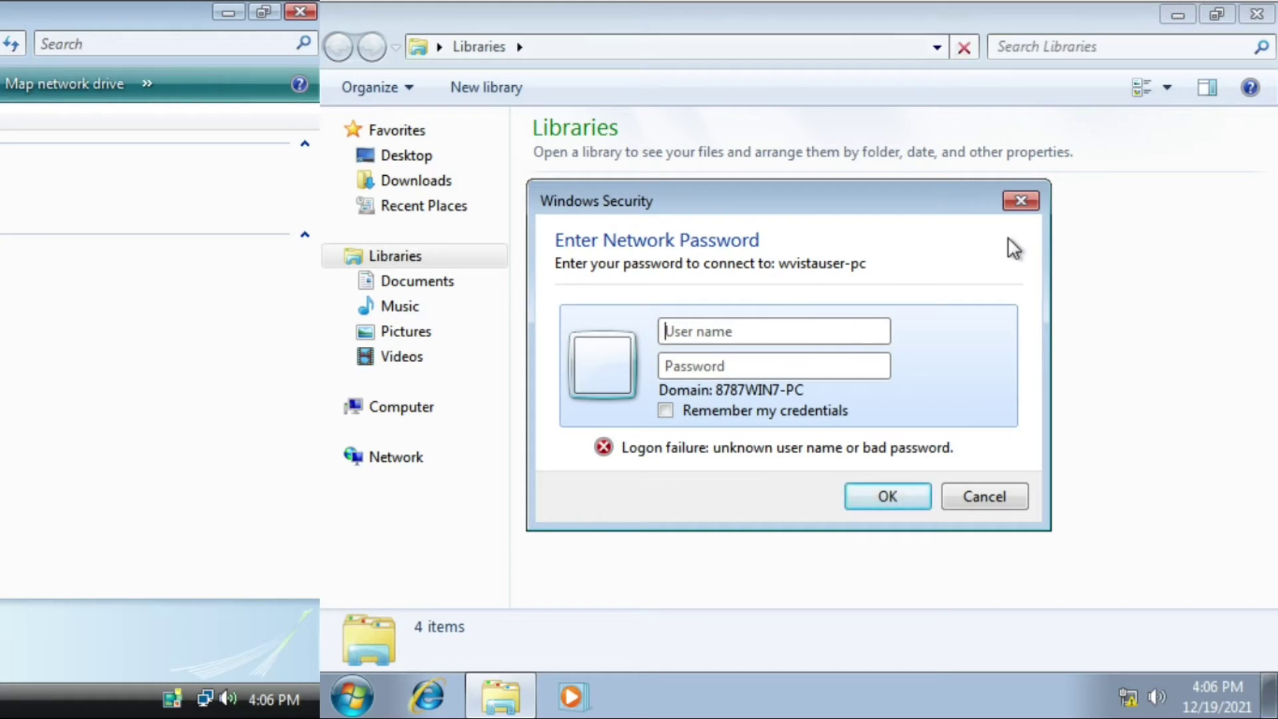
- Try to log on to the network computer as wvistauser-pc\WVistaUser with a blank password
{"action": "type", "text": "wvistauser-pc\\WVi"}
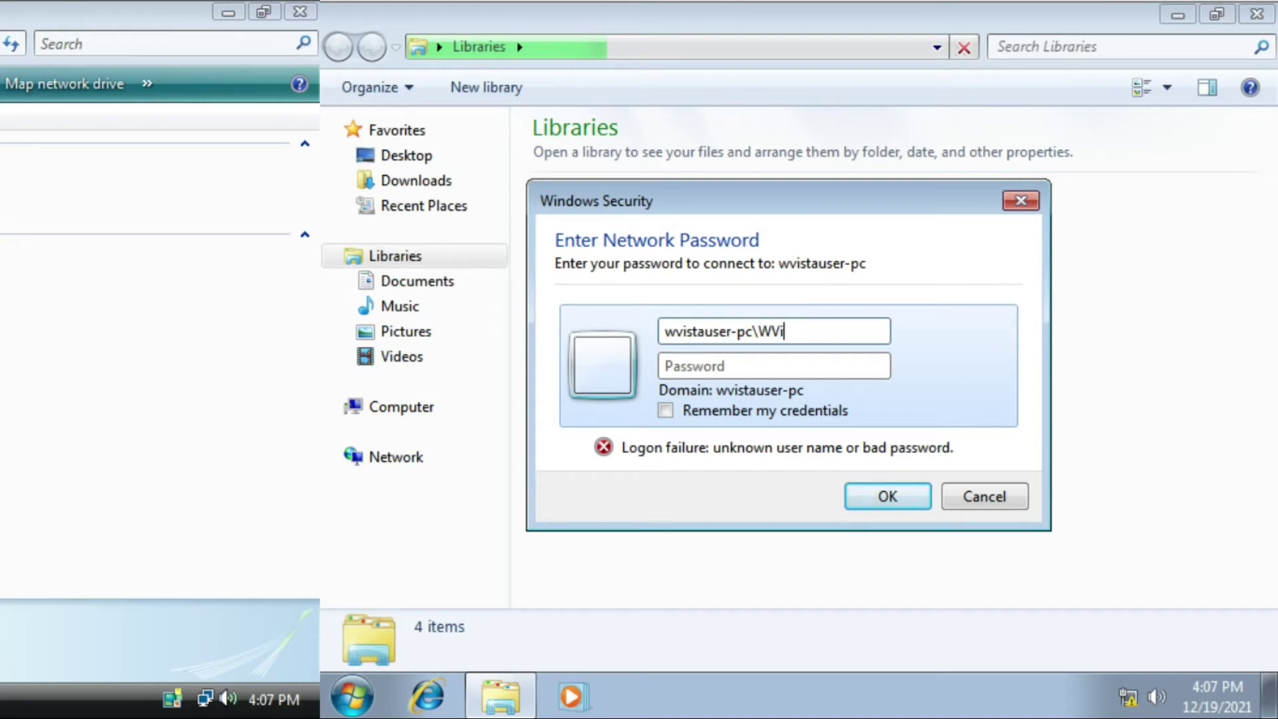
{"action": "type", "text": "staUser"}
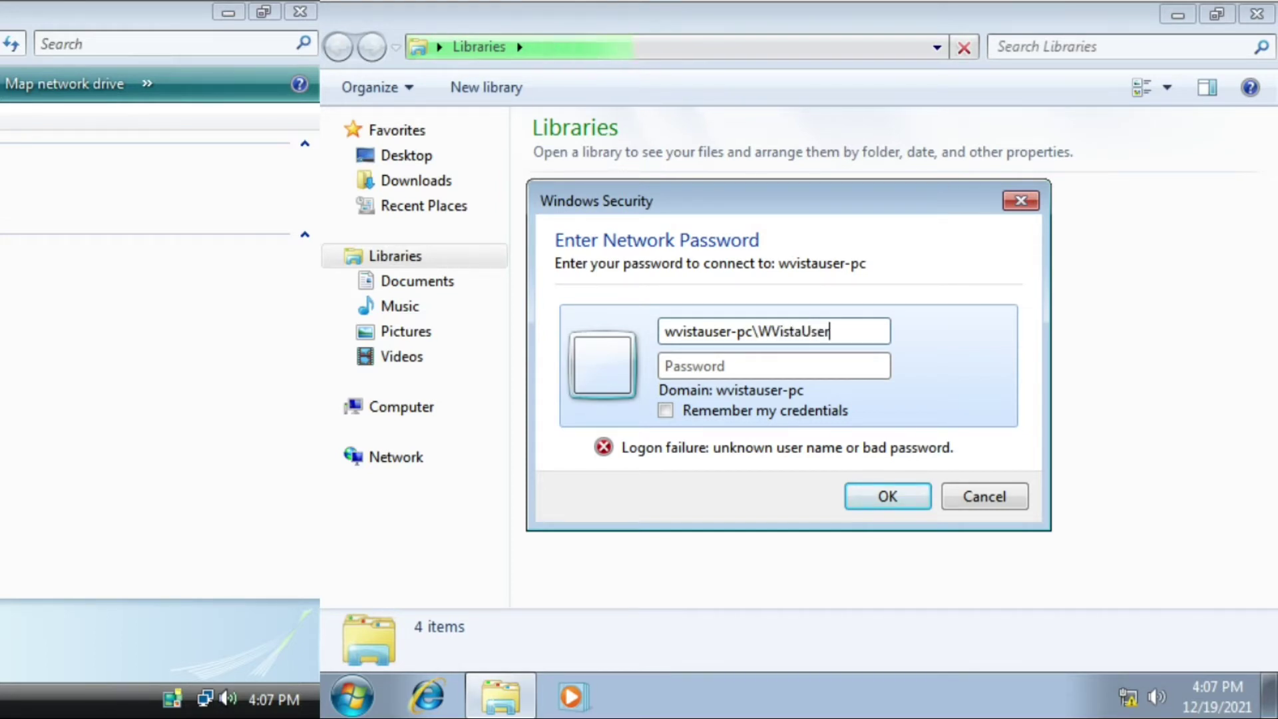
{"action": "key", "text": "Return"}
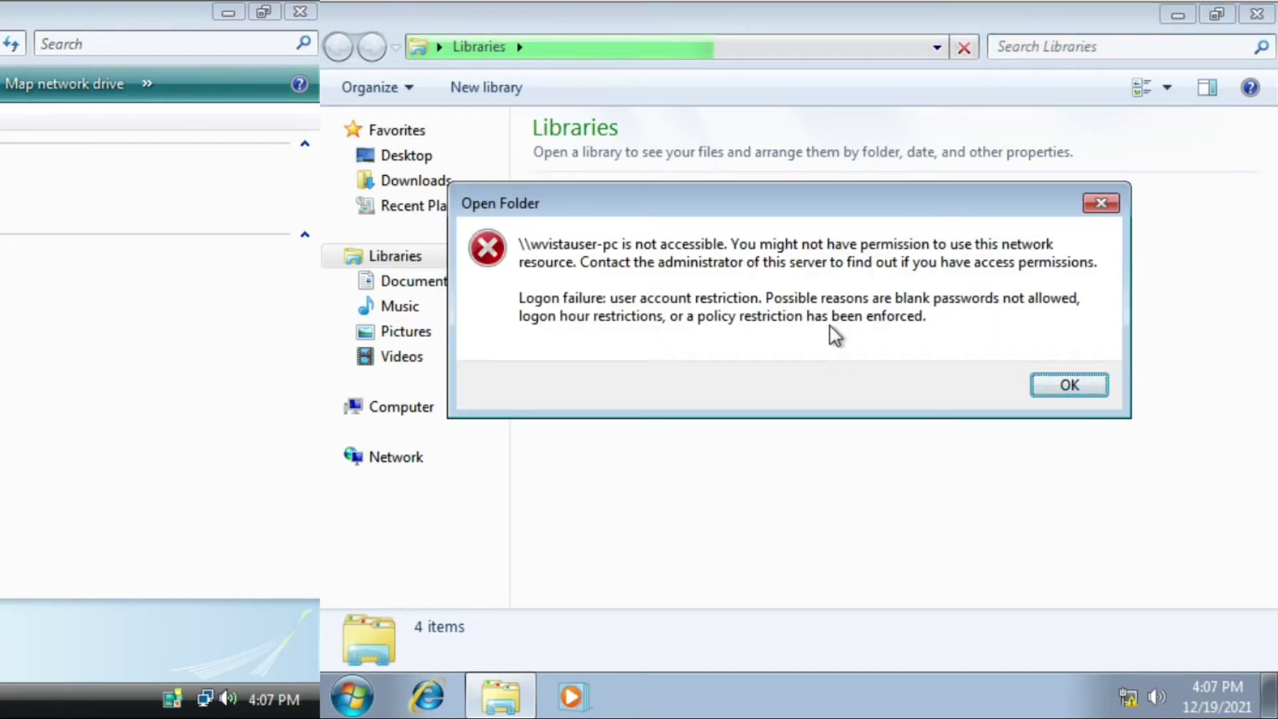
{"action": "key", "text": "Return"}
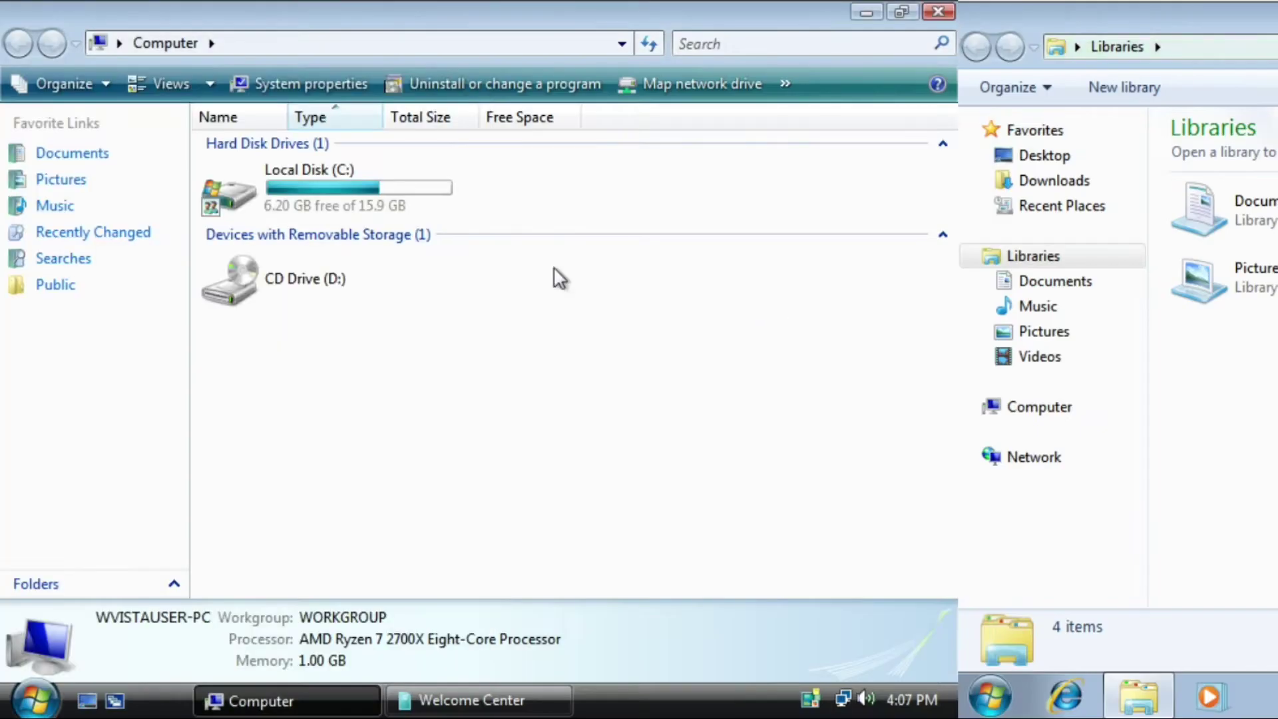
- Allow Everyone Full Control in the share permissions of Local Disk (C:) on the Windows Vista machine and close the drive's properties
{"action": "right_click", "coordinate": [239, 185]}
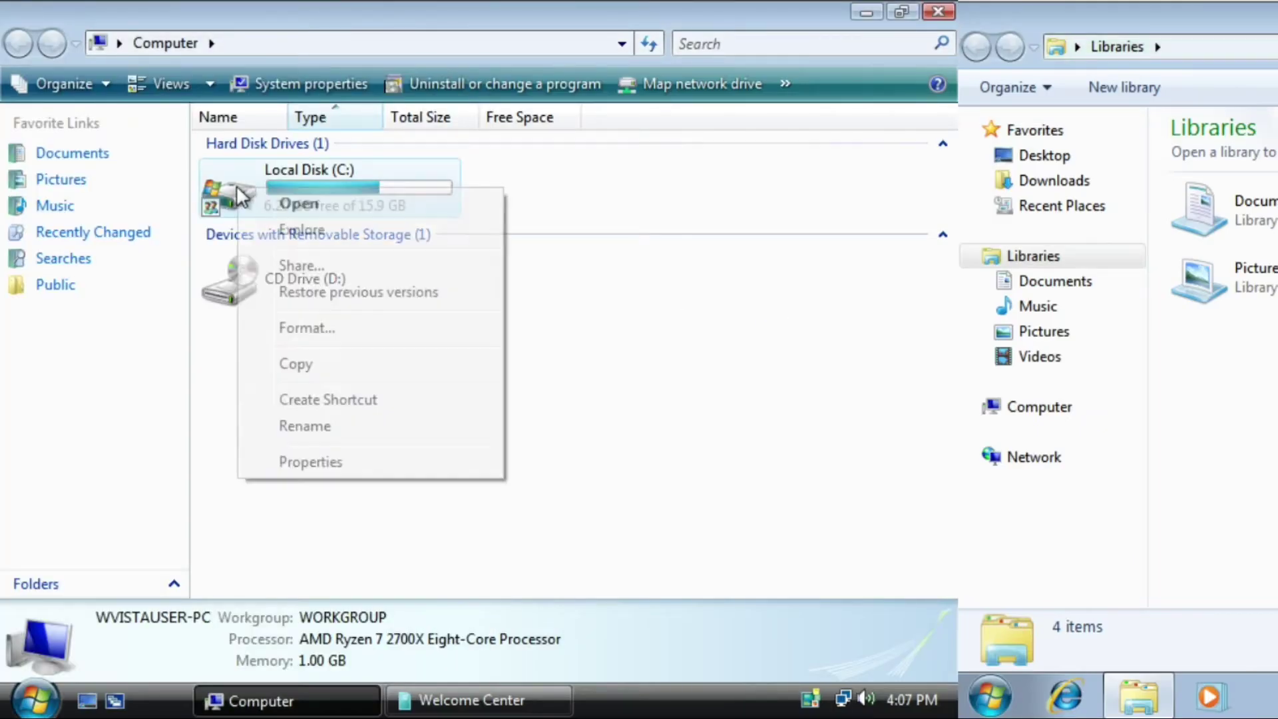
{"action": "left_click", "coordinate": [283, 460]}
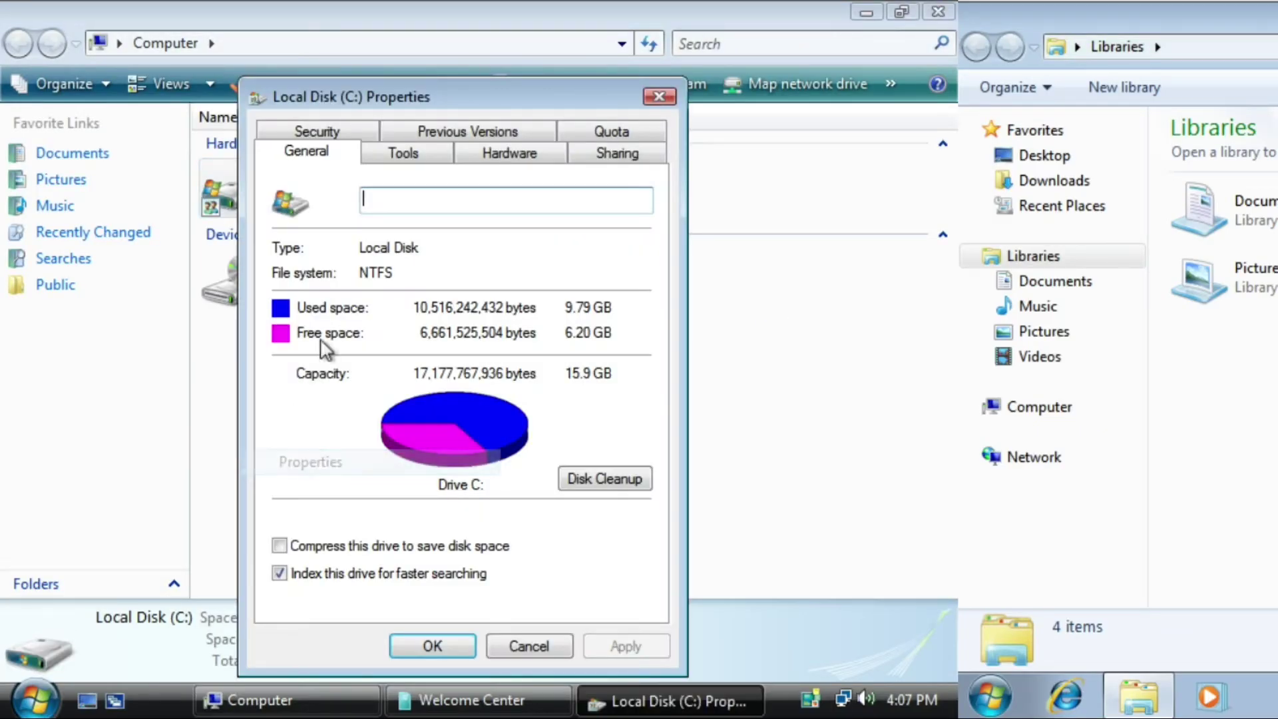
{"action": "left_click", "coordinate": [612, 157]}
{"action": "left_click", "coordinate": [371, 446]}
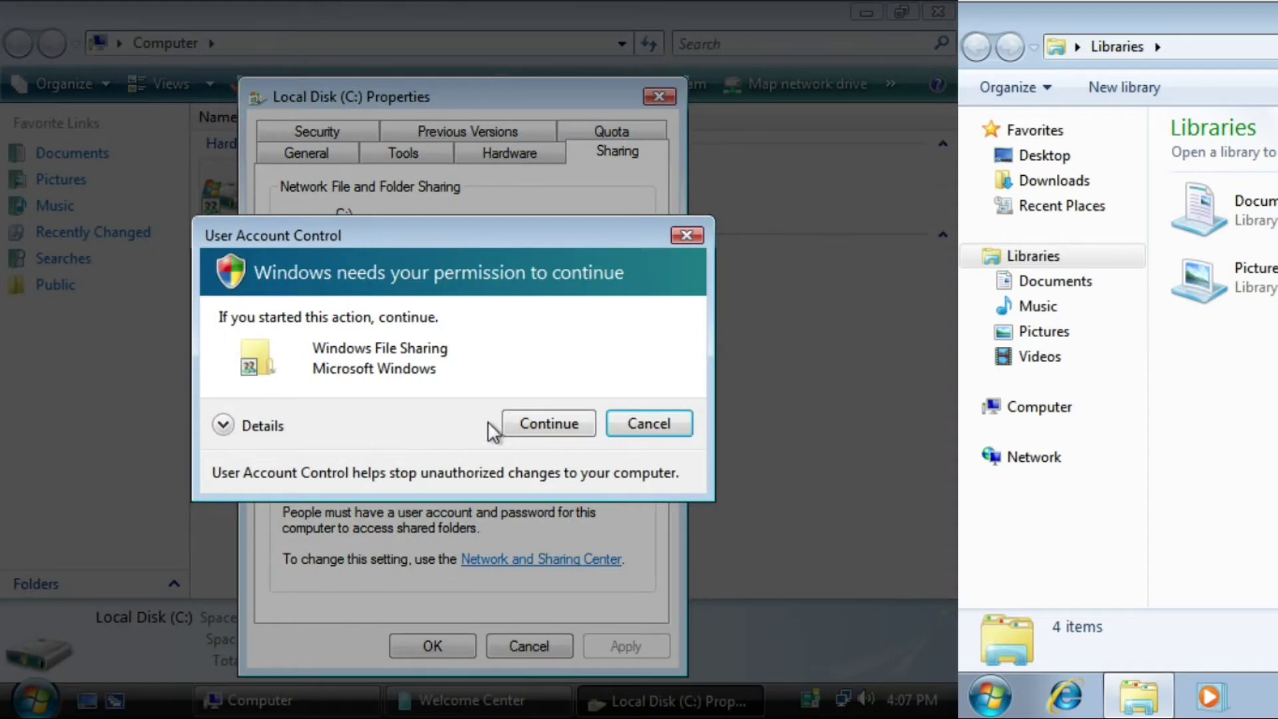
{"action": "left_click", "coordinate": [516, 425]}
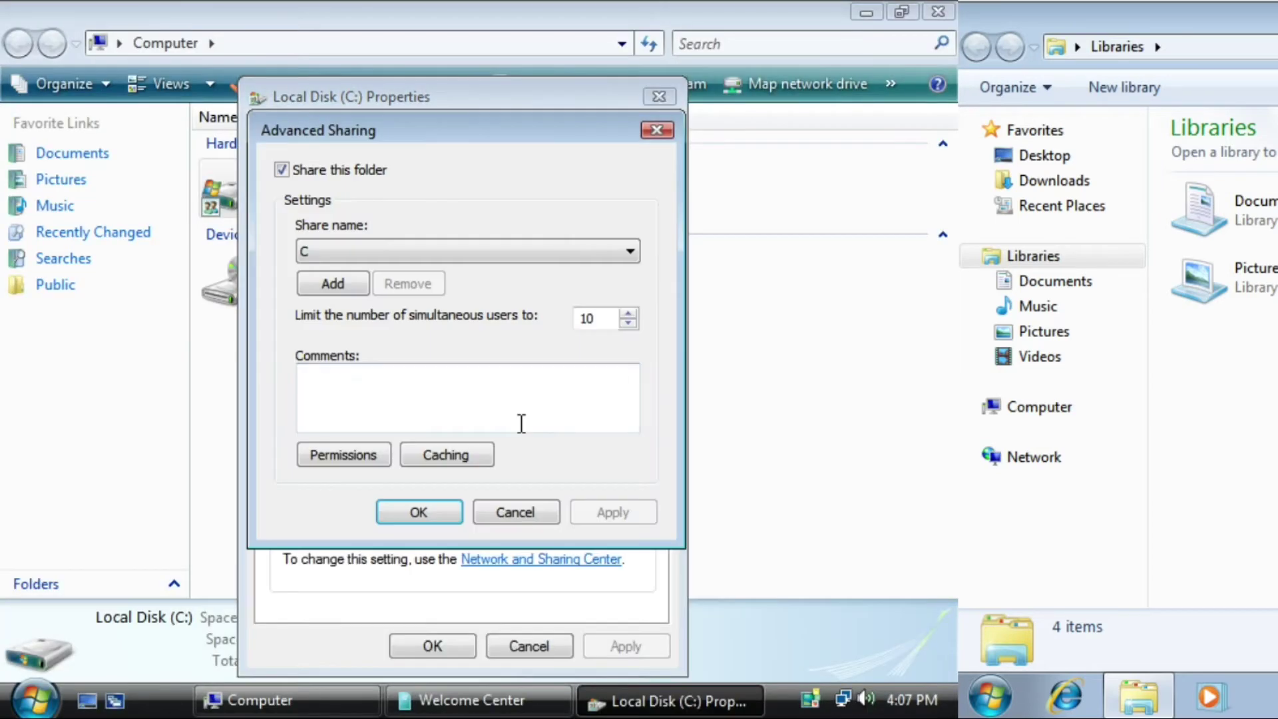
{"action": "left_click", "coordinate": [342, 455]}
{"action": "left_click", "coordinate": [559, 435]}
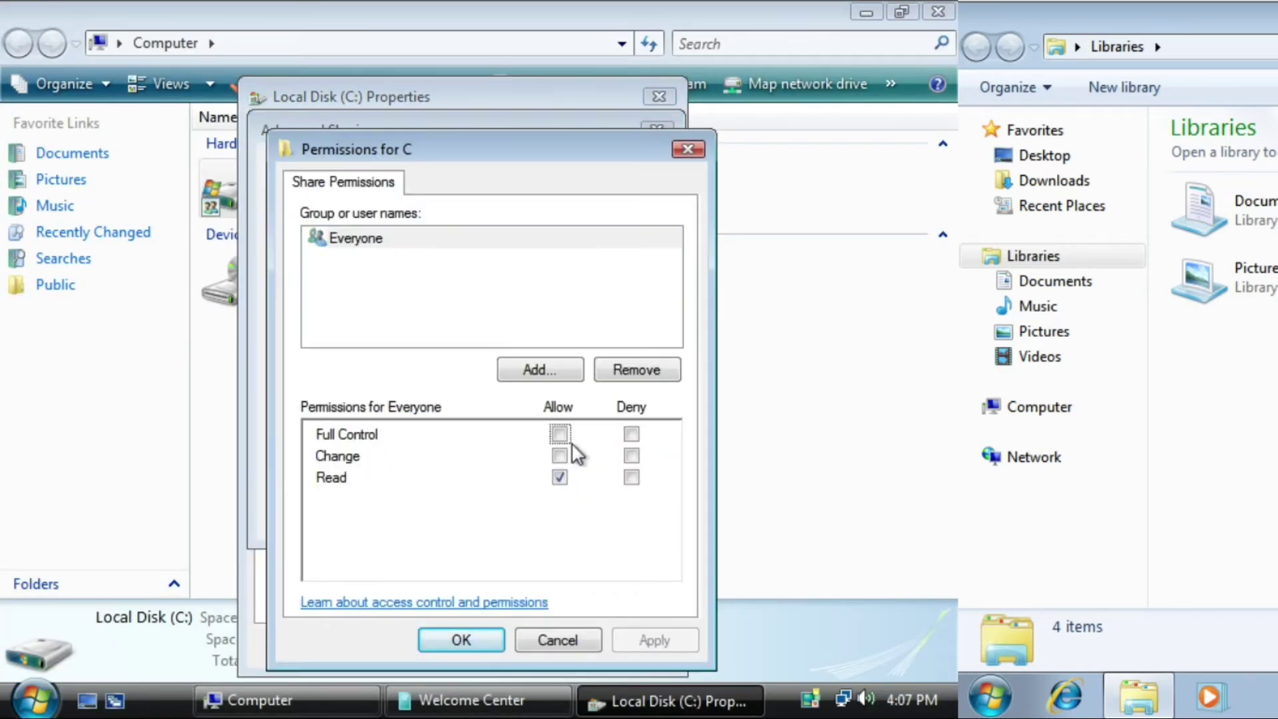
{"action": "left_click", "coordinate": [560, 434]}
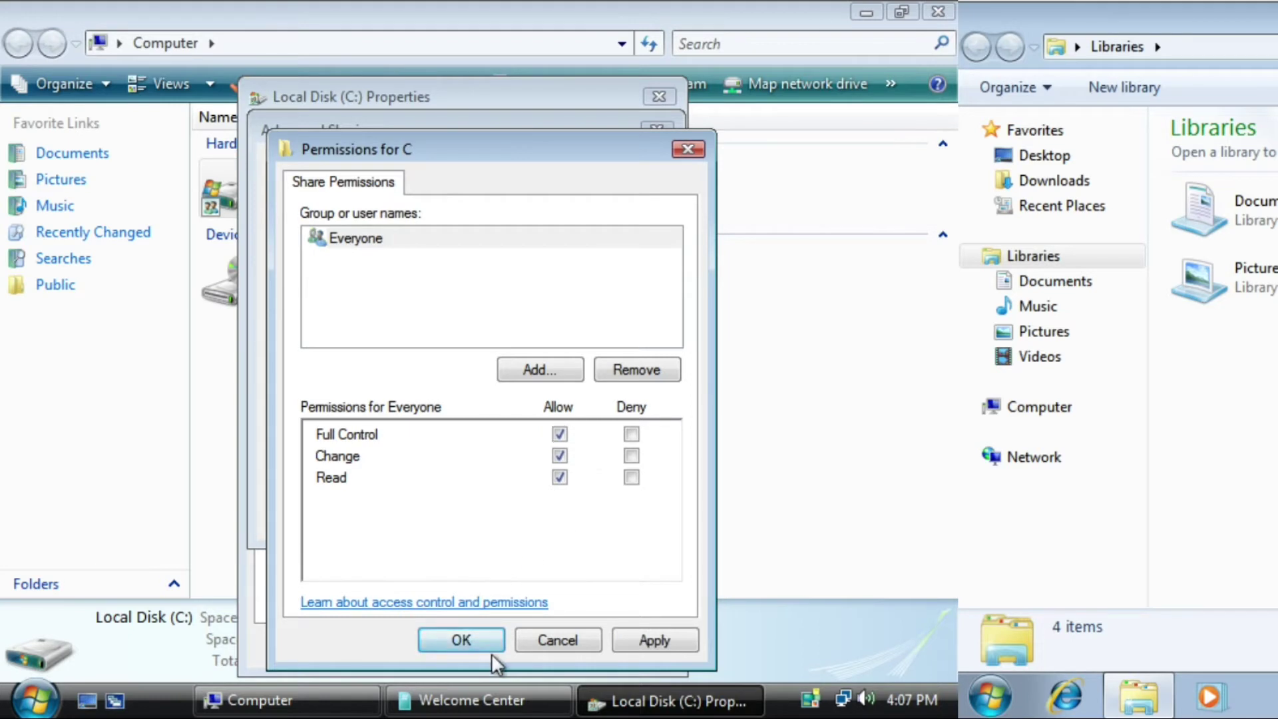
{"action": "left_click", "coordinate": [461, 641]}
{"action": "left_click", "coordinate": [420, 512]}
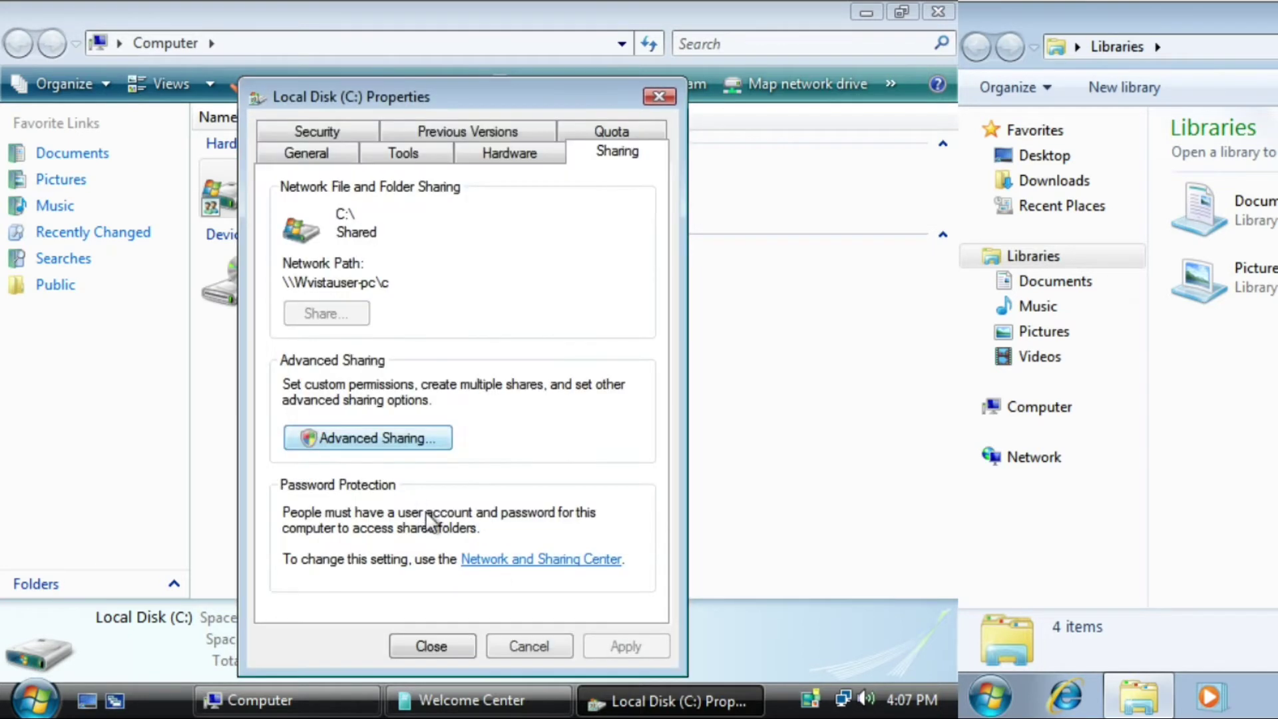
{"action": "left_click", "coordinate": [434, 645]}
- Try again to open the network location \\wvistauser-pc from the Windows 7 machine's Libraries window
{"action": "key", "text": "alt+d"}
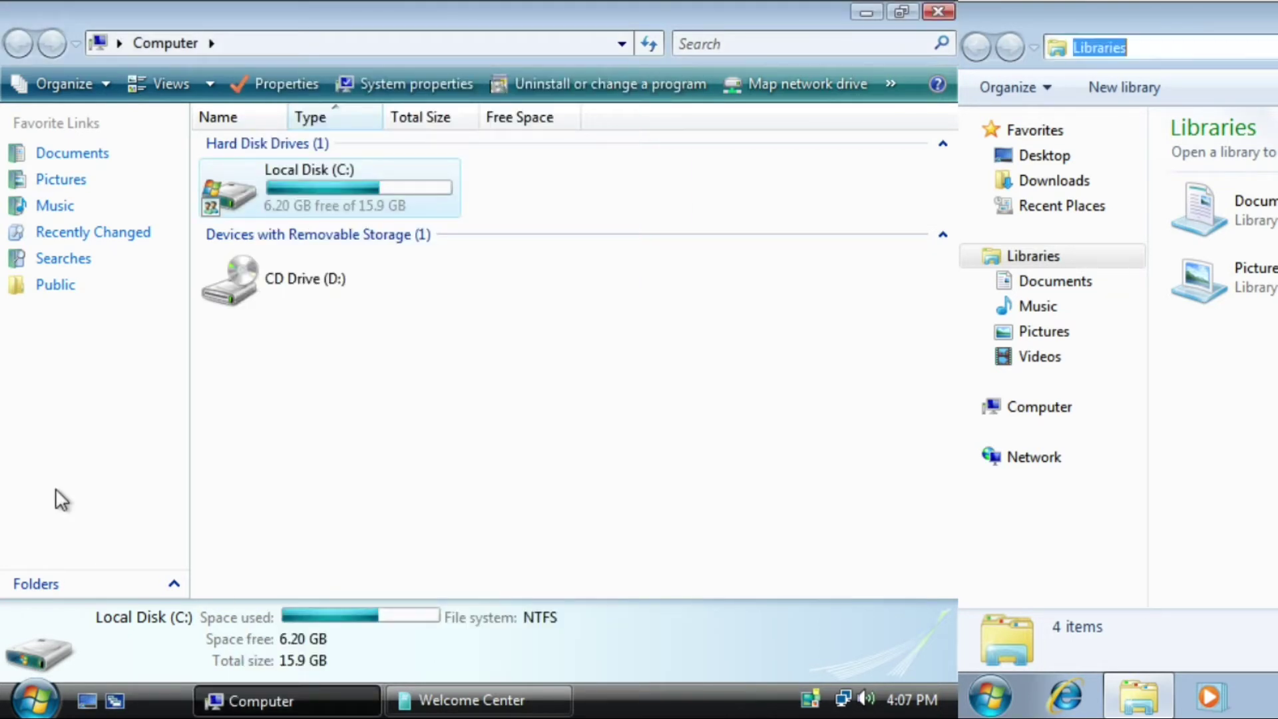
{"action": "type", "text": "\\\\wvistauser-"}
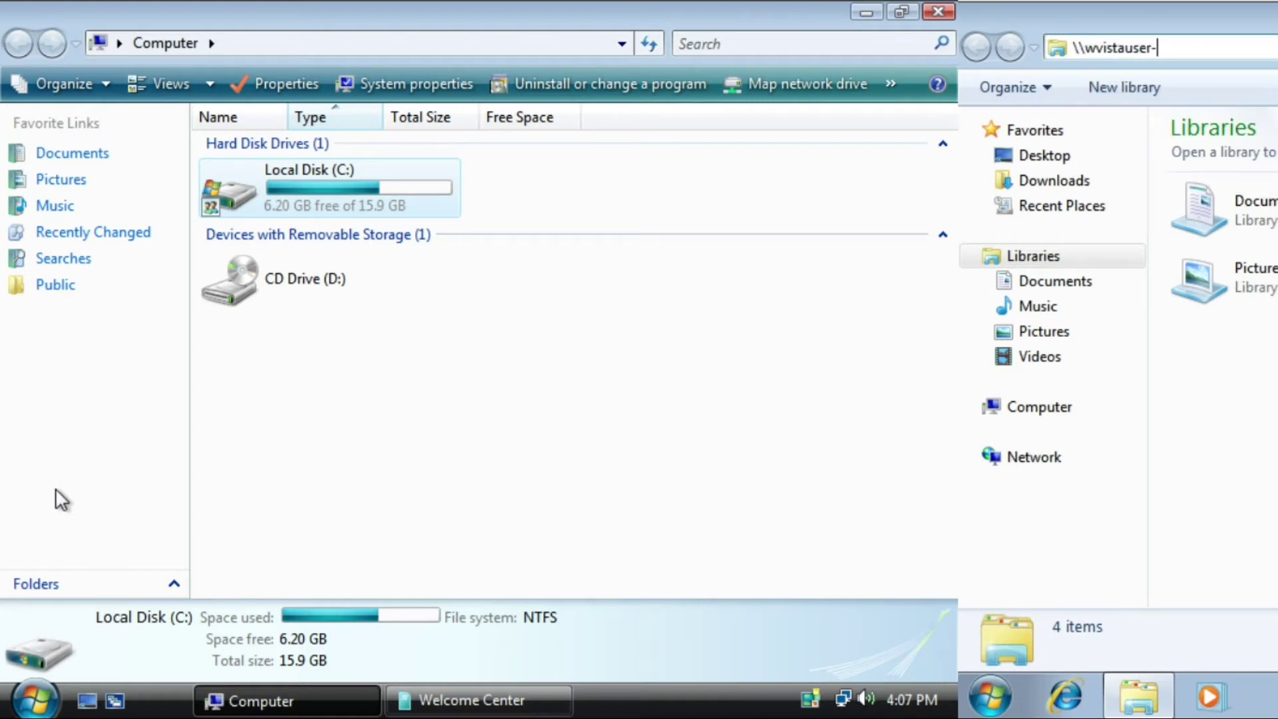
{"action": "type", "text": "pc"}
{"action": "key", "text": "Return"}
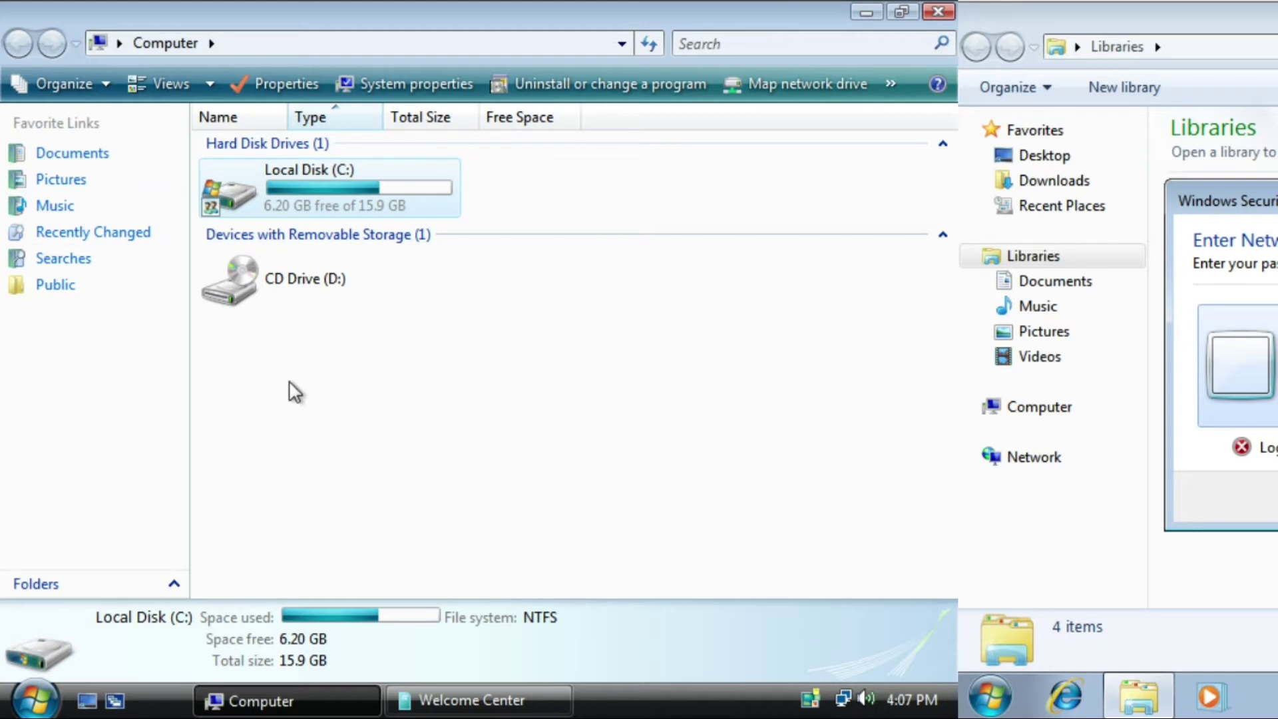
{"action": "left_click", "coordinate": [263, 578]}
{"action": "left_click", "coordinate": [37, 697]}
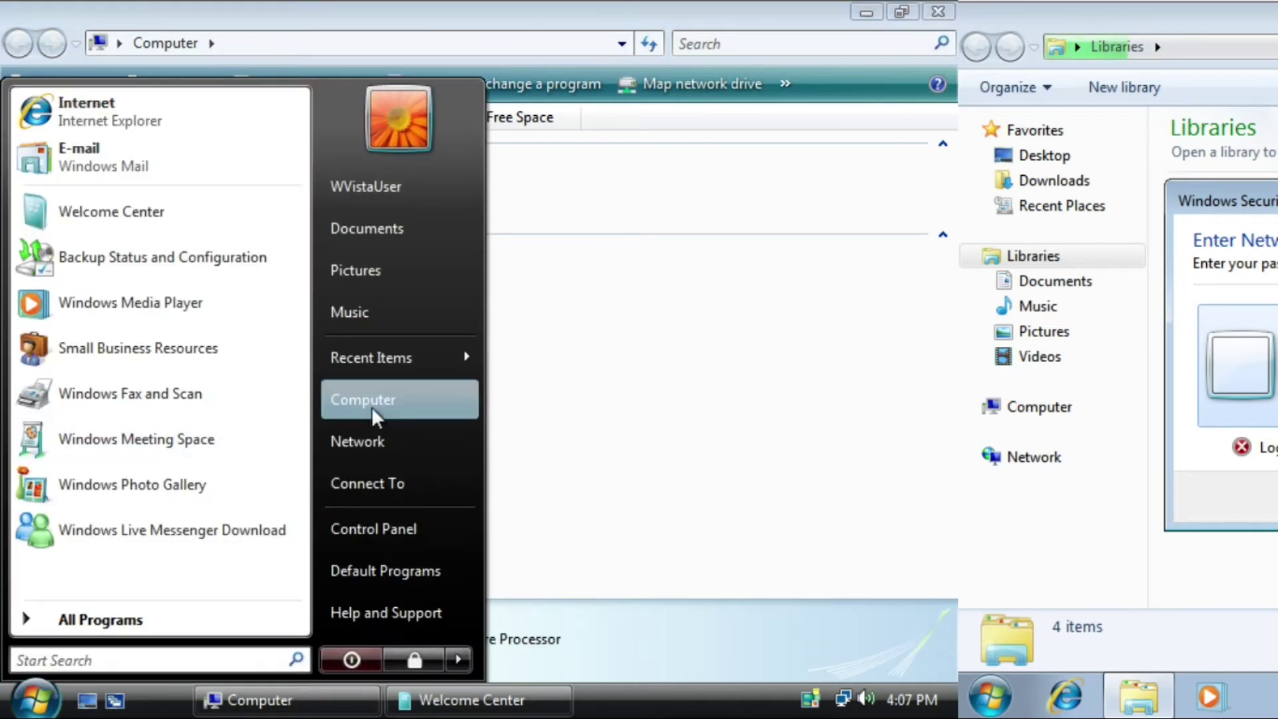
{"action": "left_click", "coordinate": [623, 385]}
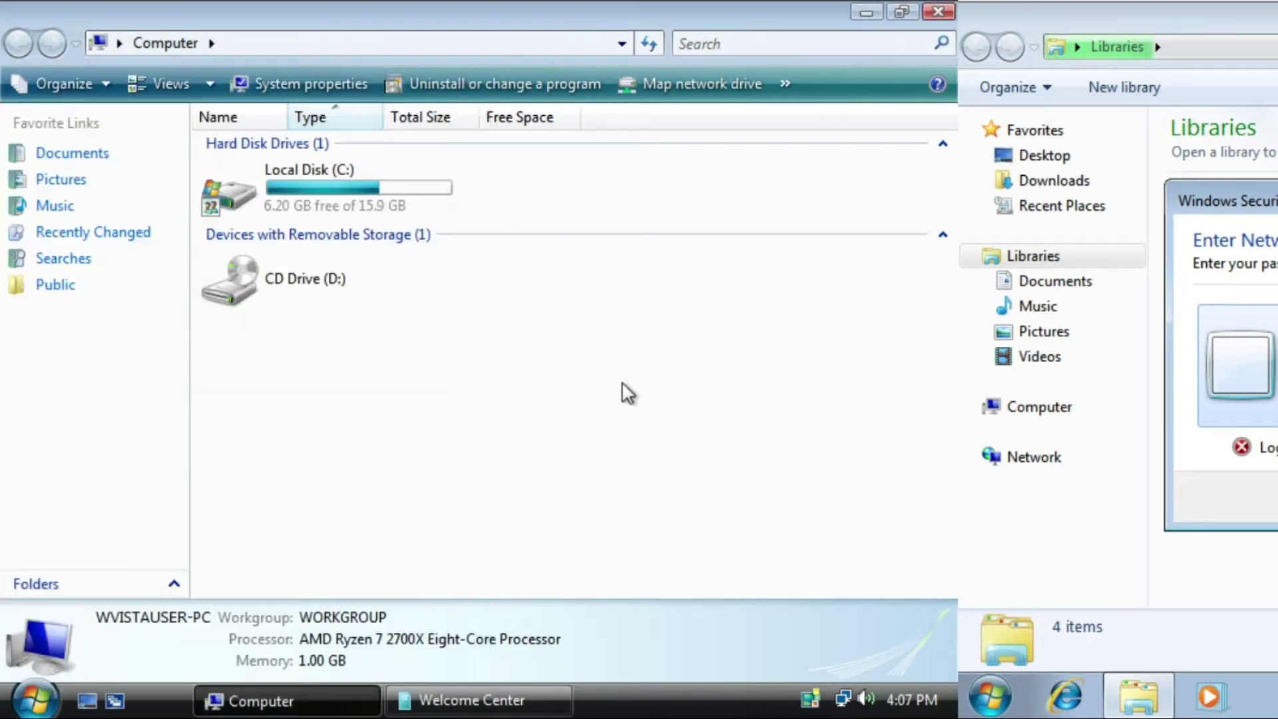
{"action": "right_click", "coordinate": [324, 199]}
{"action": "left_click", "coordinate": [176, 585]}
- Open the Manage Accounts page on the Windows Vista machine, allowing the User Account Control request
{"action": "key", "text": "super"}
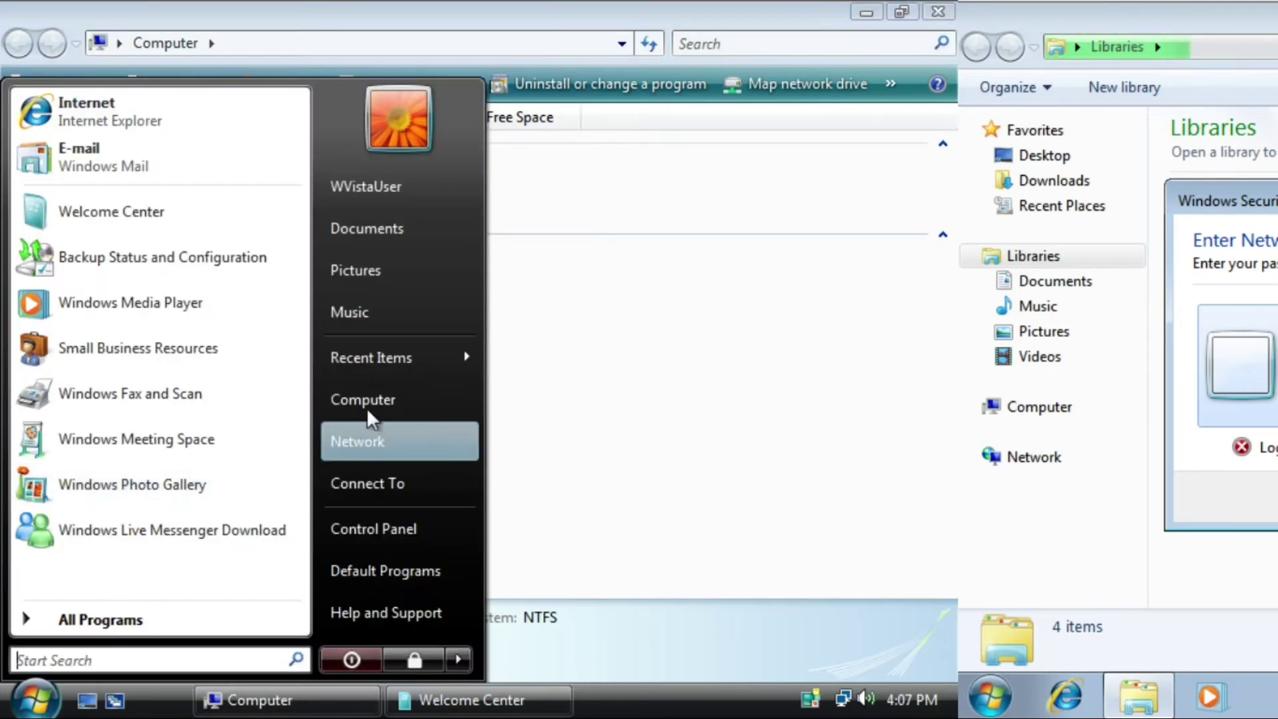
{"action": "left_click", "coordinate": [404, 530]}
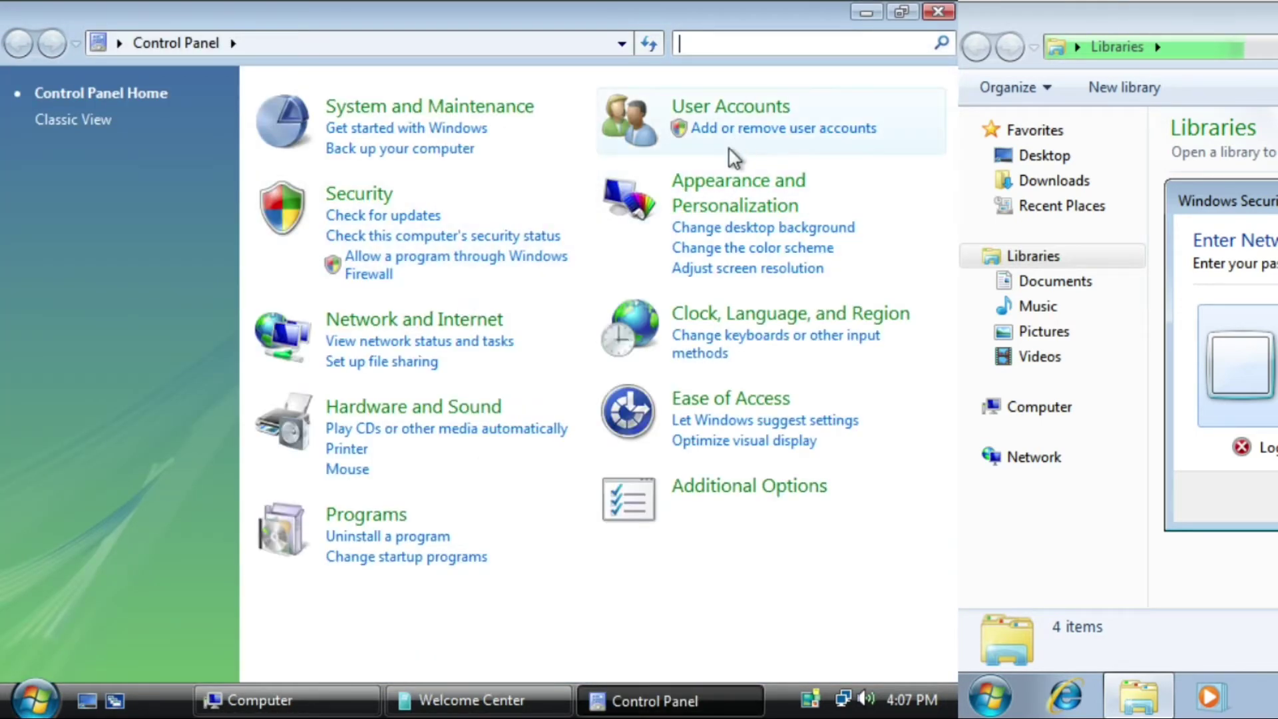
{"action": "left_click", "coordinate": [736, 130]}
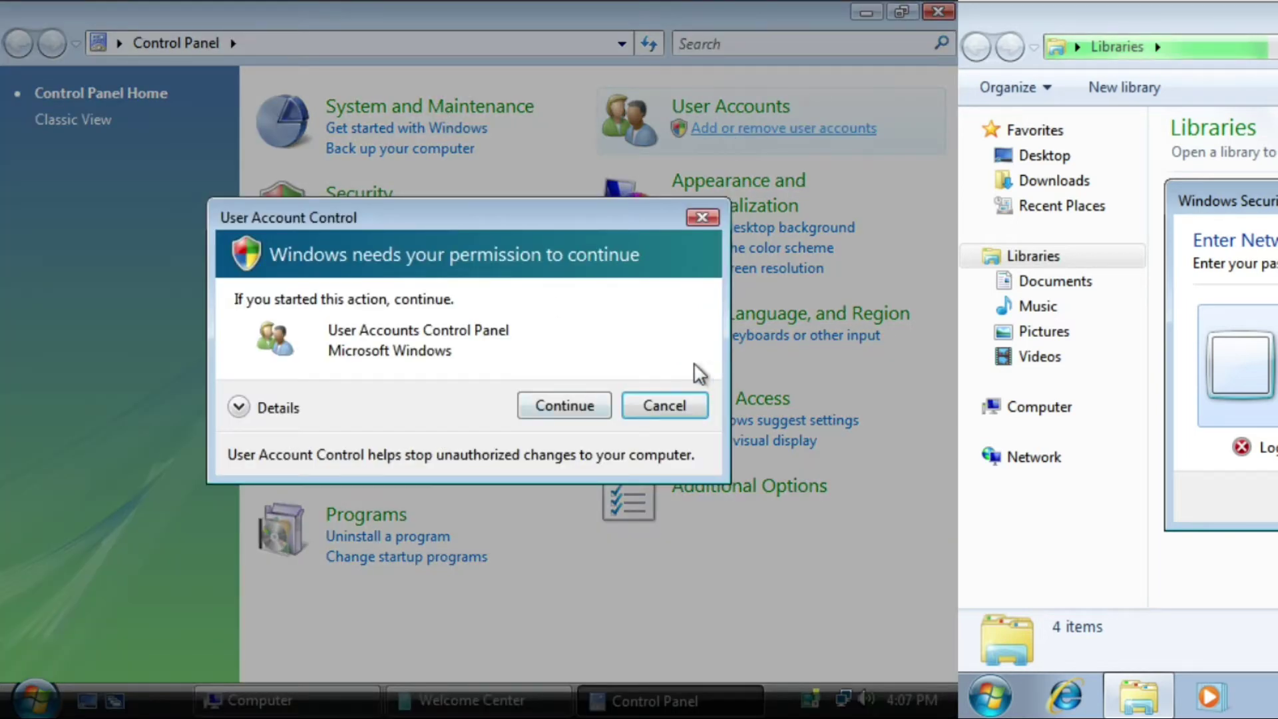
{"action": "left_click", "coordinate": [601, 406]}
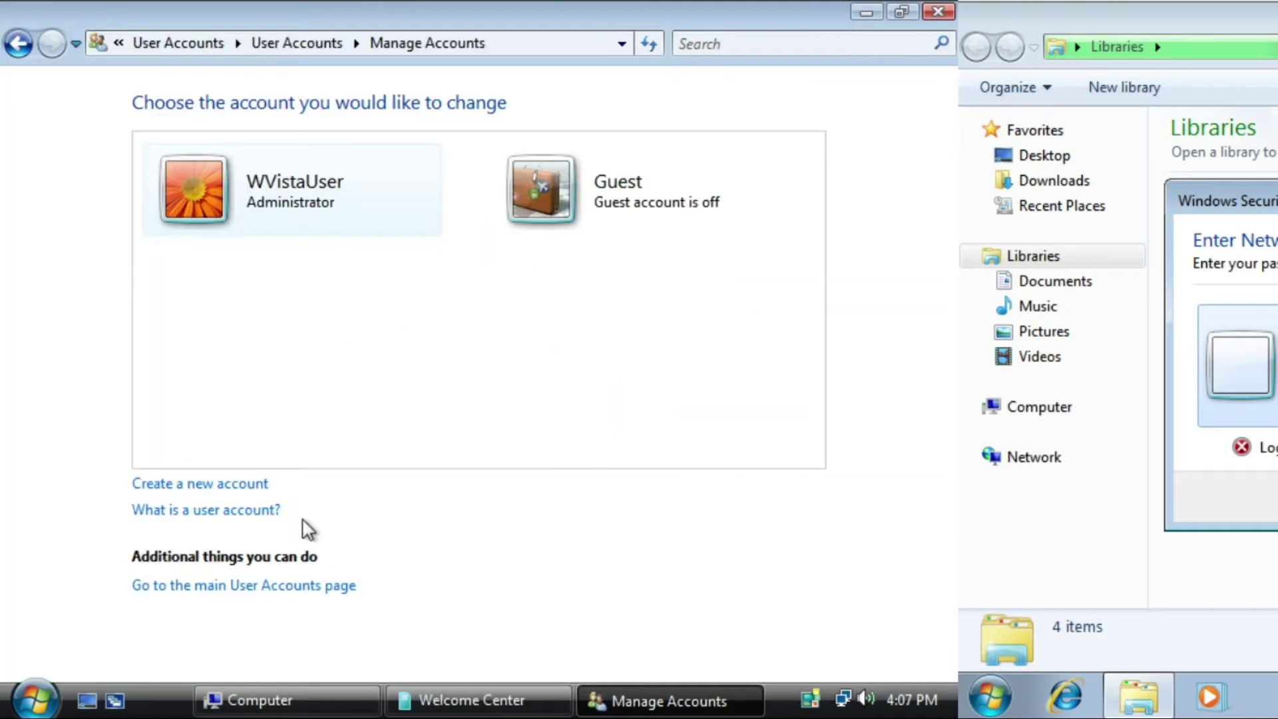
- Create a new Standard user account named EightSeven
{"action": "left_click", "coordinate": [235, 486]}
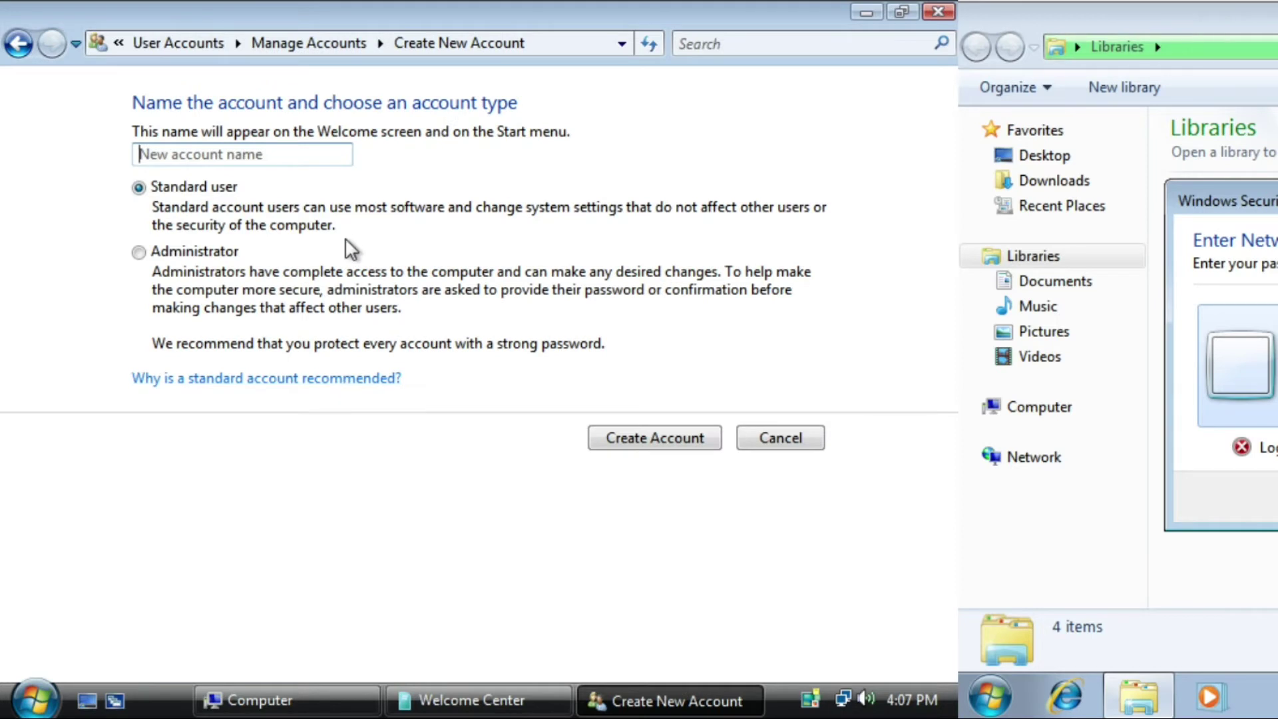
{"action": "type", "text": "sfgsfdoi"}
{"action": "key", "text": "ctrl+a"}
{"action": "key", "text": "BackSpace"}
{"action": "type", "text": "EightSeven"}
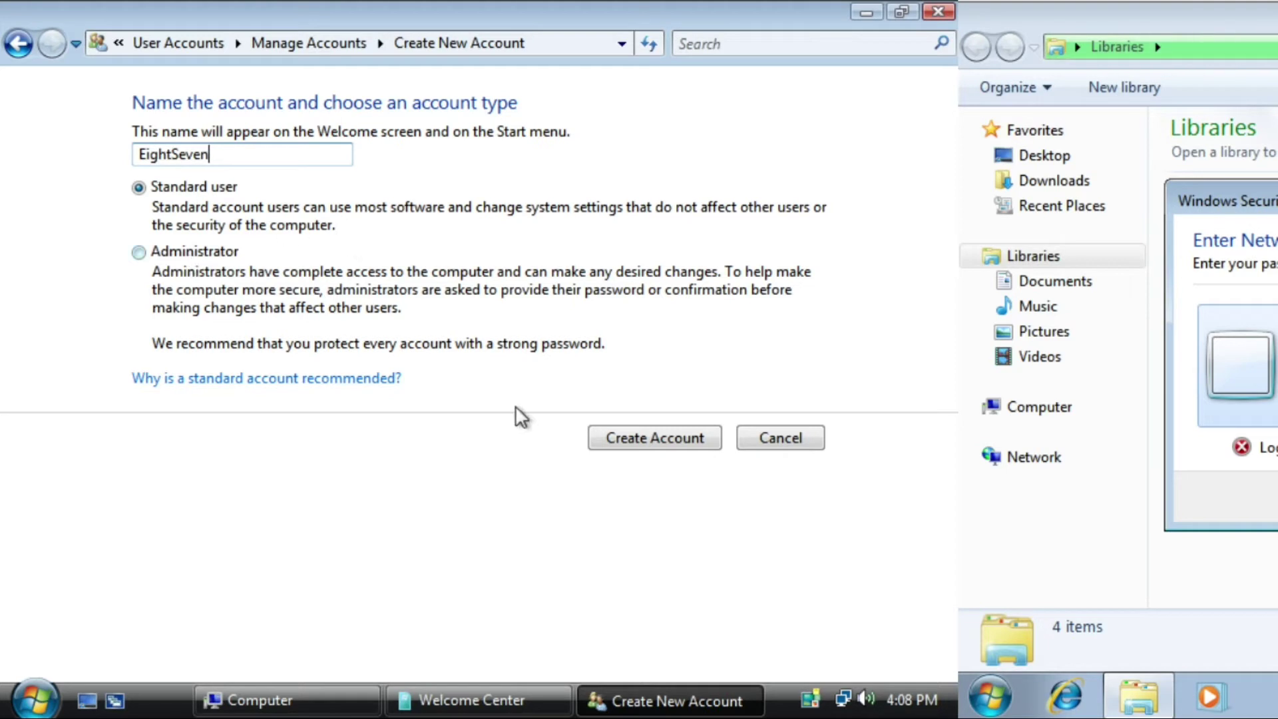
{"action": "left_click", "coordinate": [604, 441]}
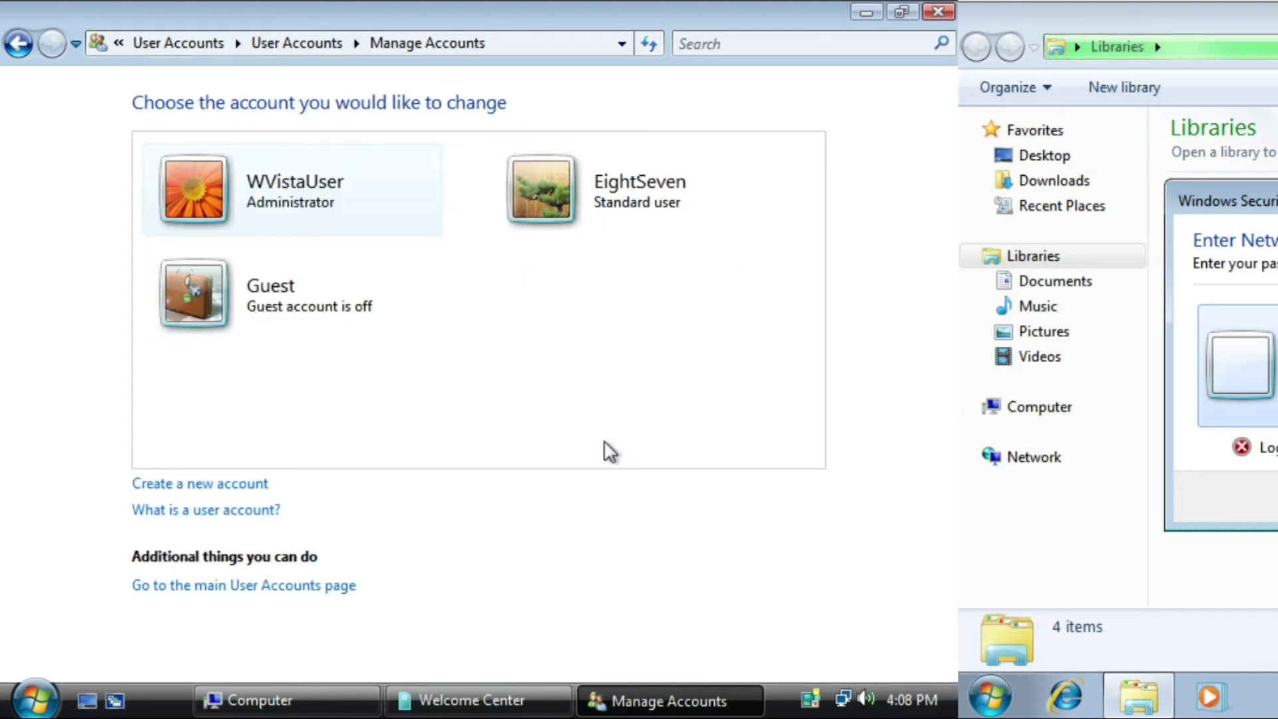
- Create a password for the EightSeven account, entering and confirming the new password and leaving the hint empty
{"action": "left_click", "coordinate": [526, 182]}
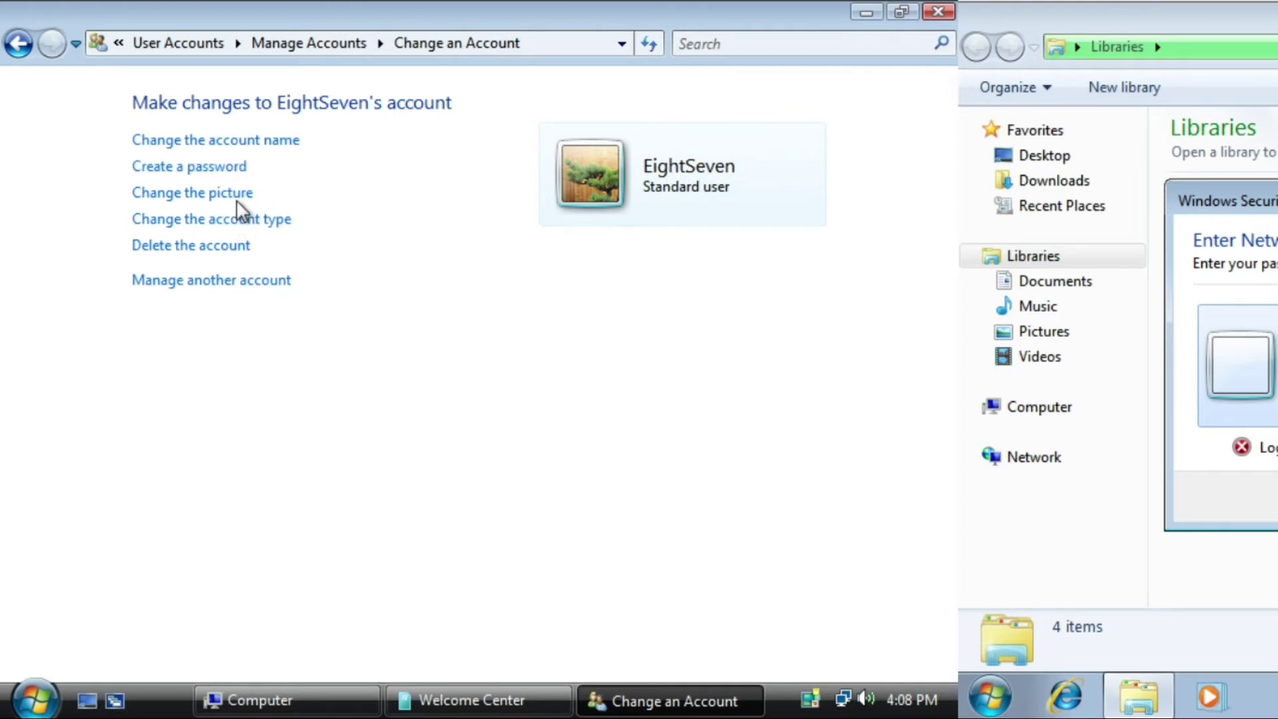
{"action": "left_click", "coordinate": [211, 166]}
{"action": "type", "text": "•"}
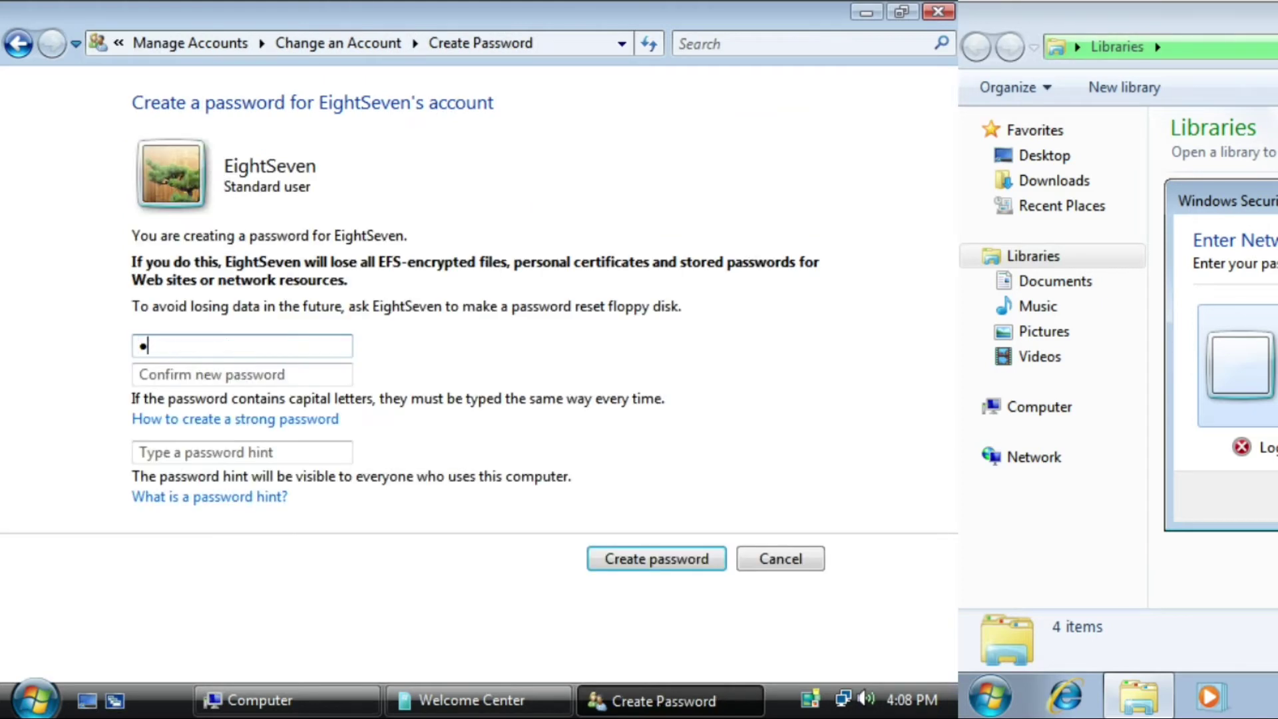
{"action": "type", "text": "••••••••"}
{"action": "key", "text": "Tab"}
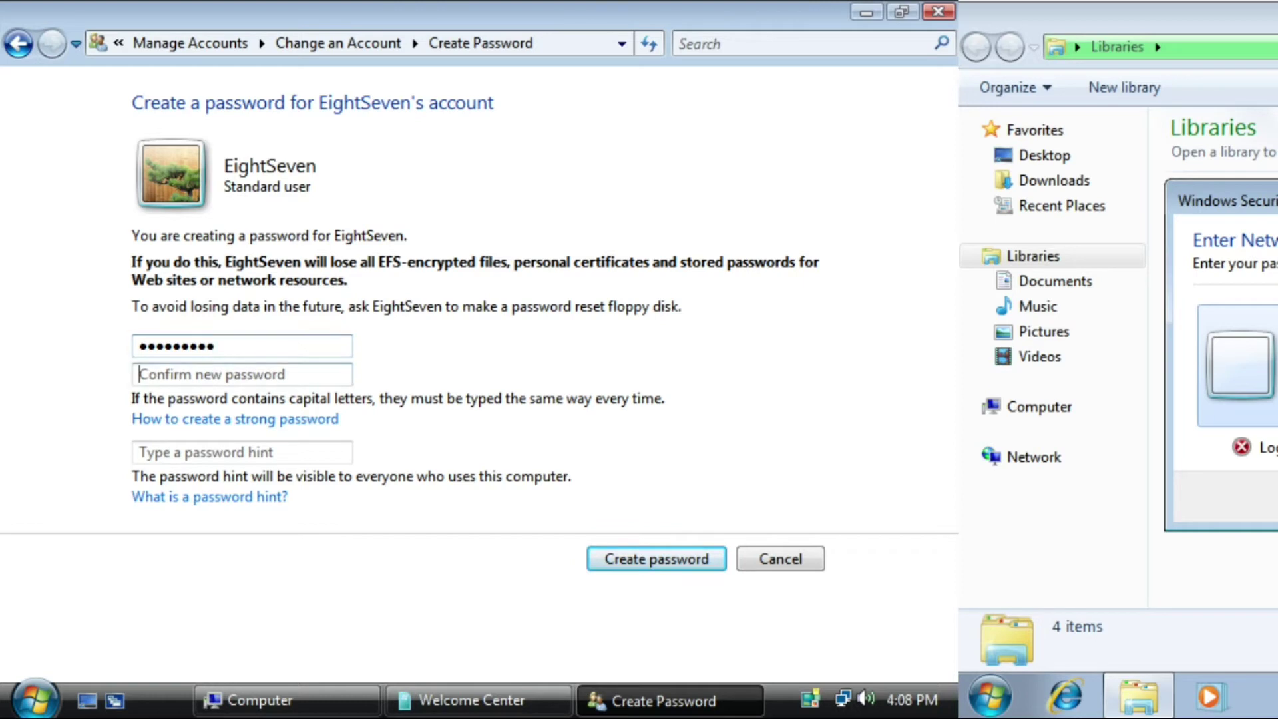
{"action": "type", "text": "•••••••••"}
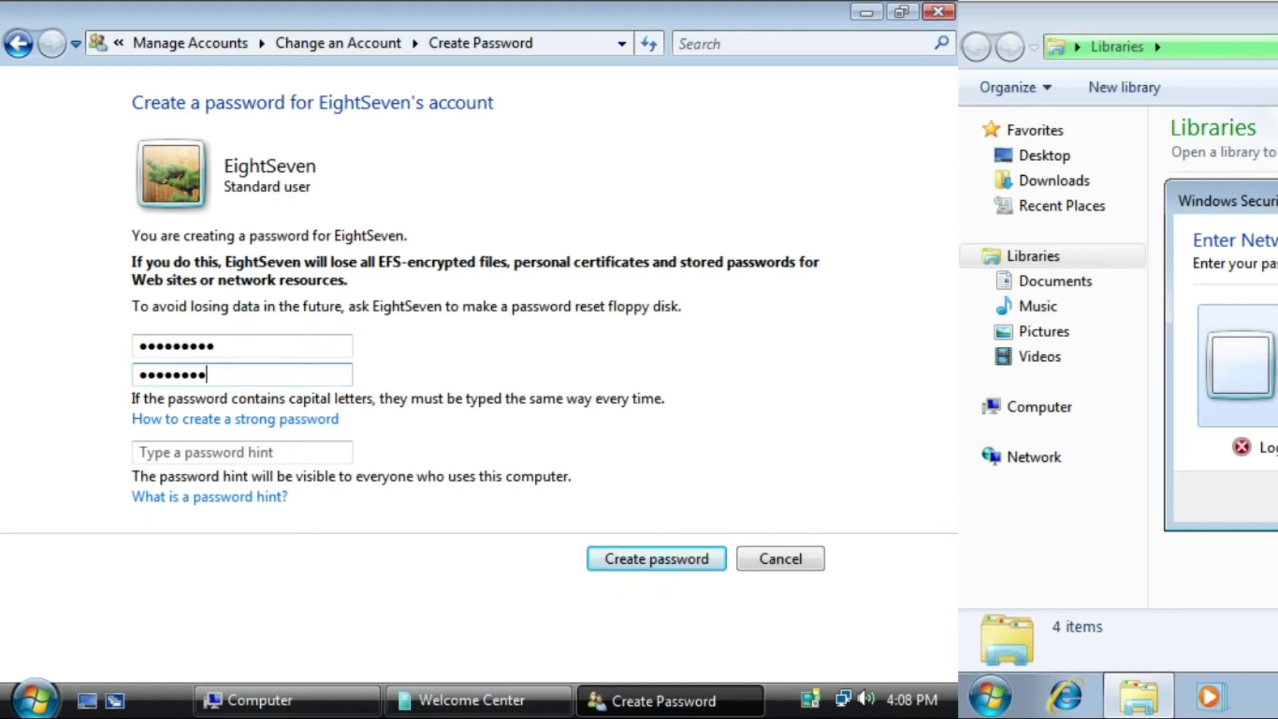
{"action": "key", "text": "Tab"}
{"action": "left_click", "coordinate": [610, 557]}
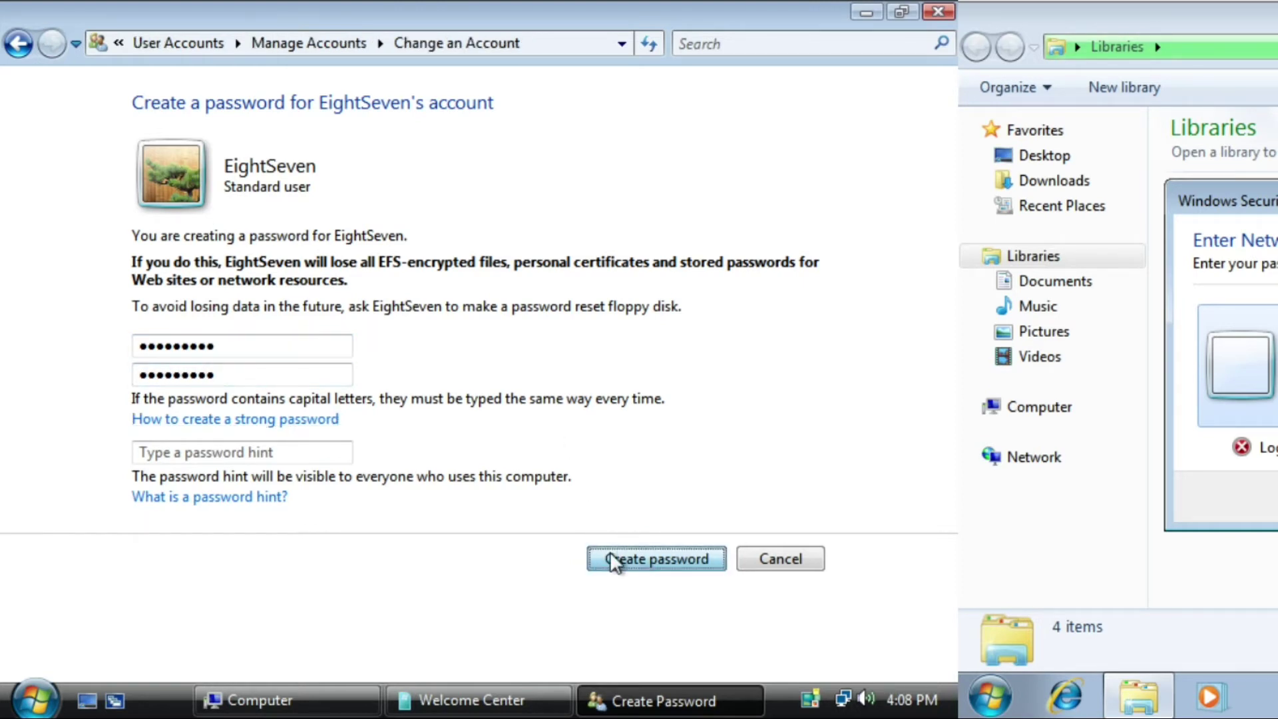
- Return to the Computer window and open the share permissions of Local Disk (C:) through Advanced Sharing
{"action": "left_click", "coordinate": [442, 699]}
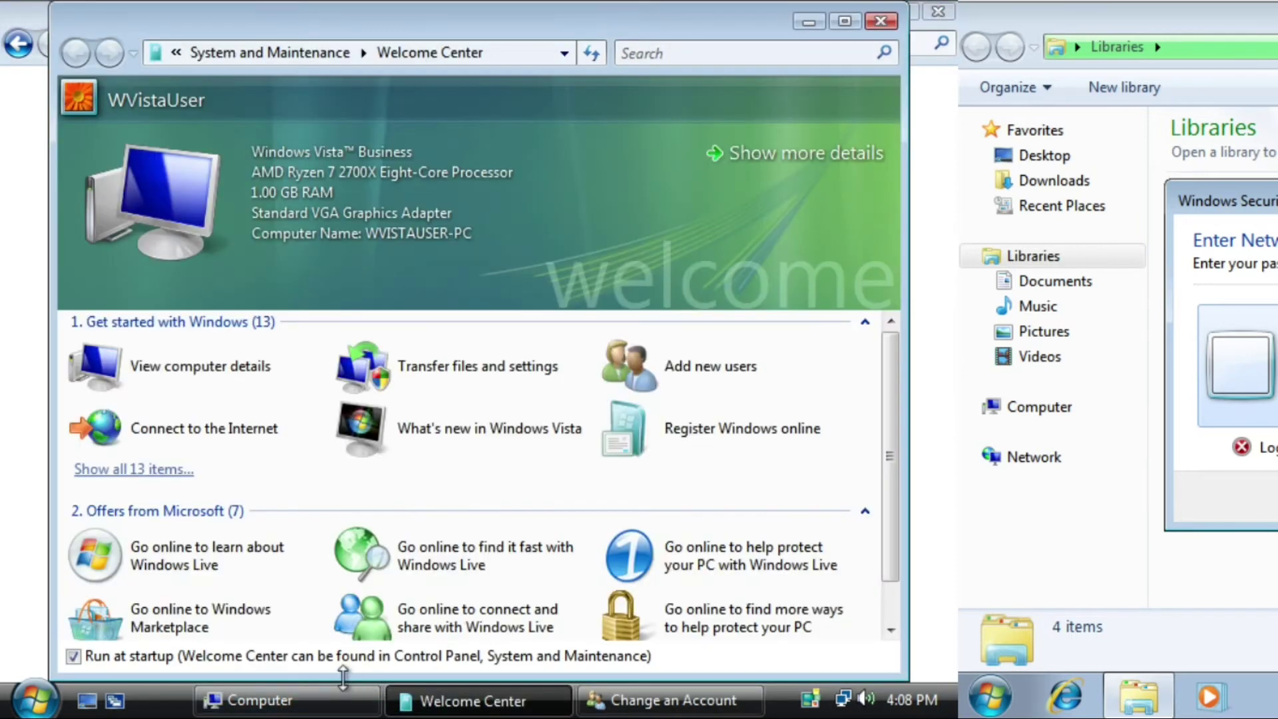
{"action": "left_click", "coordinate": [336, 702]}
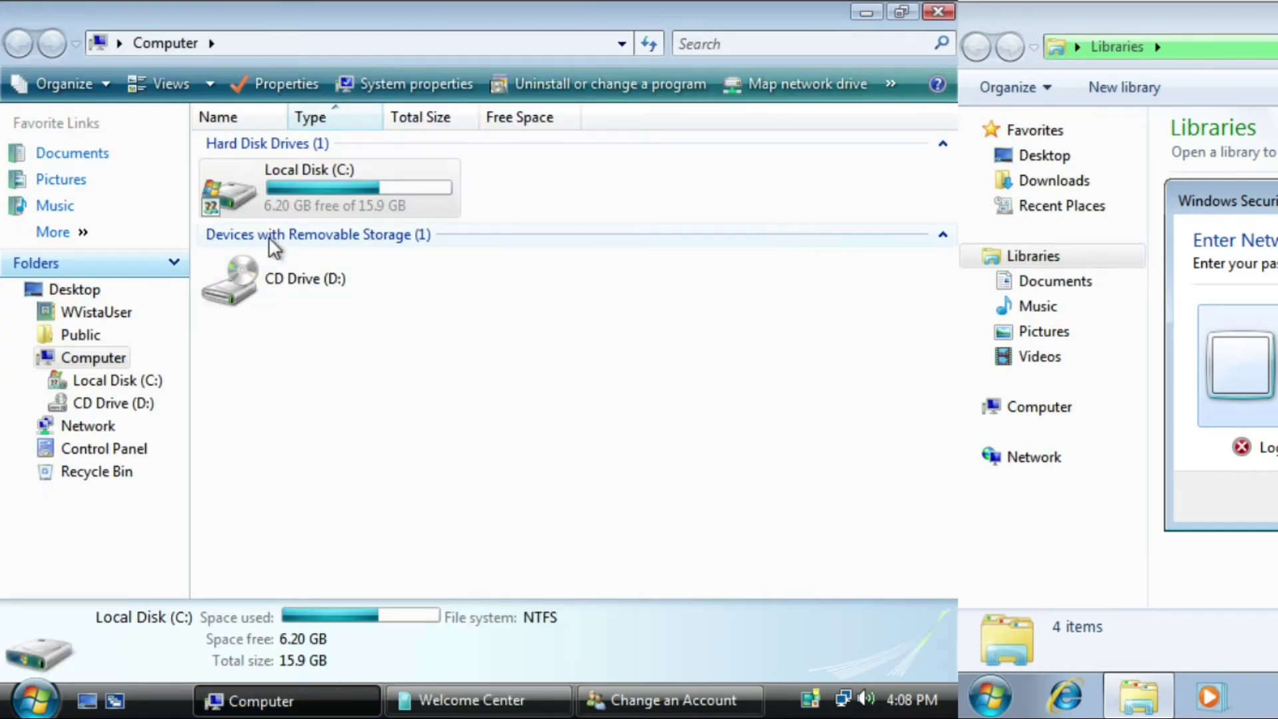
{"action": "right_click", "coordinate": [269, 199]}
{"action": "left_click", "coordinate": [336, 475]}
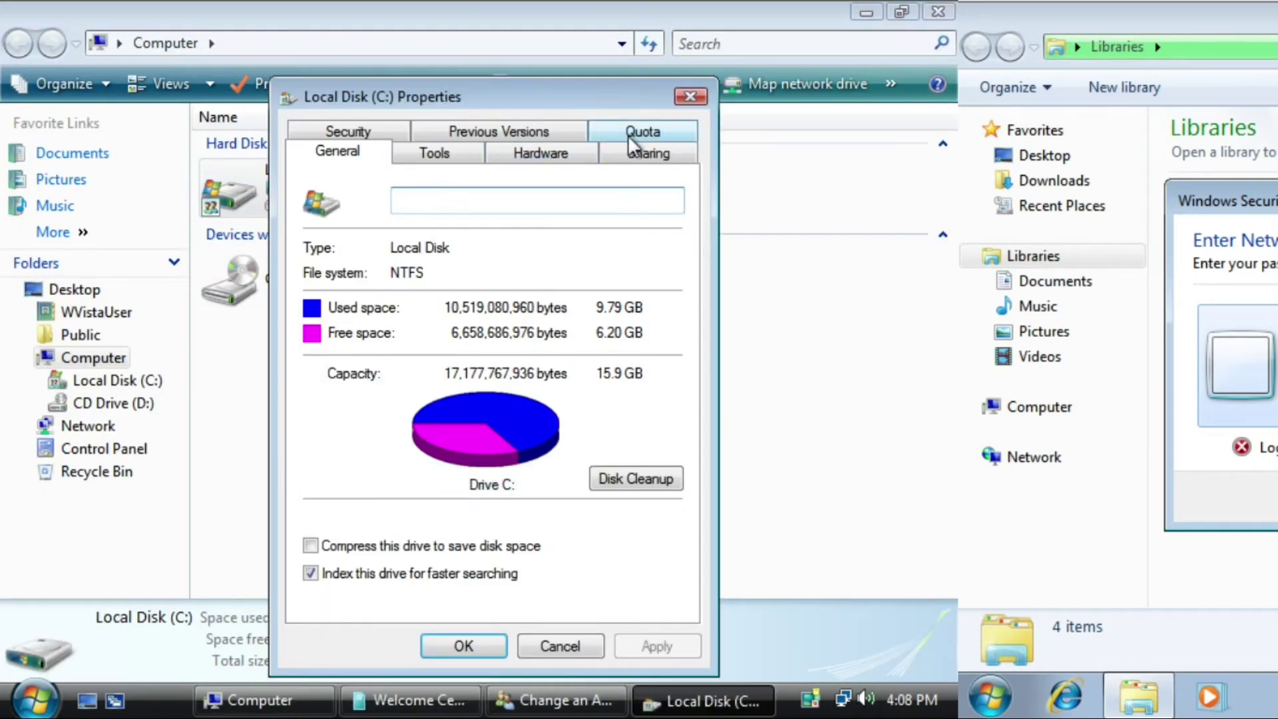
{"action": "left_click", "coordinate": [647, 152]}
{"action": "left_click", "coordinate": [412, 455]}
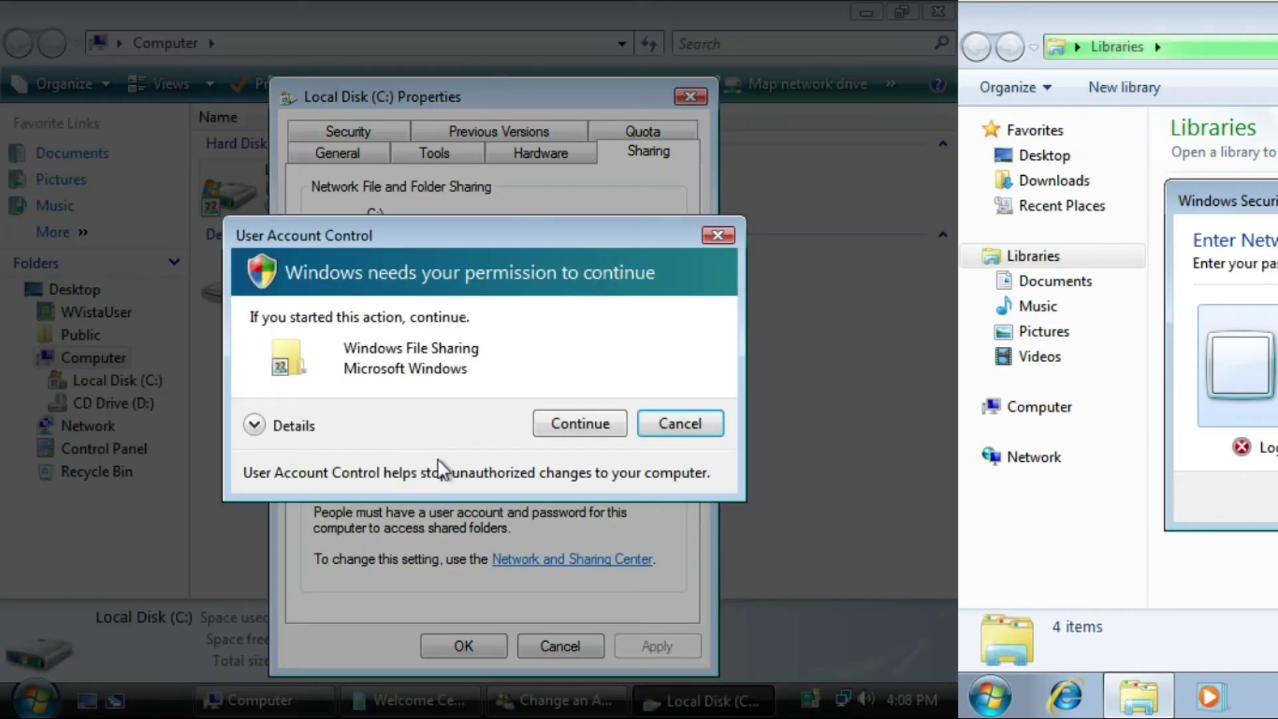
{"action": "left_click", "coordinate": [576, 419]}
{"action": "left_click", "coordinate": [413, 461]}
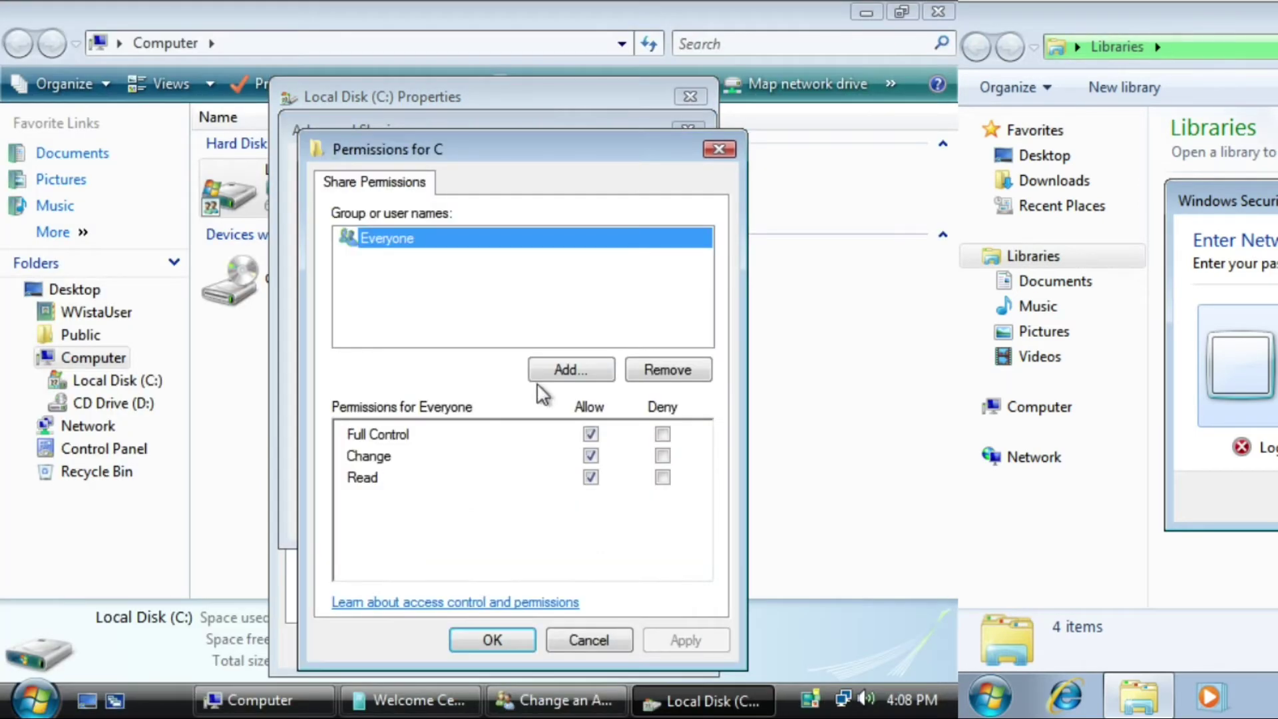
- Try to add a user named eight to the share permissions for C by checking the name, and dismiss the correction dialog
{"action": "left_click", "coordinate": [566, 373]}
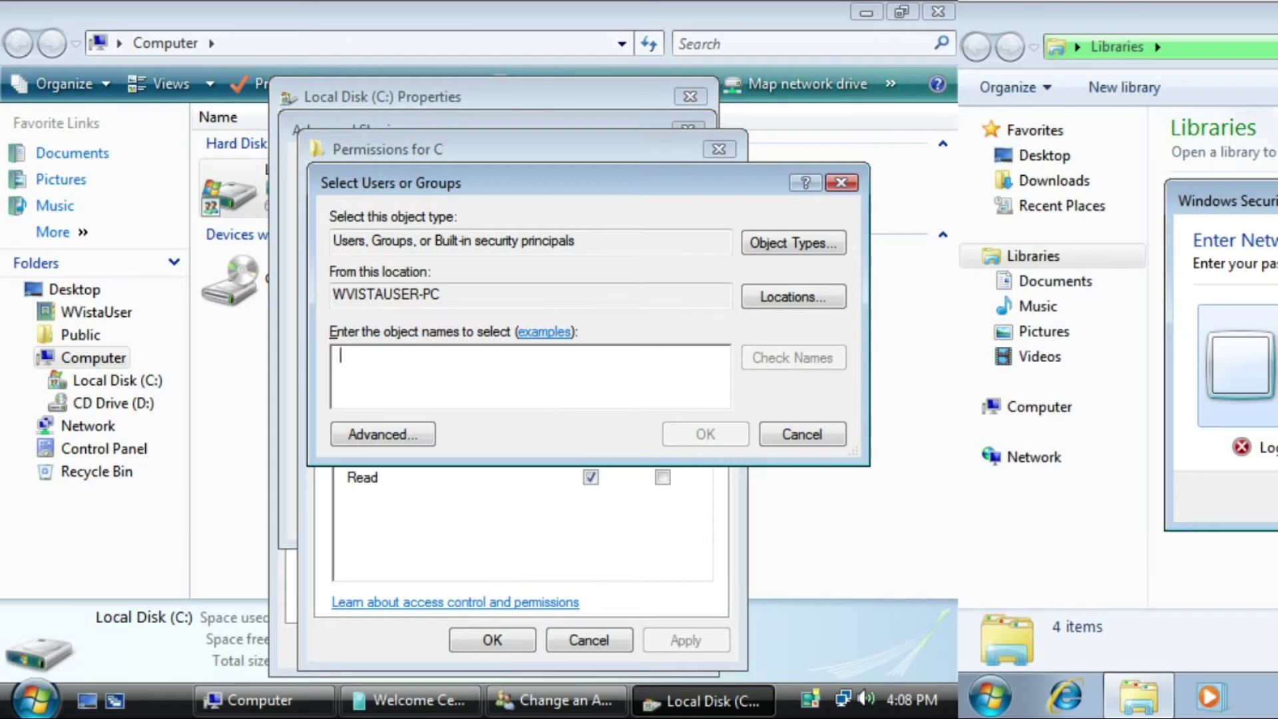
{"action": "type", "text": "eight"}
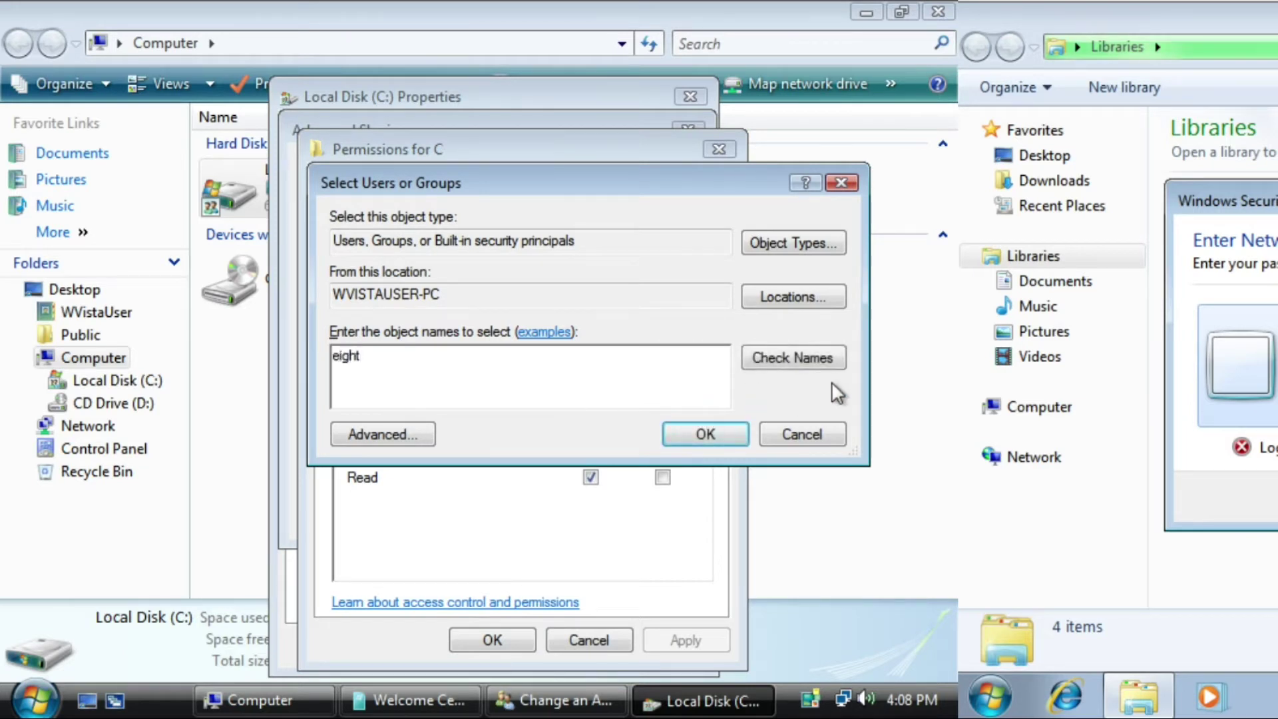
{"action": "left_click", "coordinate": [793, 355]}
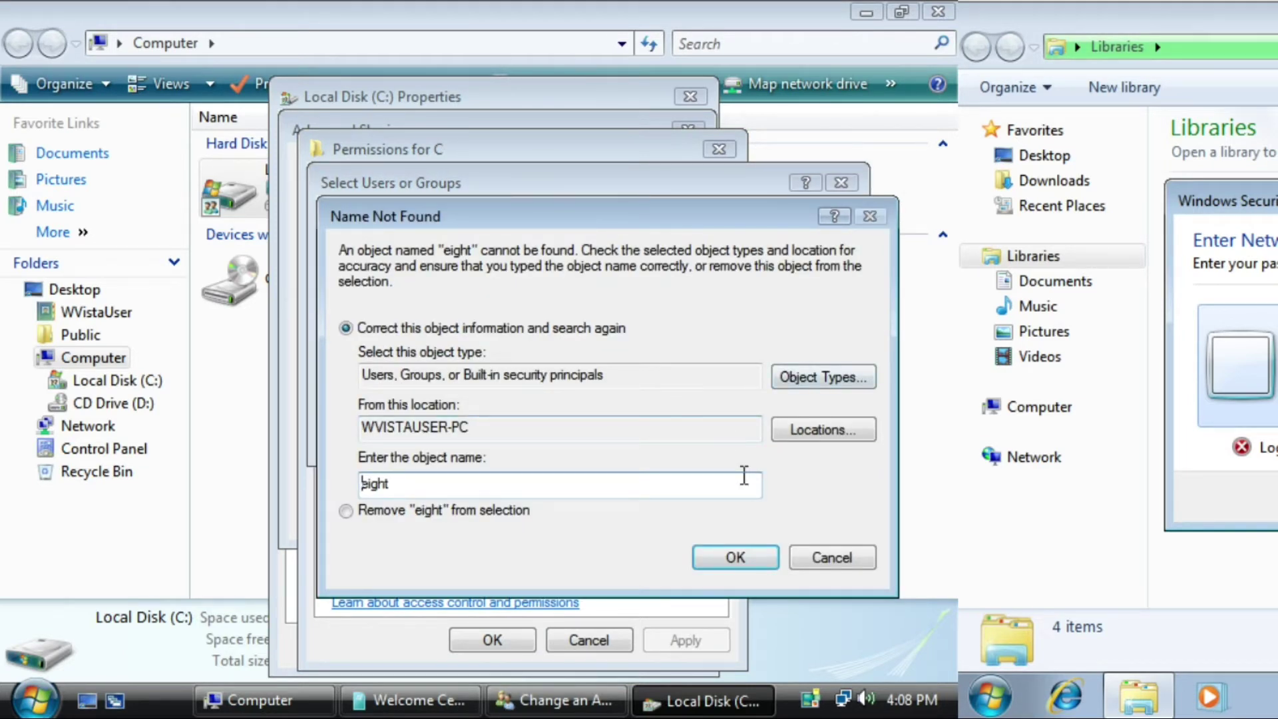
{"action": "left_click", "coordinate": [829, 556]}
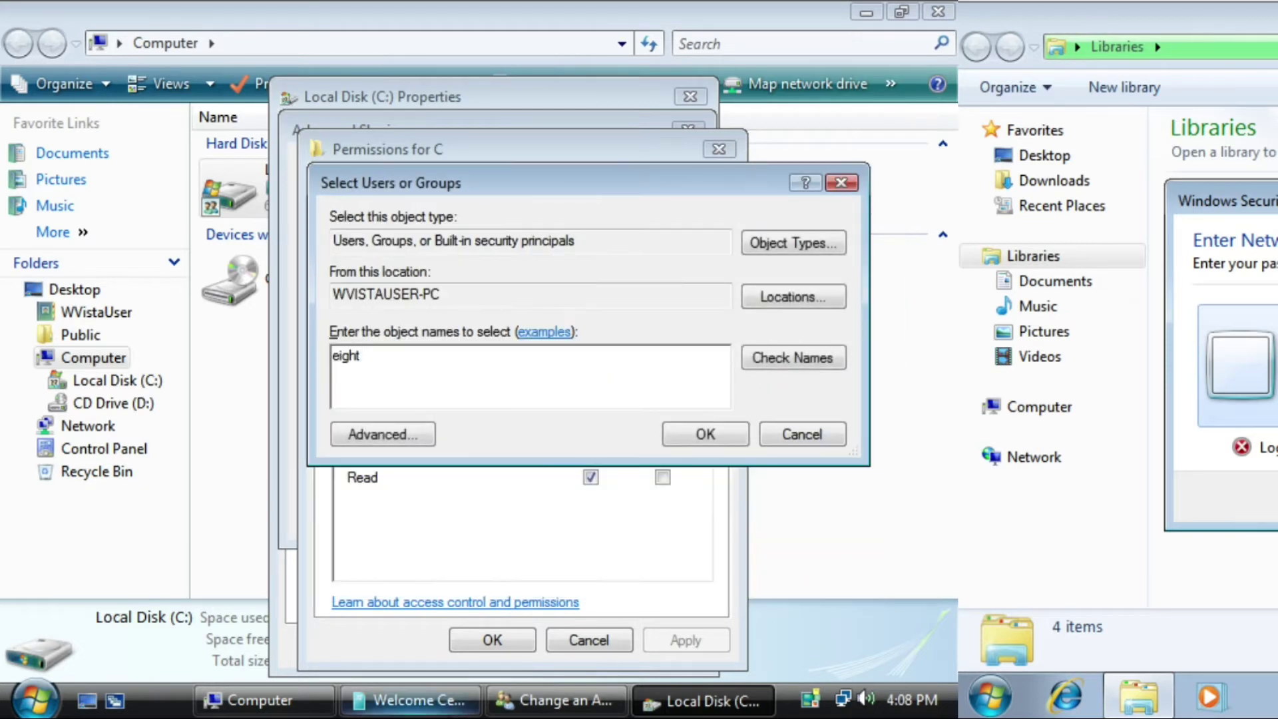
- Check the new account's exact name in the account settings window and return to the user selection dialog
{"action": "left_click", "coordinate": [445, 711]}
{"action": "left_click", "coordinate": [566, 705]}
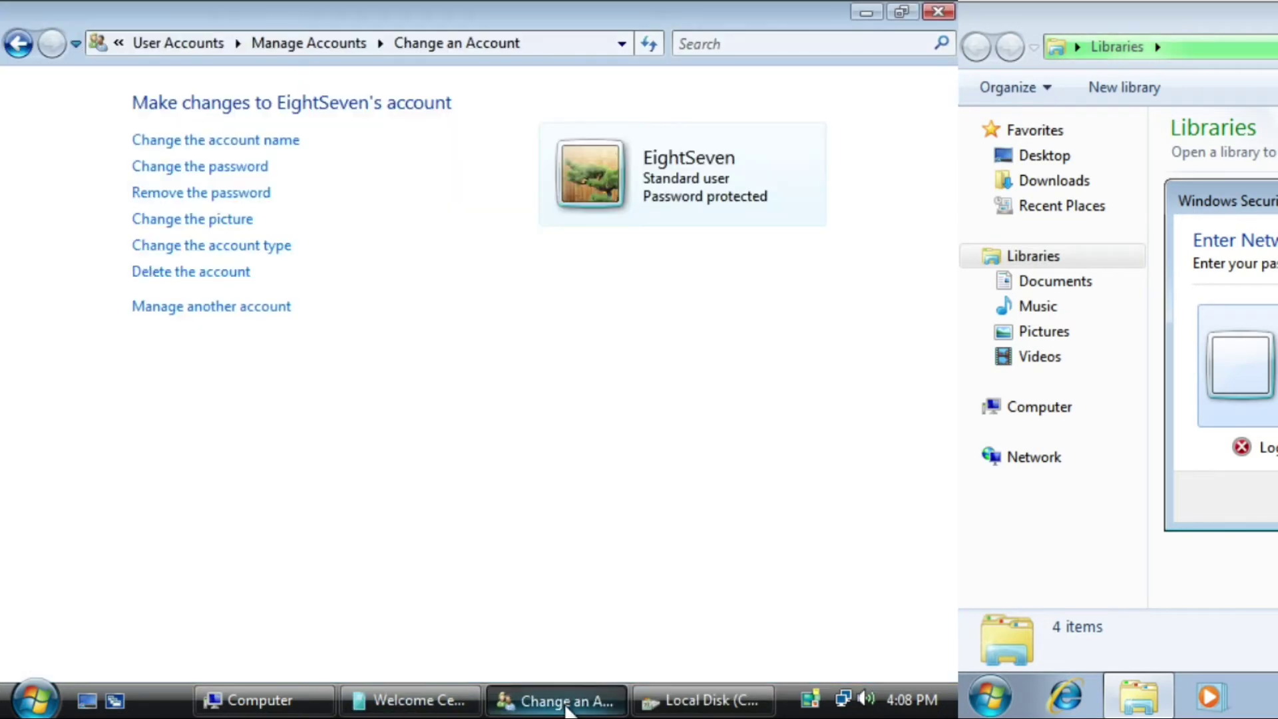
{"action": "left_click", "coordinate": [566, 706]}
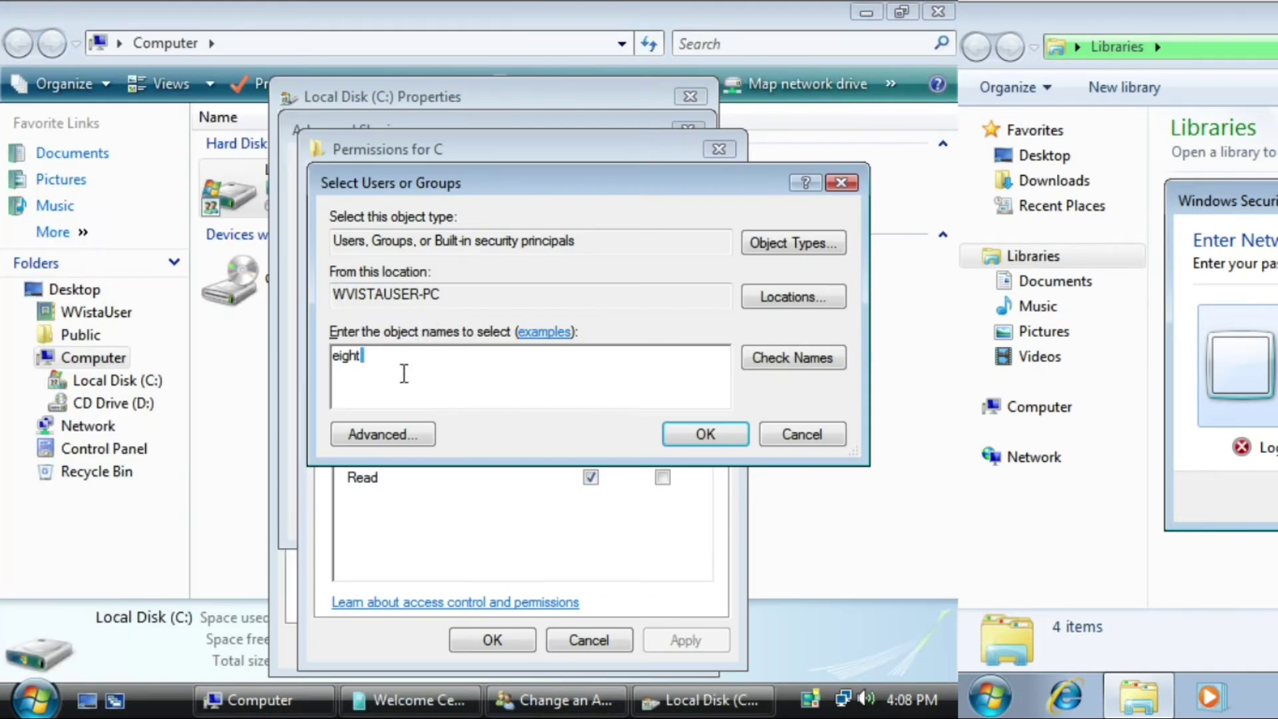
- Add the EightSeven account to the share permissions for C, checking its name before confirming
{"action": "type", "text": "Eight"}
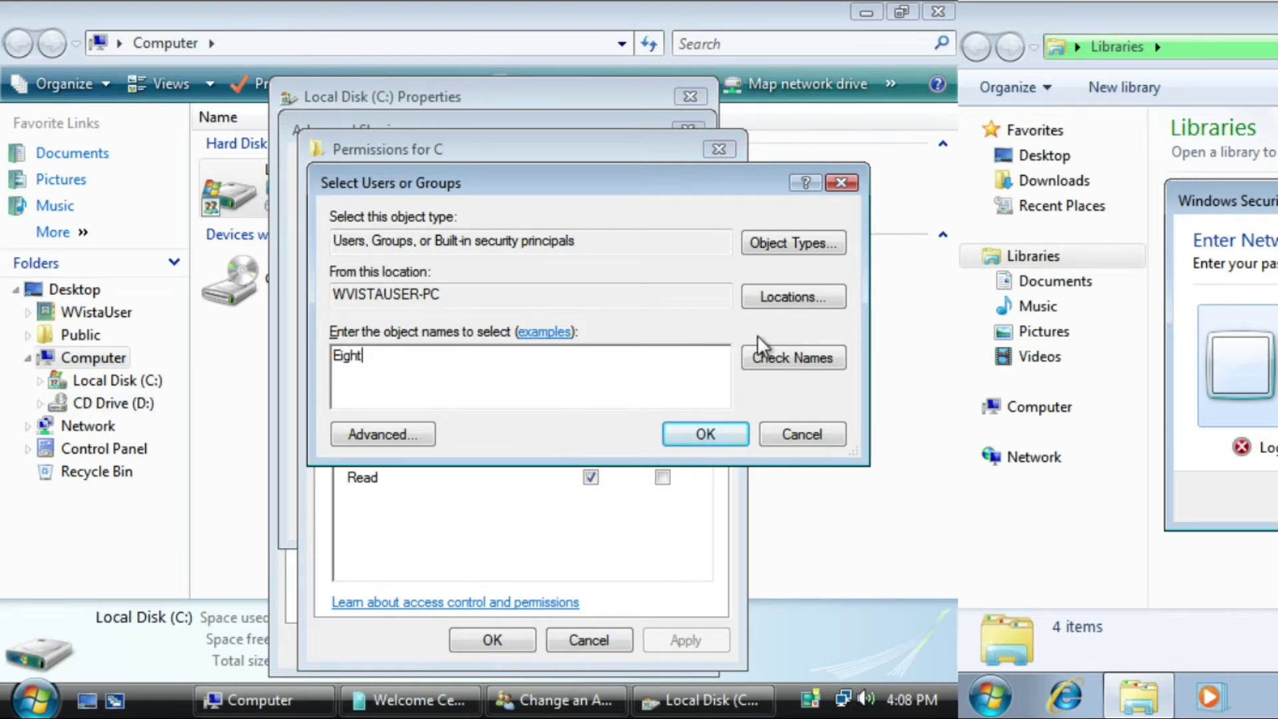
{"action": "left_click", "coordinate": [817, 357]}
{"action": "left_click", "coordinate": [841, 557]}
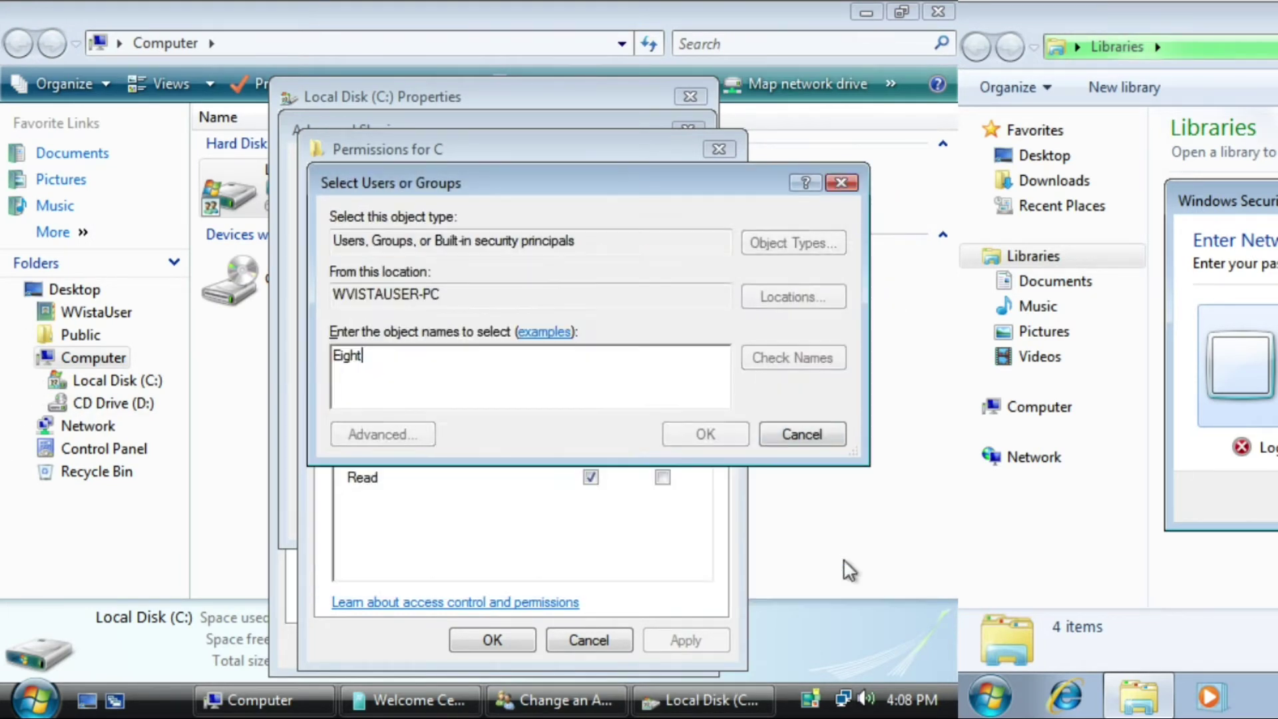
{"action": "type", "text": "Seven"}
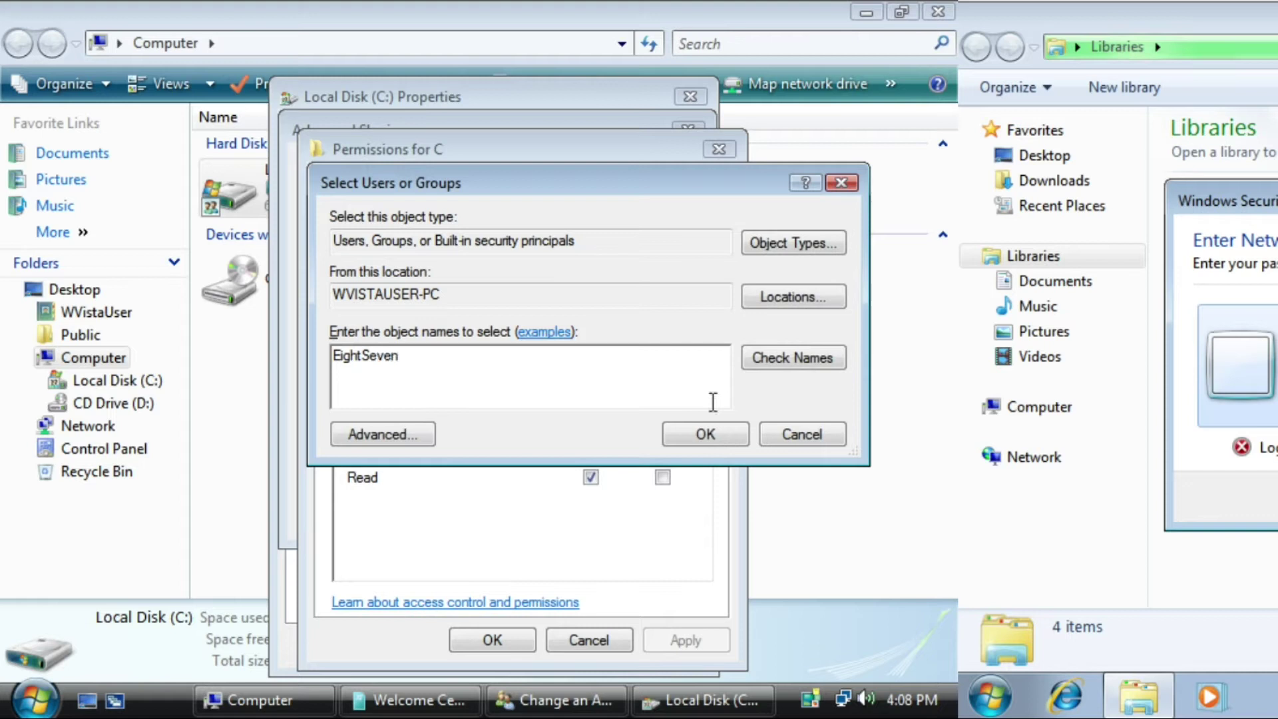
{"action": "left_click", "coordinate": [781, 354]}
{"action": "left_click", "coordinate": [732, 434]}
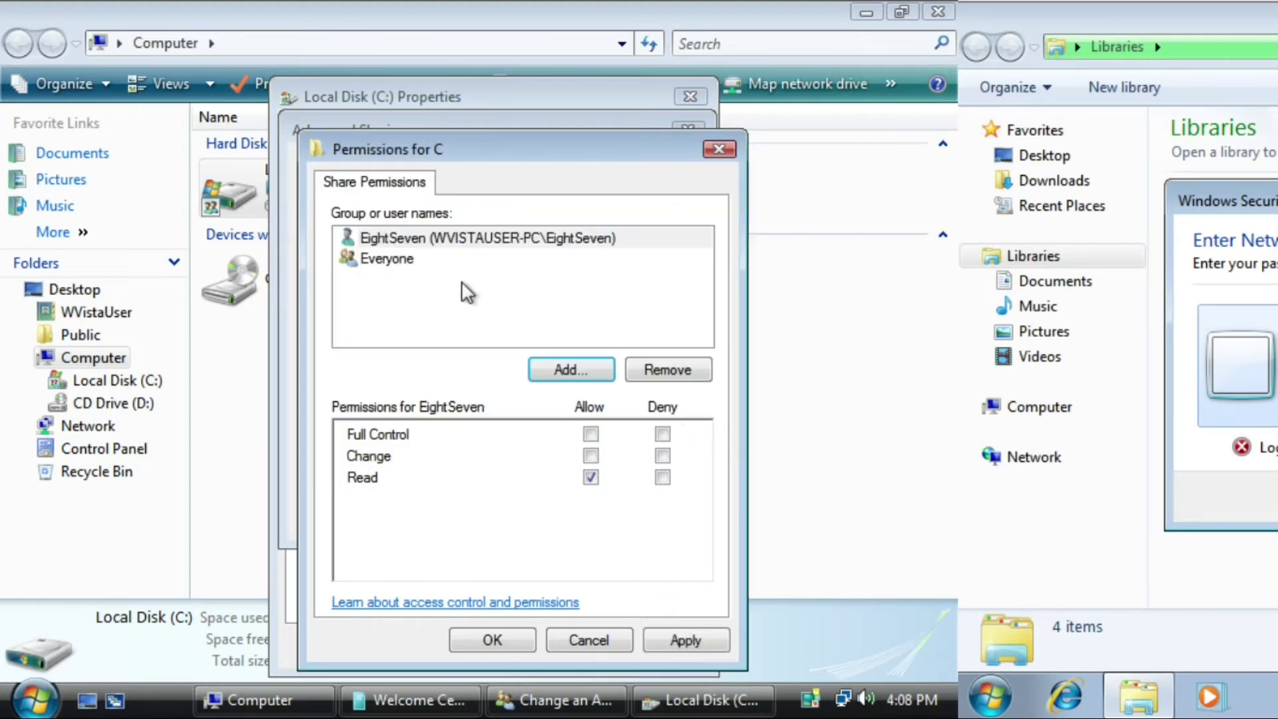
- Allow EightSeven Full Control over the C share, and confirm and close all the drive's sharing and properties dialogs
{"action": "left_click", "coordinate": [591, 435]}
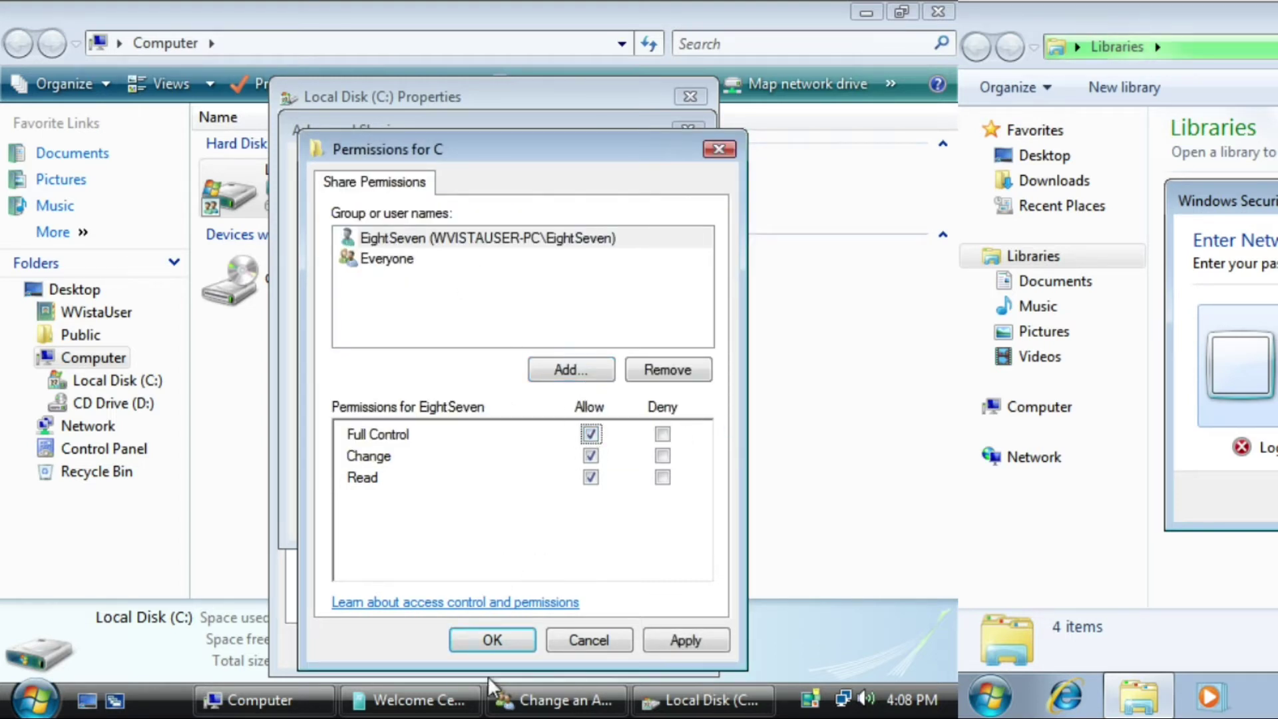
{"action": "left_click", "coordinate": [498, 647]}
{"action": "left_click", "coordinate": [459, 514]}
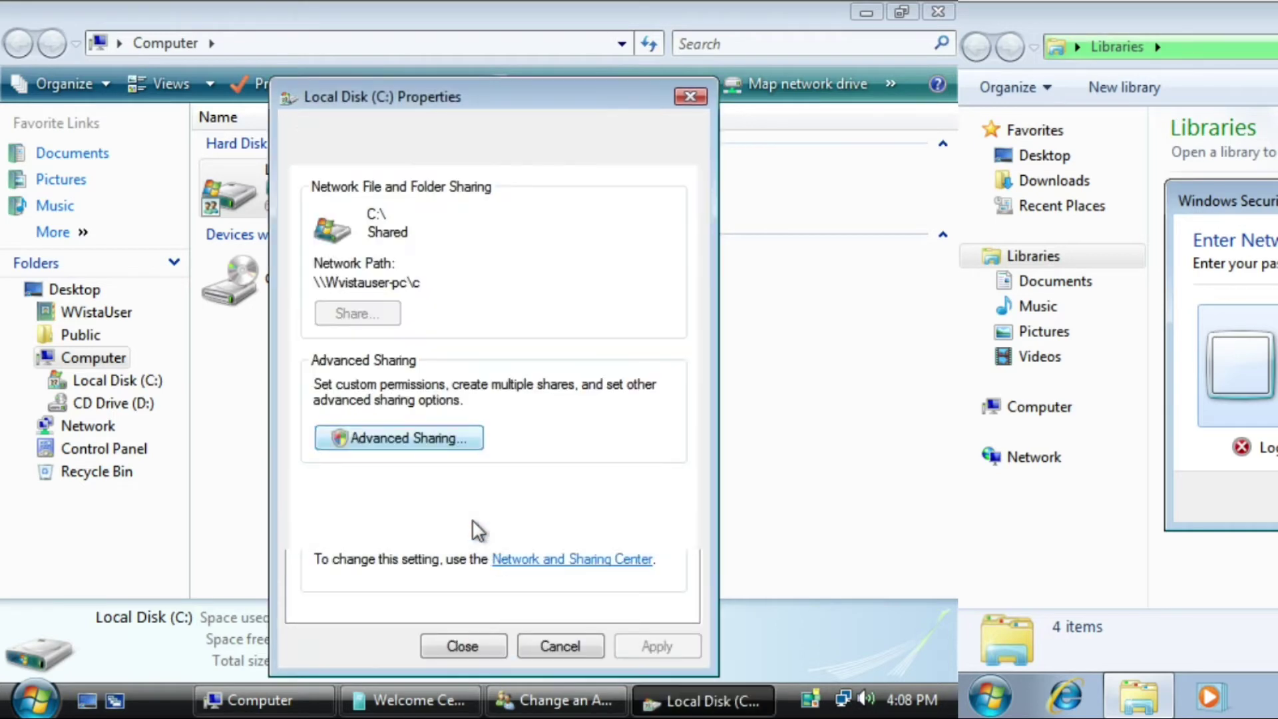
{"action": "left_click", "coordinate": [432, 645]}
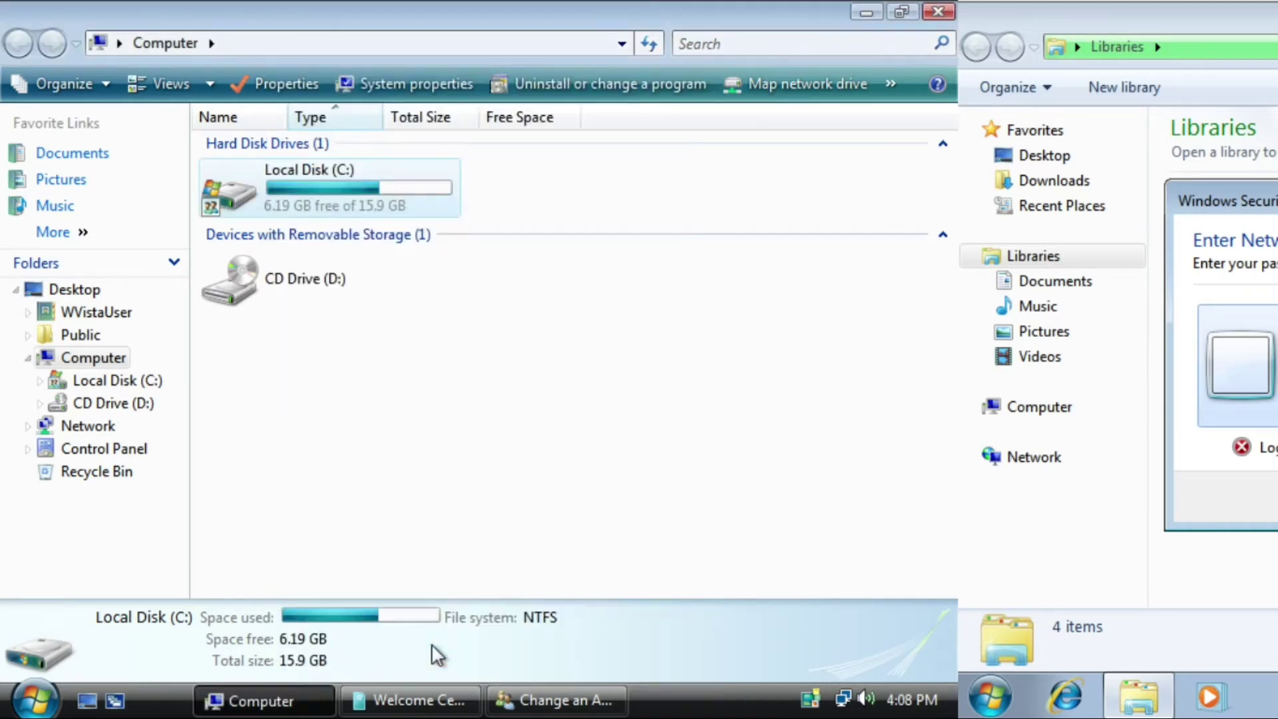
- On the Windows 7 machine, sign in to wvistauser-pc as WVISTAUSER-PC\EightSeven, entering the account password
{"action": "left_click", "coordinate": [774, 329]}
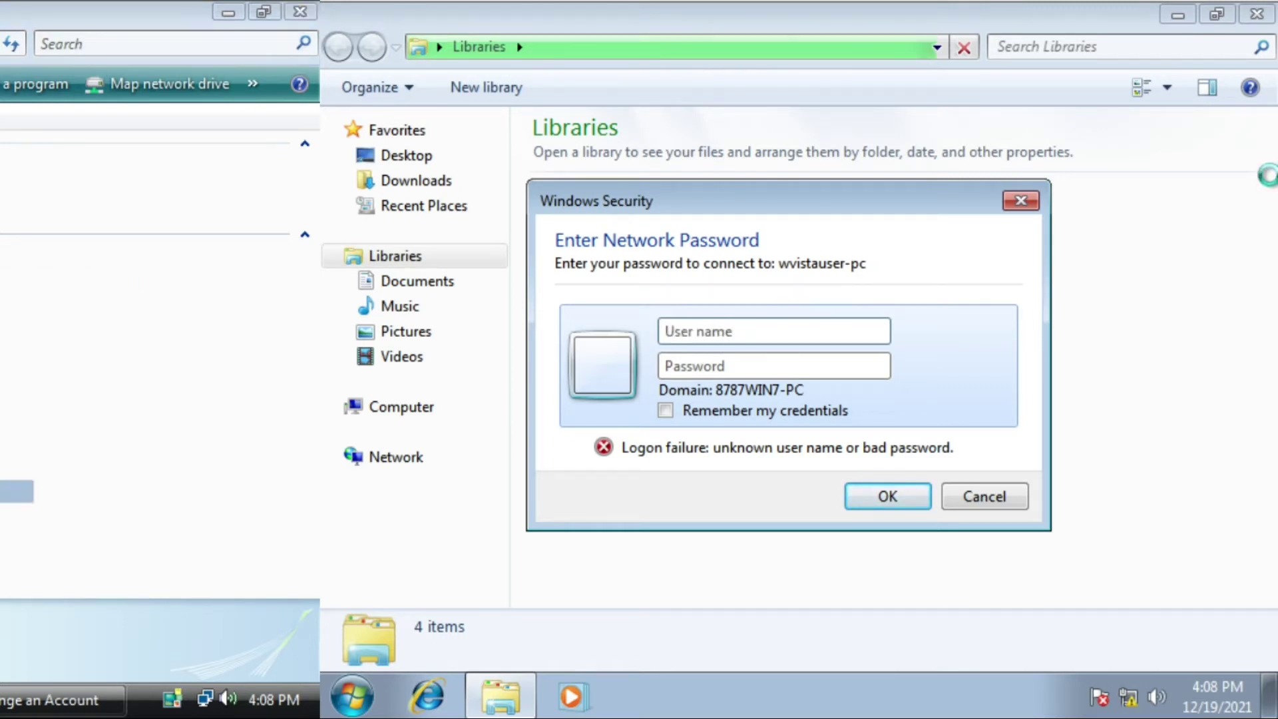
{"action": "left_click", "coordinate": [771, 331]}
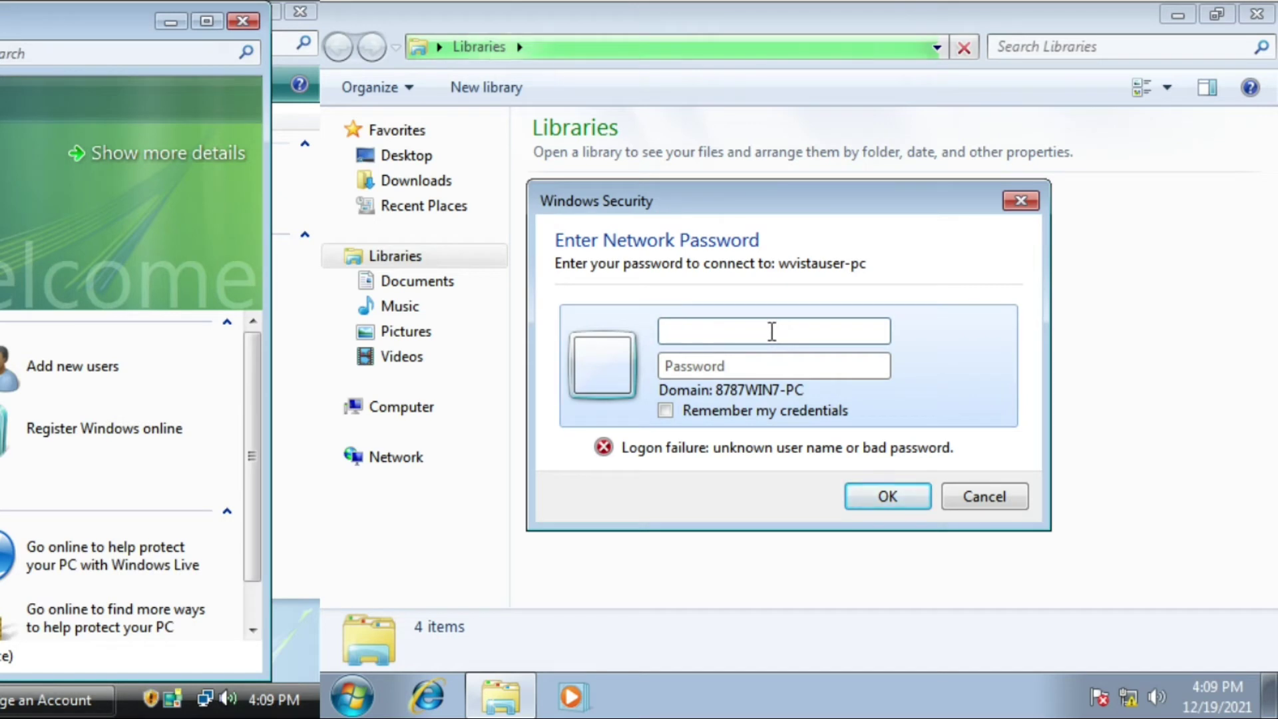
{"action": "type", "text": "WVISTAUS"}
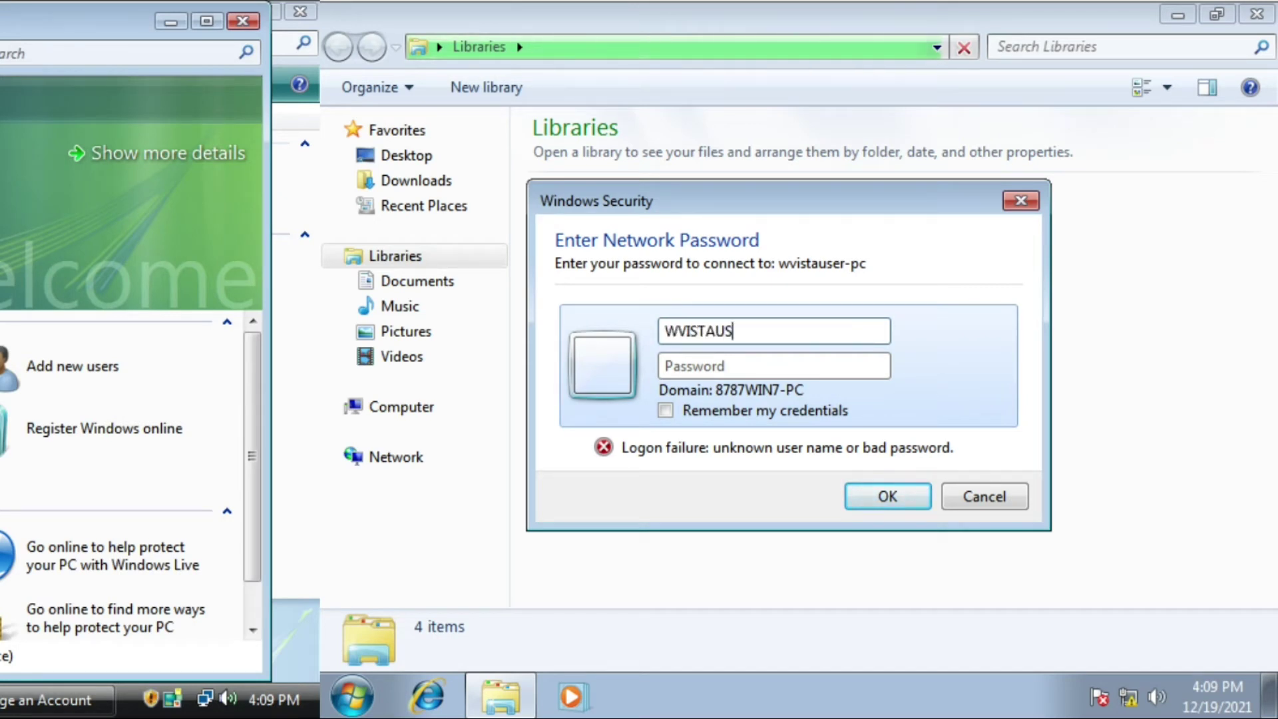
{"action": "type", "text": "ER-PC\\"}
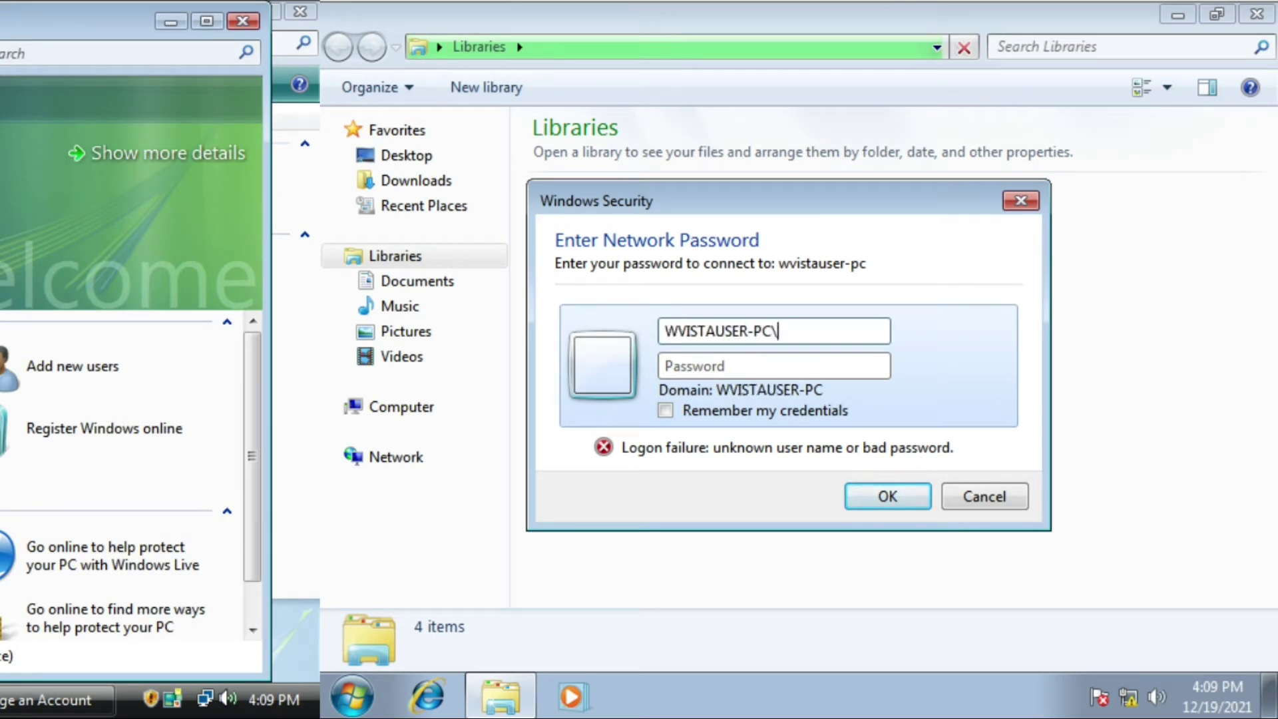
{"action": "type", "text": "EightSeven"}
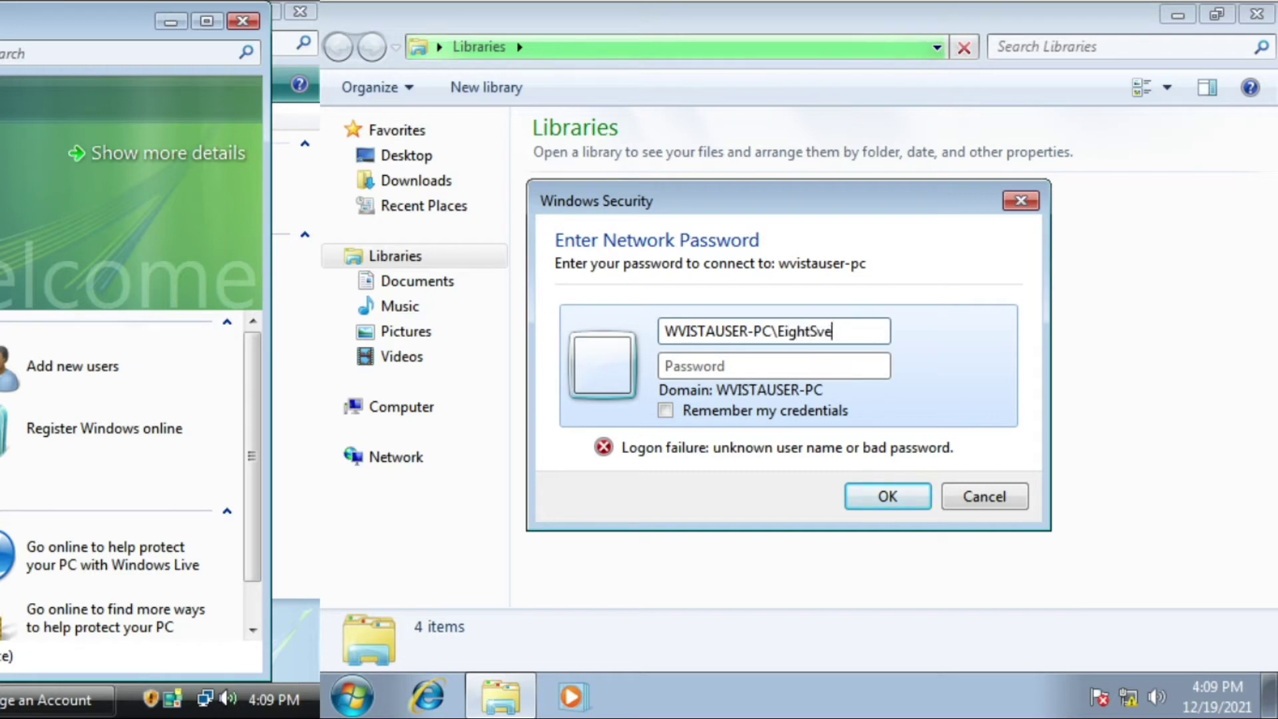
{"action": "type", "text": "••••"}
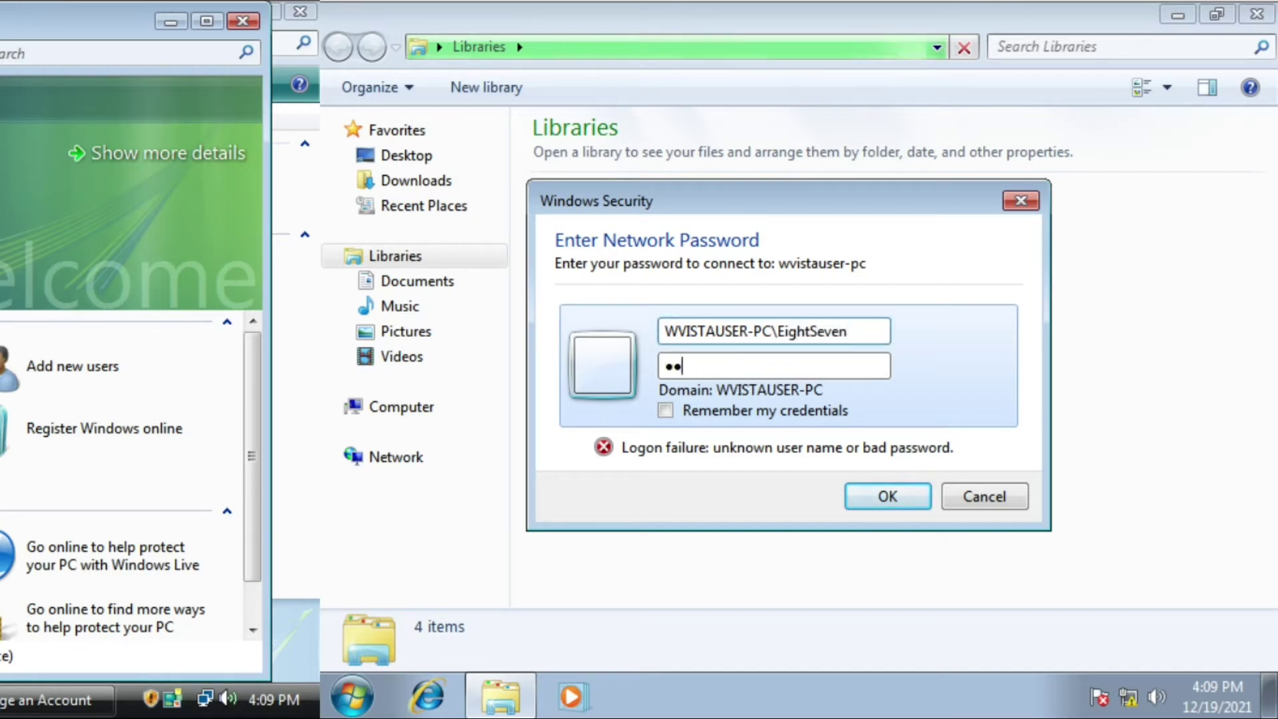
{"action": "type", "text": "•••"}
{"action": "key", "text": "Return"}
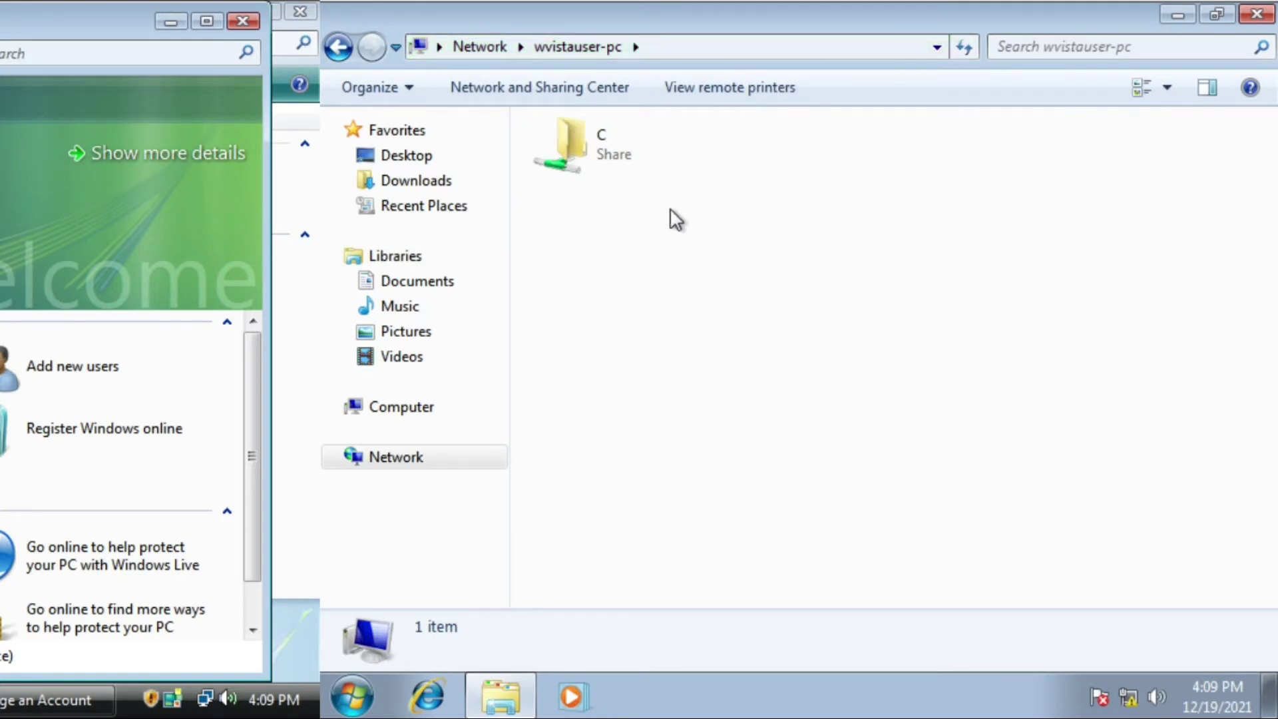
- Map the C share of wvistauser-pc as network drive Z: with reconnection at logon, and show it among the computer's drives
{"action": "right_click", "coordinate": [646, 120]}
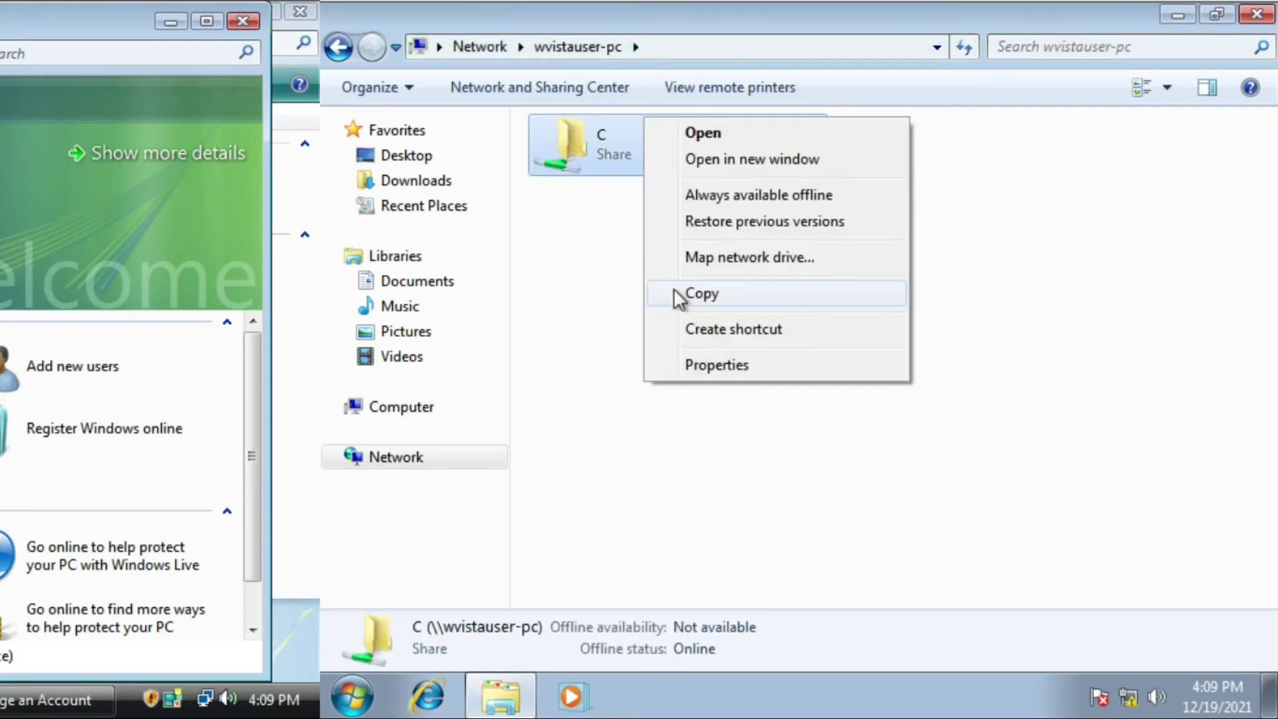
{"action": "left_click", "coordinate": [739, 257]}
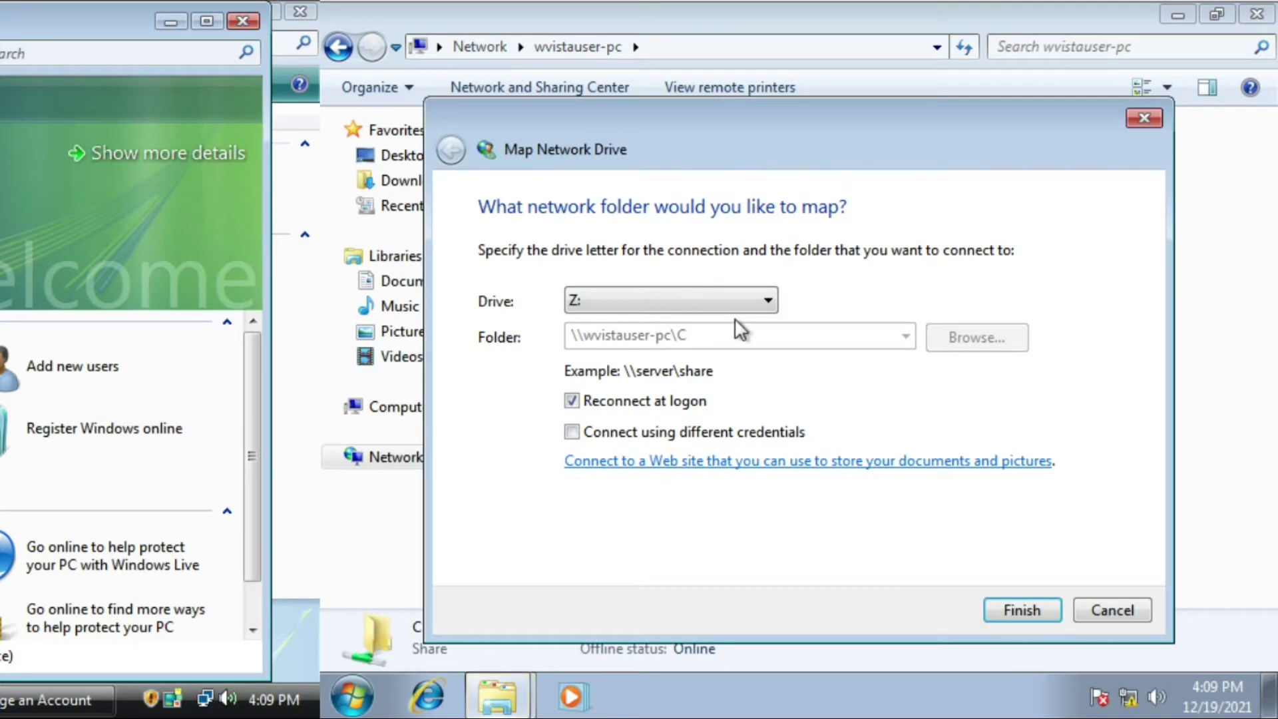
{"action": "left_click", "coordinate": [1022, 610]}
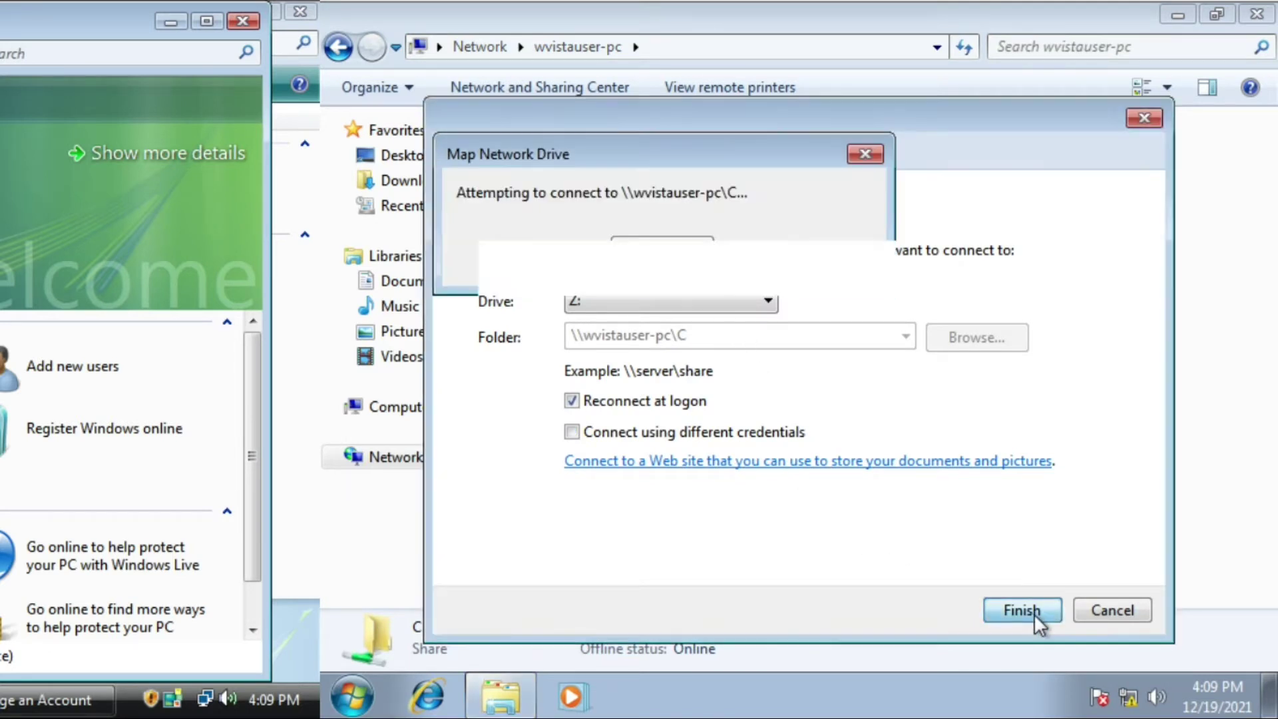
{"action": "left_click", "coordinate": [418, 418]}
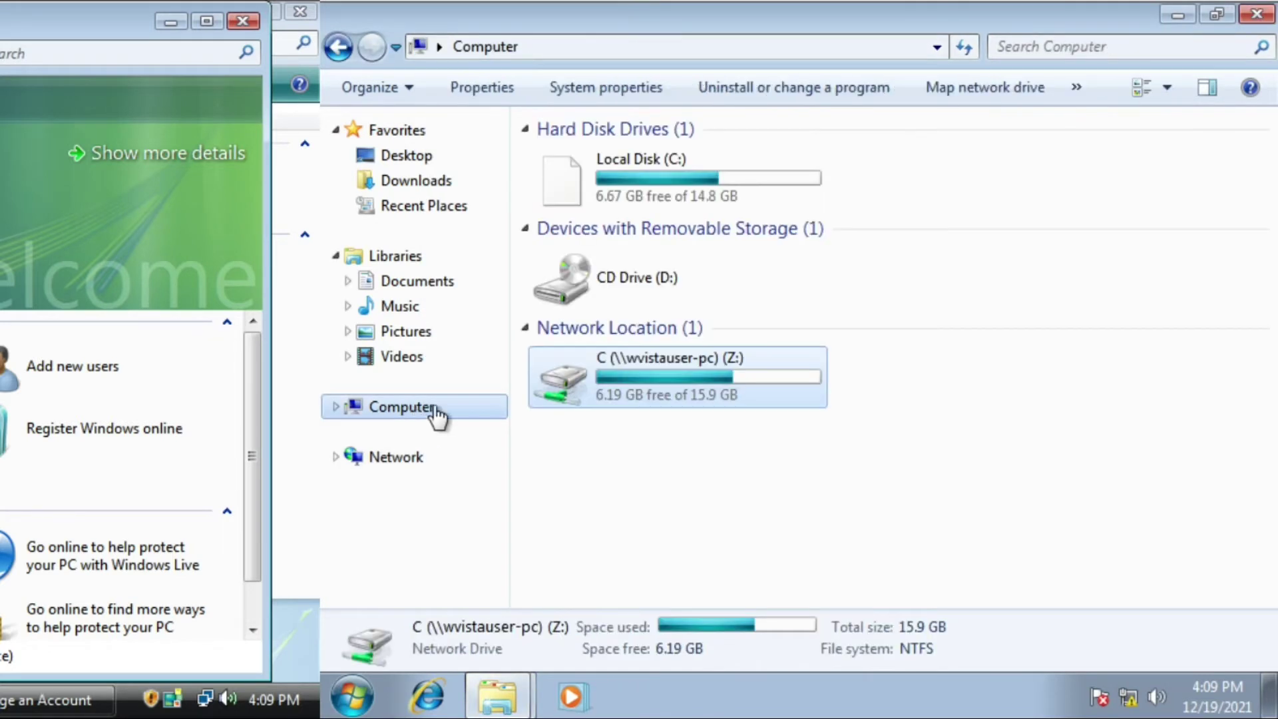
{"action": "left_click", "coordinate": [554, 475]}
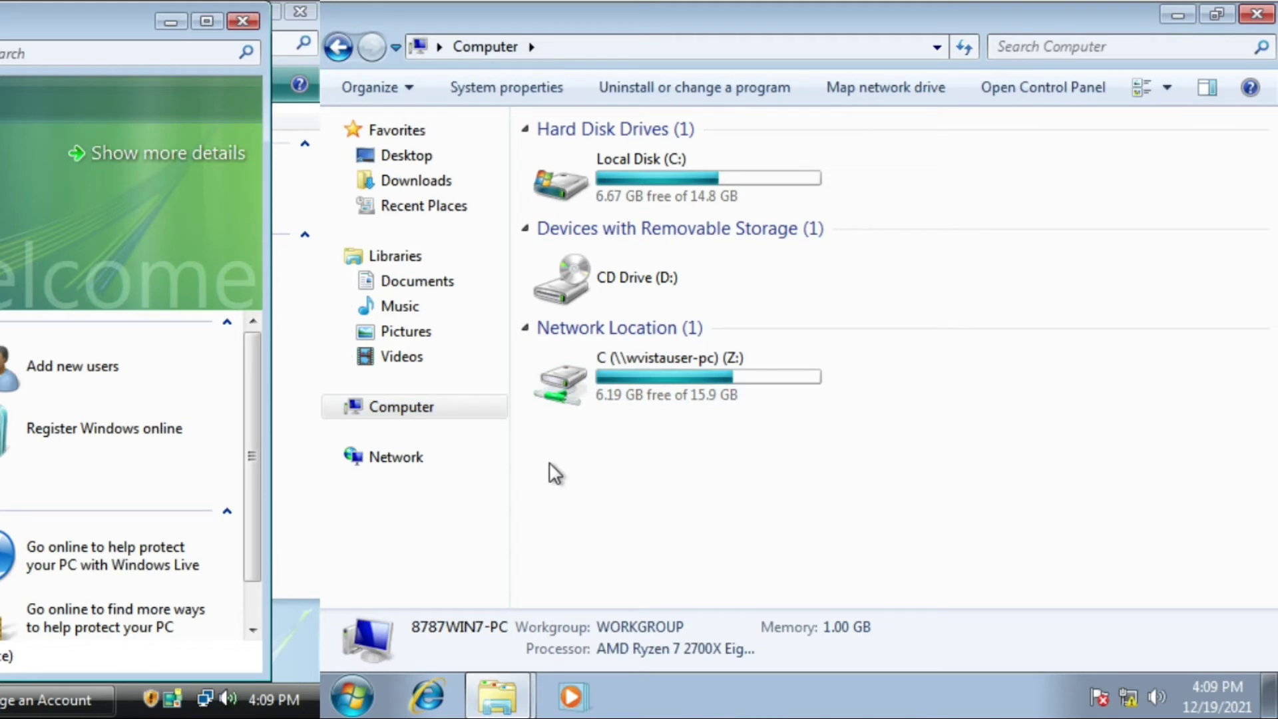
- Clear the open windows off the Windows 7 desktop and create a desktop shortcut to cmd.exe named cmd
{"action": "left_click", "coordinate": [357, 698]}
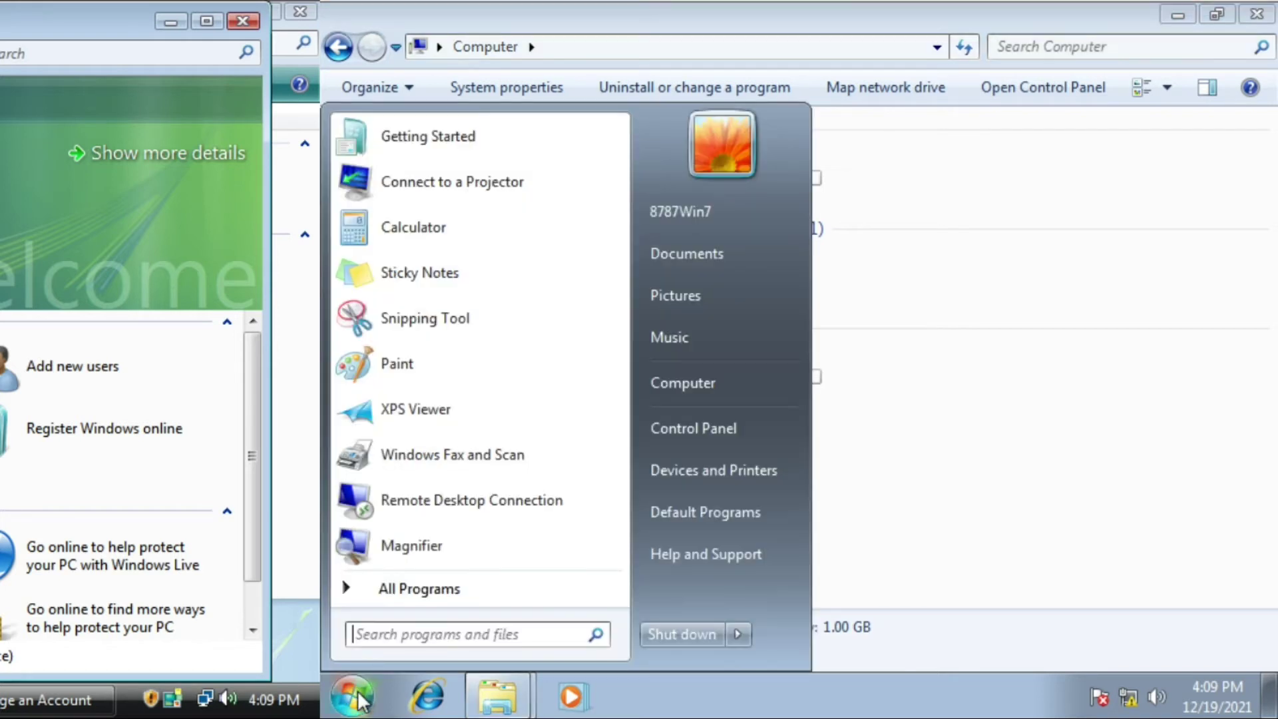
{"action": "left_click", "coordinate": [1180, 36]}
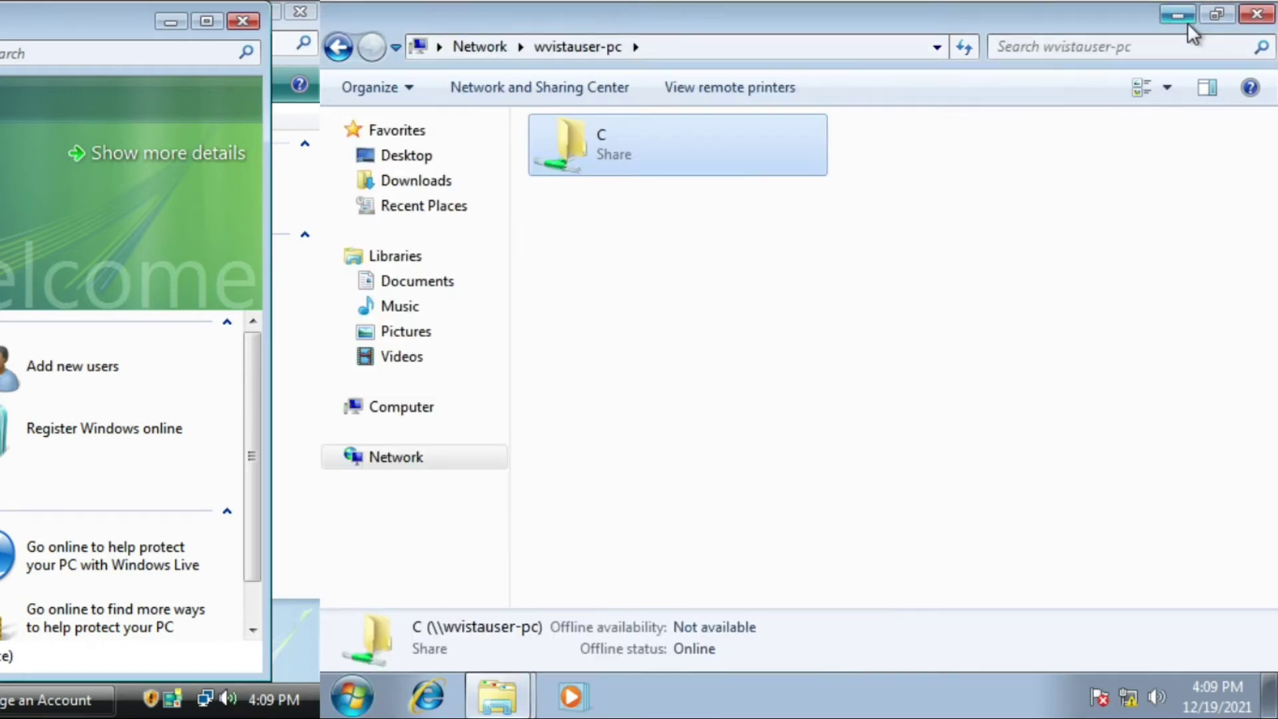
{"action": "left_click", "coordinate": [1177, 12]}
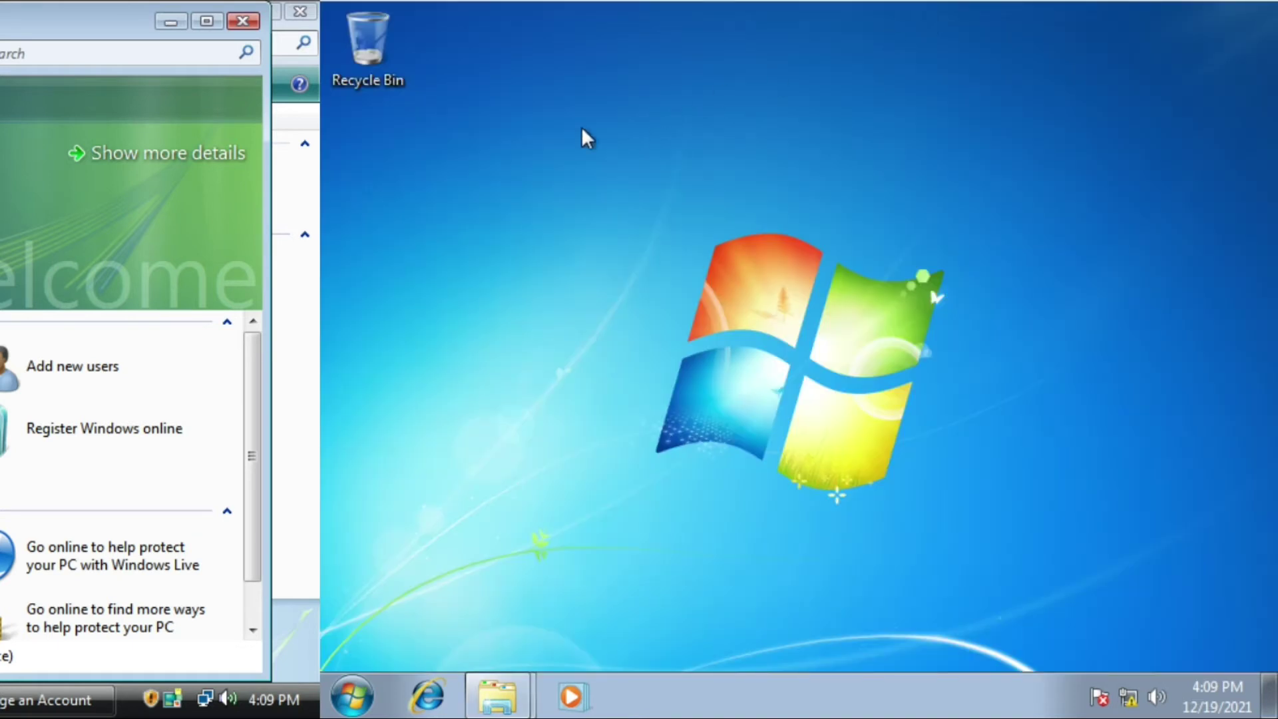
{"action": "right_click", "coordinate": [393, 324]}
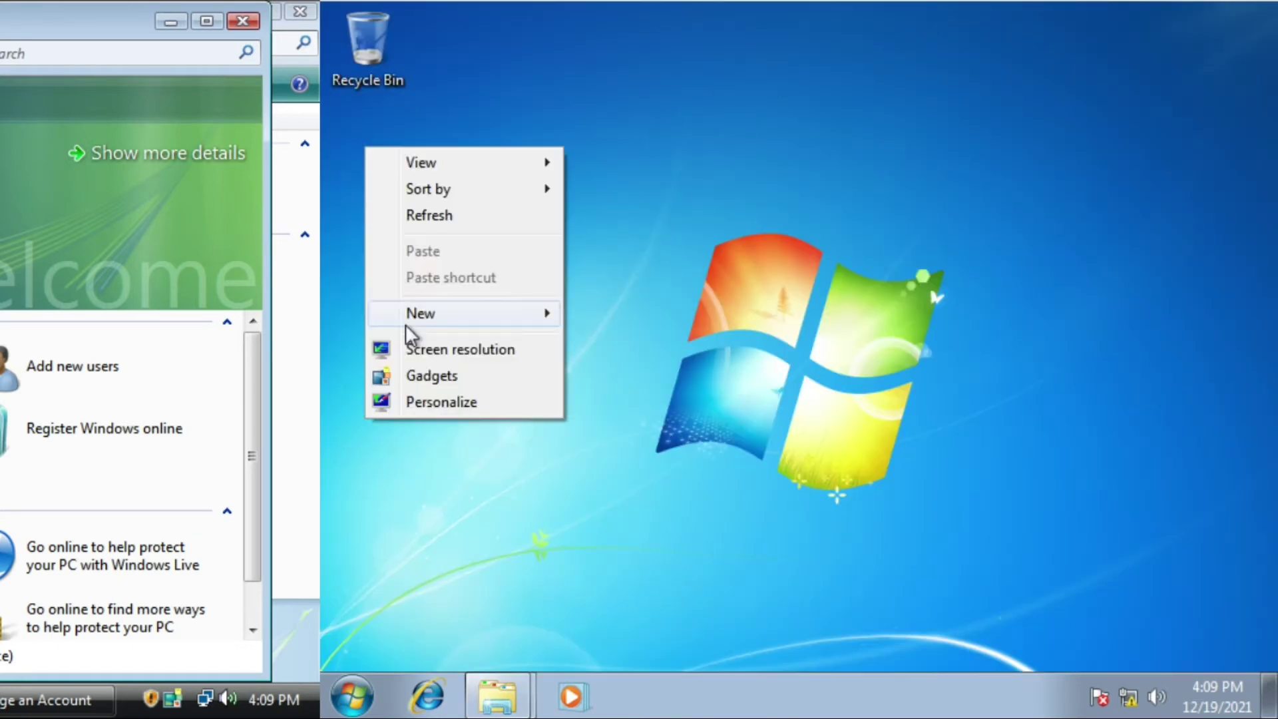
{"action": "mouse_move", "coordinate": [408, 313]}
{"action": "left_click", "coordinate": [618, 342]}
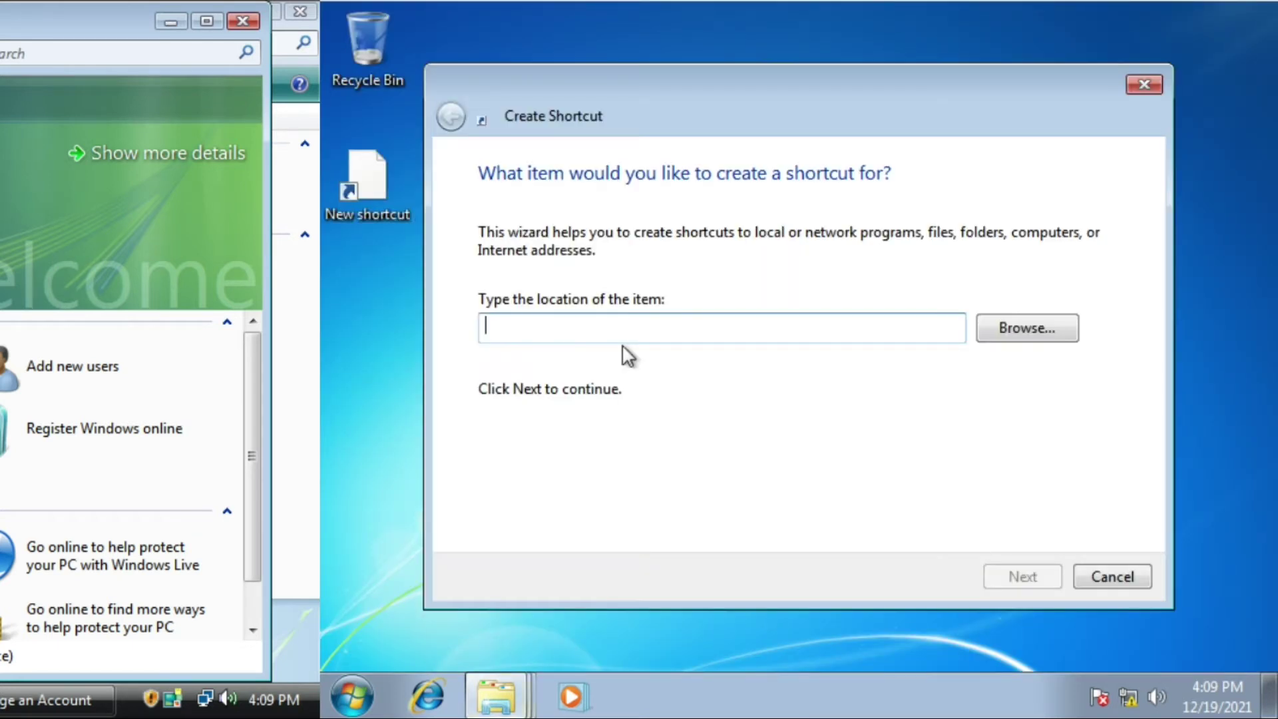
{"action": "type", "text": "cmd.exe"}
{"action": "key", "text": "Return"}
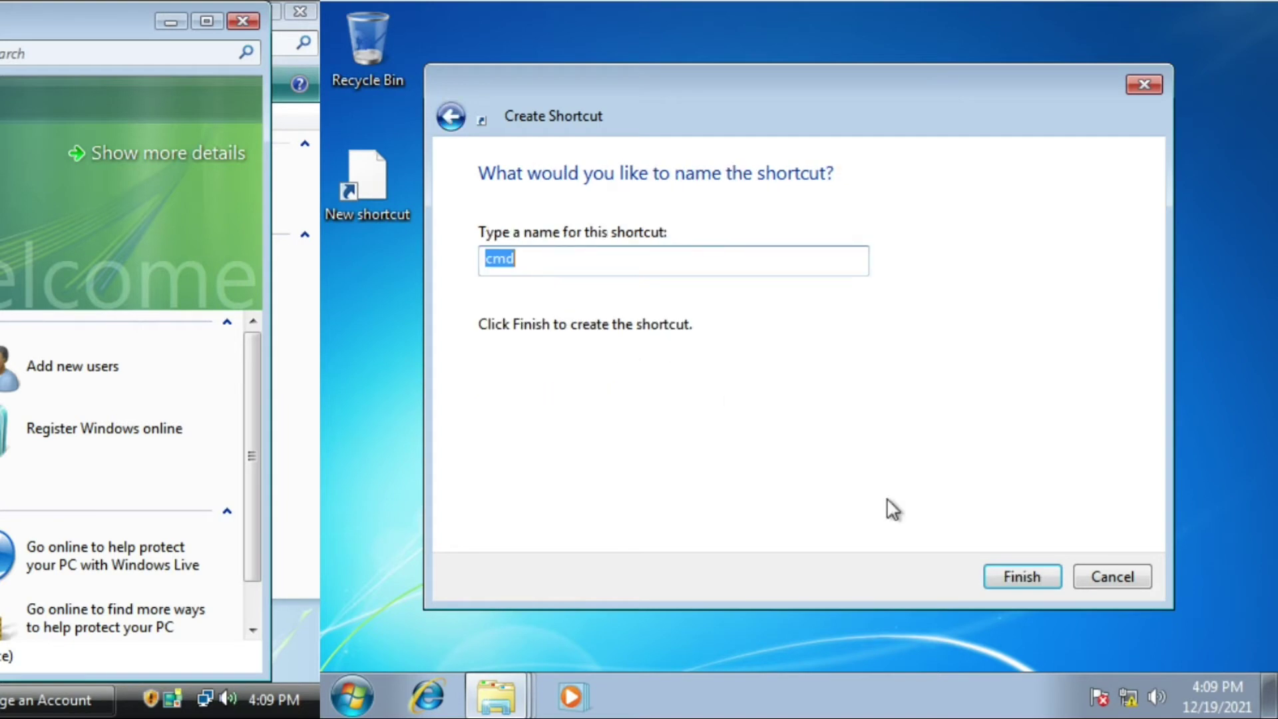
{"action": "left_click", "coordinate": [998, 586]}
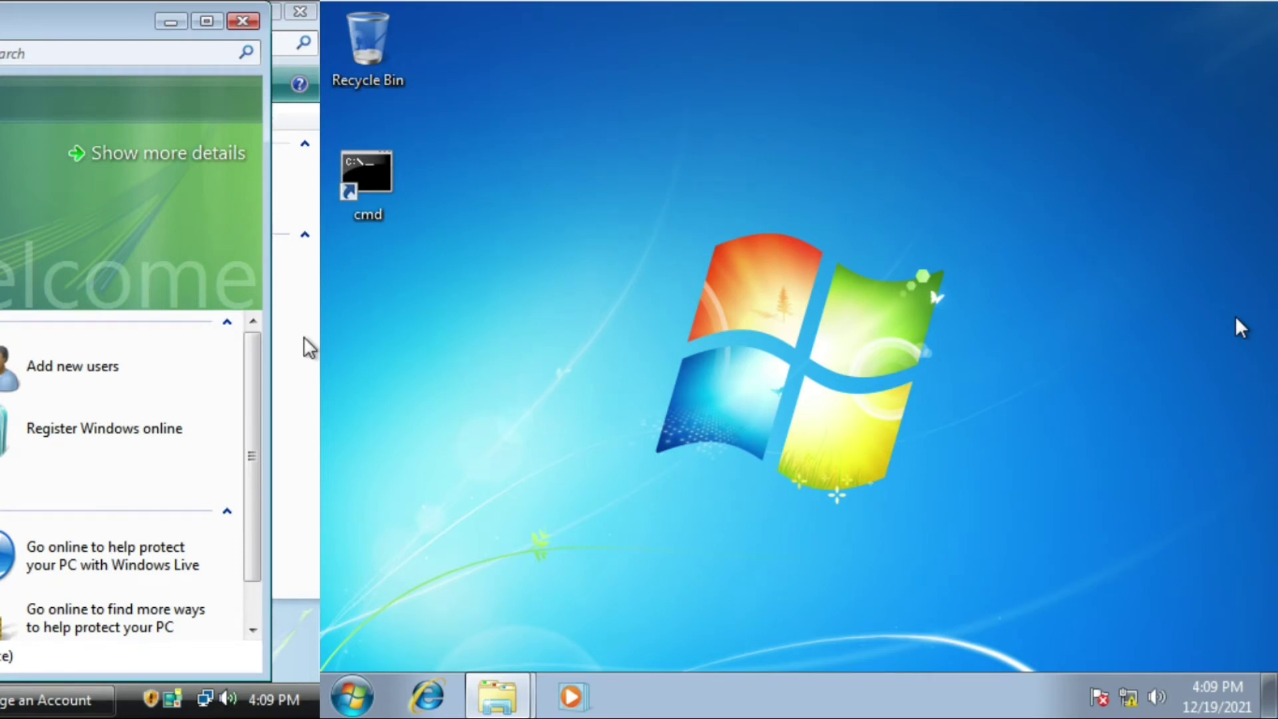
- Run the cmd shortcut as administrator and allow the program to make changes to the computer
{"action": "right_click", "coordinate": [372, 192]}
{"action": "left_click", "coordinate": [402, 261]}
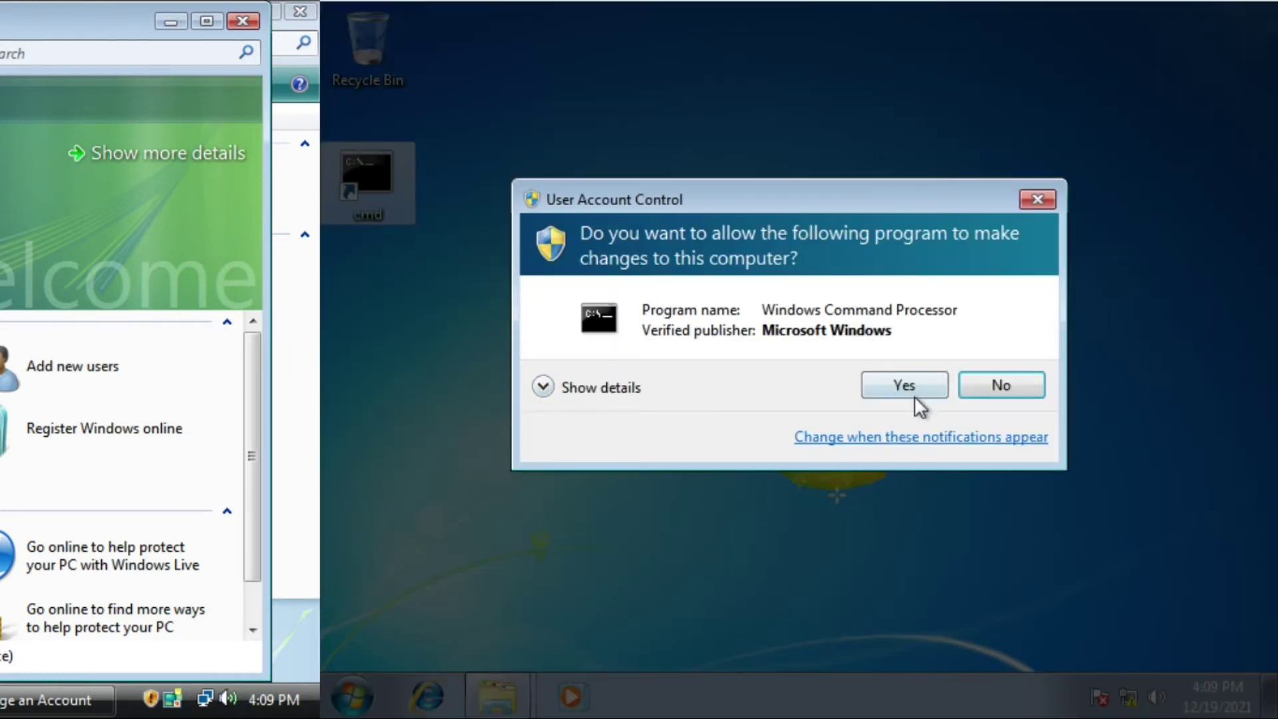
{"action": "left_click", "coordinate": [905, 386]}
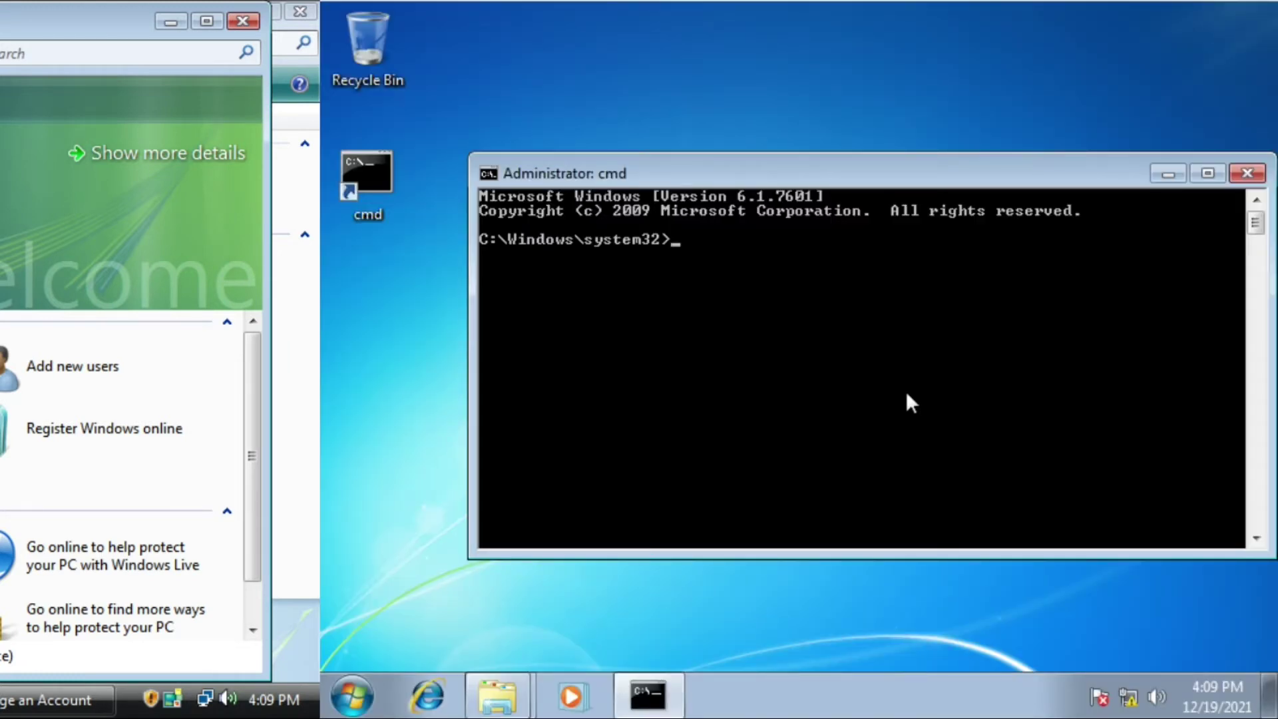
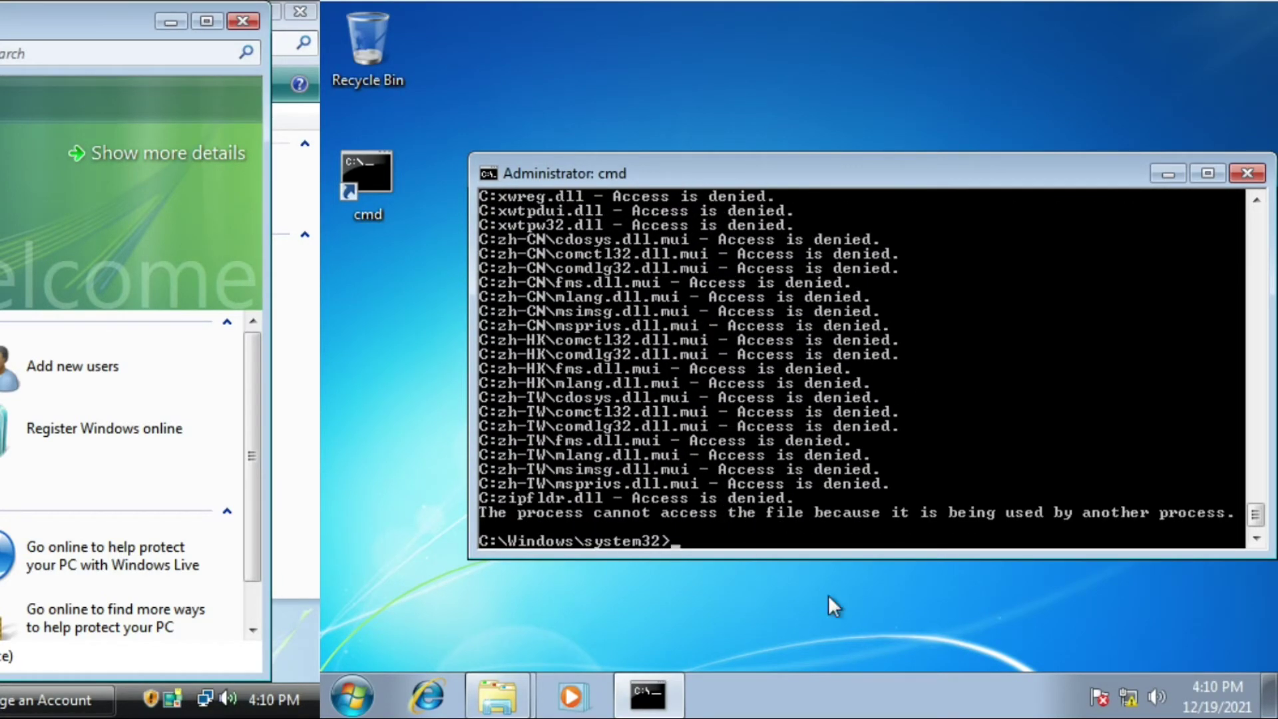
- Add the Clock gadget to the upper corner of the Windows 7 desktop and close the gadget gallery
{"action": "right_click", "coordinate": [862, 570]}
{"action": "left_click", "coordinate": [921, 537]}
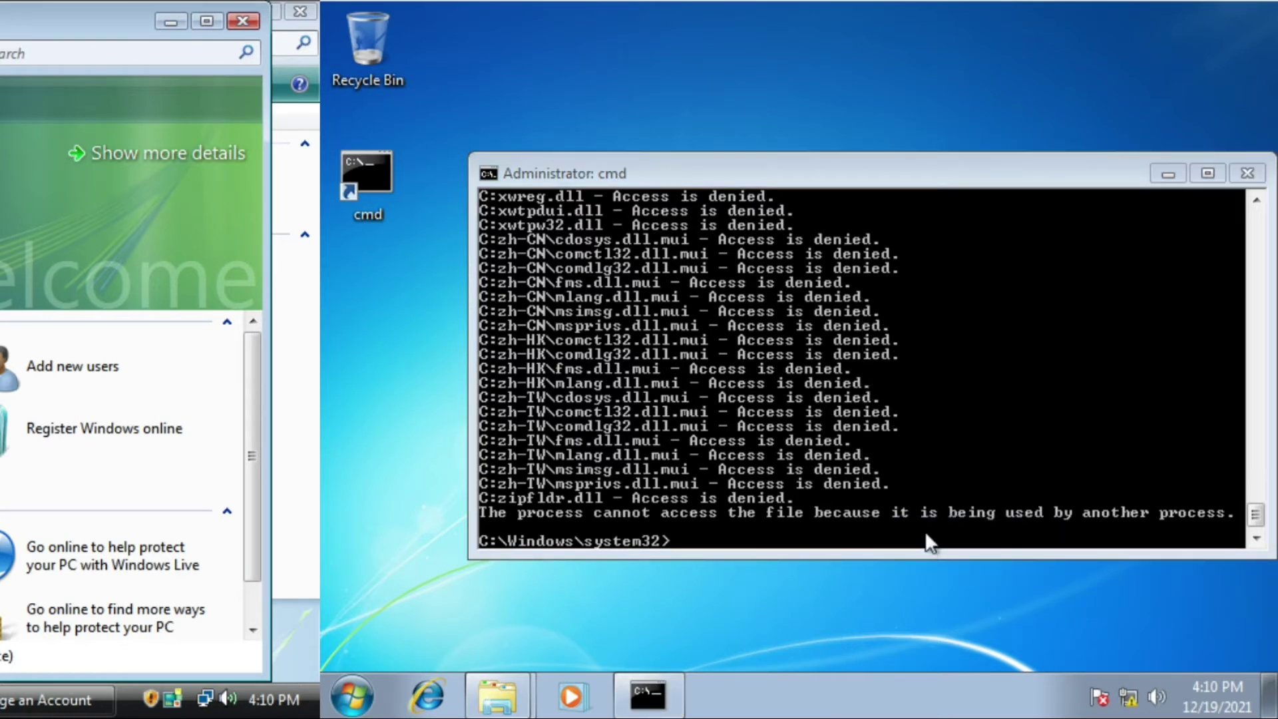
{"action": "left_click_drag", "start_coordinate": [759, 308], "coordinate": [1150, 95]}
{"action": "left_click", "coordinate": [1051, 115]}
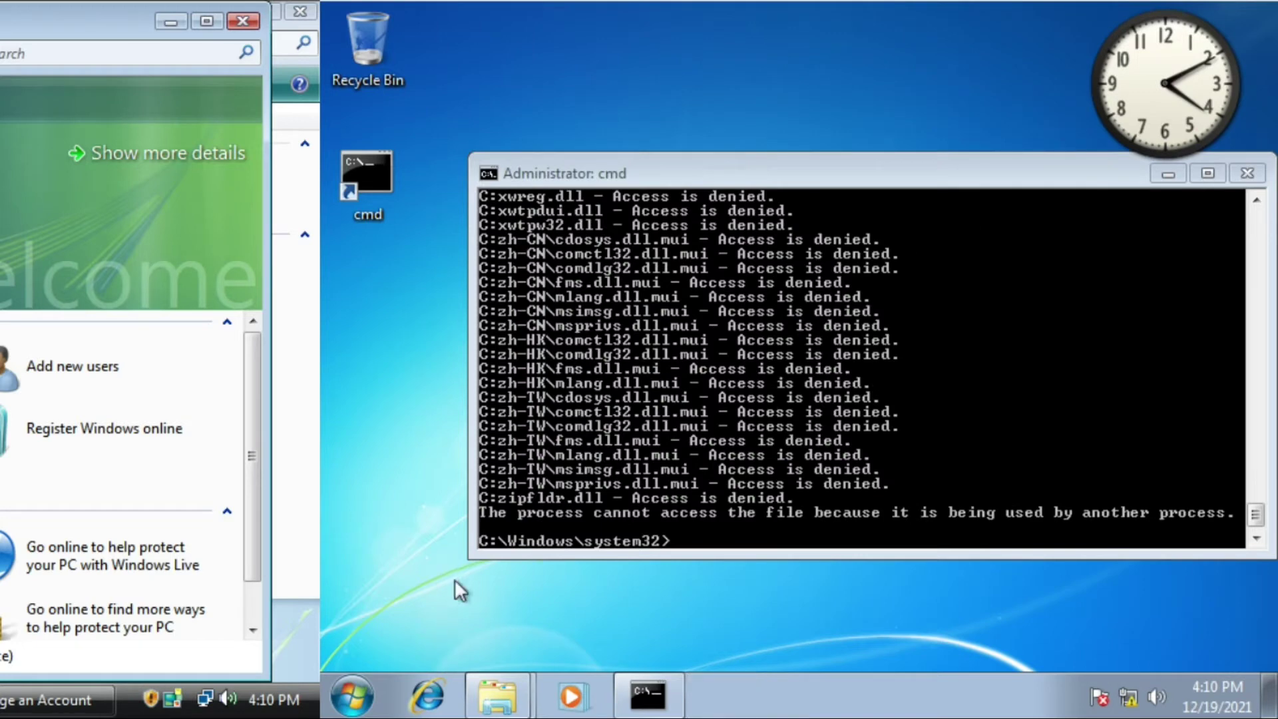
- Launch Internet Explorer on the Windows 7 machine to check whether it still opens
{"action": "left_click", "coordinate": [425, 696]}
{"action": "right_click", "coordinate": [421, 700]}
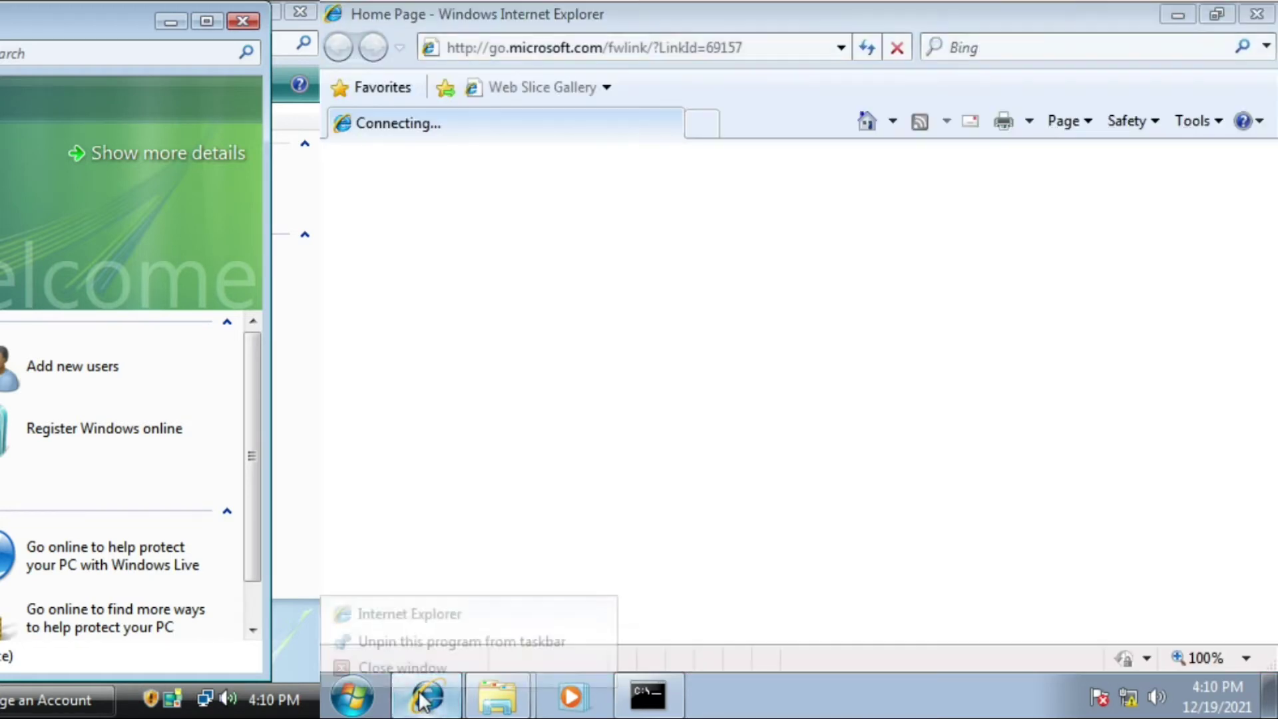
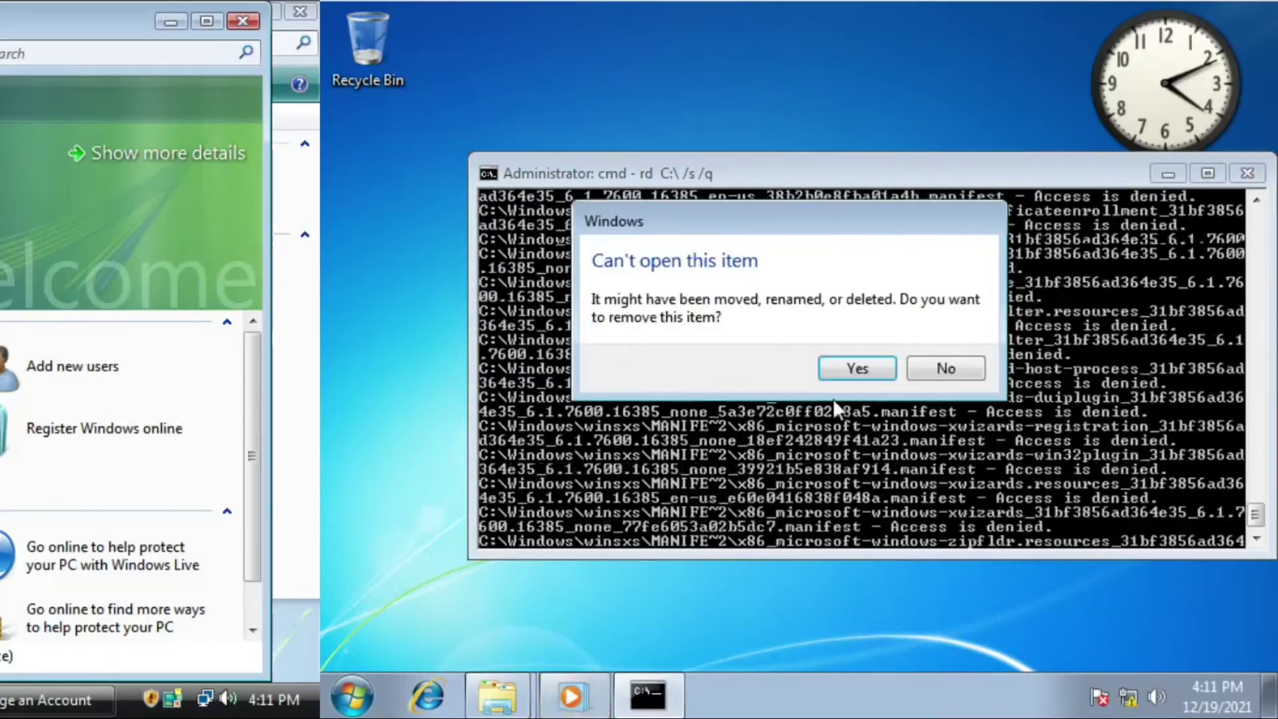
- Decline removing the item that cannot be opened and bring back the Explorer window showing the wvistauser-pc share
{"action": "left_click", "coordinate": [945, 370]}
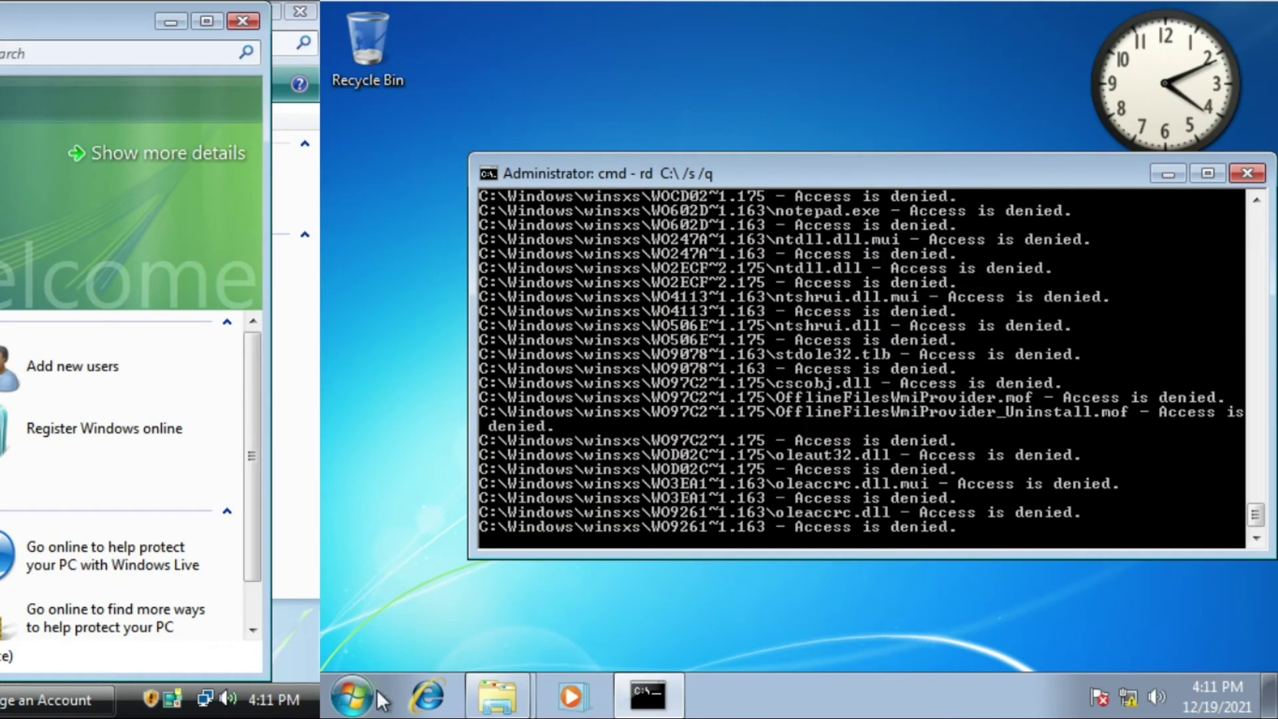
{"action": "mouse_move", "coordinate": [514, 684]}
{"action": "left_click", "coordinate": [512, 609]}
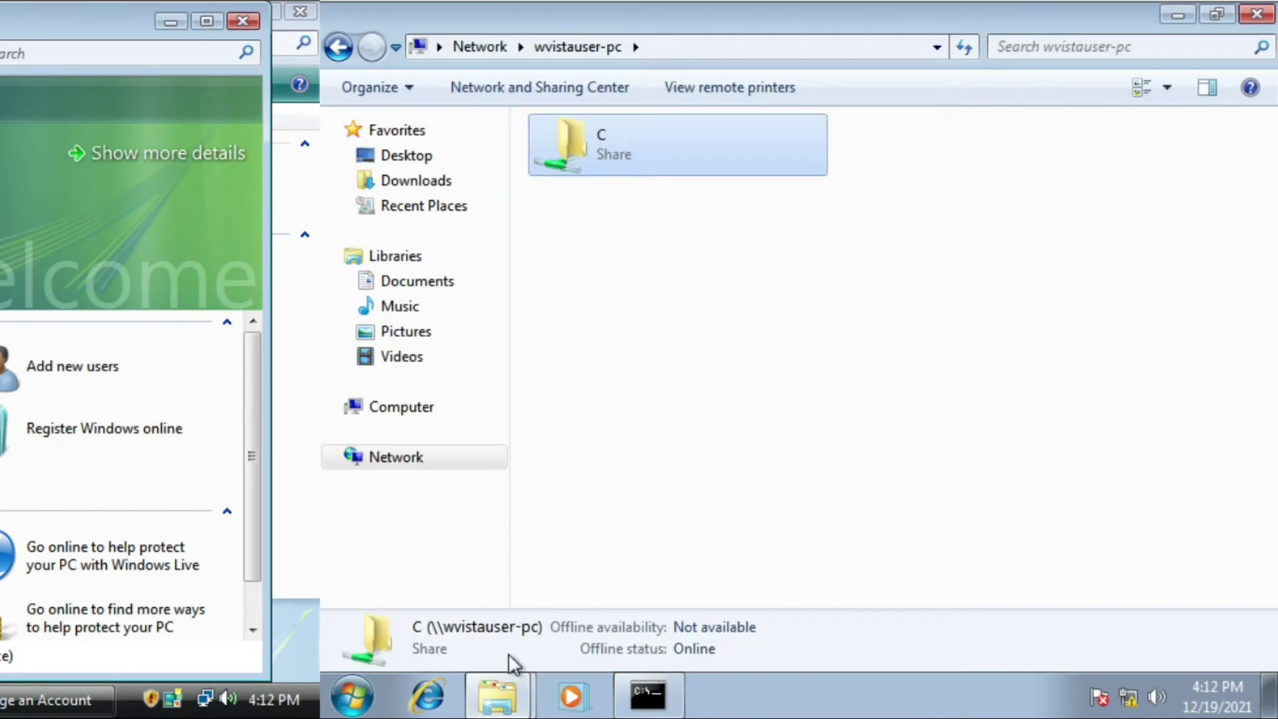
- Browse the Program Files folder on the mapped Z: drive and look inside its Movie Maker folder
{"action": "left_click", "coordinate": [447, 407]}
{"action": "left_click", "coordinate": [642, 378]}
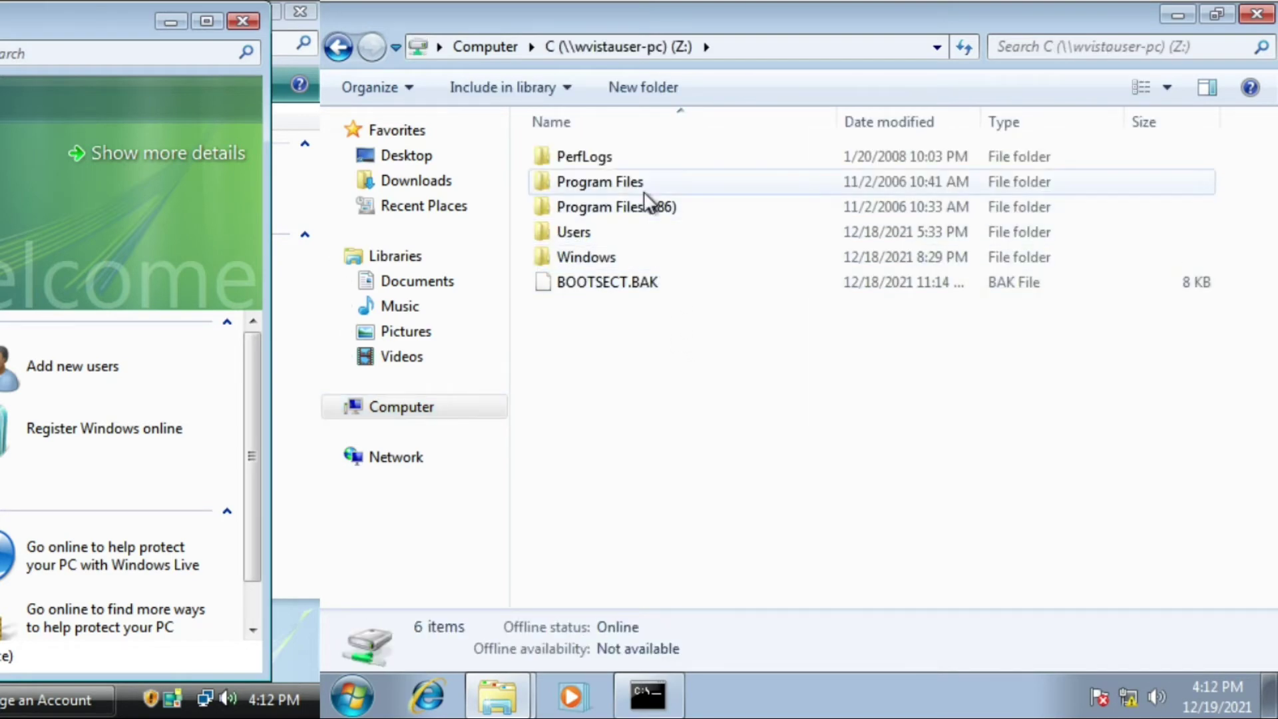
{"action": "double_click", "coordinate": [644, 185]}
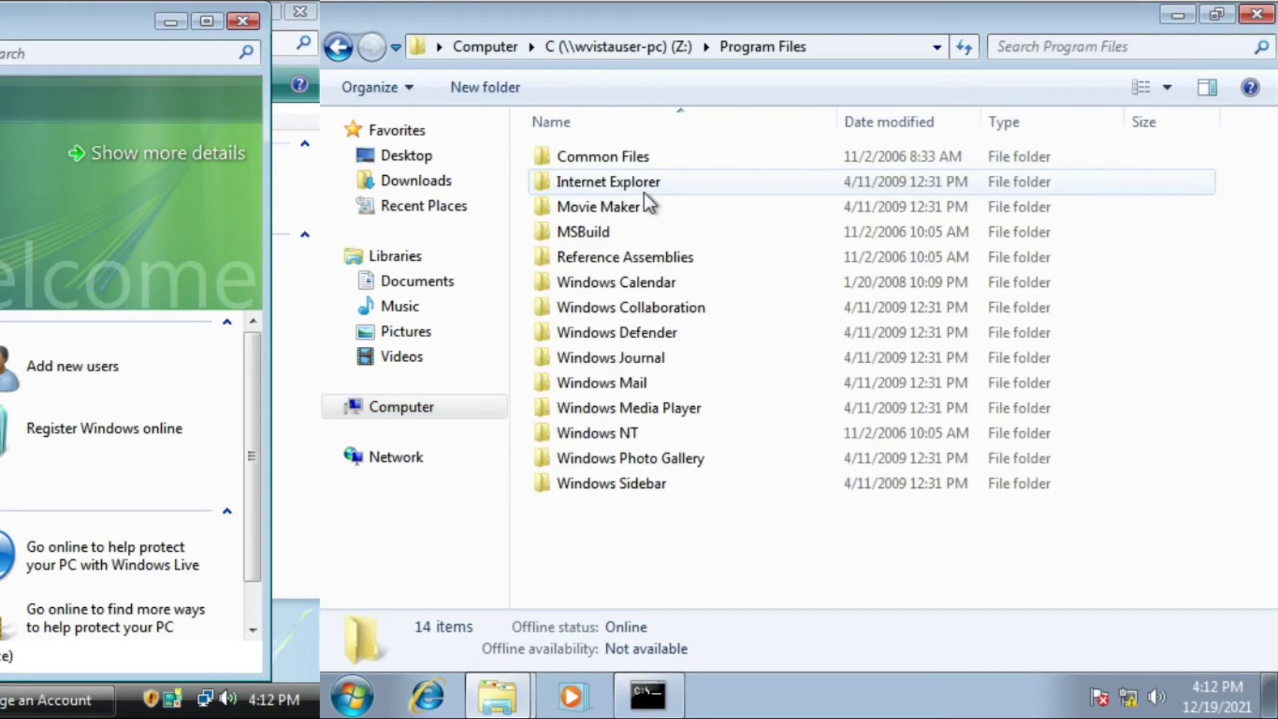
{"action": "double_click", "coordinate": [599, 206]}
{"action": "left_click", "coordinate": [642, 45]}
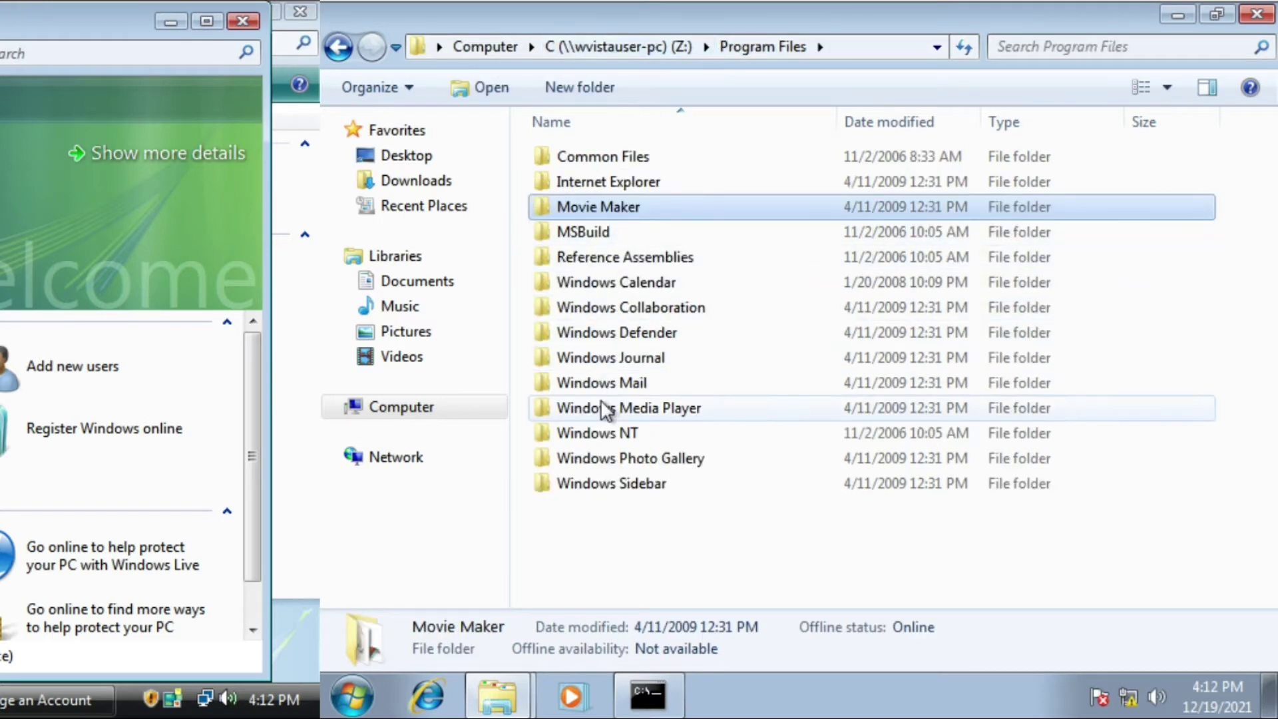
- Run WindowsPhotoGallery from the Windows Photo Gallery folder, accepting the unverified-publisher security warning
{"action": "double_click", "coordinate": [632, 460]}
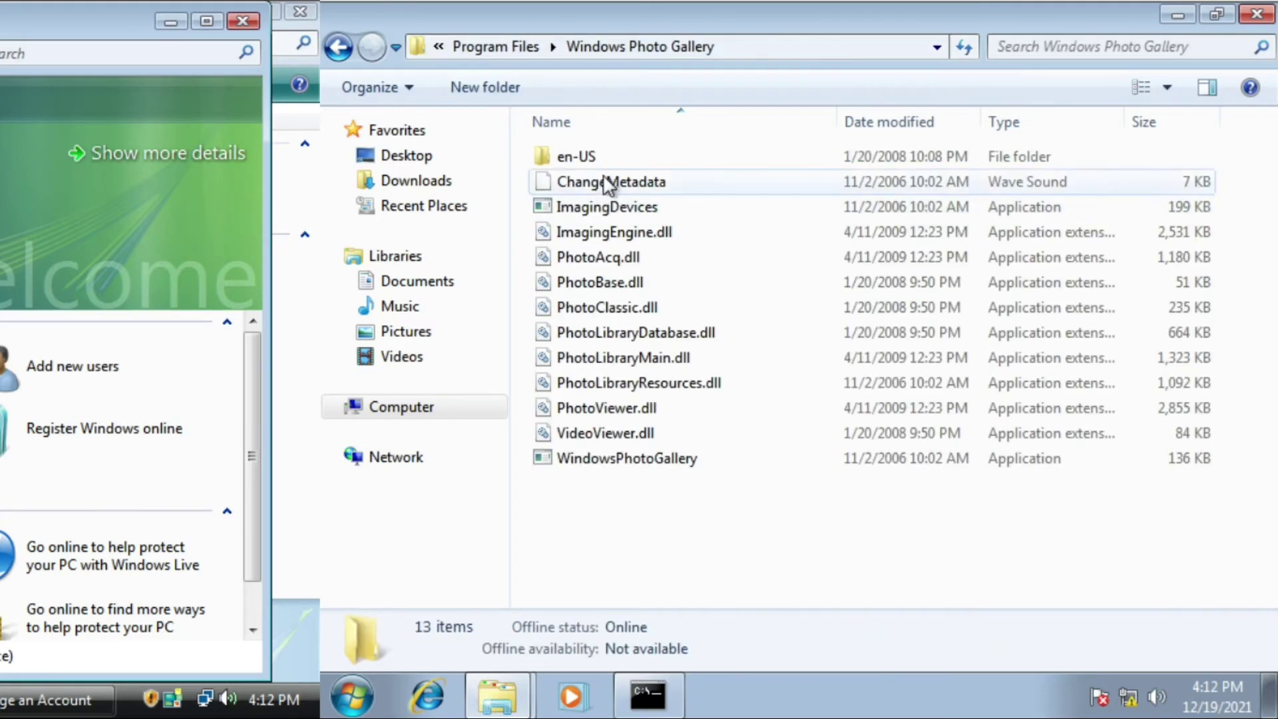
{"action": "double_click", "coordinate": [618, 459]}
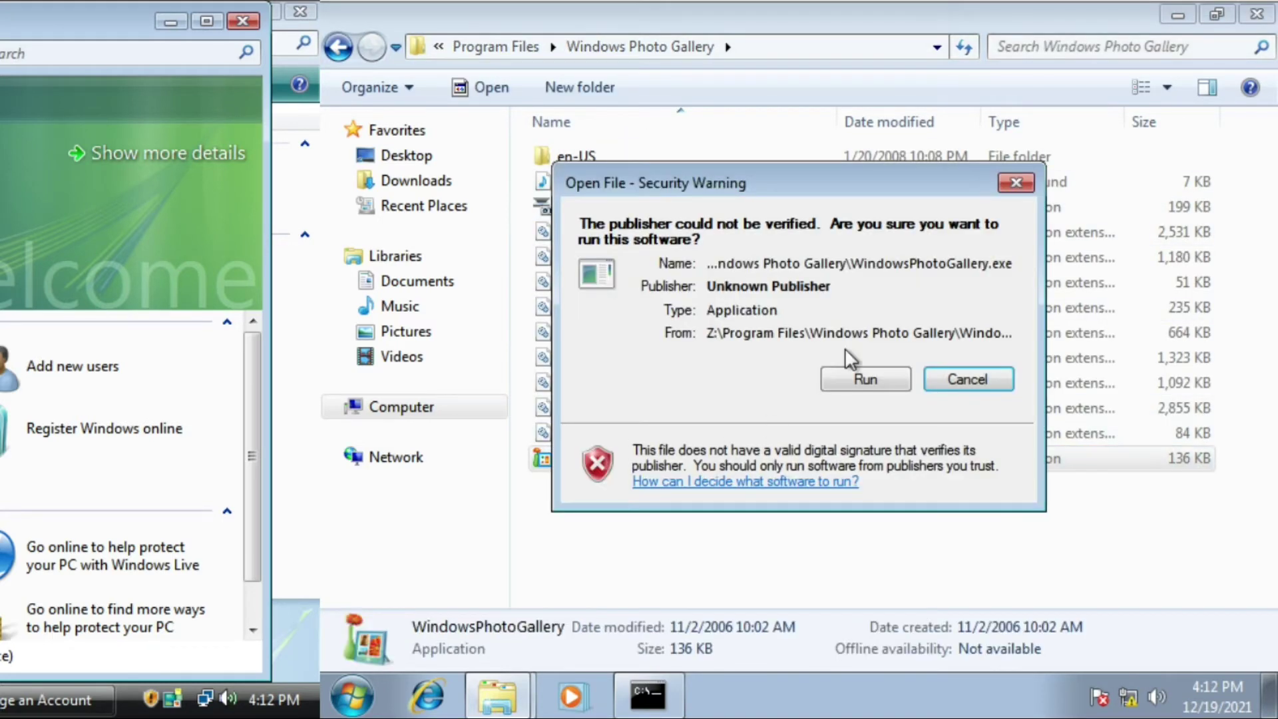
{"action": "left_click", "coordinate": [868, 375]}
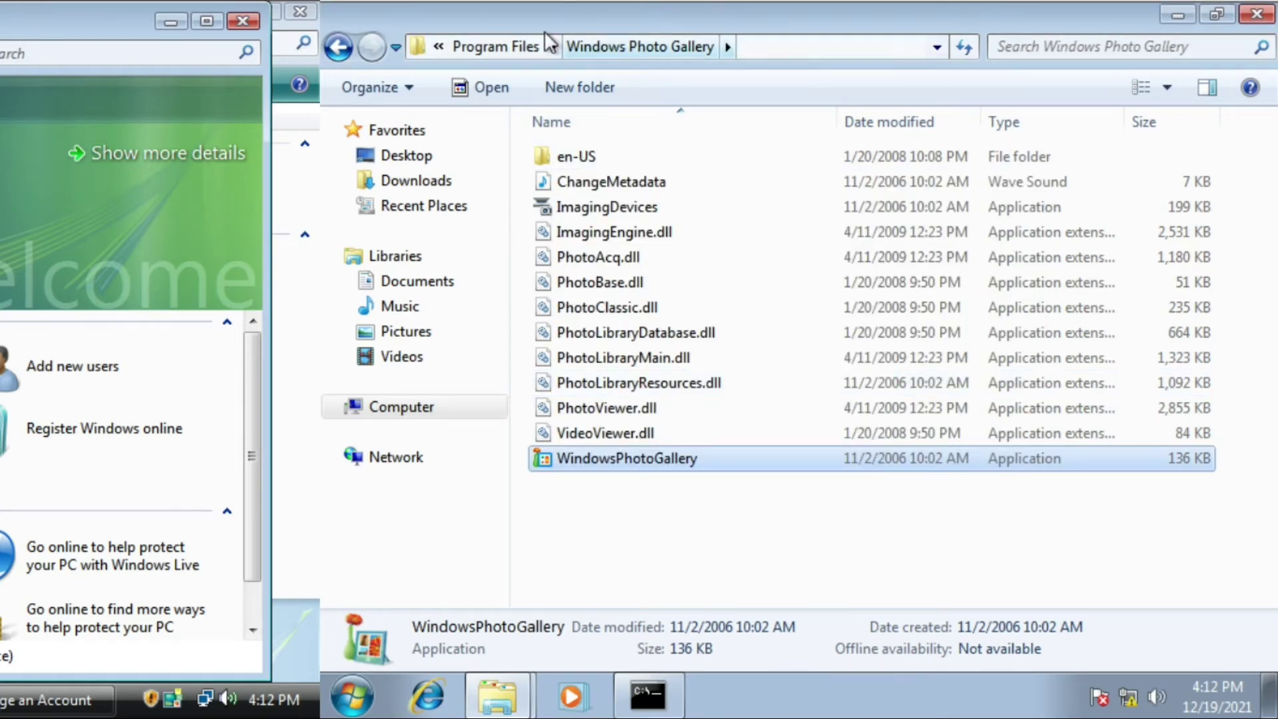
- Run WinCal from the Windows Calendar folder in Program Files, accepting the unverified-publisher warning, and return to Program Files
{"action": "left_click", "coordinate": [506, 46]}
{"action": "double_click", "coordinate": [630, 281]}
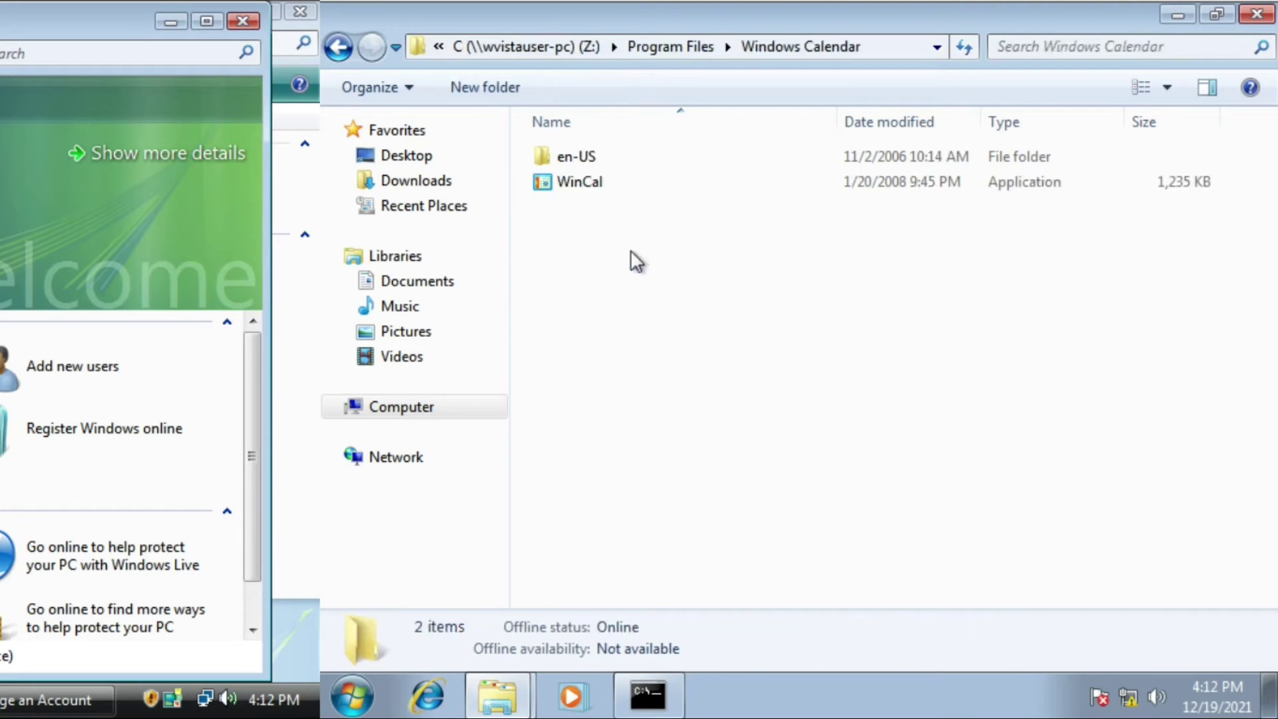
{"action": "double_click", "coordinate": [613, 182]}
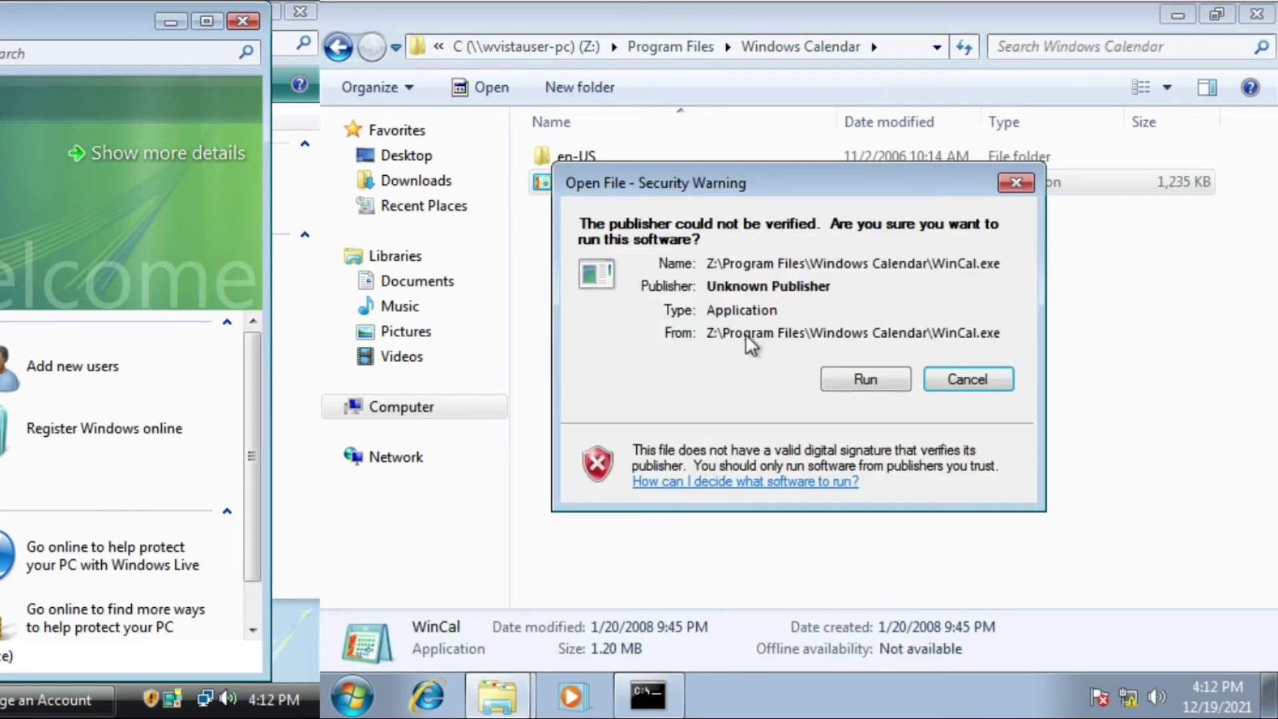
{"action": "left_click", "coordinate": [867, 379]}
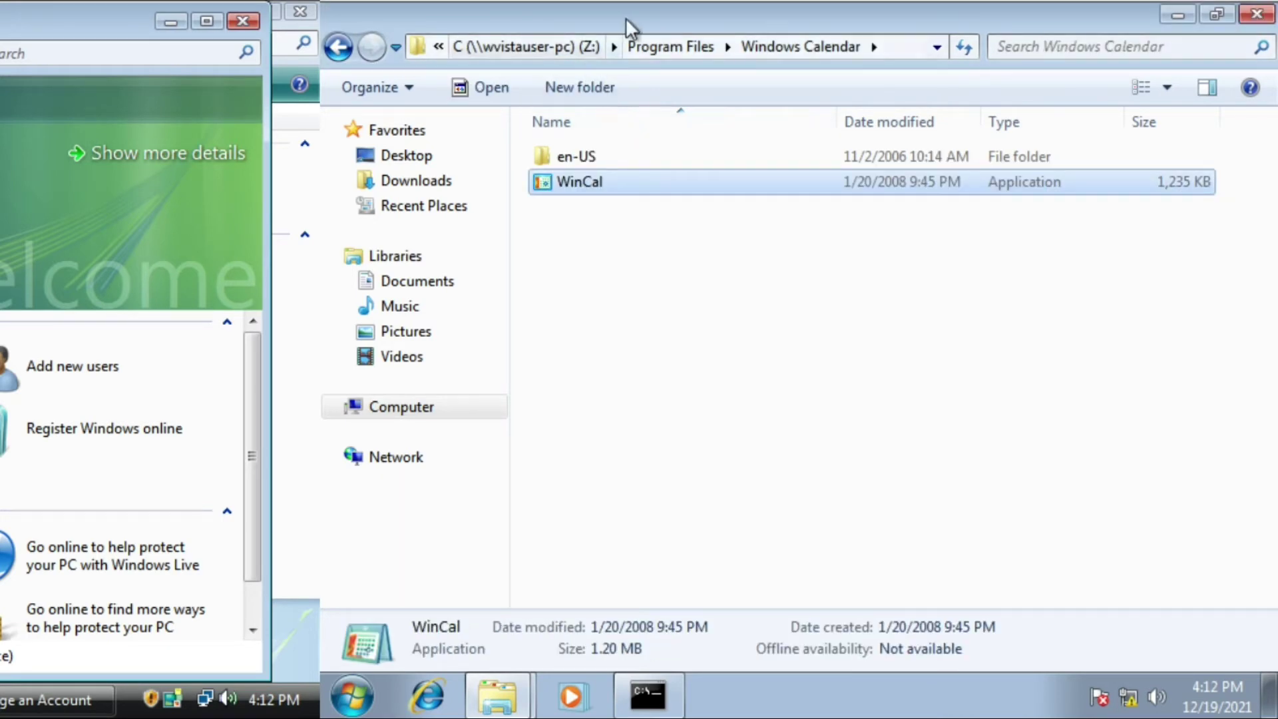
{"action": "left_click", "coordinate": [653, 47]}
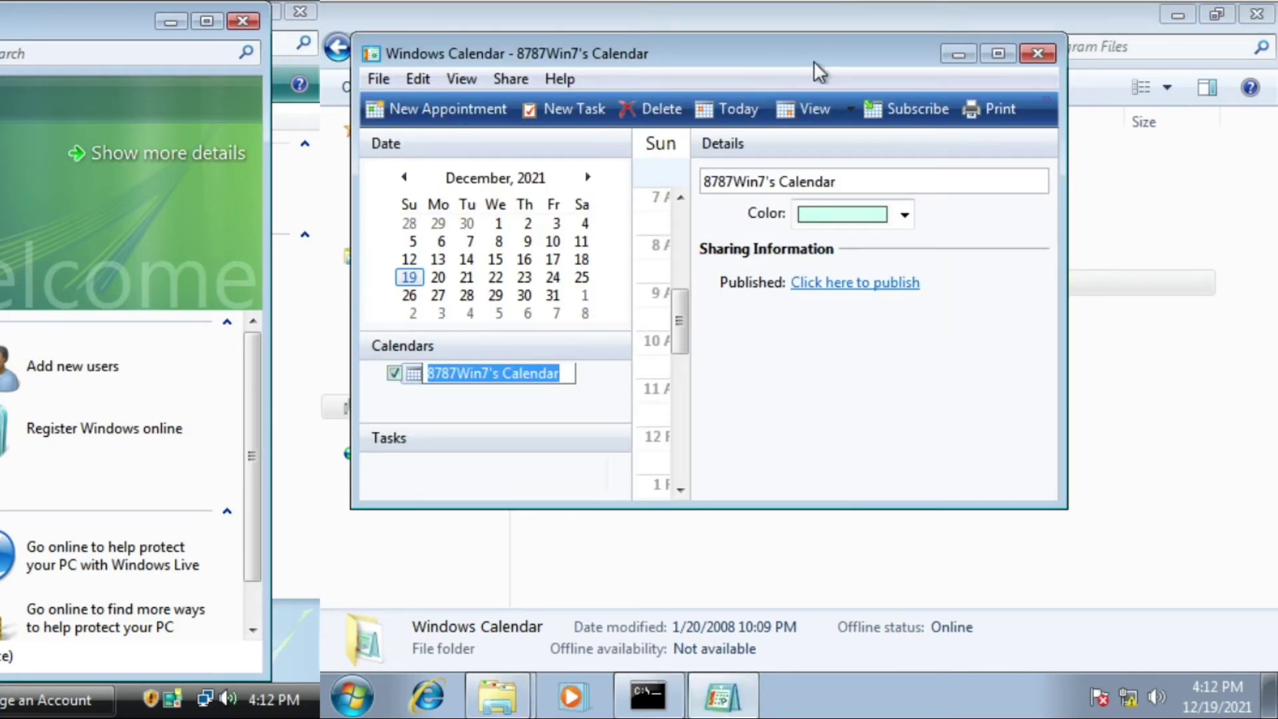
- Maximize Windows Calendar and view its About information, then close the calendar and put away the Explorer window
{"action": "left_click", "coordinate": [1000, 52]}
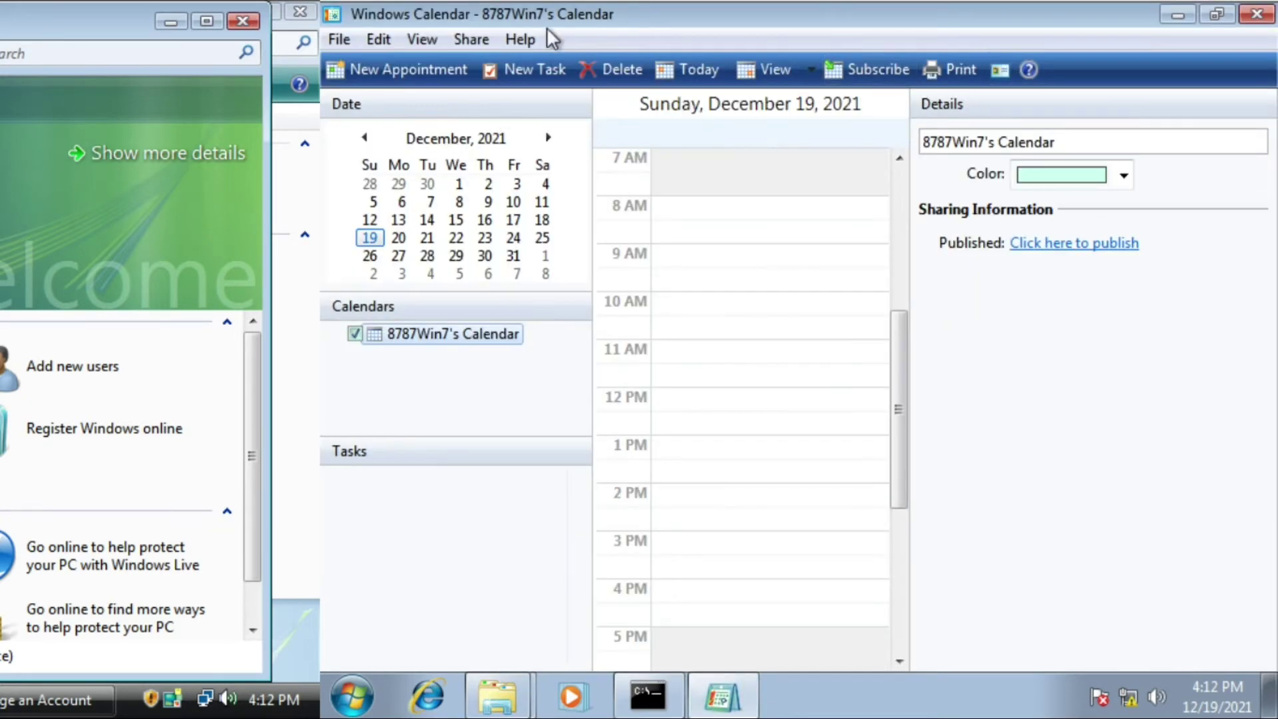
{"action": "left_click", "coordinate": [523, 39]}
{"action": "left_click", "coordinate": [534, 91]}
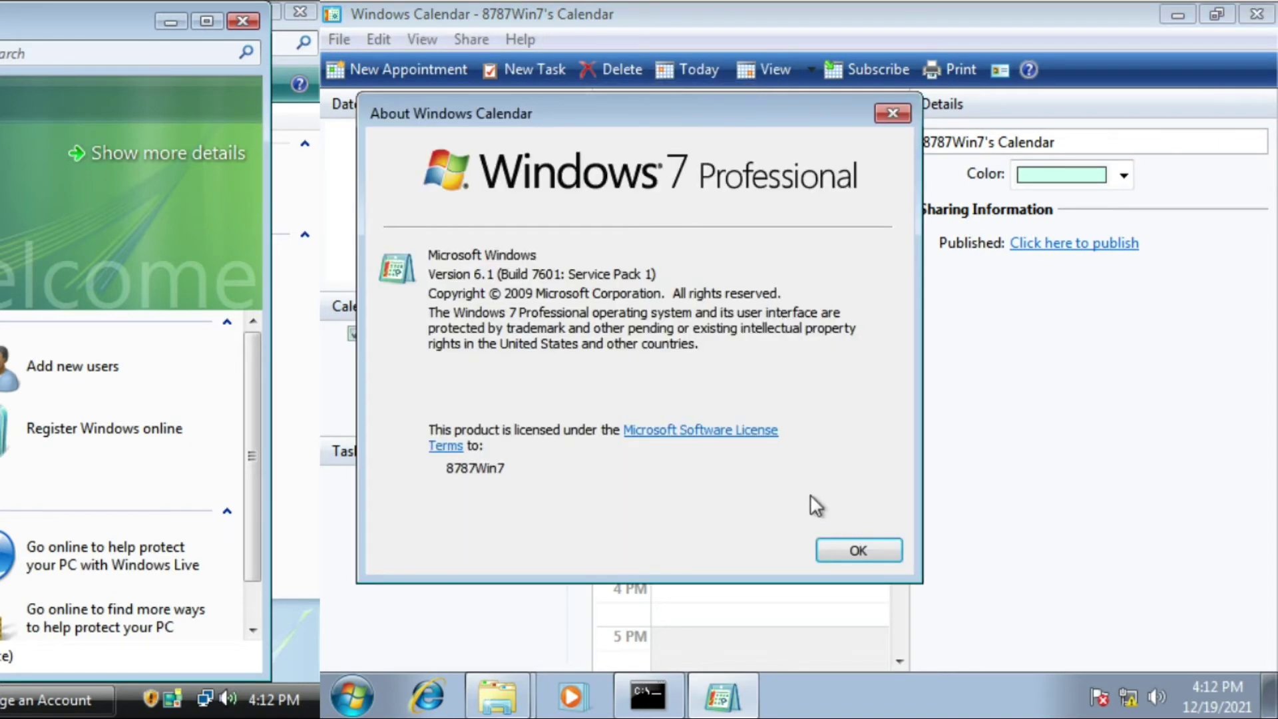
{"action": "left_click", "coordinate": [859, 552]}
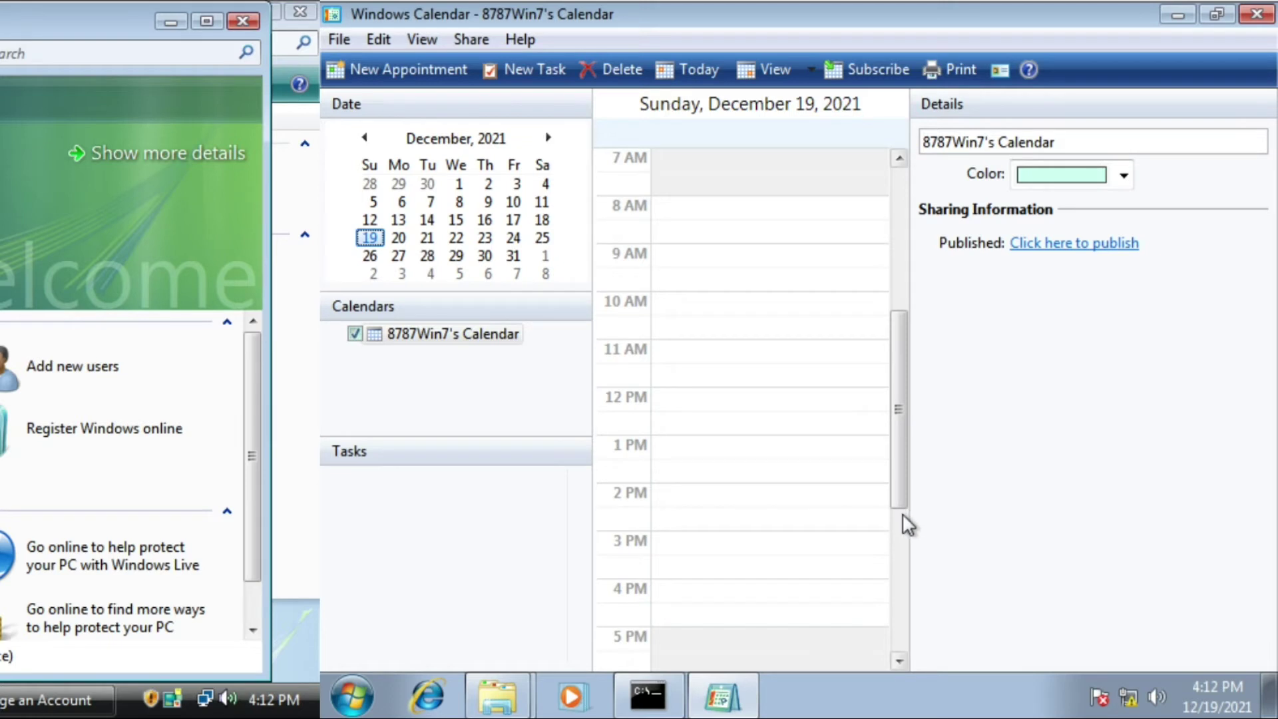
{"action": "left_click", "coordinate": [1257, 15]}
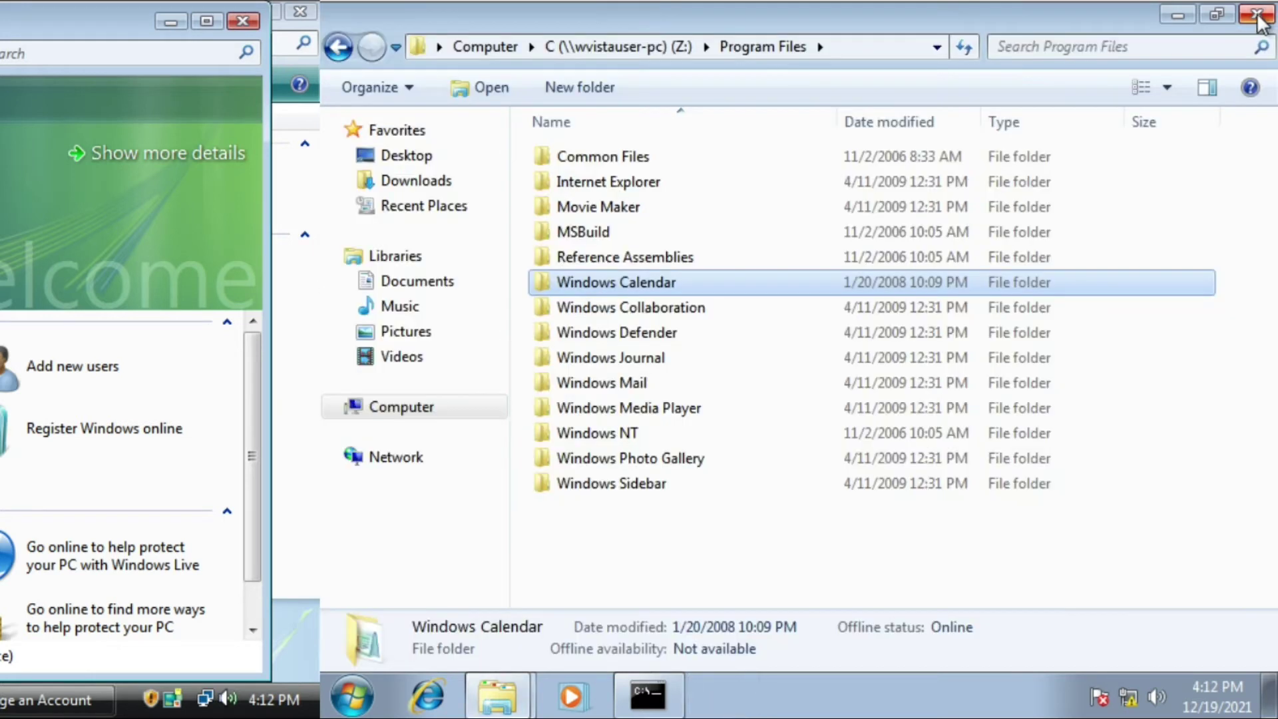
{"action": "left_click", "coordinate": [1255, 17]}
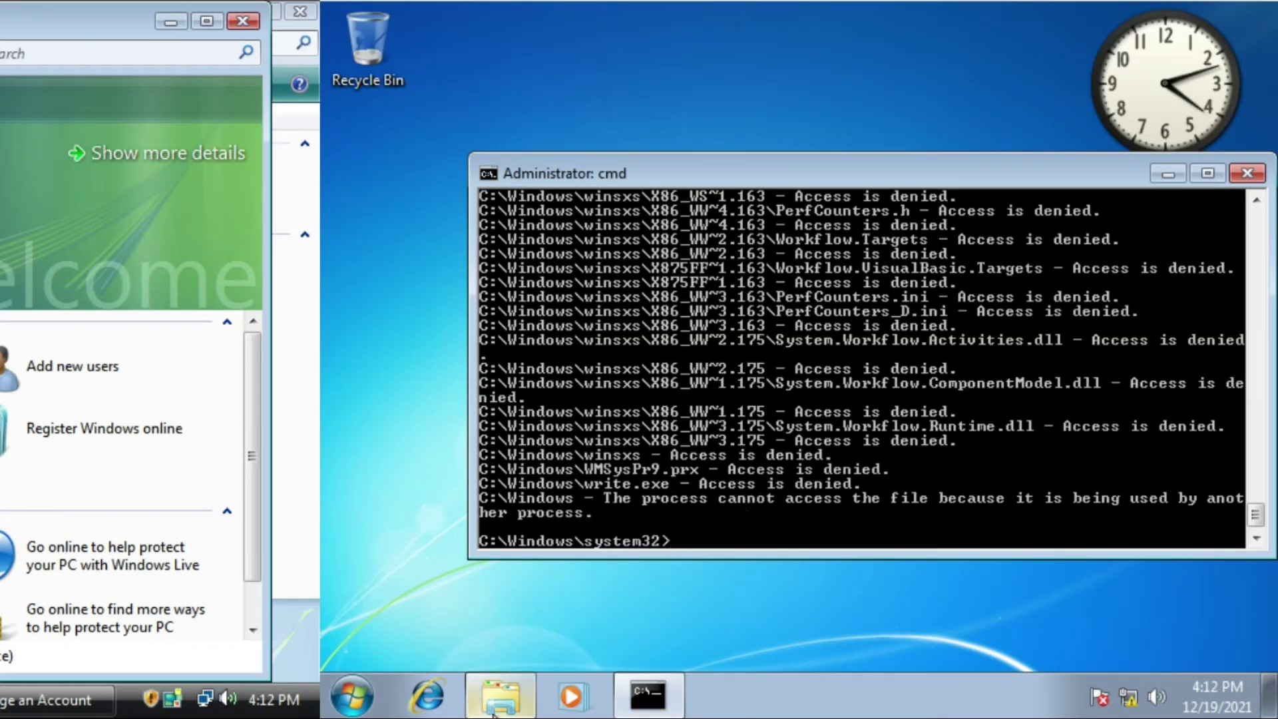
- Change the Clock gadget to face 2 of 8 and reposition it near the desktop's upper corner
{"action": "left_click_drag", "start_coordinate": [1203, 79], "coordinate": [1130, 77]}
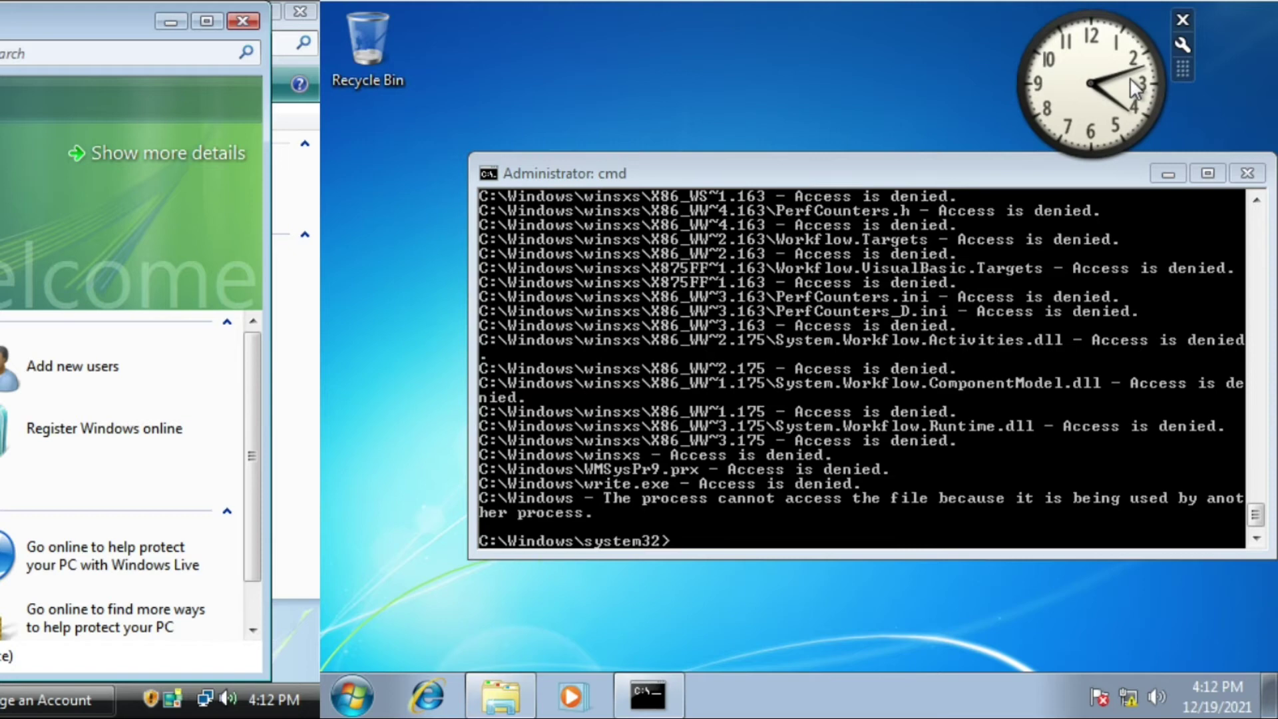
{"action": "left_click", "coordinate": [1175, 46]}
{"action": "left_click", "coordinate": [1026, 320]}
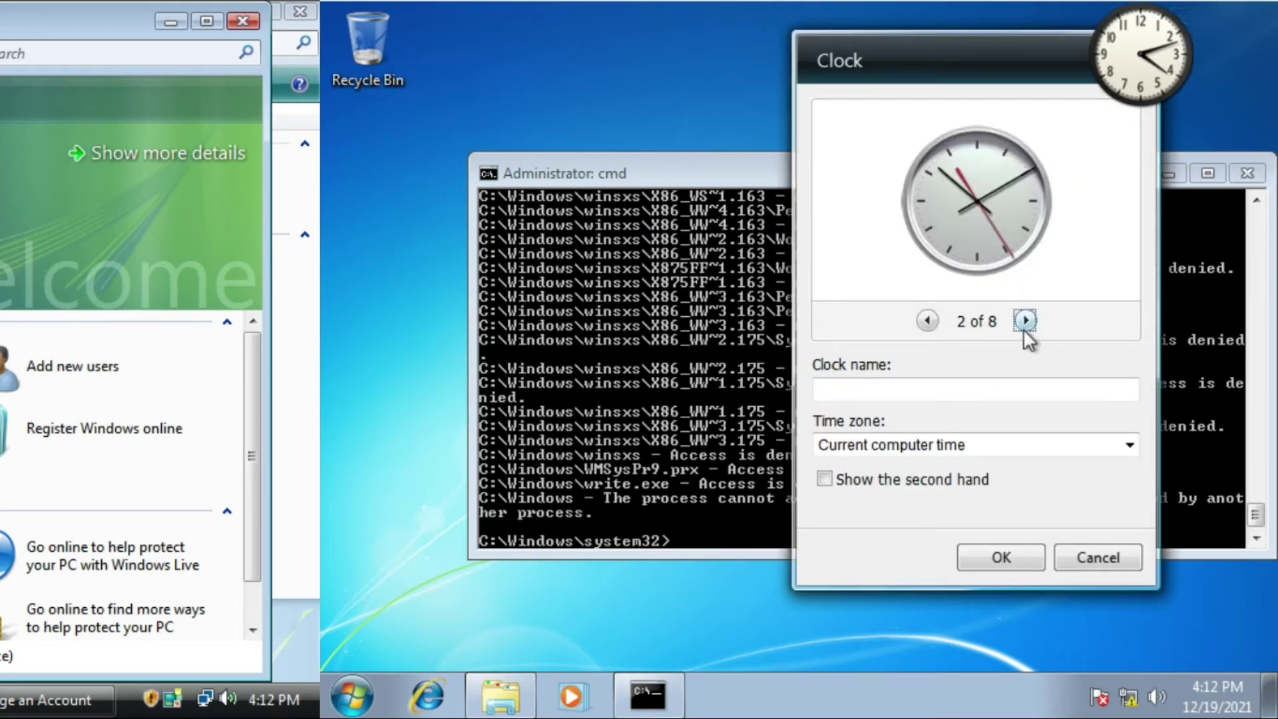
{"action": "left_click", "coordinate": [996, 562]}
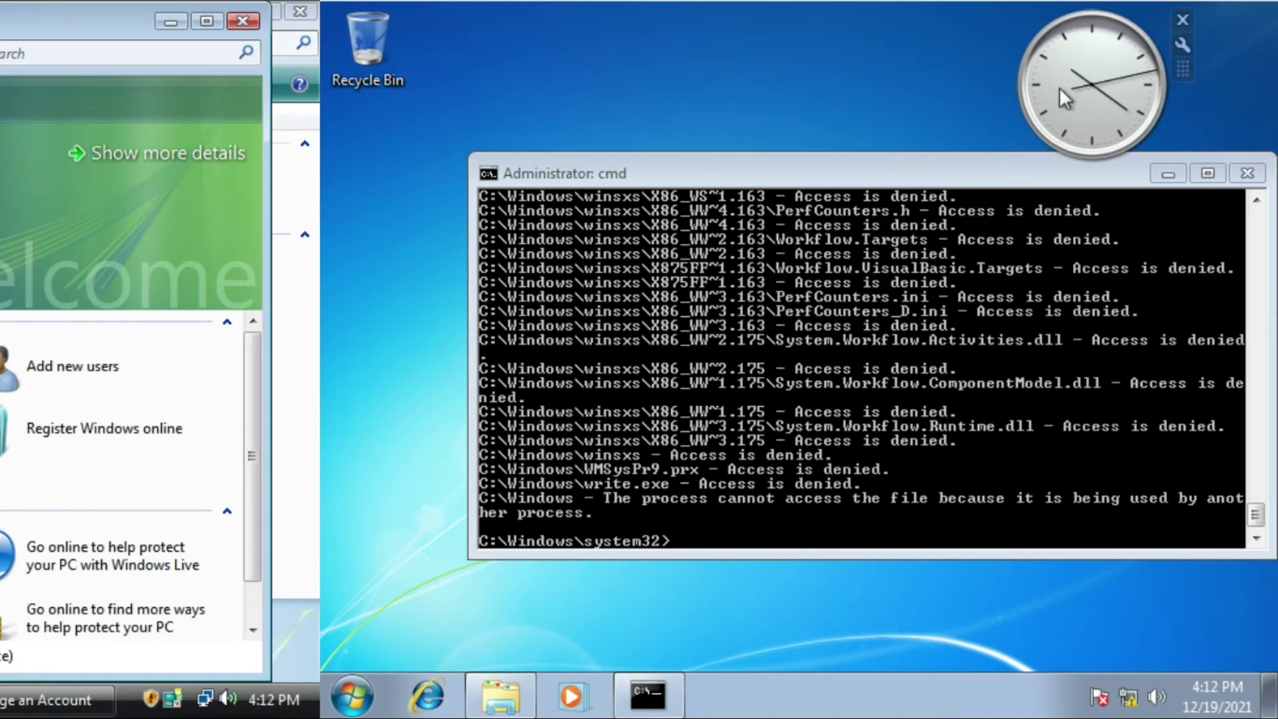
{"action": "left_click_drag", "start_coordinate": [1061, 91], "coordinate": [1158, 92]}
- Move the administrator command prompt clear of the clock and run xcopy without parameters
{"action": "left_click_drag", "start_coordinate": [1051, 178], "coordinate": [955, 201]}
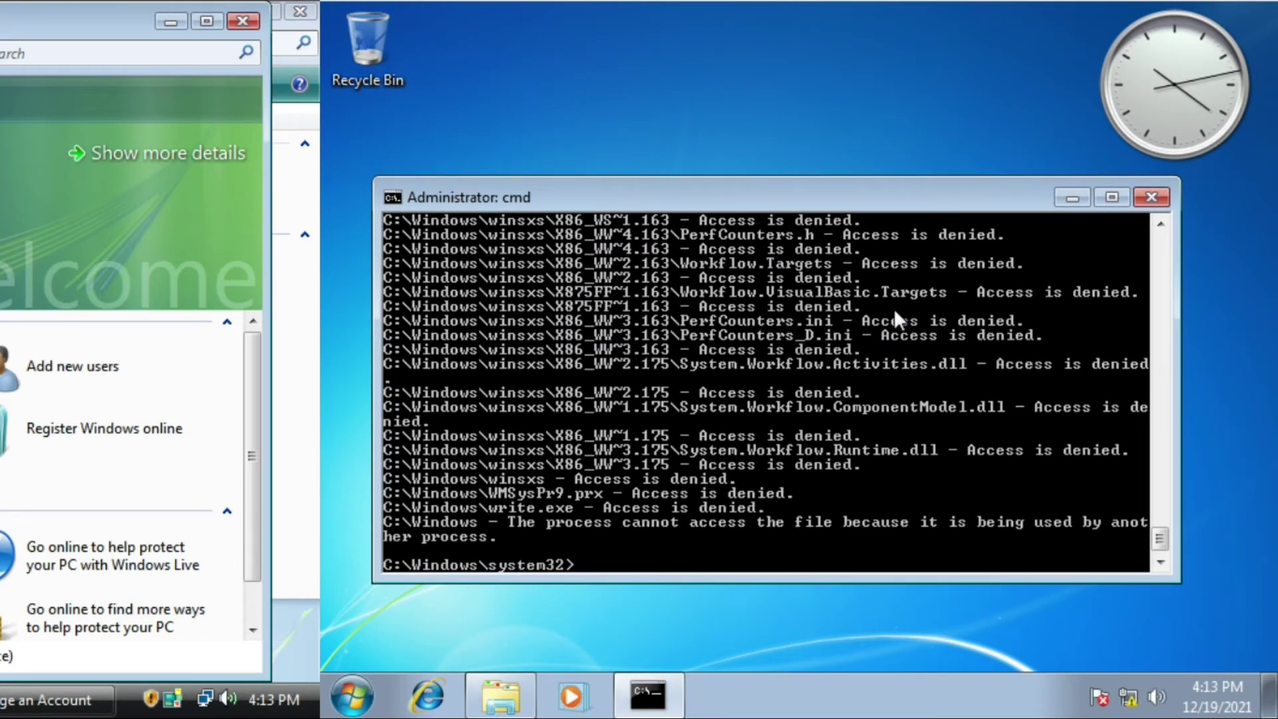
{"action": "type", "text": "xcopy"}
{"action": "key", "text": "Return"}
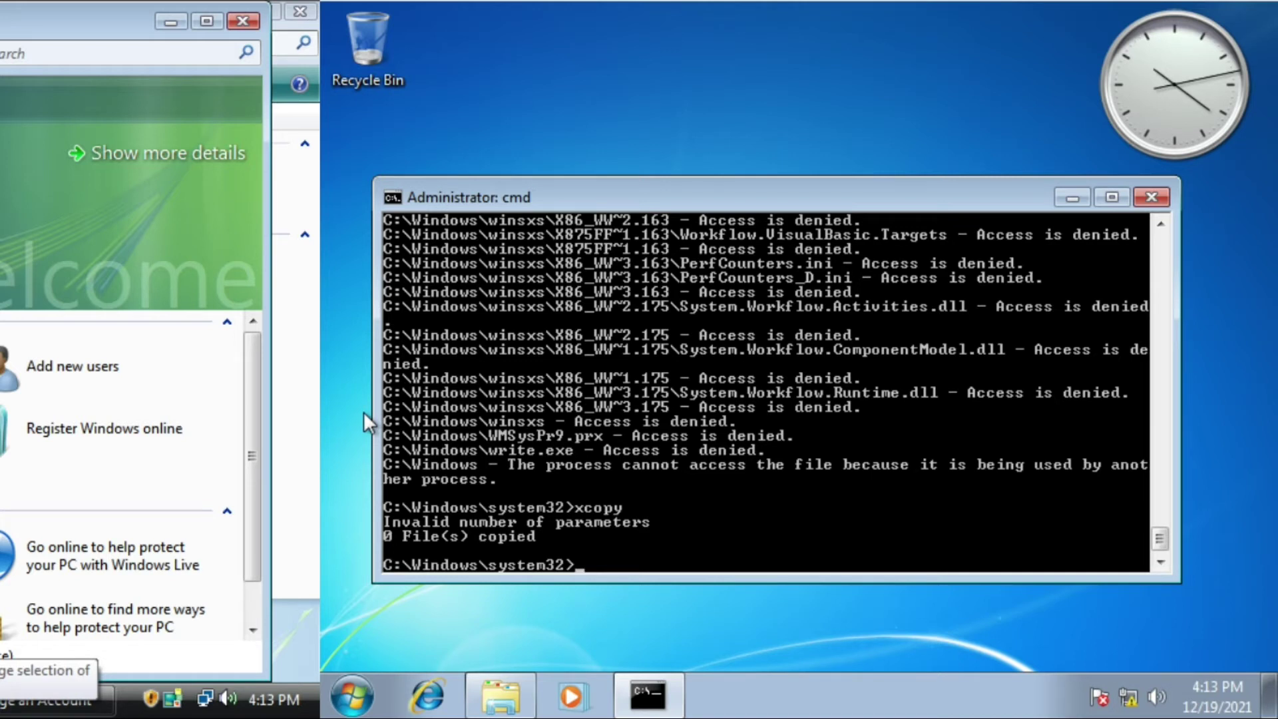
- Try to copy the Z: drive onto C: with the command xcopy Z:\ C:\ /c /e /h /r
{"action": "type", "text": "xcopy /c"}
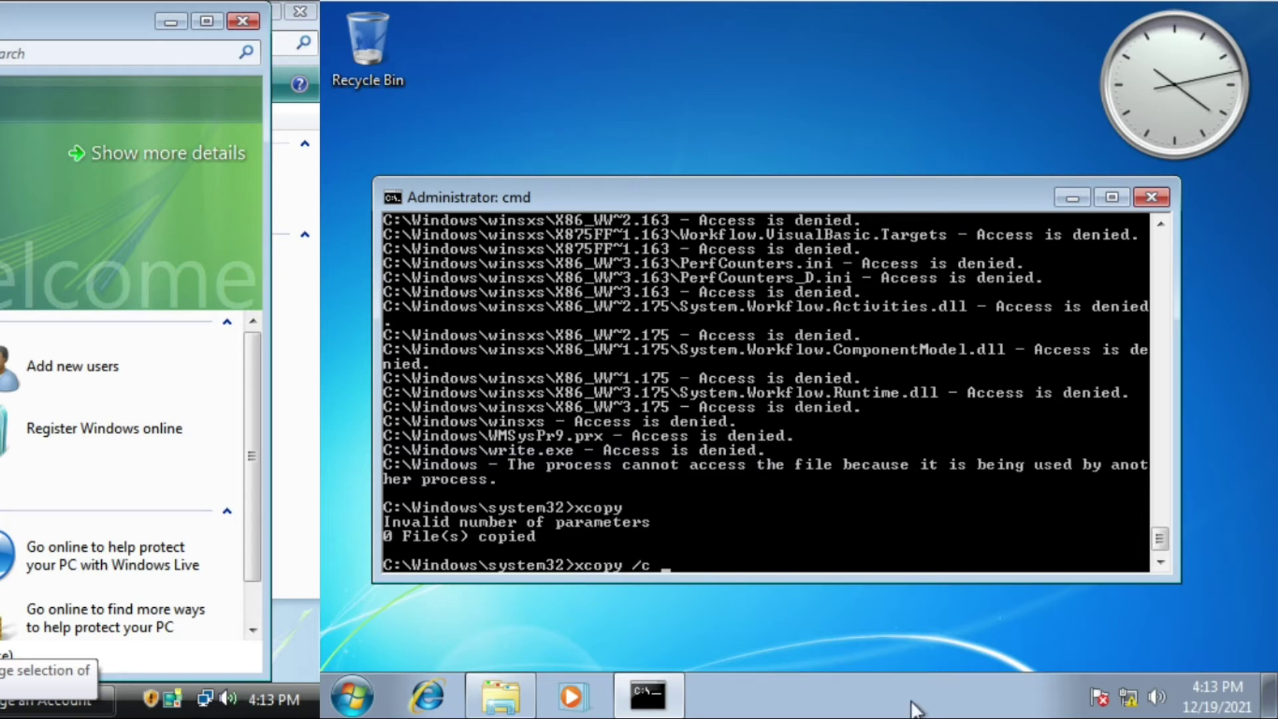
{"action": "type", "text": " /e "}
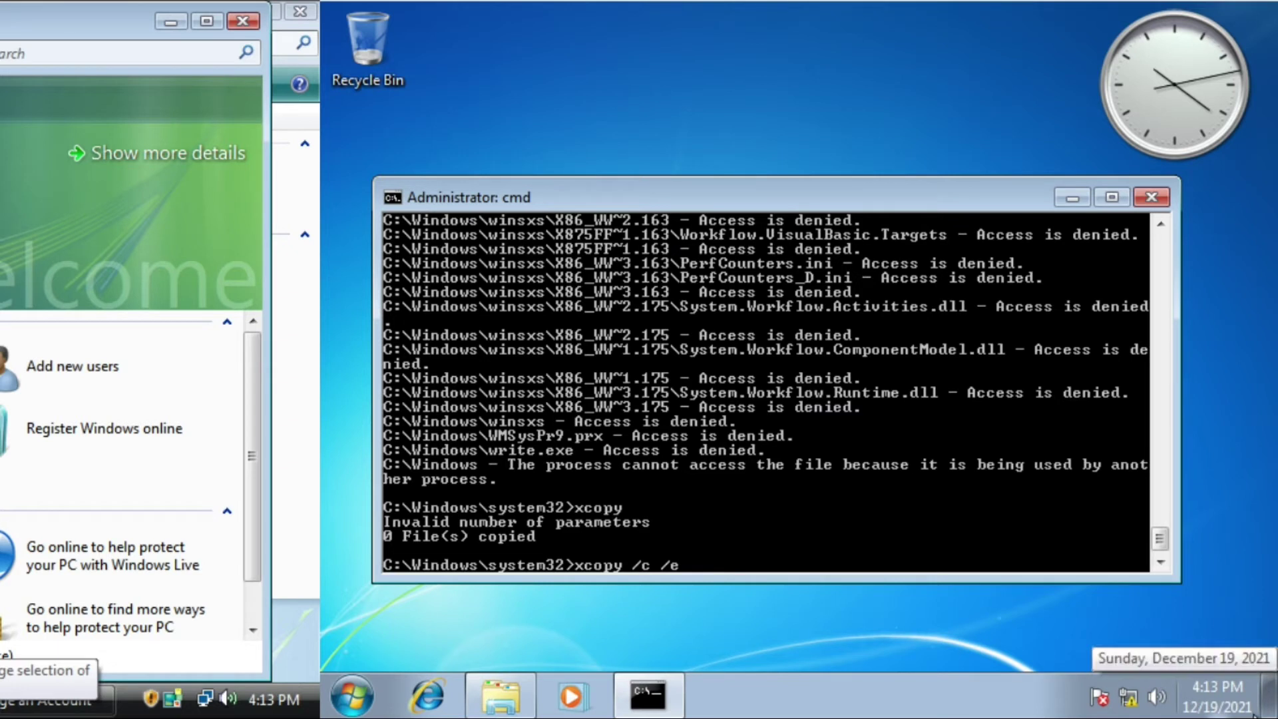
{"action": "type", "text": "/h /r"}
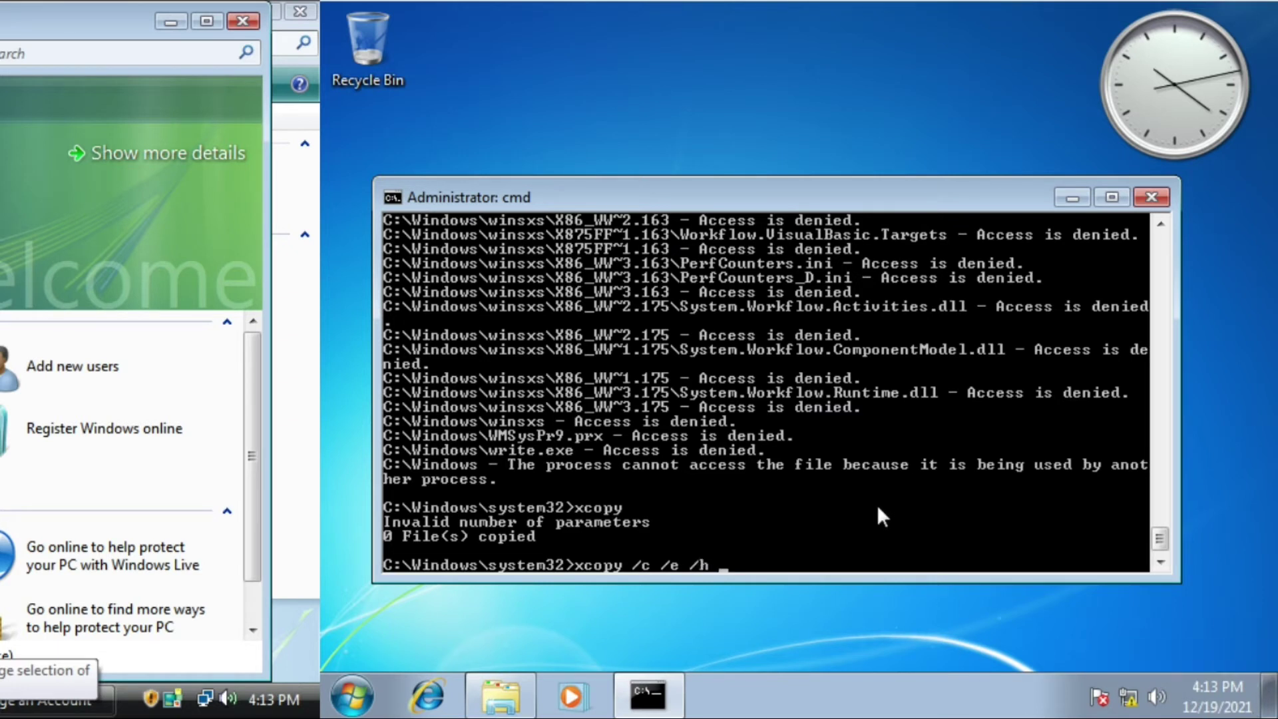
{"action": "mouse_move", "coordinate": [528, 688]}
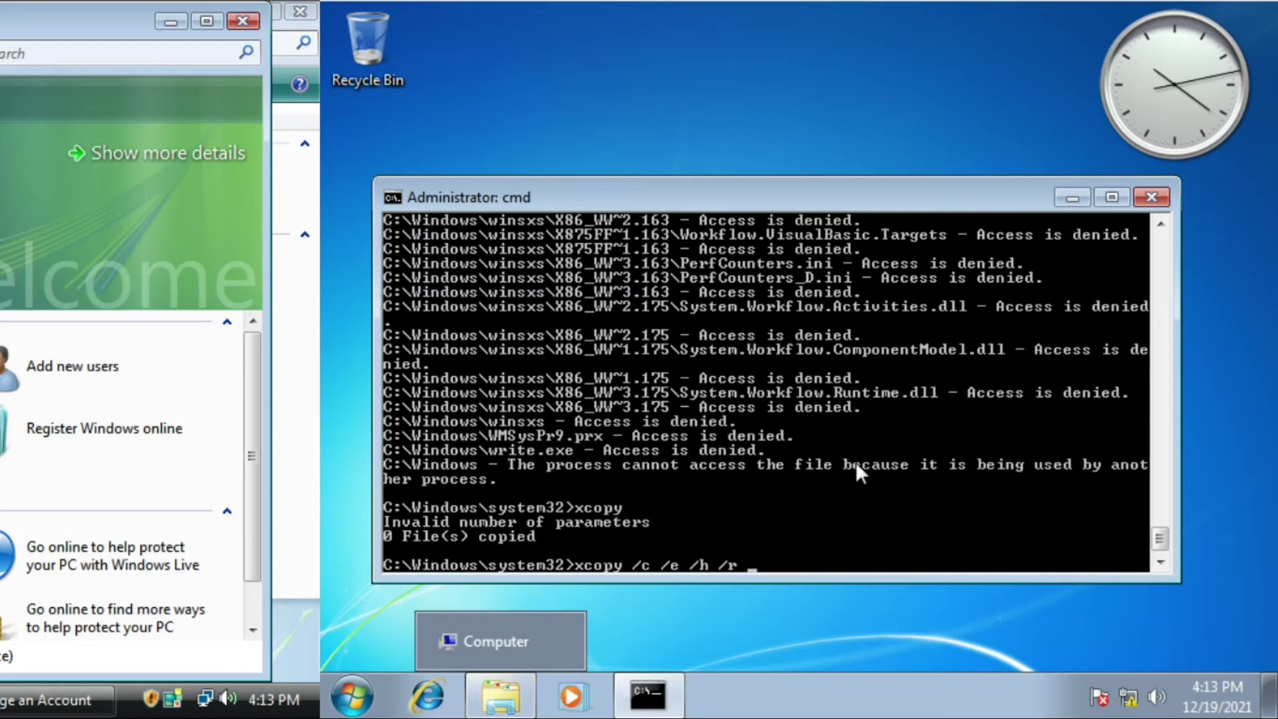
{"action": "key", "text": "Left"}
{"action": "key", "text": "Left"}
{"action": "key", "text": "Left"}
{"action": "key", "text": "Left"}
{"action": "key", "text": "Left"}
{"action": "key", "text": "Left"}
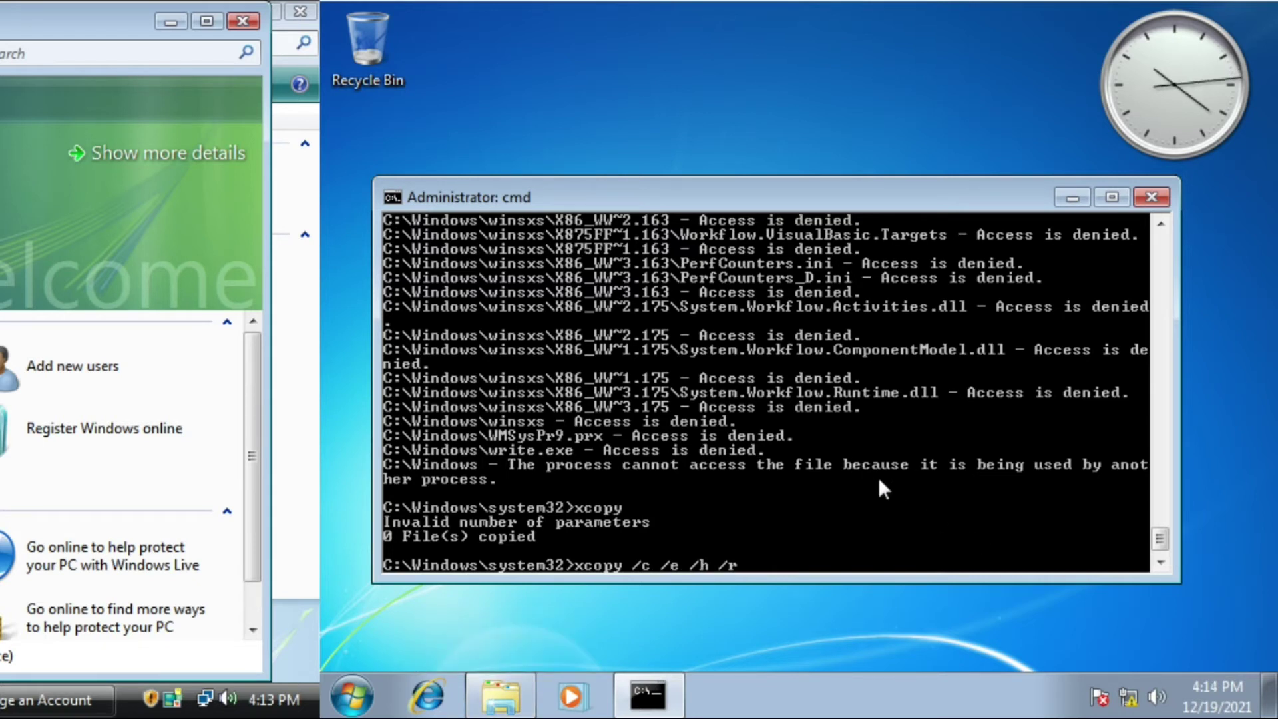
{"action": "type", "text": "Z:\\"}
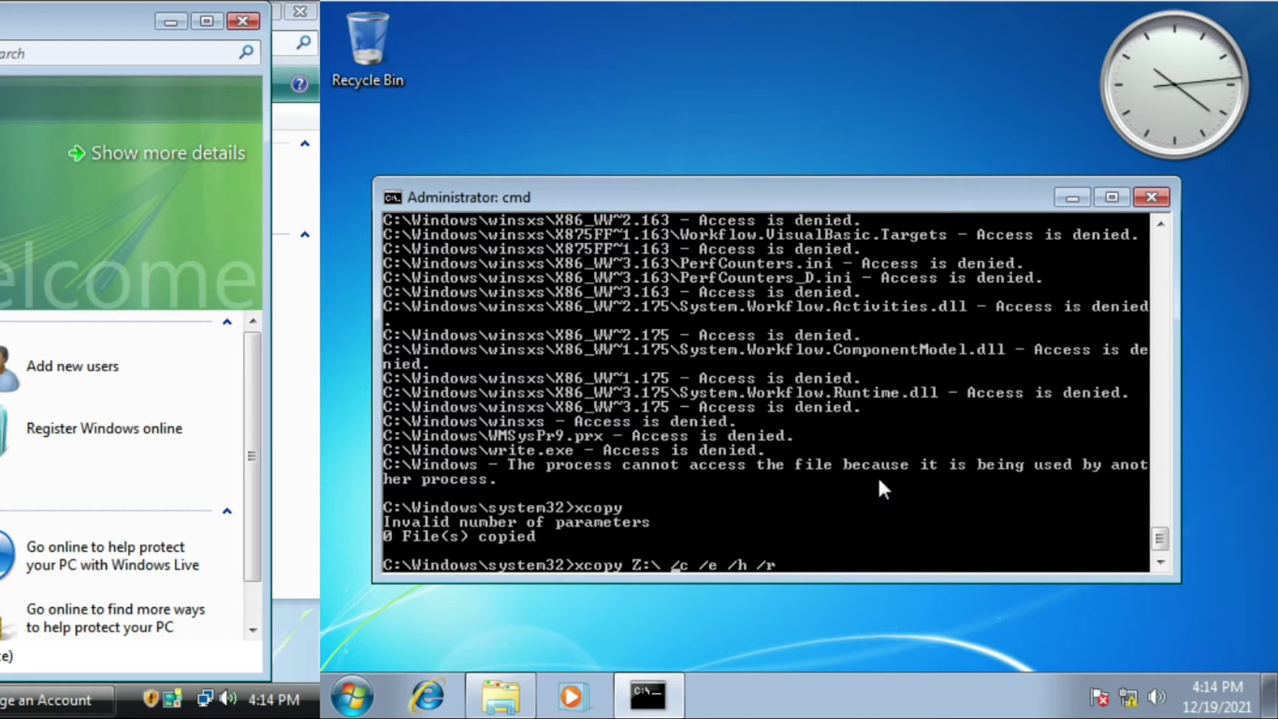
{"action": "type", "text": "C:\\"}
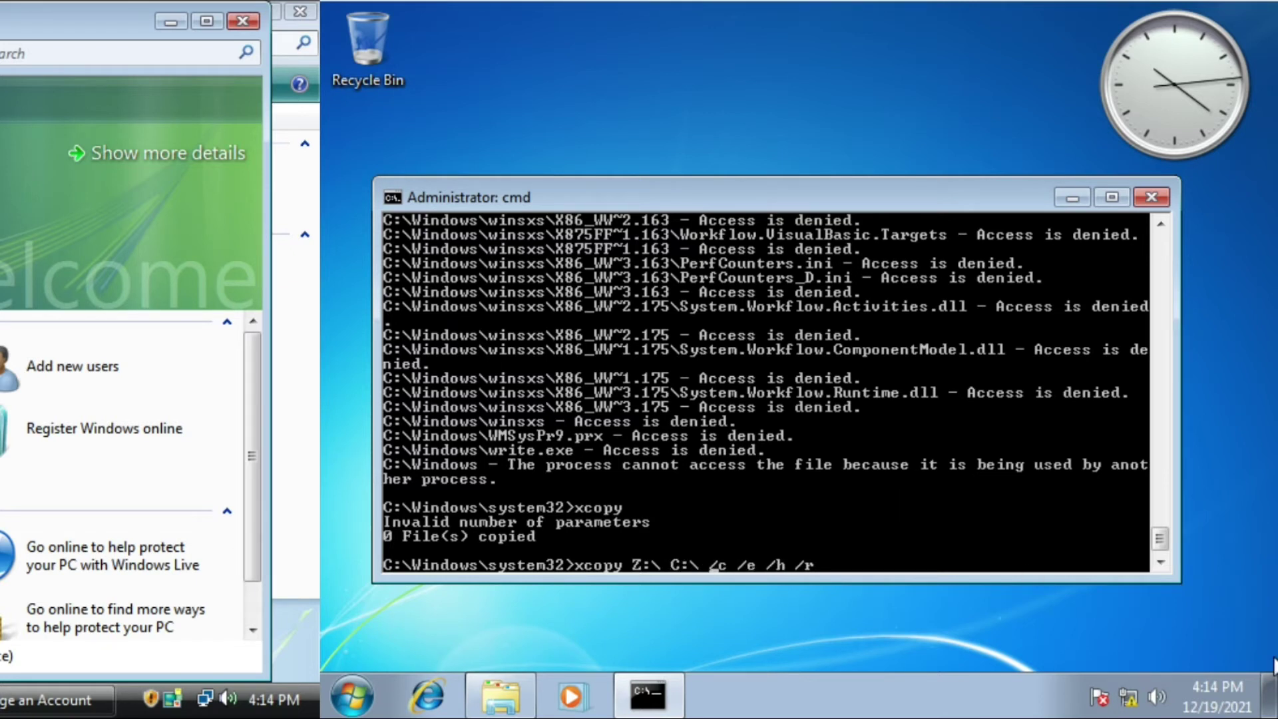
{"action": "key", "text": "Return"}
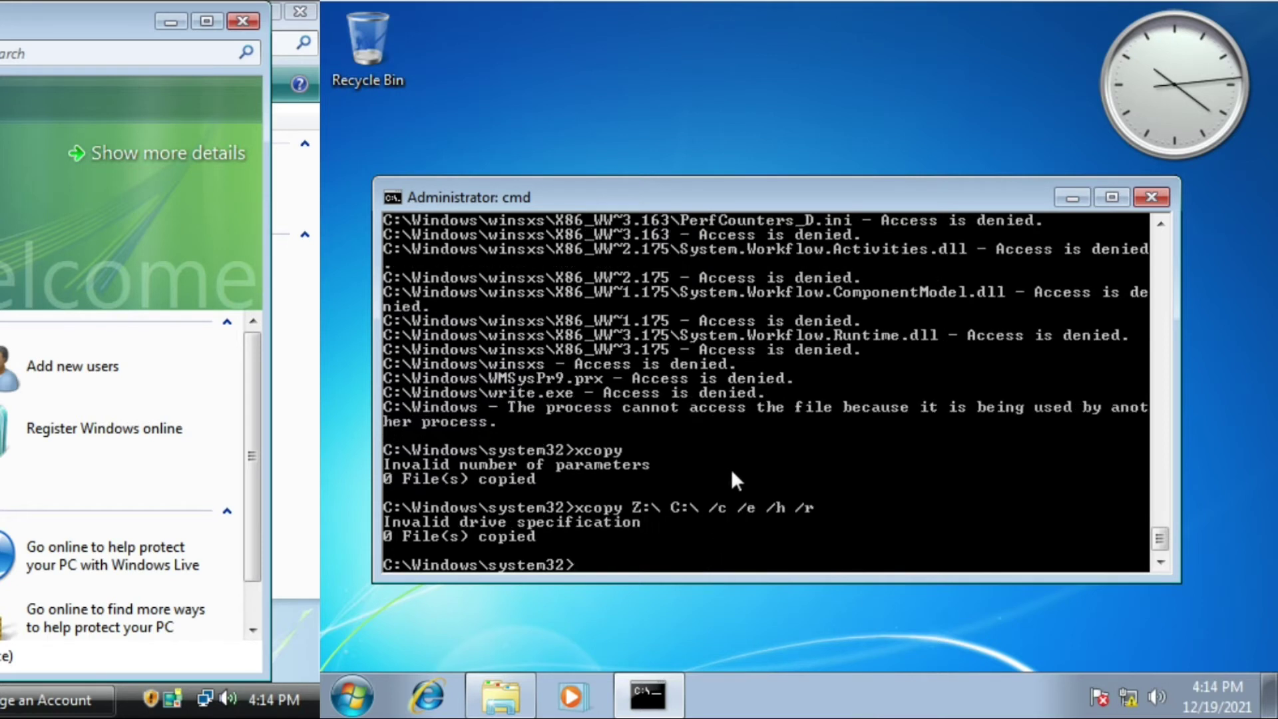
- Retry the copy without the backslashes after the drive letters, using xcopy Z: C: /c /e /h /r
{"action": "key", "text": "Up"}
{"action": "key", "text": "Left"}
{"action": "key", "text": "Left"}
{"action": "key", "text": "Left"}
{"action": "key", "text": "Left"}
{"action": "key", "text": "Left"}
{"action": "key", "text": "Left"}
{"action": "key", "text": "Left"}
{"action": "key", "text": "Left"}
{"action": "key", "text": "Left"}
{"action": "key", "text": "Left"}
{"action": "key", "text": "Left"}
{"action": "key", "text": "Left"}
{"action": "key", "text": "Left"}
{"action": "key", "text": "Left"}
{"action": "key", "text": "Left"}
{"action": "key", "text": "Left"}
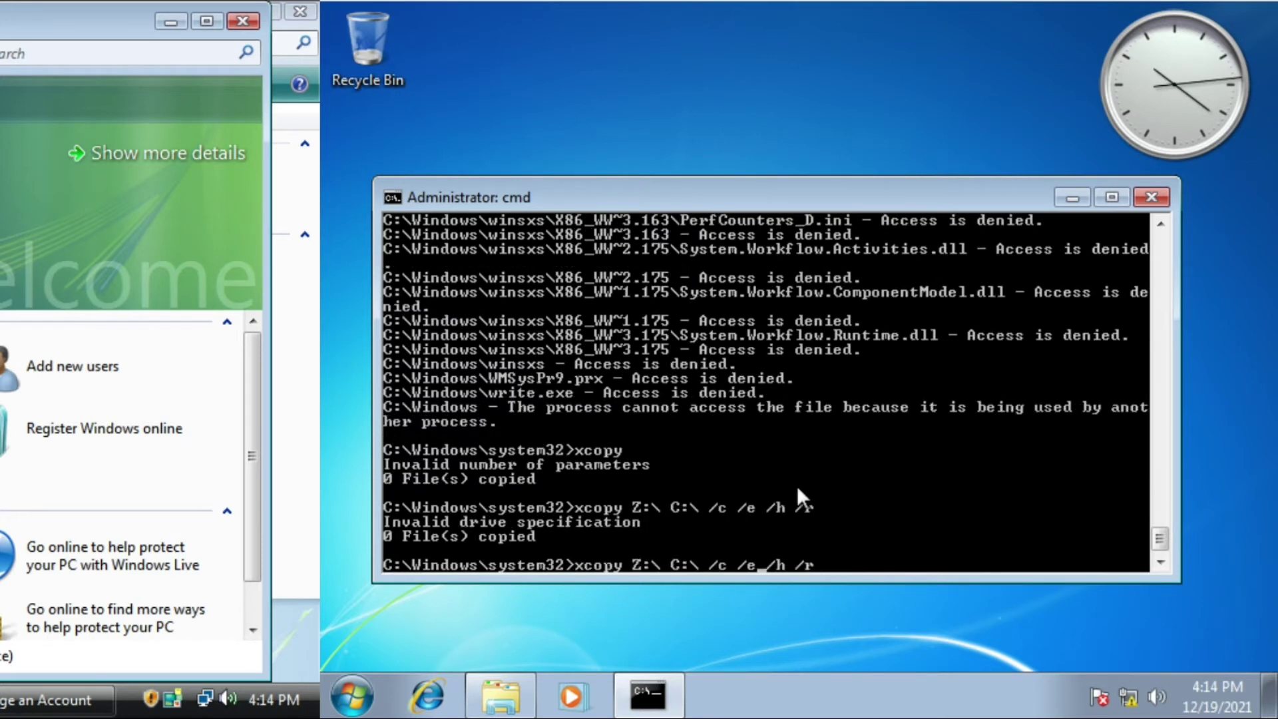
{"action": "key", "text": "BackSpace"}
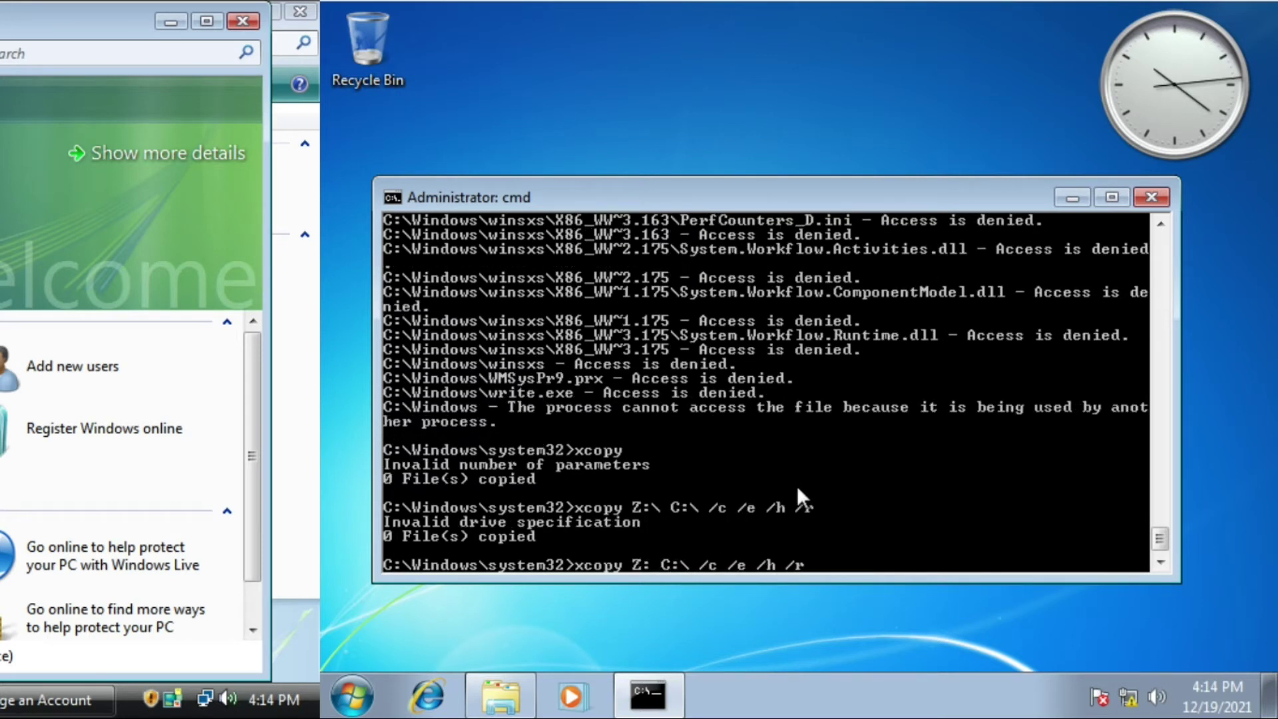
{"action": "key", "text": "Right"}
{"action": "key", "text": "Right"}
{"action": "key", "text": "Right"}
{"action": "key", "text": "Right"}
{"action": "key", "text": "BackSpace"}
{"action": "key", "text": "Return"}
- Retry the copy with forward slashes after both drive letters, using xcopy Z:/ C:/ /c /e /h /r
{"action": "key", "text": "Up"}
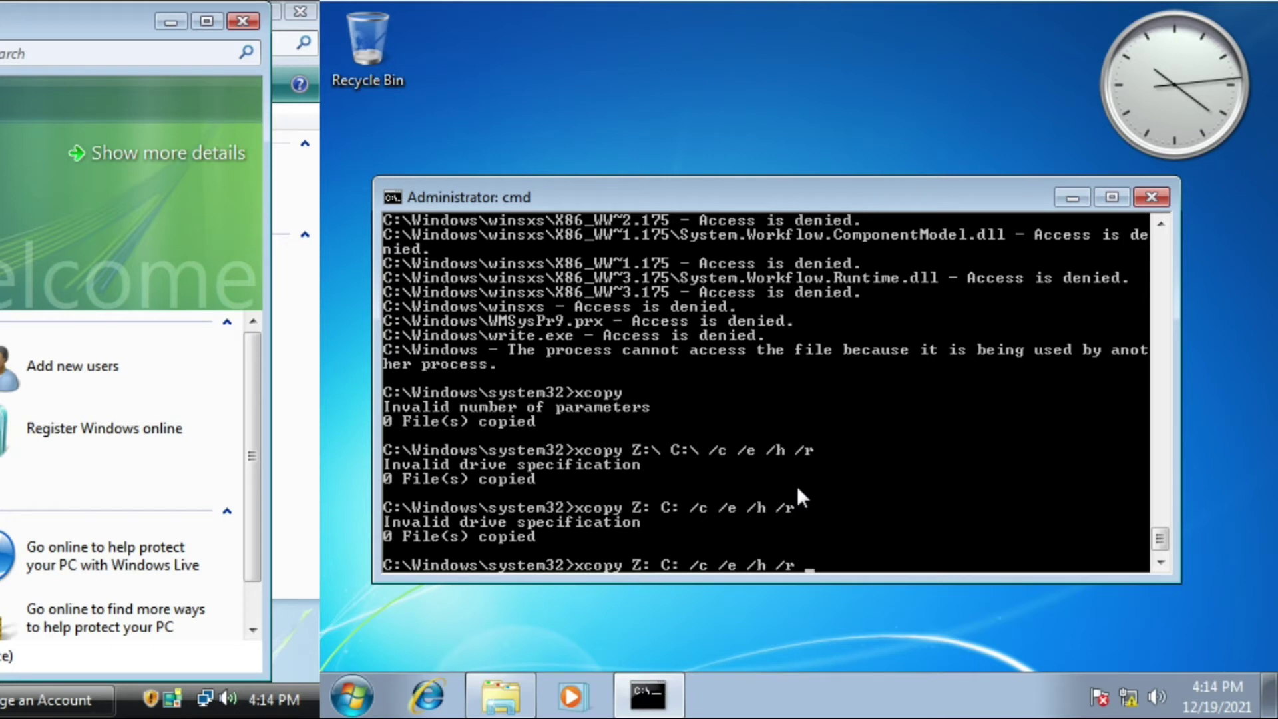
{"action": "key", "text": "Left"}
{"action": "key", "text": "Left"}
{"action": "key", "text": "Left"}
{"action": "key", "text": "Left"}
{"action": "key", "text": "Left"}
{"action": "key", "text": "Left"}
{"action": "key", "text": "Left"}
{"action": "key", "text": "Left"}
{"action": "key", "text": "Left"}
{"action": "key", "text": "Left"}
{"action": "key", "text": "Left"}
{"action": "key", "text": "Left"}
{"action": "key", "text": "Left"}
{"action": "key", "text": "Left"}
{"action": "key", "text": "Left"}
{"action": "type", "text": "/"}
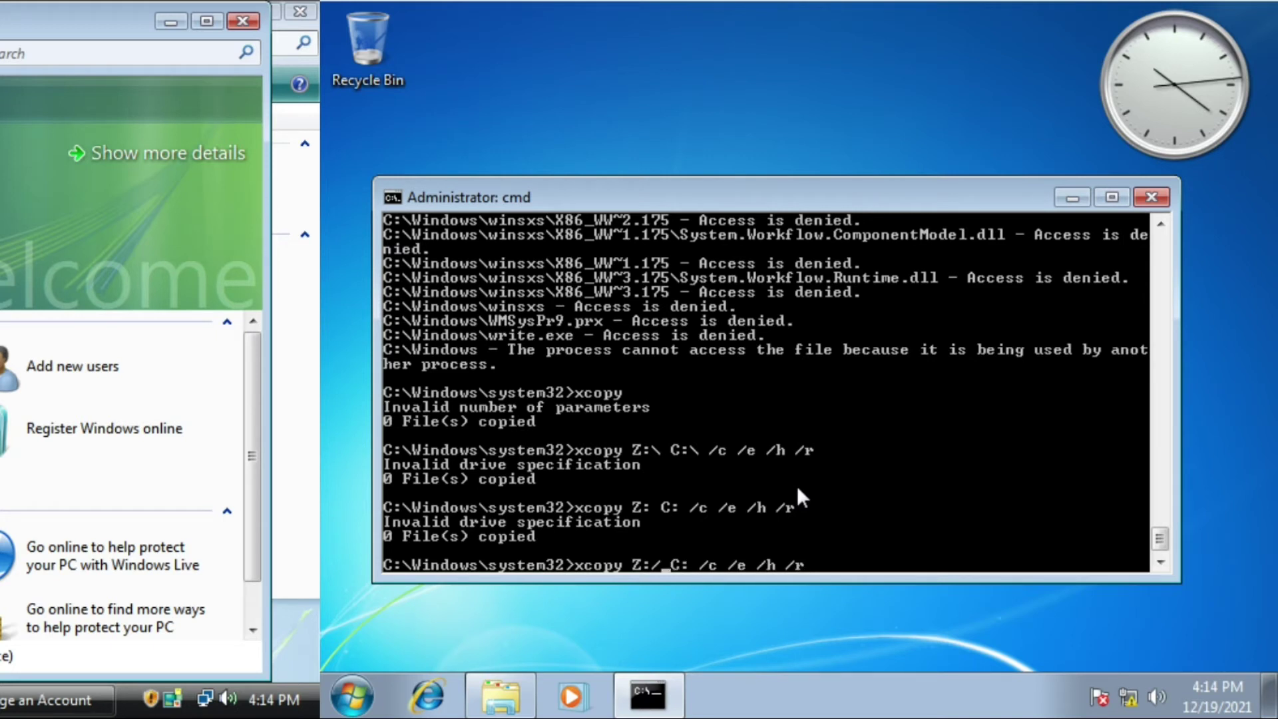
{"action": "key", "text": "Left"}
{"action": "key", "text": "Left"}
{"action": "key", "text": "Left"}
{"action": "key", "text": "Right"}
{"action": "key", "text": "Right"}
{"action": "key", "text": "Right"}
{"action": "key", "text": "Right"}
{"action": "type", "text": "/"}
{"action": "key", "text": "Return"}
- Recall the last xcopy command and change its destination to C:\Windows
{"action": "key", "text": "Up"}
{"action": "key", "text": "Left"}
{"action": "key", "text": "Left"}
{"action": "key", "text": "Left"}
{"action": "key", "text": "Left"}
{"action": "key", "text": "Left"}
{"action": "key", "text": "Left"}
{"action": "key", "text": "Left"}
{"action": "key", "text": "Left"}
{"action": "key", "text": "Left"}
{"action": "key", "text": "Left"}
{"action": "key", "text": "Left"}
{"action": "key", "text": "Left"}
{"action": "key", "text": "Left"}
{"action": "key", "text": "Left"}
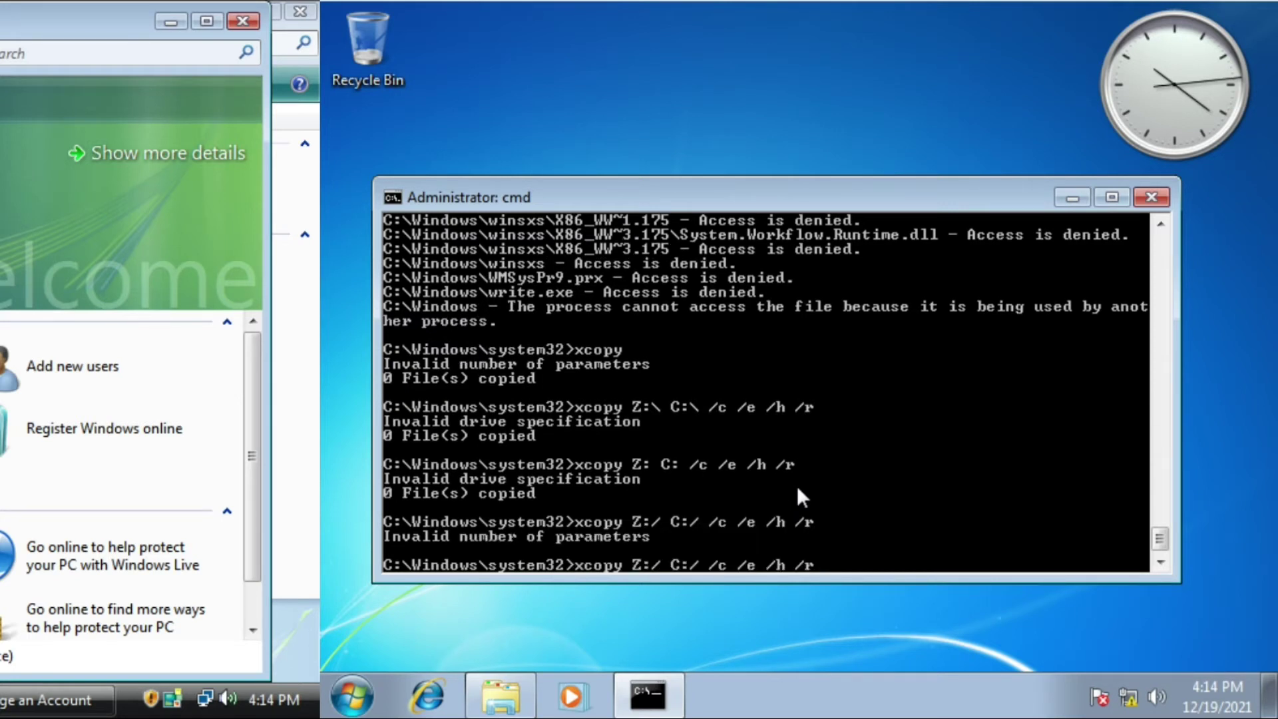
{"action": "key", "text": "Right"}
{"action": "key", "text": "BackSpace"}
{"action": "type", "text": "\\W"}
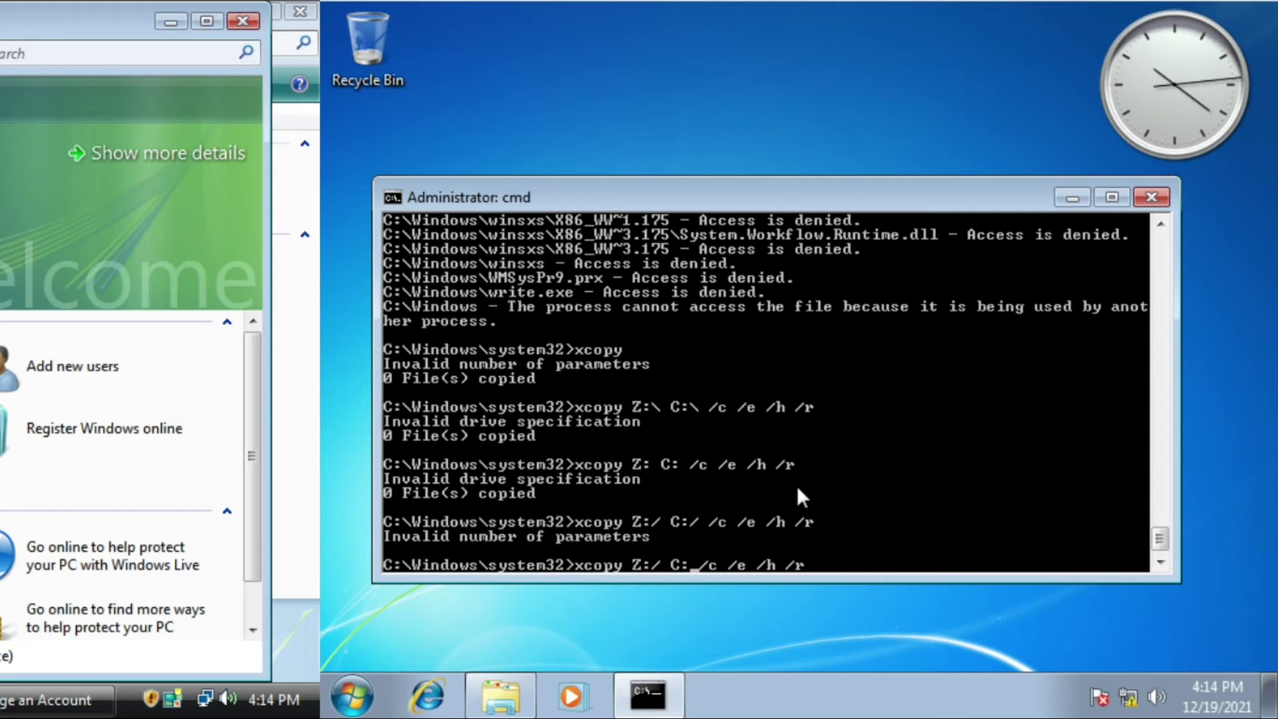
{"action": "type", "text": "indows"}
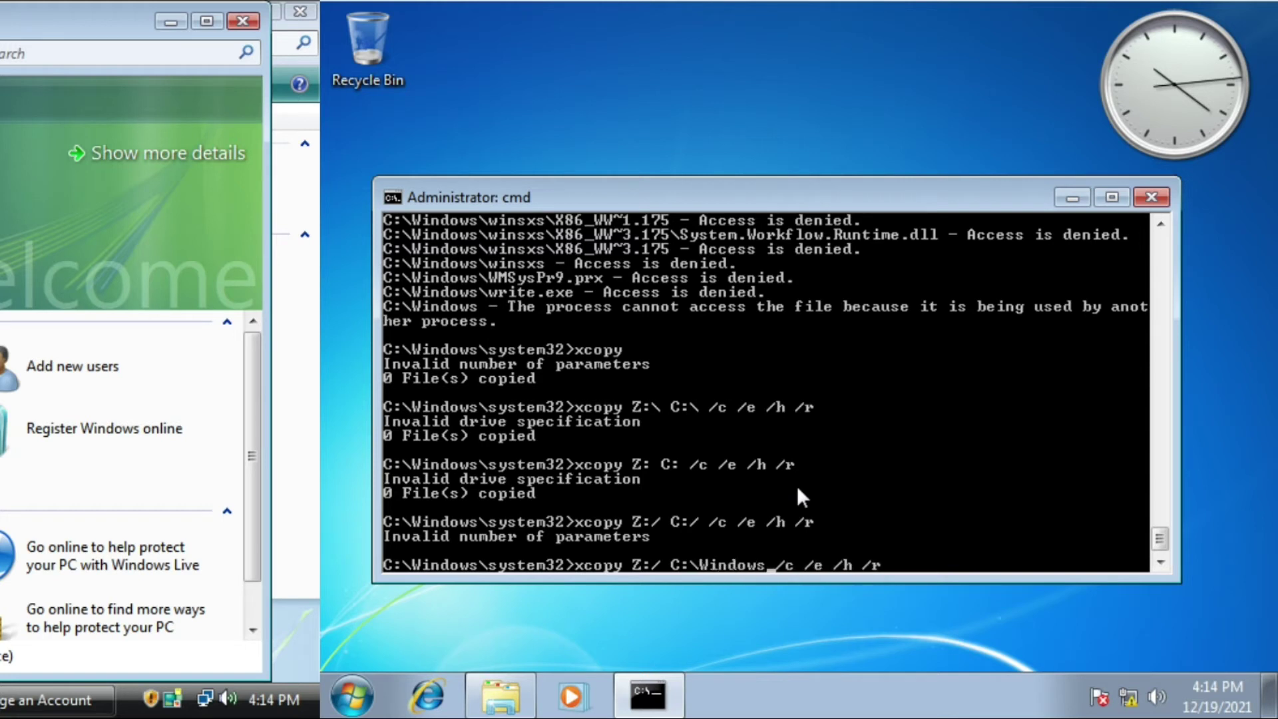
- Change the xcopy source to Z:\Windows and try the copy with xcopy Z:\Windows C:\Windows /c /e /h /r
{"action": "key", "text": "Left"}
{"action": "key", "text": "Left"}
{"action": "key", "text": "Left"}
{"action": "key", "text": "Left"}
{"action": "key", "text": "Left"}
{"action": "key", "text": "Left"}
{"action": "key", "text": "Left"}
{"action": "key", "text": "Left"}
{"action": "key", "text": "Left"}
{"action": "key", "text": "Left"}
{"action": "key", "text": "Left"}
{"action": "key", "text": "BackSpace"}
{"action": "type", "text": "\\Windows"}
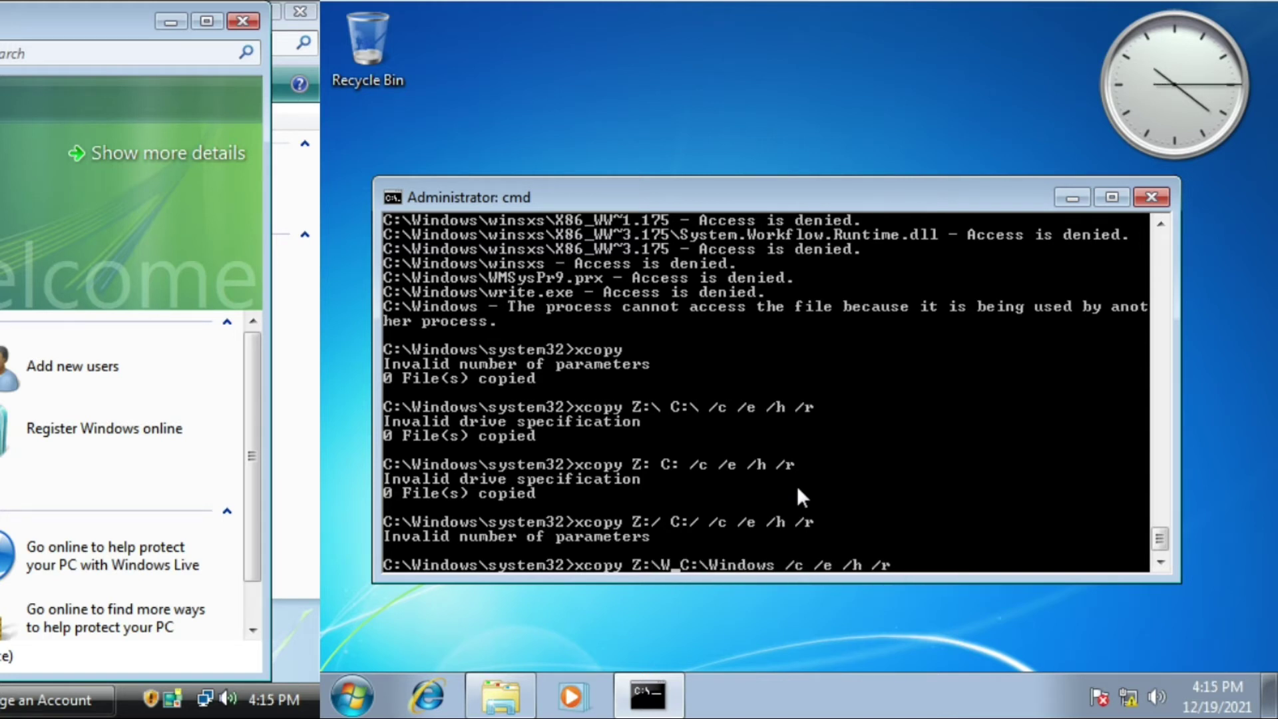
{"action": "key", "text": "Return"}
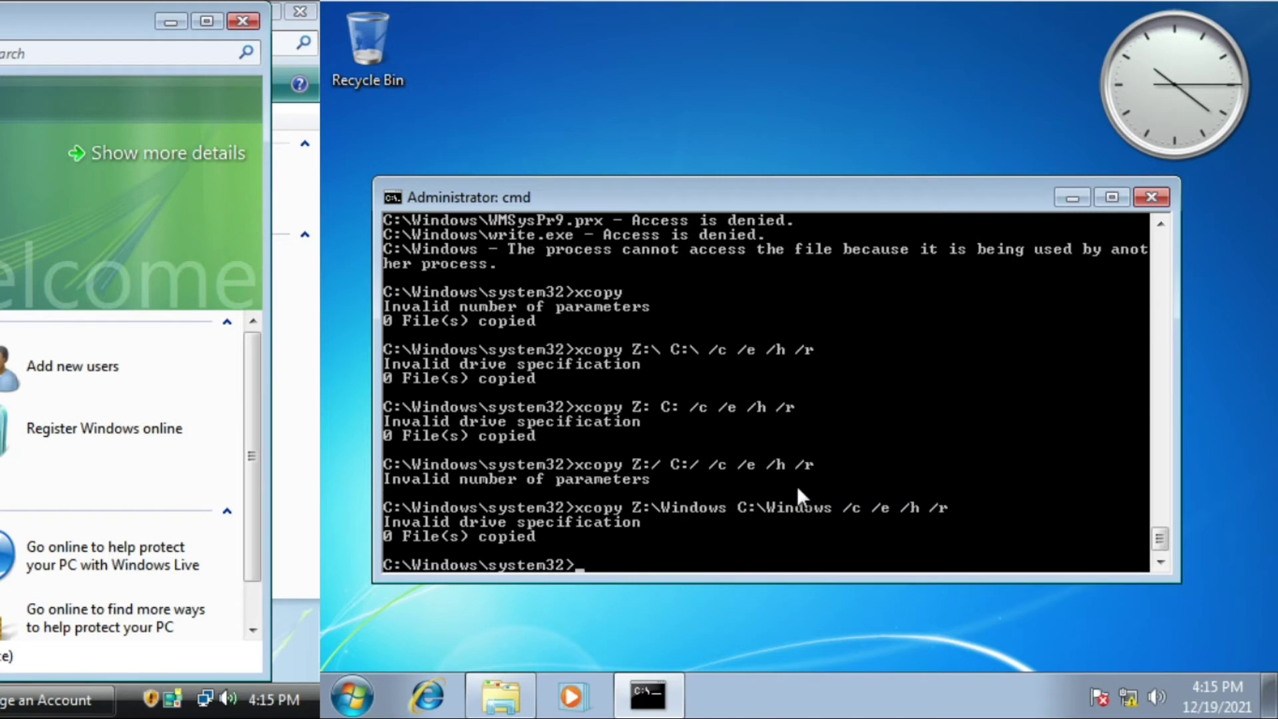
- Open the mapped Z: drive in Explorer and try to switch the administrator command prompt to Z:
{"action": "left_click", "coordinate": [500, 696]}
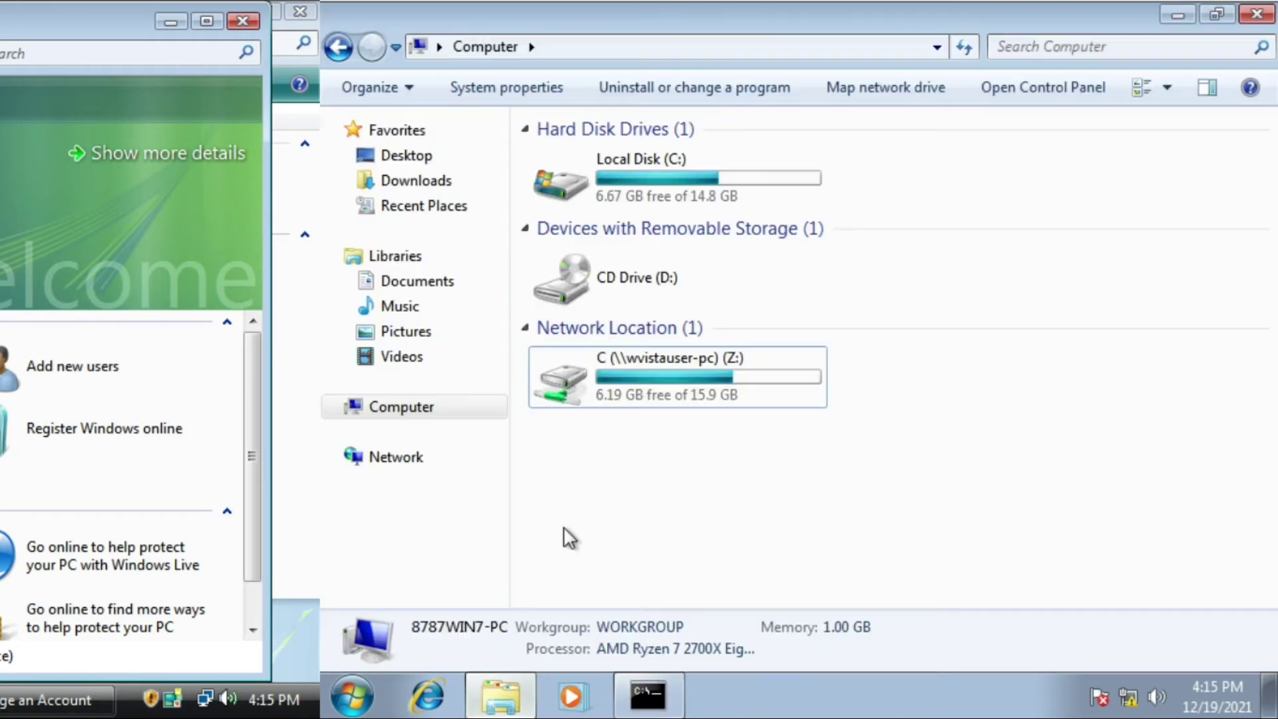
{"action": "double_click", "coordinate": [642, 387]}
{"action": "left_click", "coordinate": [638, 712]}
{"action": "type", "text": "Z:"}
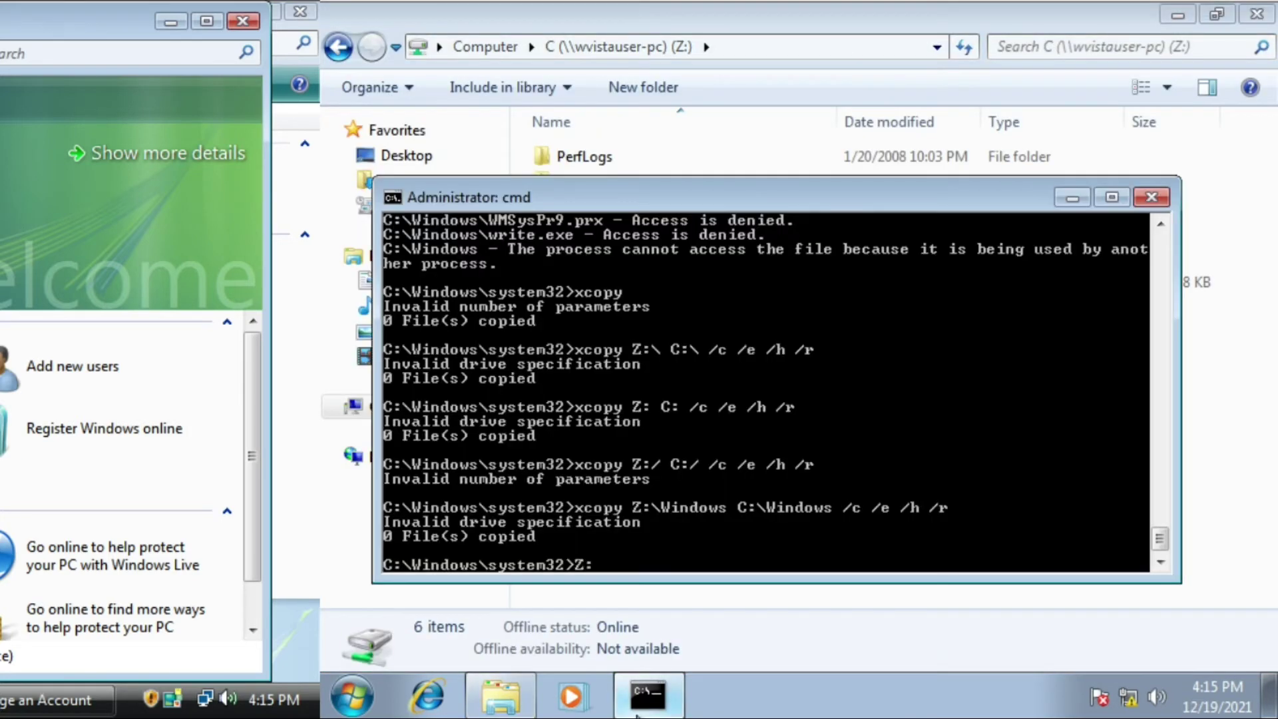
{"action": "key", "text": "Return"}
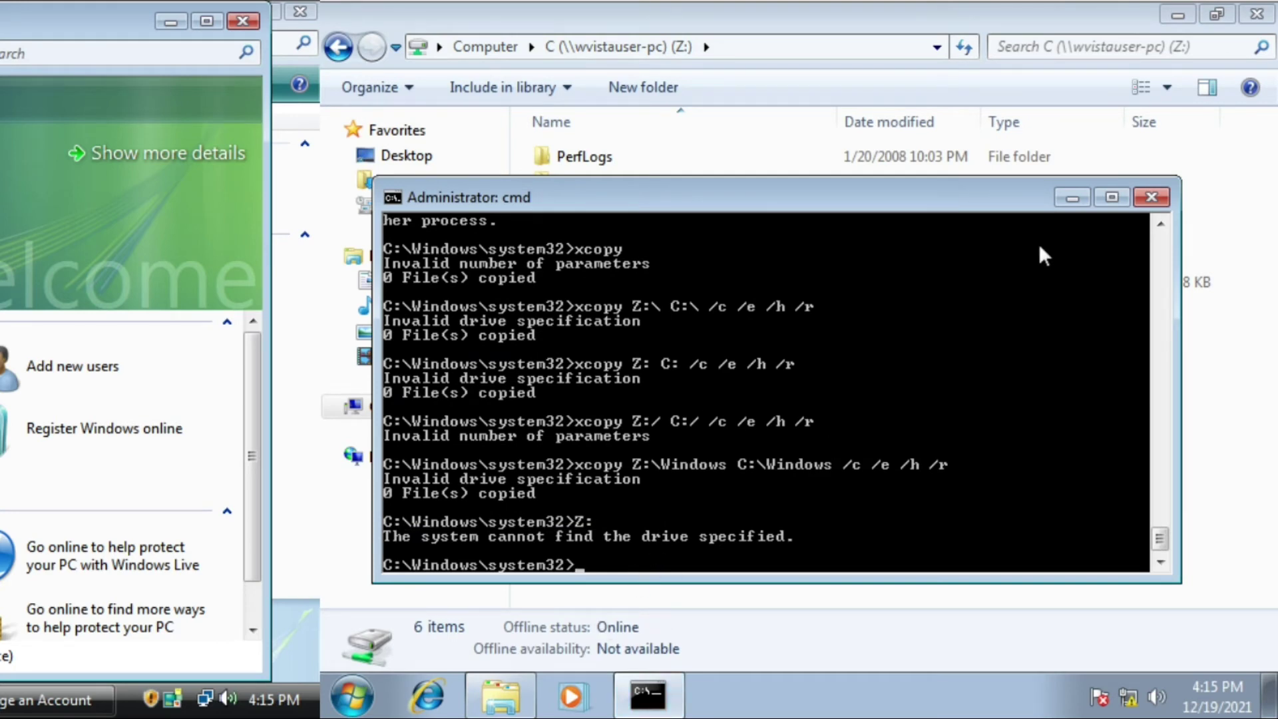
- Close the administrator command prompt and show the drive list under Computer in Explorer
{"action": "left_click", "coordinate": [1151, 197]}
{"action": "left_click", "coordinate": [1178, 14]}
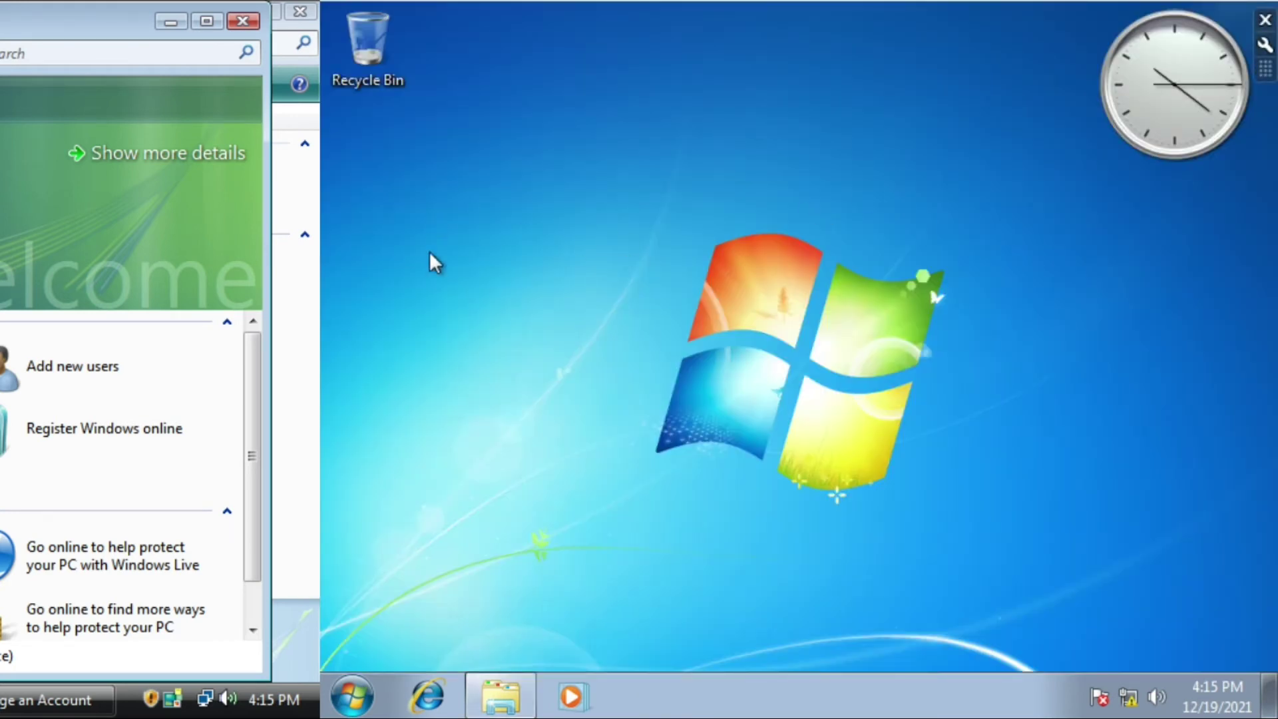
{"action": "left_click", "coordinate": [506, 695]}
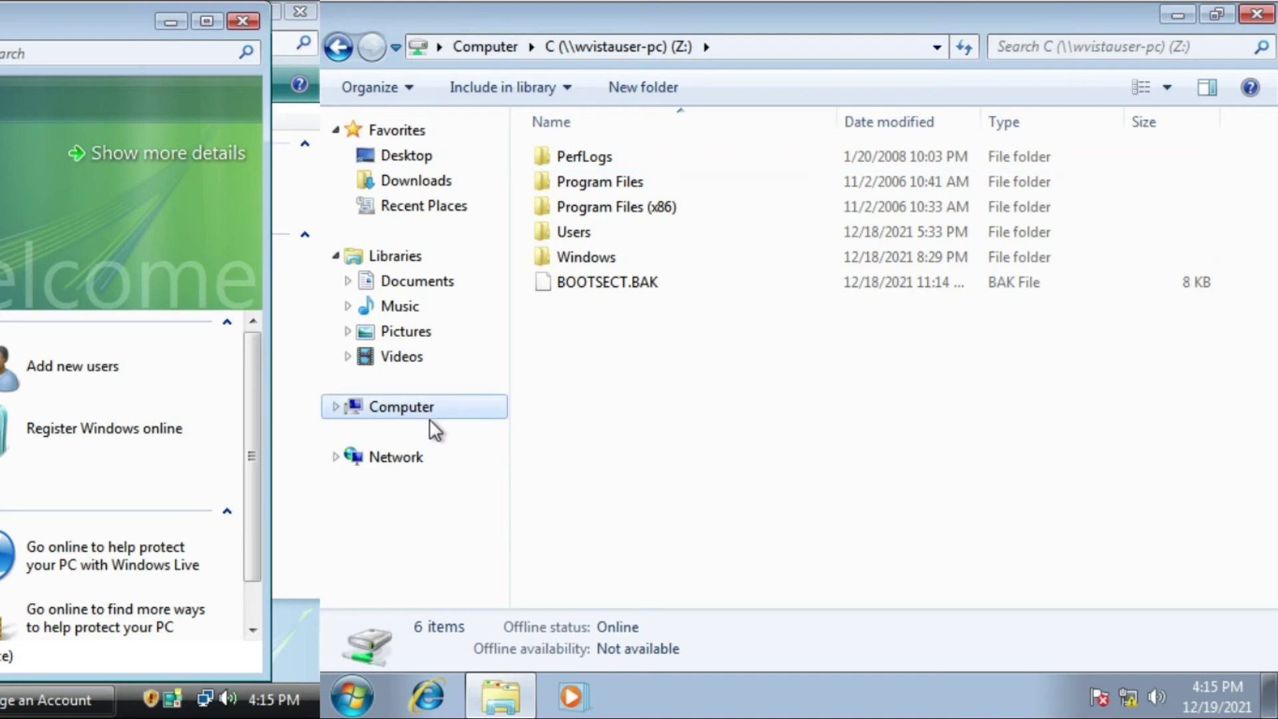
{"action": "left_click", "coordinate": [452, 405]}
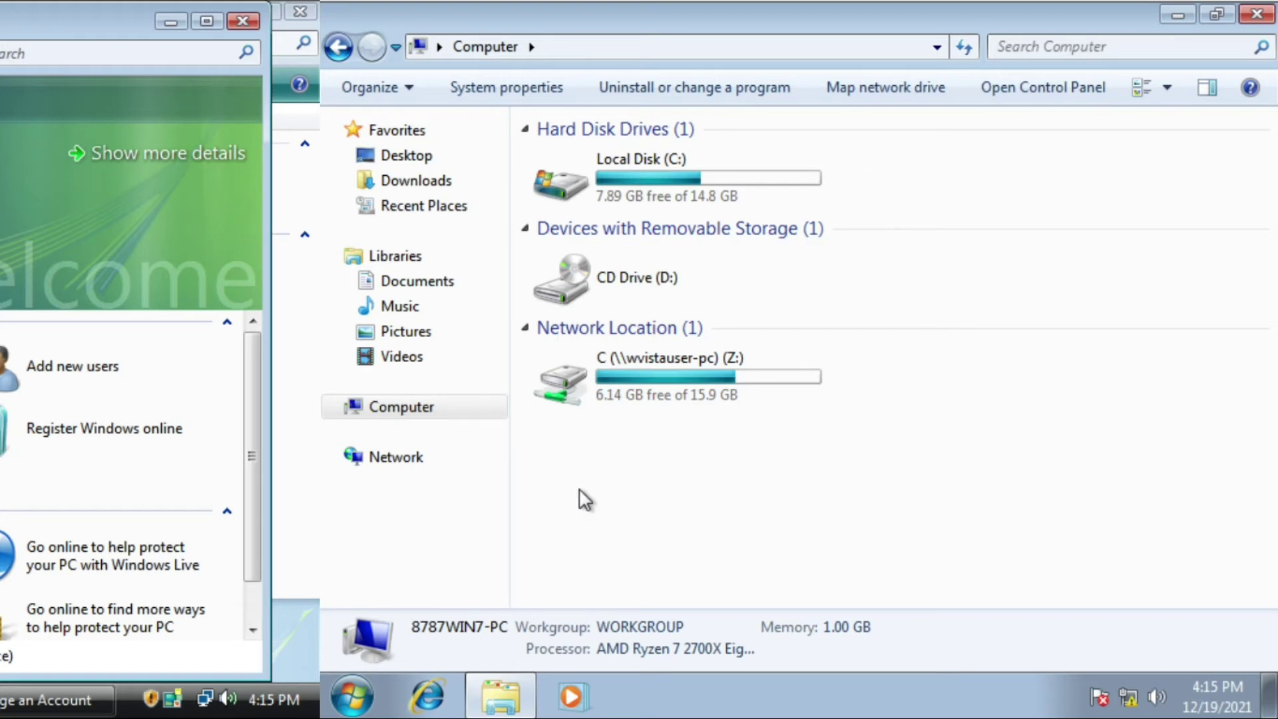
- Check access to Z: from a standard, non-elevated command prompt, closing it and minimizing Explorer when done
{"action": "key", "text": "alt"}
{"action": "key", "text": "super"}
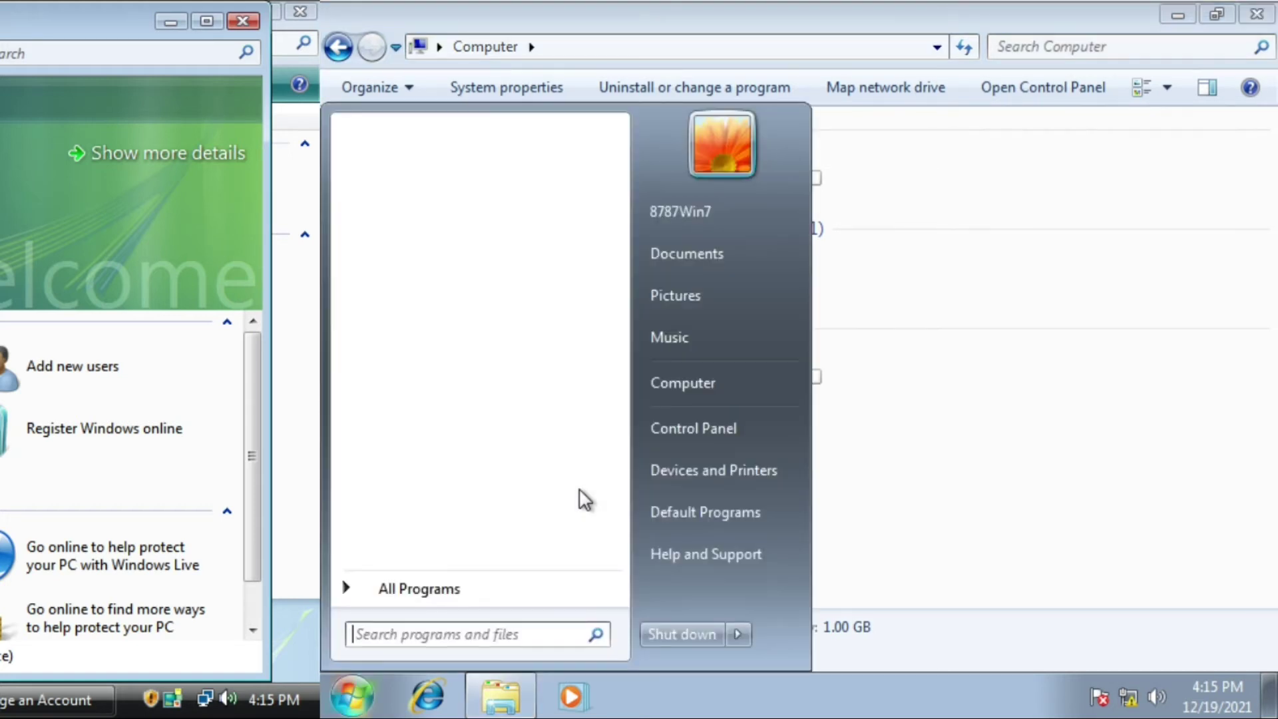
{"action": "type", "text": "cmd"}
{"action": "key", "text": "Return"}
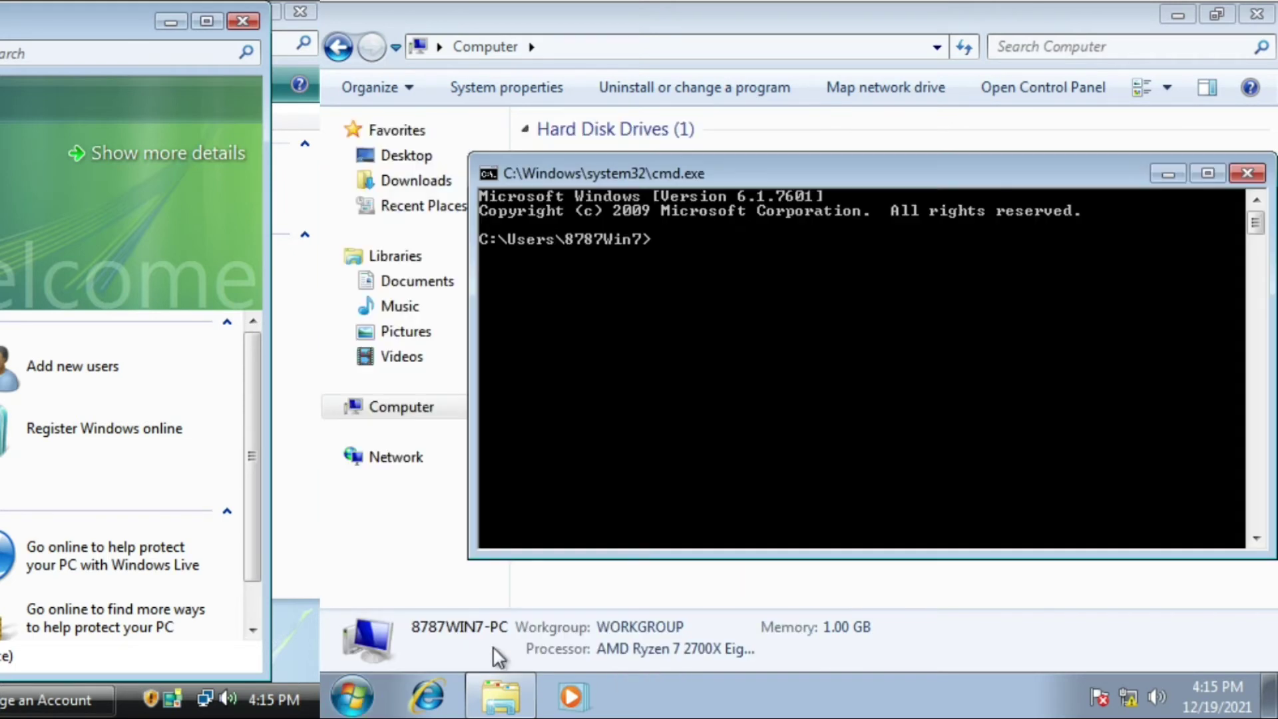
{"action": "left_click_drag", "start_coordinate": [701, 176], "coordinate": [809, 513]}
{"action": "type", "text": "Z:\\"}
{"action": "key", "text": "Return"}
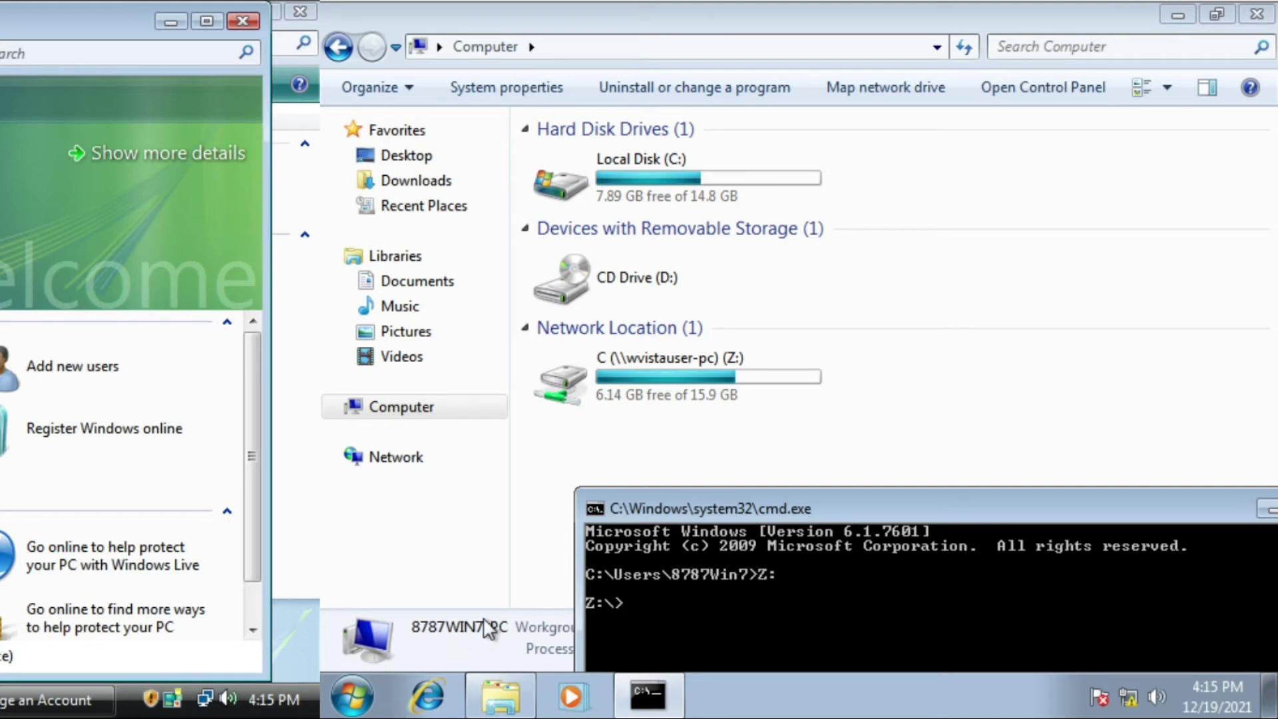
{"action": "left_click", "coordinate": [595, 510]}
{"action": "left_click", "coordinate": [595, 511]}
{"action": "left_click", "coordinate": [1178, 15]}
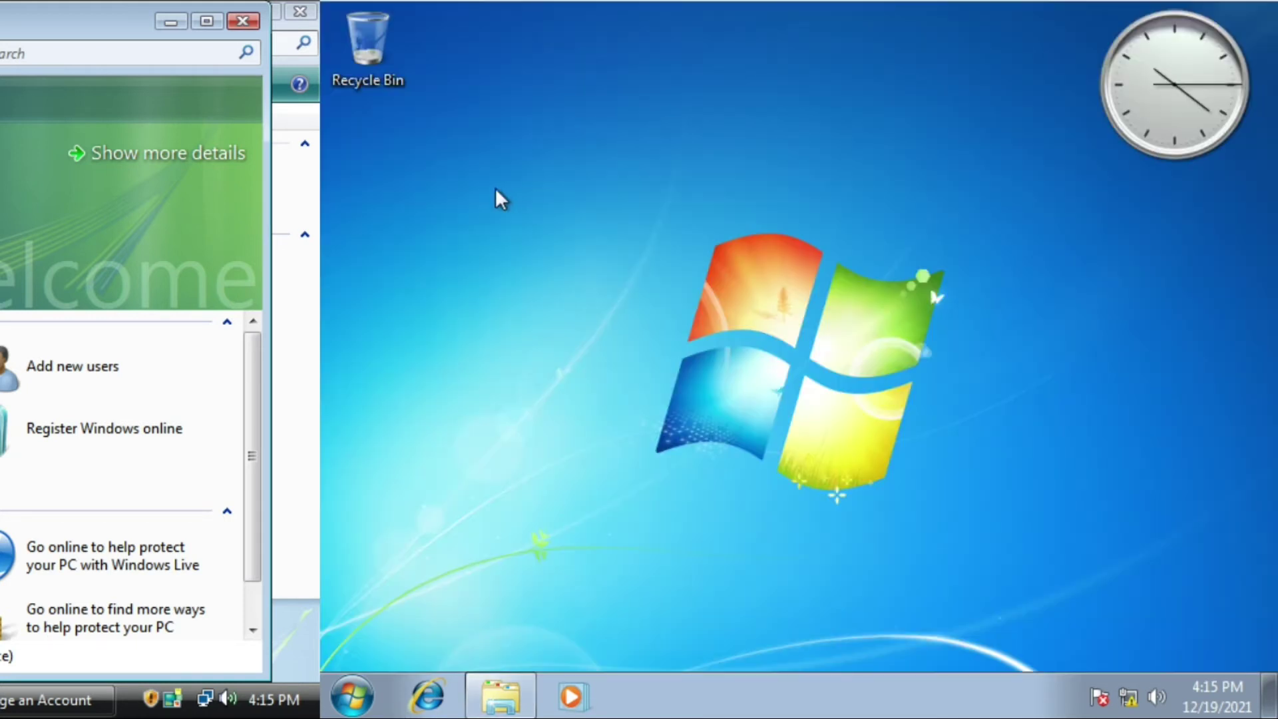
- Create a desktop shortcut to cmd with the name cmd
{"action": "right_click", "coordinate": [415, 127]}
{"action": "mouse_move", "coordinate": [523, 292]}
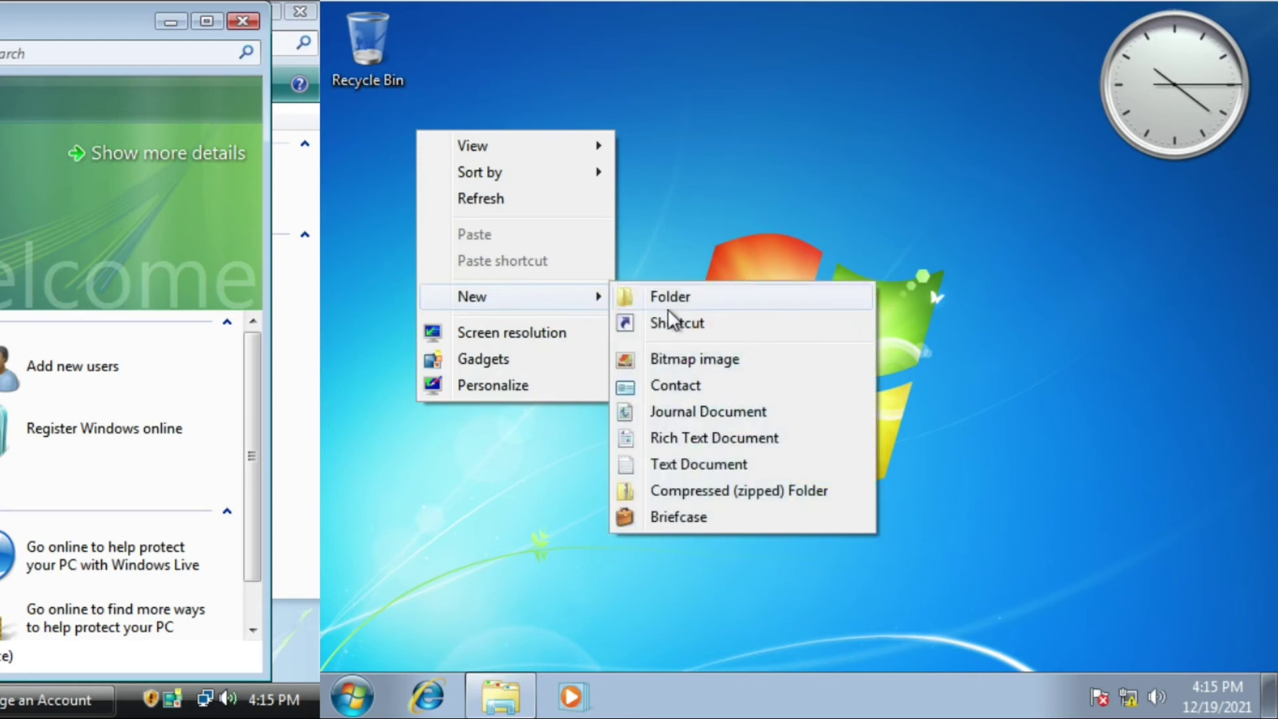
{"action": "left_click", "coordinate": [667, 323]}
{"action": "type", "text": "cmd"}
{"action": "key", "text": "Return"}
{"action": "key", "text": "Return"}
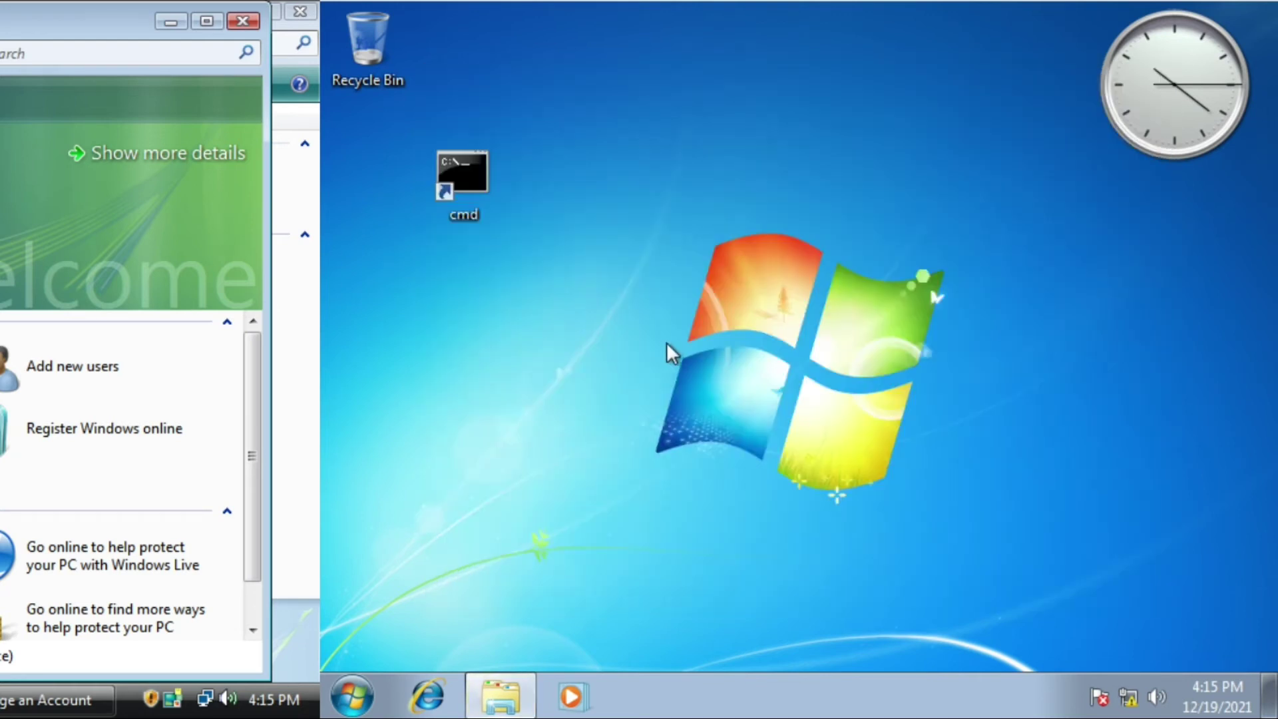
- Run the cmd desktop shortcut as administrator and approve the elevation
{"action": "left_click_drag", "start_coordinate": [457, 141], "coordinate": [435, 163]}
{"action": "left_click", "coordinate": [450, 155]}
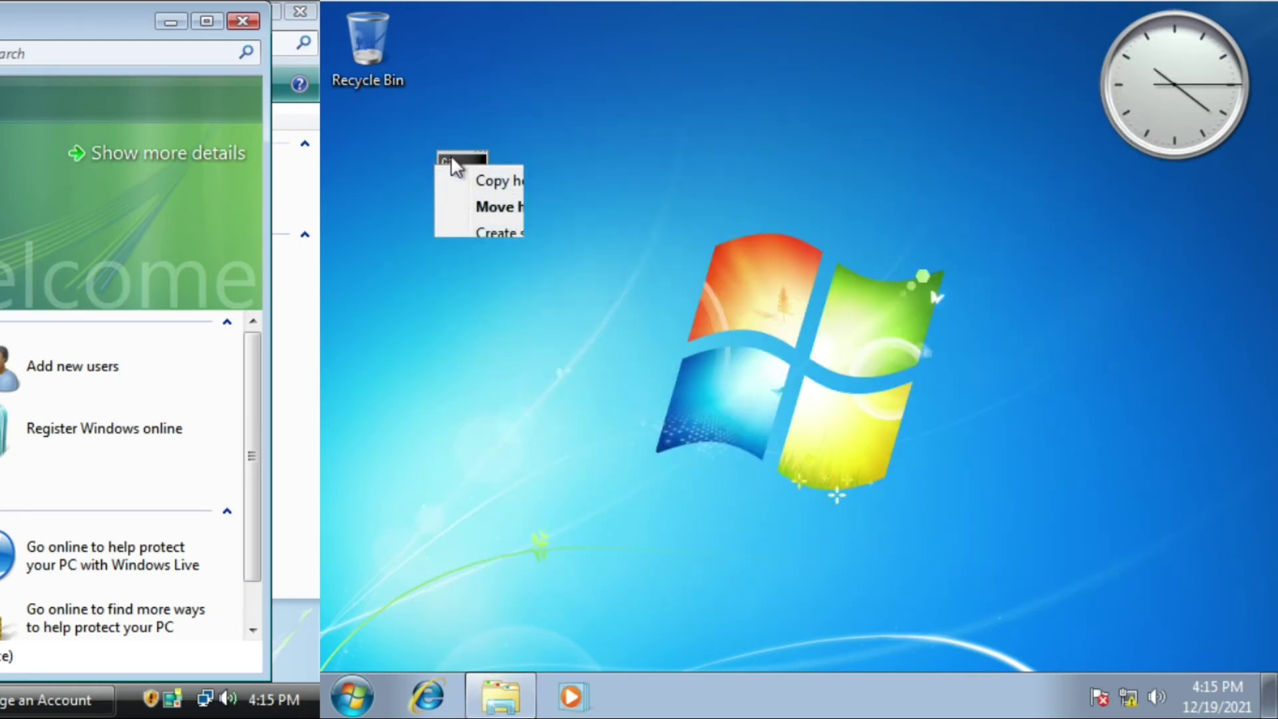
{"action": "right_click", "coordinate": [453, 157]}
{"action": "left_click", "coordinate": [491, 227]}
{"action": "left_click", "coordinate": [903, 393]}
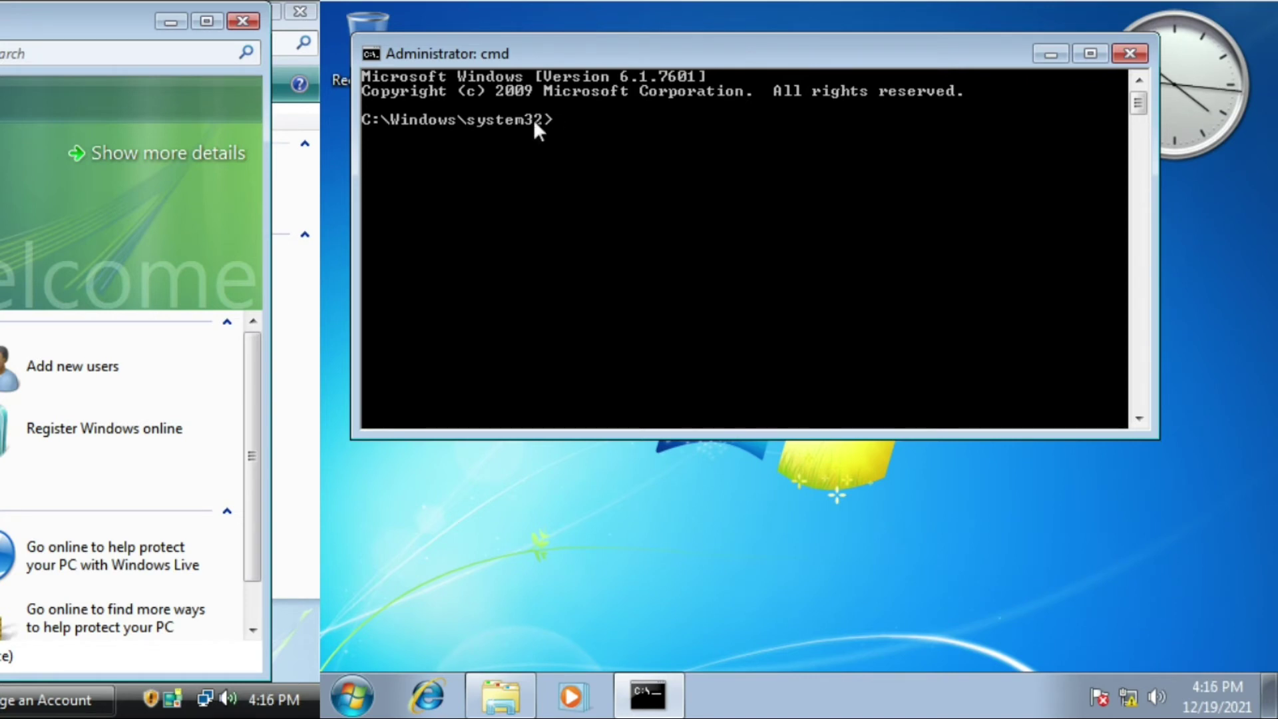
- List the network connections with net use and try the command net sue \\wvistauser-pc\C
{"action": "type", "text": "net use"}
{"action": "key", "text": "Return"}
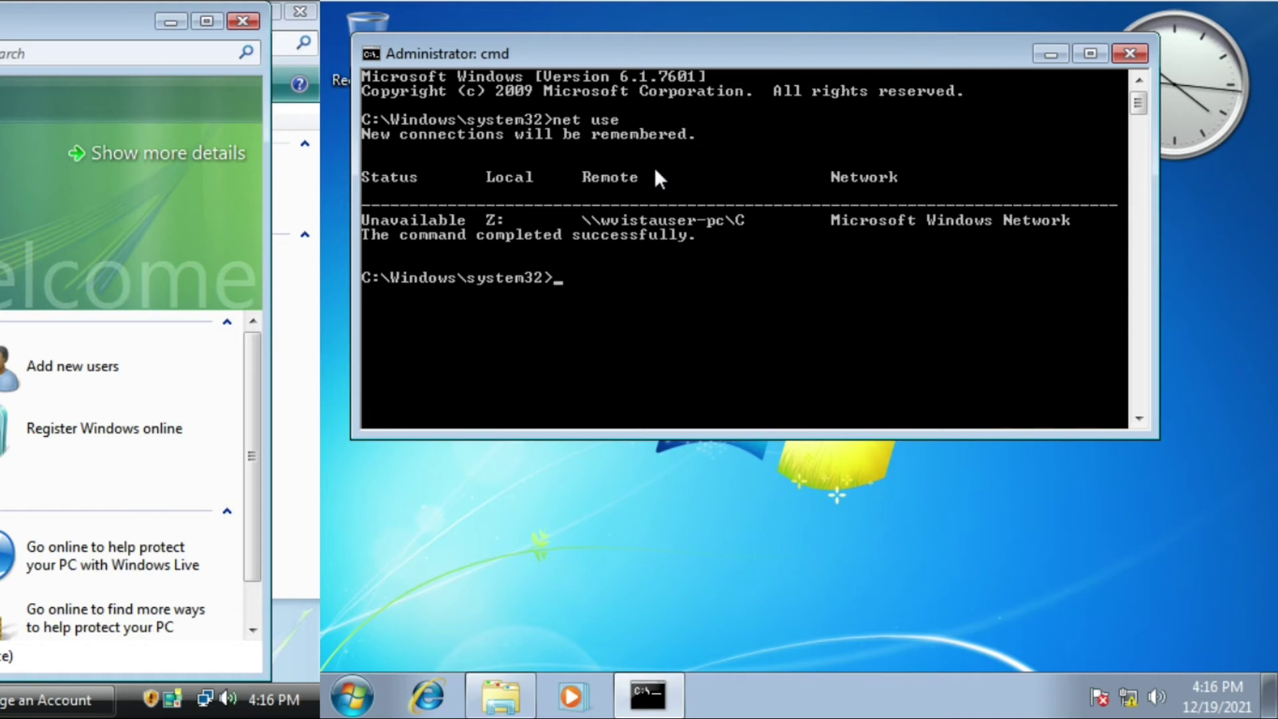
{"action": "type", "text": "net sue \\\\wvista"}
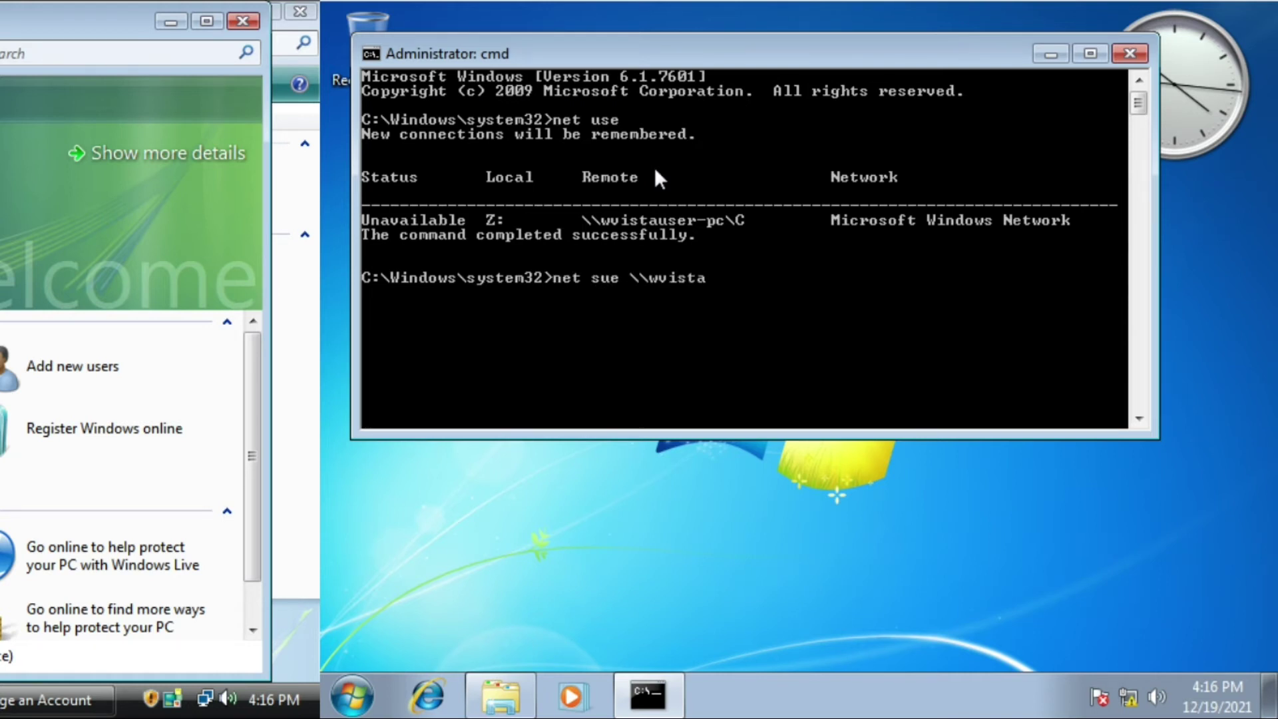
{"action": "type", "text": "user-pc\\C"}
{"action": "key", "text": "Return"}
- Correct the command and run net use \\wvistauser-pc\C /PERSISTENT:YES to connect to the Vista share
{"action": "key", "text": "Up"}
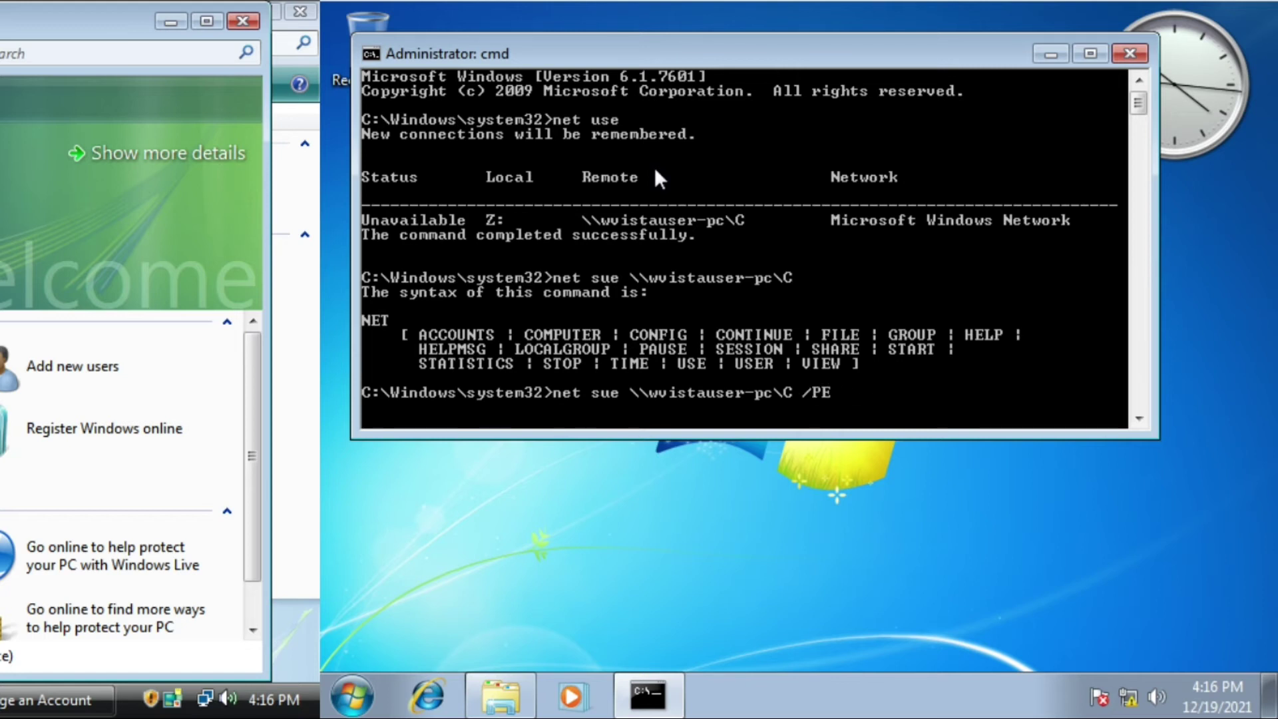
{"action": "type", "text": "RSISTENT:YES"}
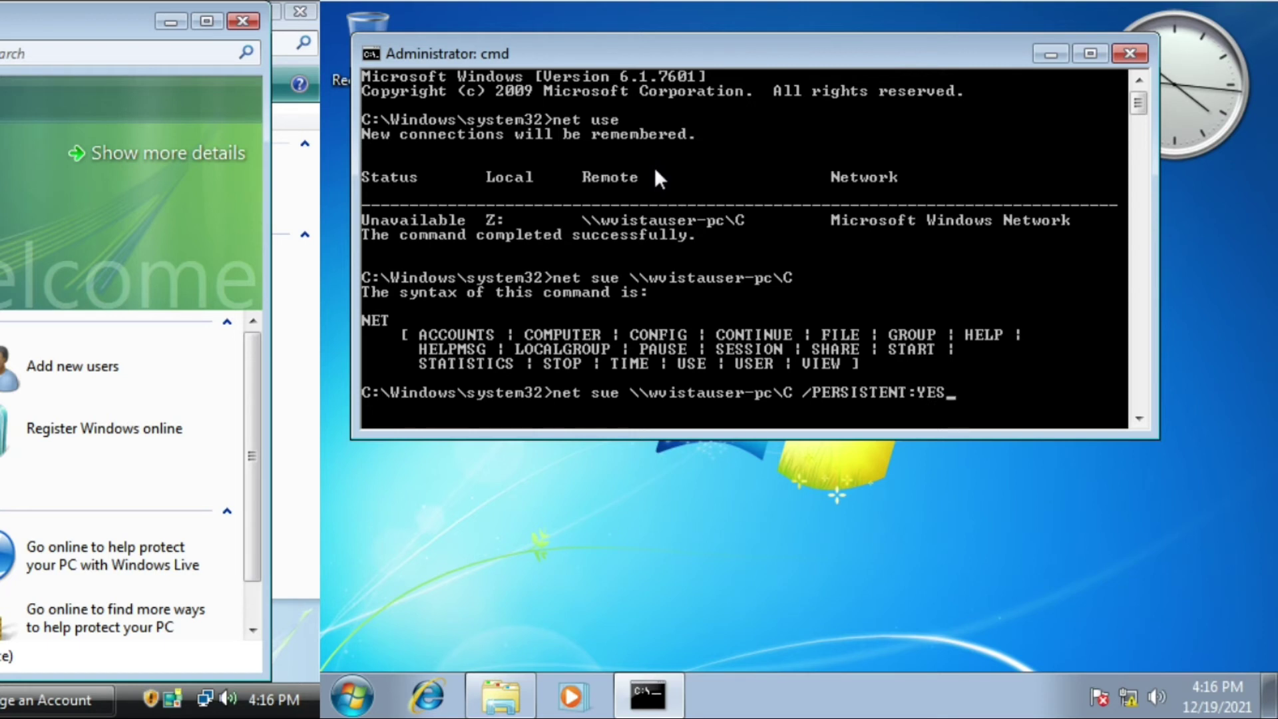
{"action": "key", "text": "ctrl+Left"}
{"action": "key", "text": "ctrl+Left"}
{"action": "key", "text": "ctrl+Left"}
{"action": "key", "text": "BackSpace"}
{"action": "key", "text": "Delete"}
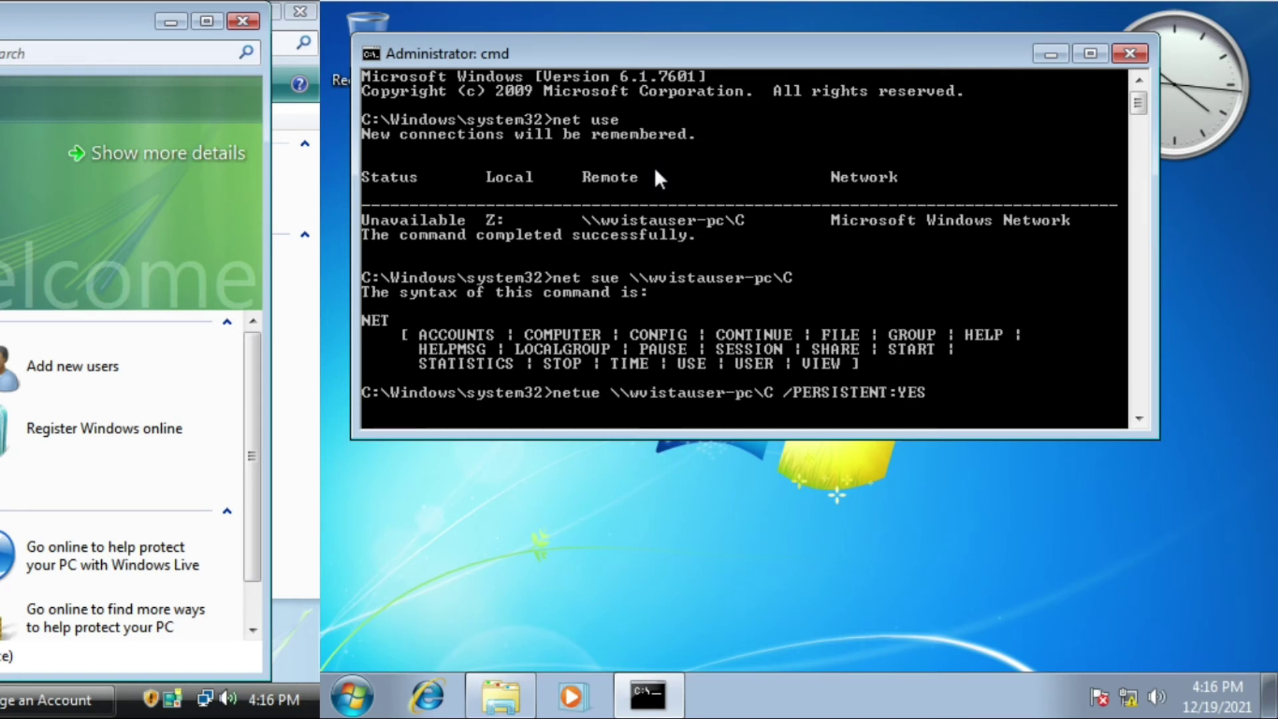
{"action": "key", "text": "Right"}
{"action": "type", "text": "s"}
{"action": "key", "text": "Return"}
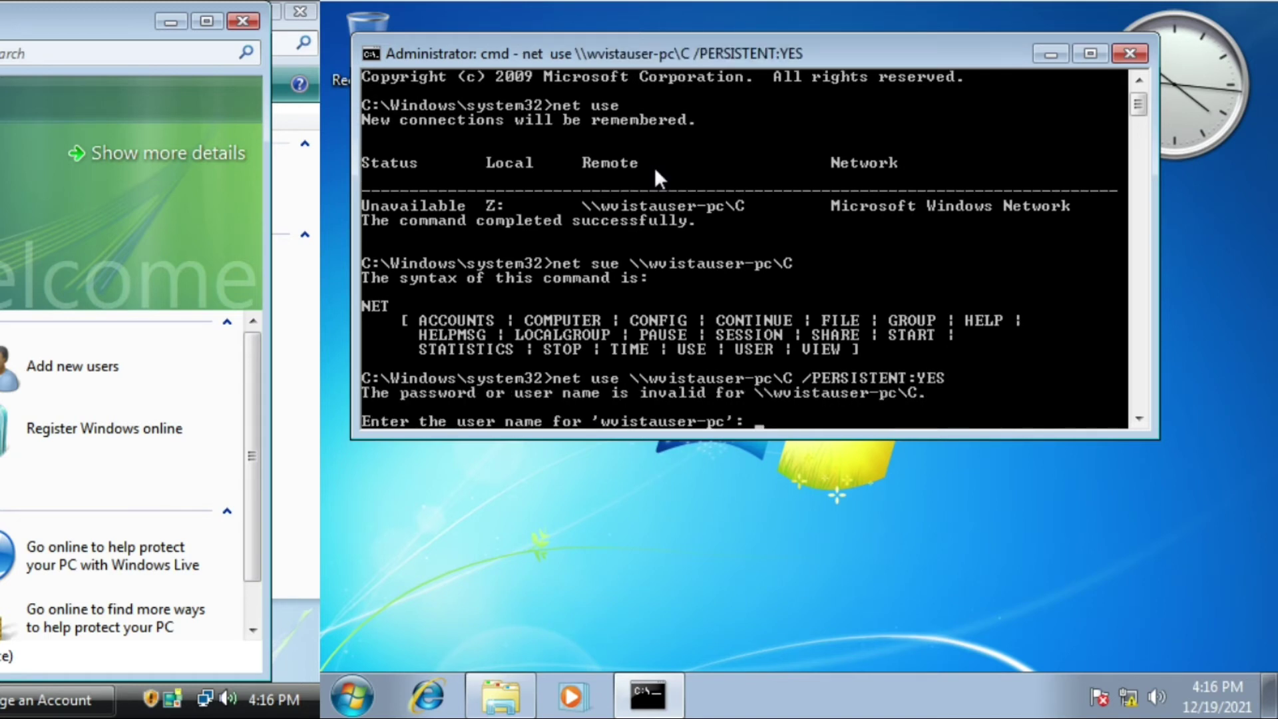
- Sign in to wvistauser-pc by entering the account's user name and submitting the account password
{"action": "type", "text": "EightSeven"}
{"action": "key", "text": "Return"}
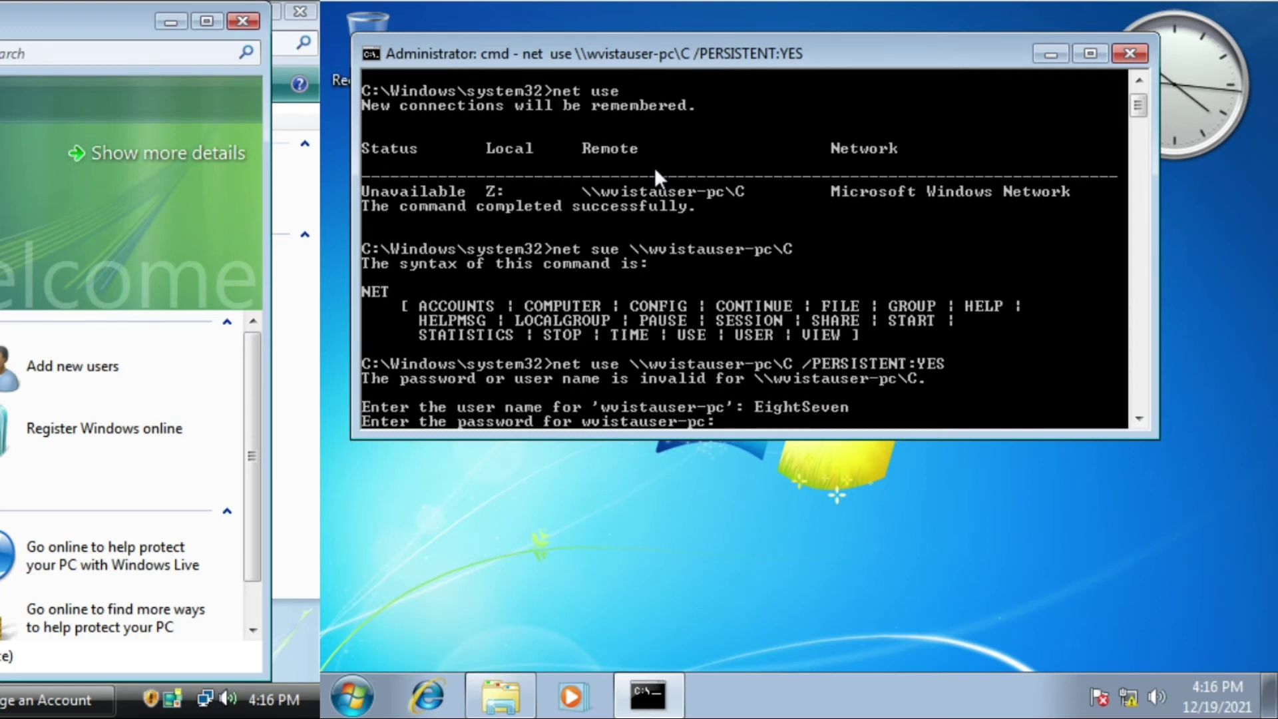
{"action": "key", "text": "Return"}
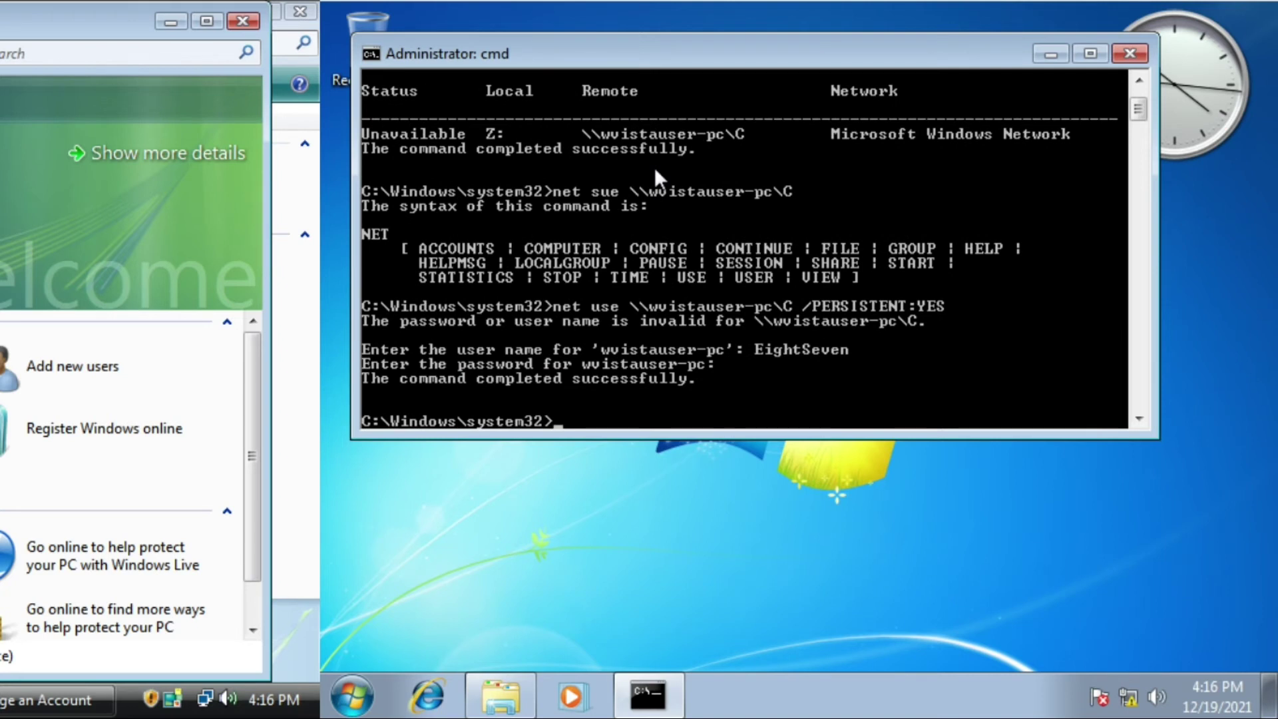
- Map the Vista share to drive X: with net use X: \\wvistauser-pc\C /PERSISTENT:YES
{"action": "key", "text": "Up"}
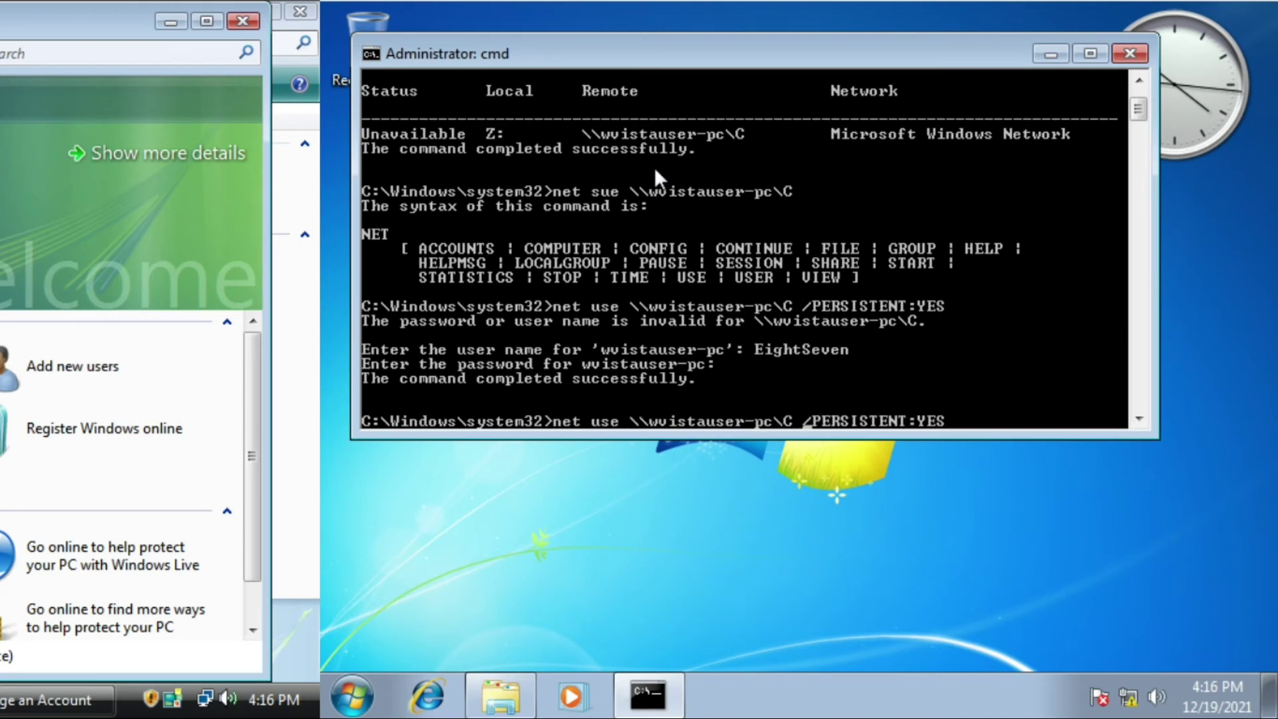
{"action": "type", "text": "X:"}
{"action": "key", "text": "Return"}
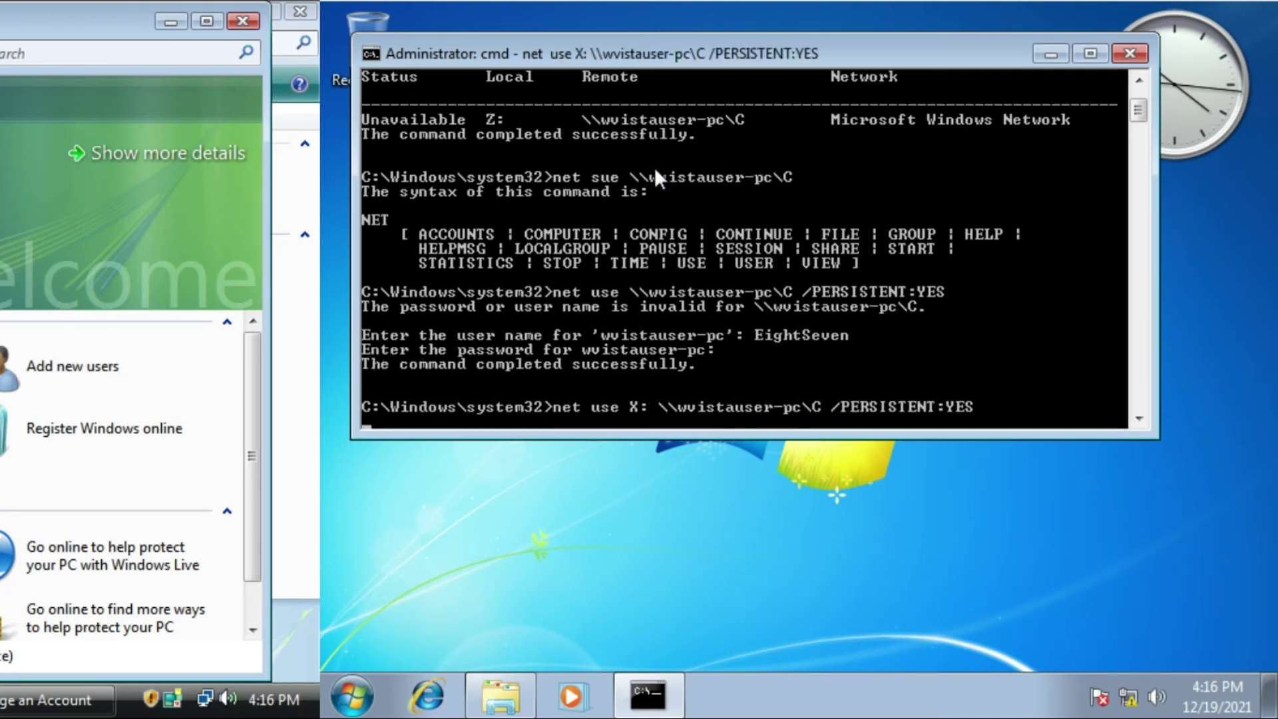
- Switch to drive X: and list the contents of its root directory
{"action": "type", "text": "X:"}
{"action": "key", "text": "Return"}
{"action": "type", "text": "dir"}
{"action": "key", "text": "Return"}
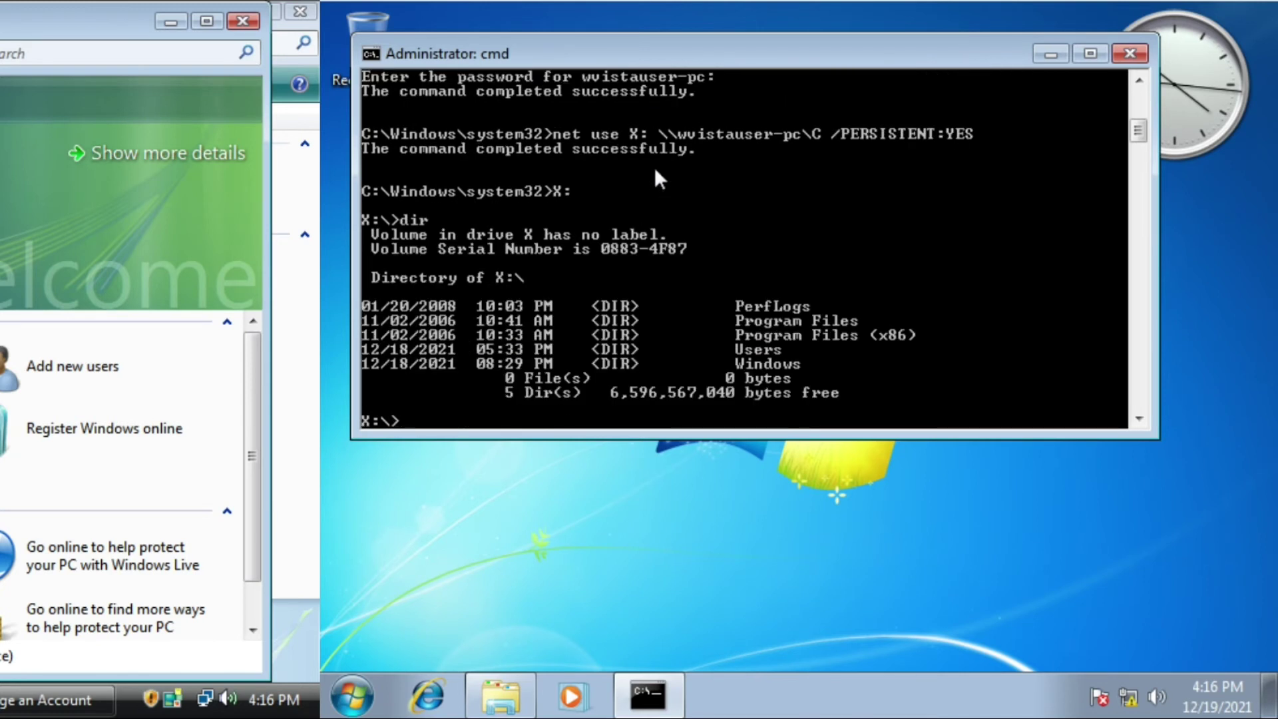
{"action": "type", "text": "cd.."}
{"action": "key", "text": "Return"}
{"action": "type", "text": "X:"}
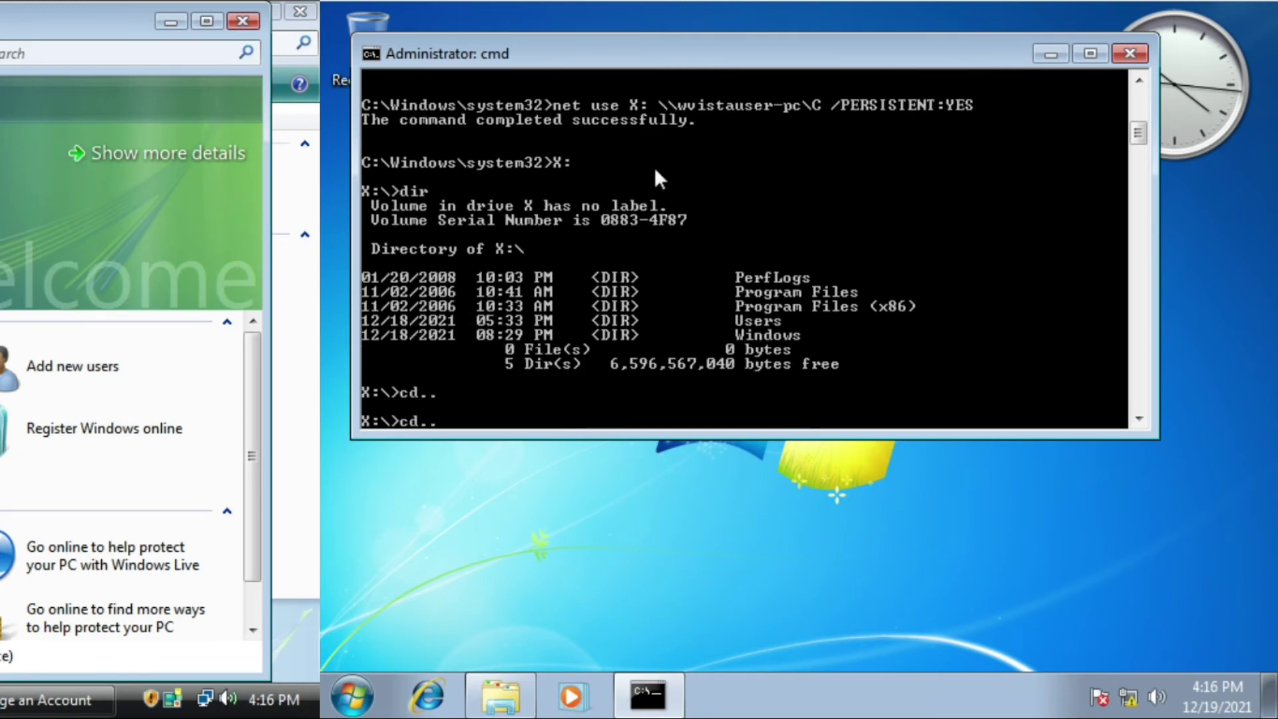
{"action": "key", "text": "BackSpace"}
{"action": "key", "text": "BackSpace"}
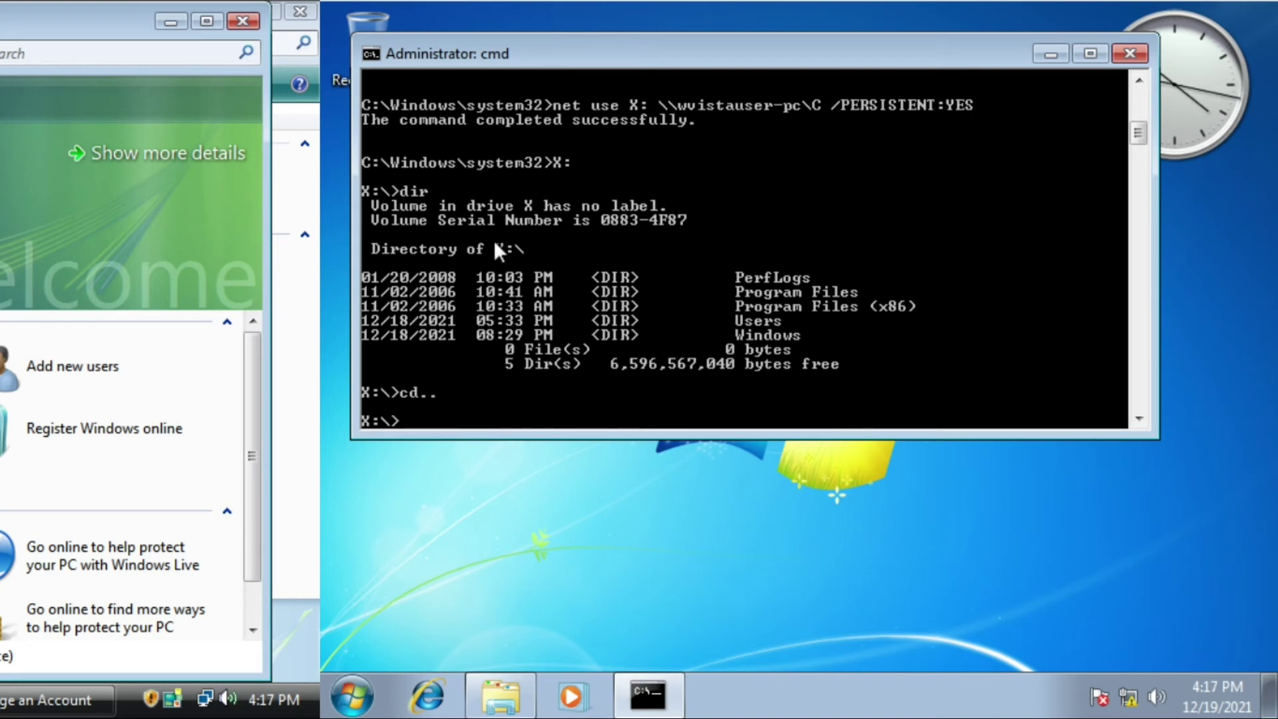
- Copy the X: drive onto C: with xcopy X:\ C:\ /c /e /h /r, declining to overwrite C:\pagefile.sys
{"action": "type", "text": "xcopy C"}
{"action": "key", "text": "BackSpace"}
{"action": "type", "text": "X:\\ C:\\ /c:\\ C:\\ /c"}
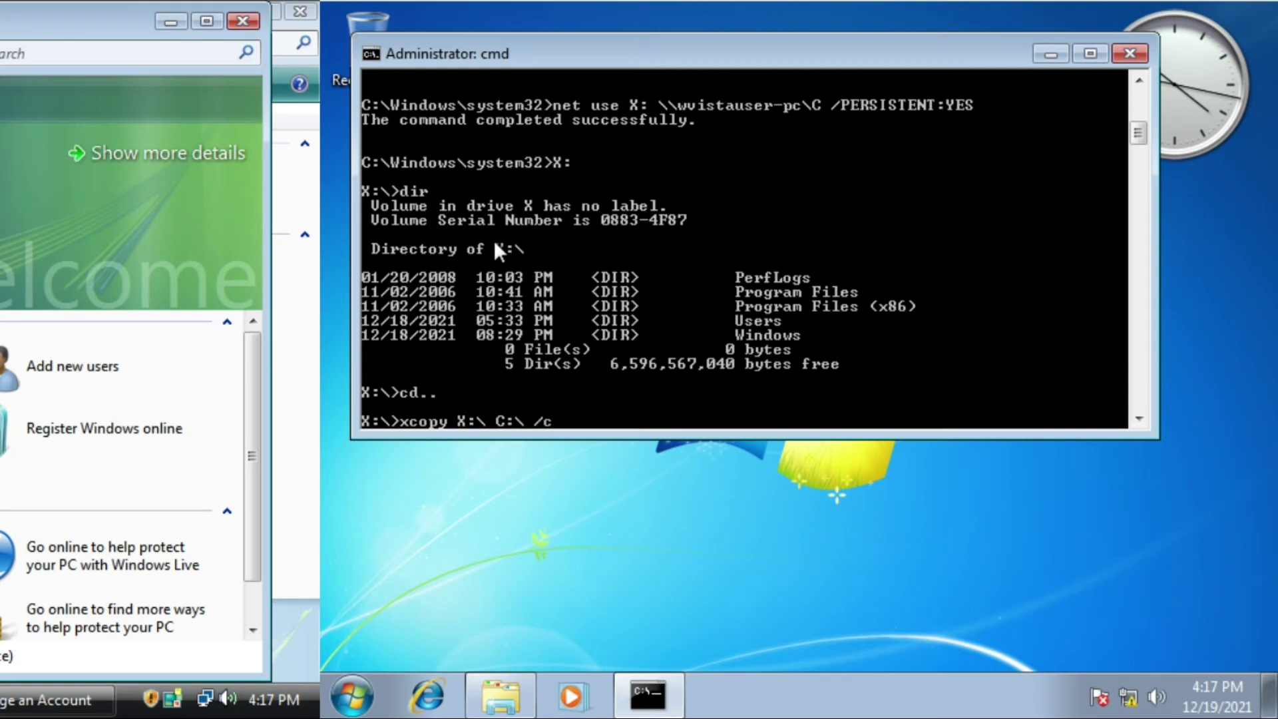
{"action": "type", "text": " /e /h /r"}
{"action": "key", "text": "Return"}
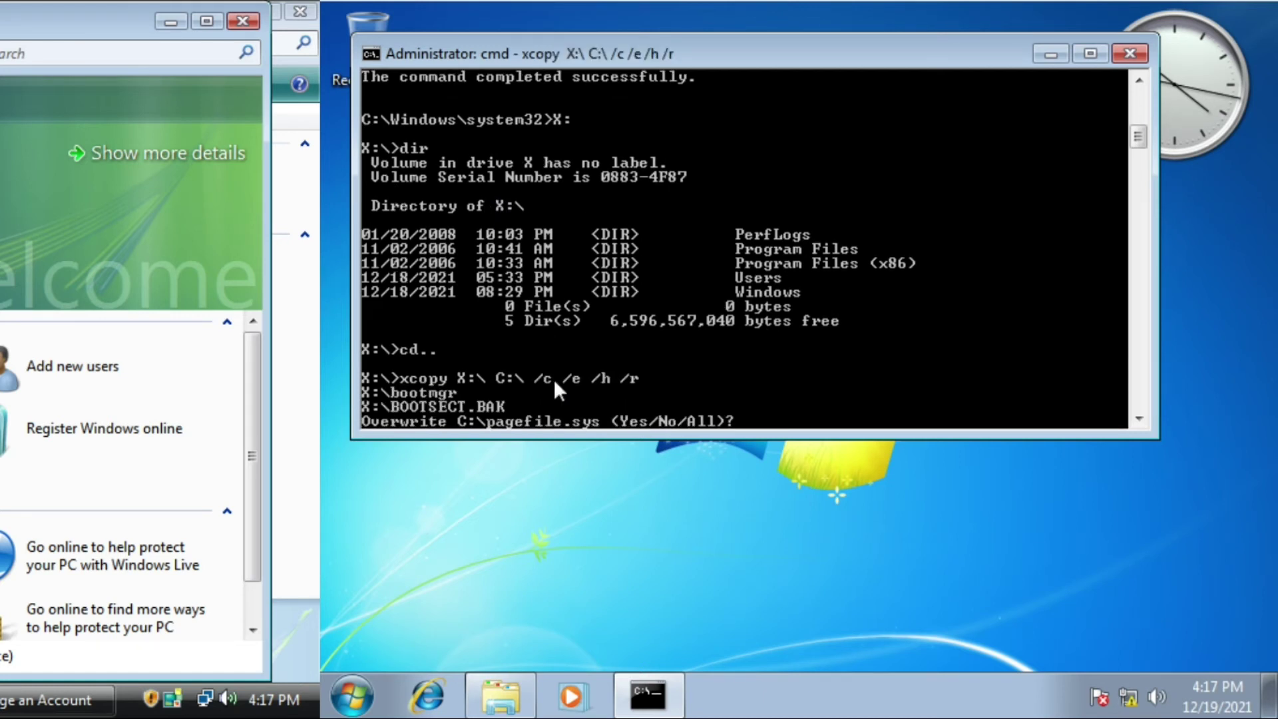
{"action": "type", "text": "n"}
{"action": "key", "text": "Return"}
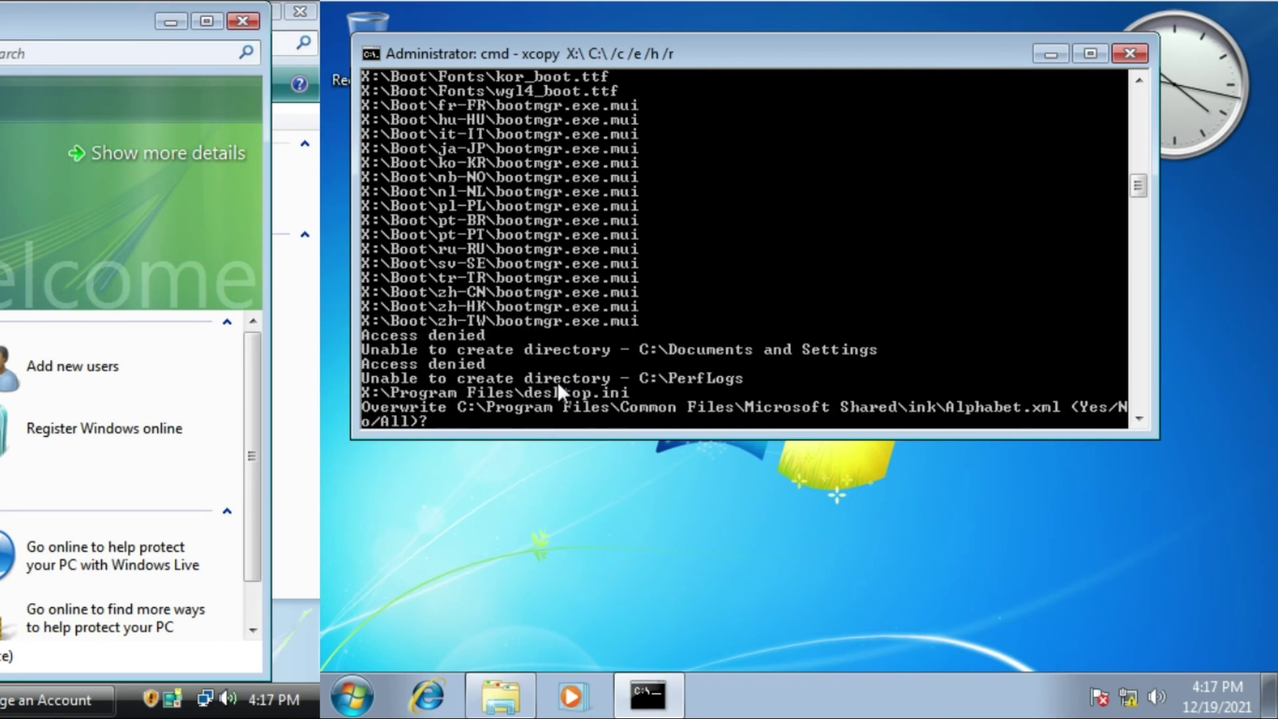
- Decline every xcopy overwrite prompt for existing files in C:\Program Files and C:\Program Files (x86)
{"action": "type", "text": "nnnnnnnnnnnnn"}
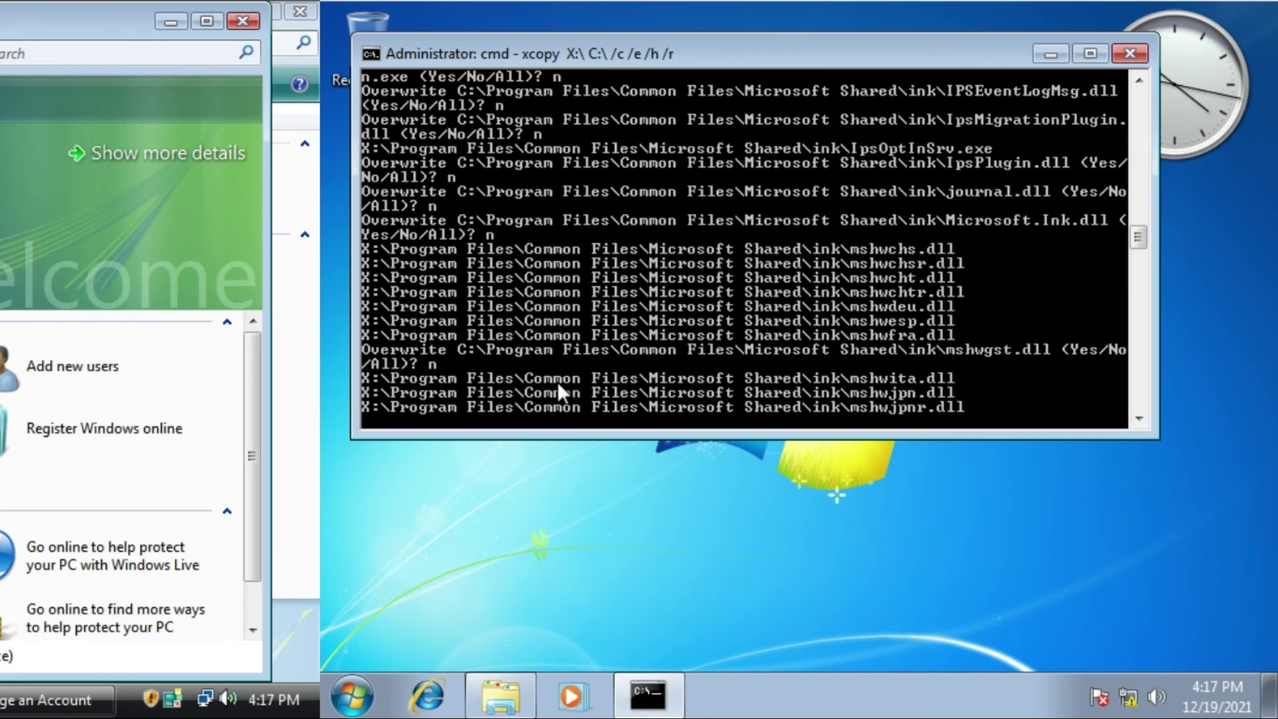
{"action": "type", "text": "nnnnnnnnnnnn"}
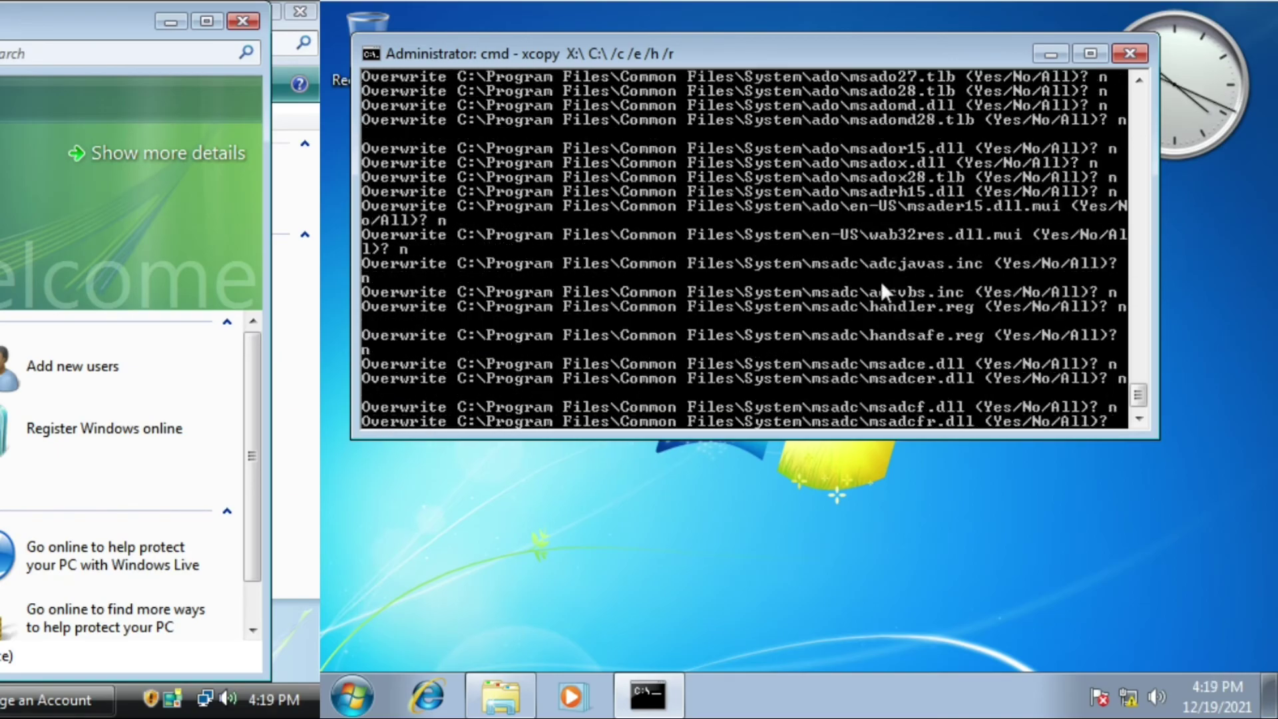
{"action": "type", "text": "nnnnnnnnnnnnnnnnnnnn"}
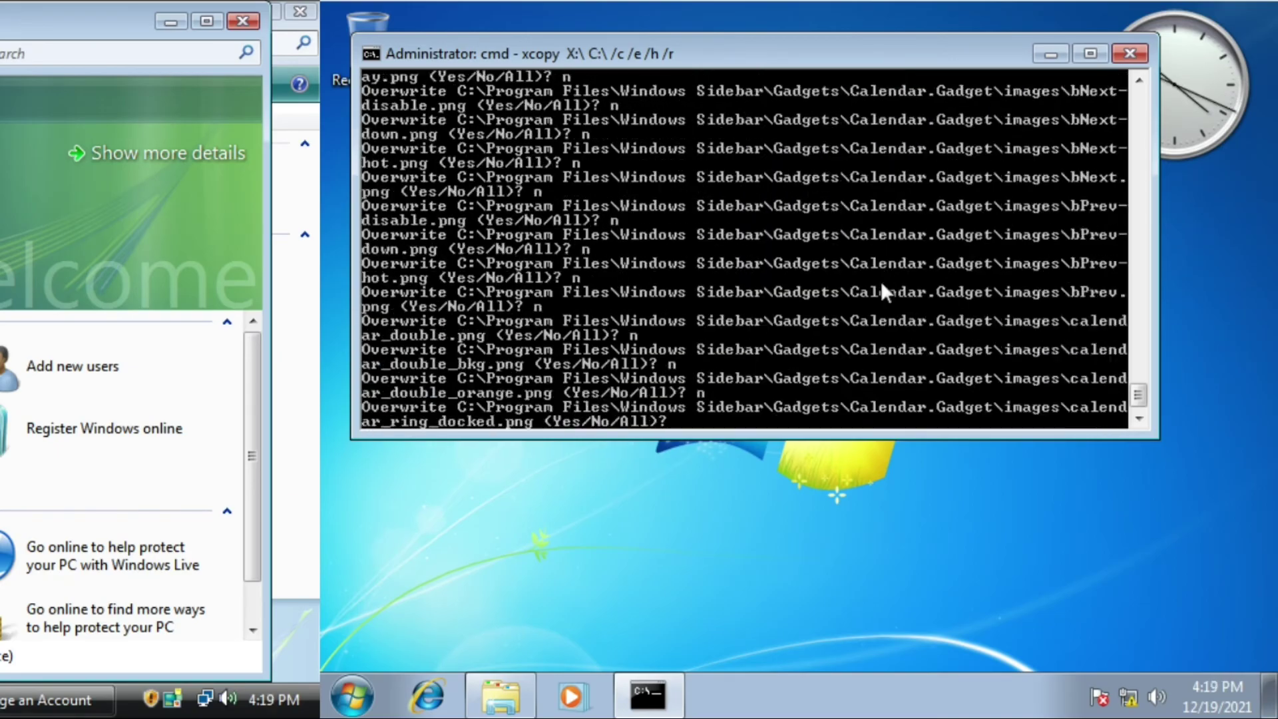
{"action": "type", "text": "n"}
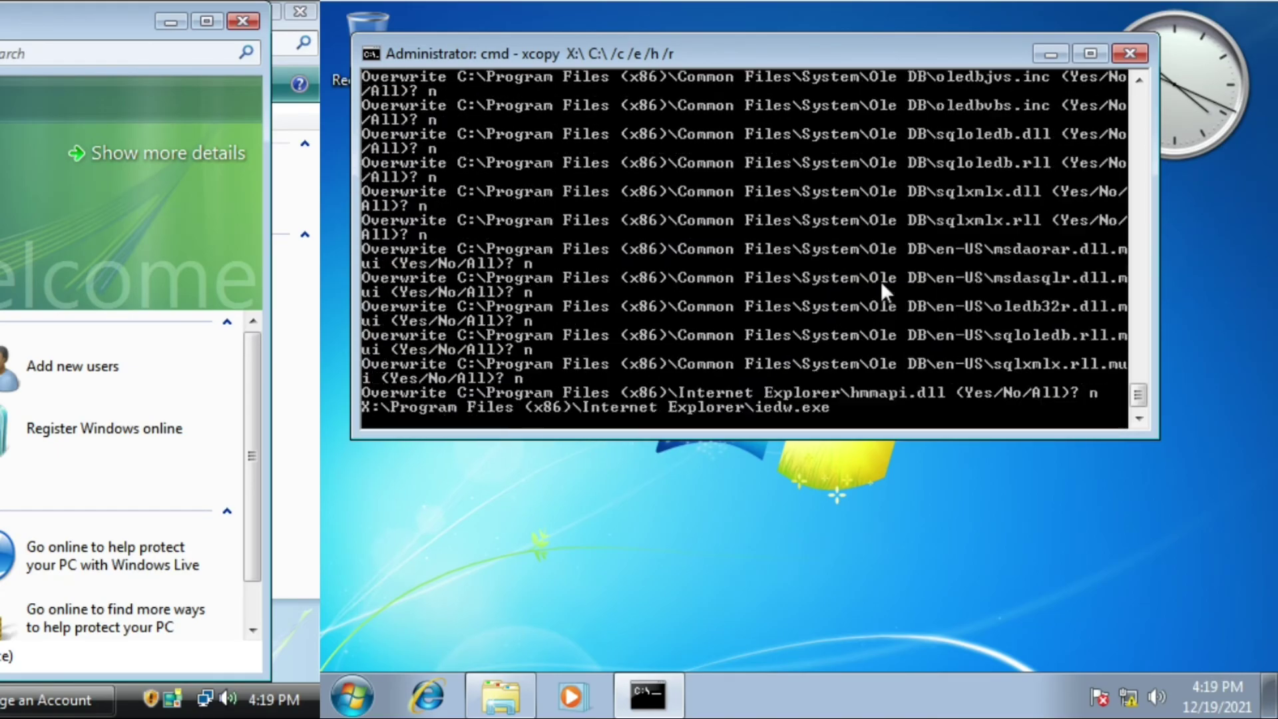
{"action": "type", "text": "nnnnnnnnnnnnnnnnnnnnnnnnnnnnnnnnnnnnnnnnnnnnnnnnnnnnnnnnnnna"}
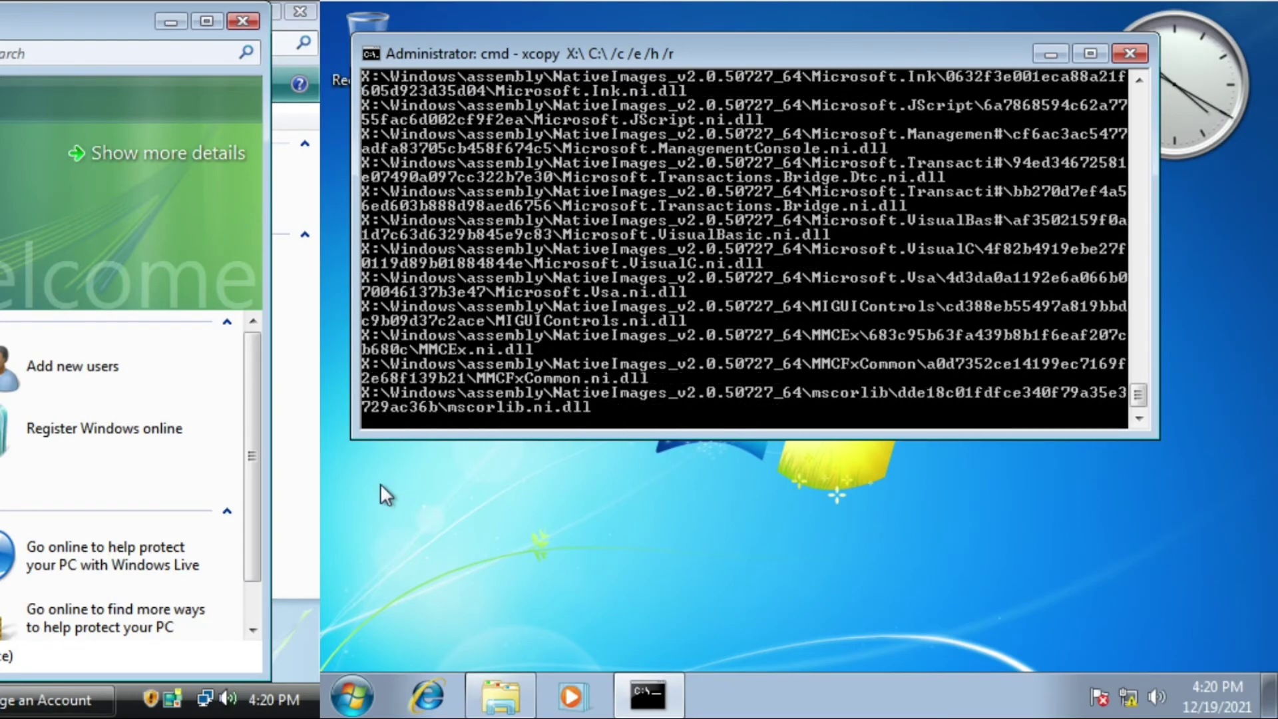
- Answer No to the overwrite prompts for existing files in the Branding, Cursors, Help and IME folders of C:\Windows
{"action": "type", "text": "nnnnnnnnnnnnnnnnnnnnnnnnnnnnnnnnnnnnnnnn"}
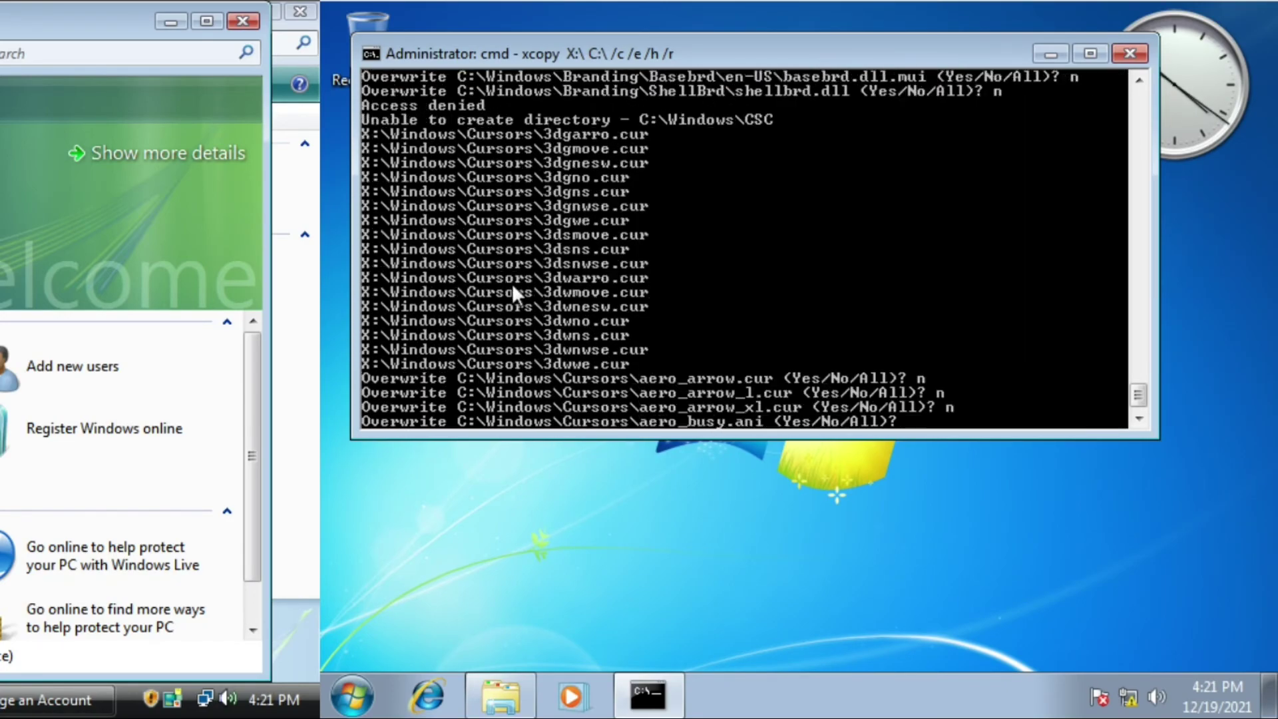
{"action": "type", "text": "nnnnnnnnnnnnnnnnnnnnnnnnnnnnnnnnnnnnnnnn"}
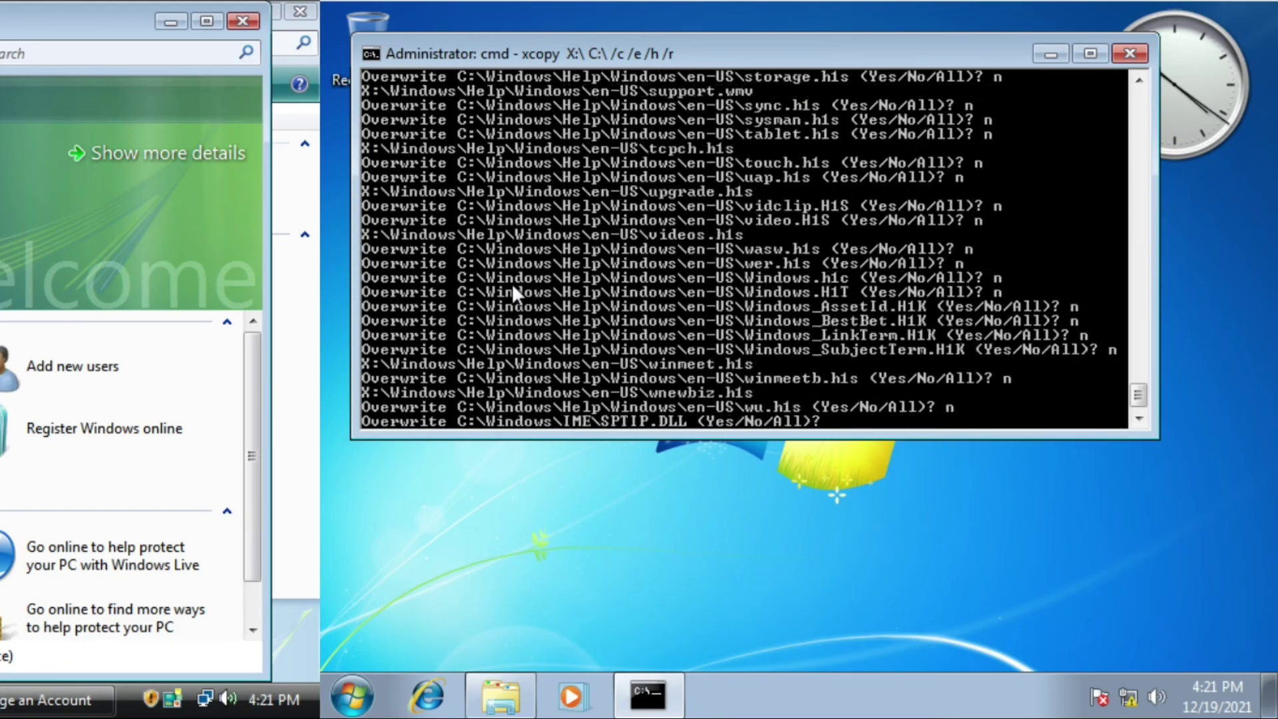
{"action": "type", "text": "nnnnnnnnnnnnnnnnnnnn"}
{"action": "key", "text": "n"}
{"action": "key", "text": "n"}
{"action": "key", "text": "n"}
{"action": "key", "text": "n"}
{"action": "key", "text": "n"}
{"action": "key", "text": "n"}
{"action": "key", "text": "n"}
{"action": "key", "text": "n"}
{"action": "key", "text": "n"}
{"action": "key", "text": "n"}
{"action": "key", "text": "n"}
{"action": "key", "text": "n"}
{"action": "key", "text": "n"}
{"action": "key", "text": "n"}
{"action": "key", "text": "n"}
{"action": "key", "text": "n"}
{"action": "key", "text": "n"}
{"action": "key", "text": "n"}
{"action": "key", "text": "n"}
{"action": "key", "text": "n"}
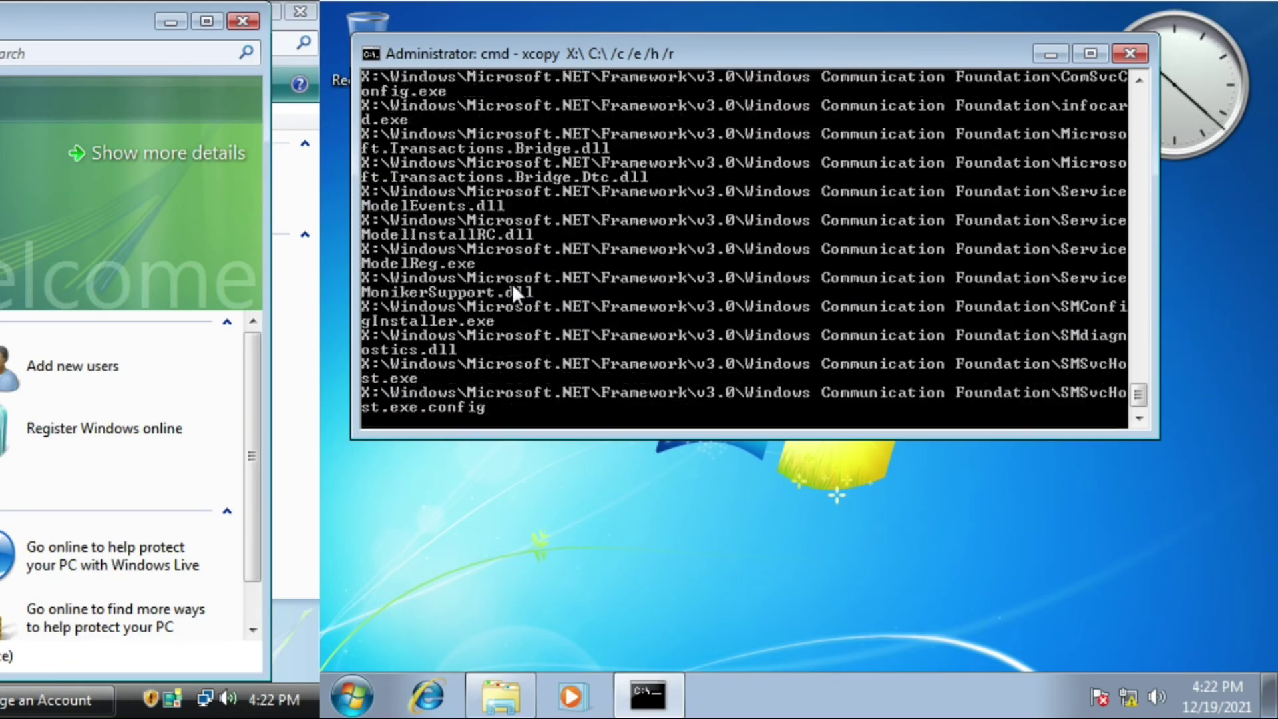
- Keep the existing C:\Windows\System32 files, including its en-US and IME subfolders, by answering n to each overwrite prompt
{"action": "key", "text": "n"}
{"action": "key", "text": "n"}
{"action": "key", "text": "n"}
{"action": "key", "text": "n"}
{"action": "key", "text": "n"}
{"action": "key", "text": "n"}
{"action": "key", "text": "n"}
{"action": "key", "text": "n"}
{"action": "key", "text": "n"}
{"action": "key", "text": "n"}
{"action": "key", "text": "n"}
{"action": "key", "text": "n"}
{"action": "key", "text": "n"}
{"action": "key", "text": "n"}
{"action": "key", "text": "n"}
{"action": "key", "text": "n"}
{"action": "key", "text": "n"}
{"action": "key", "text": "n"}
{"action": "key", "text": "n"}
{"action": "key", "text": "n"}
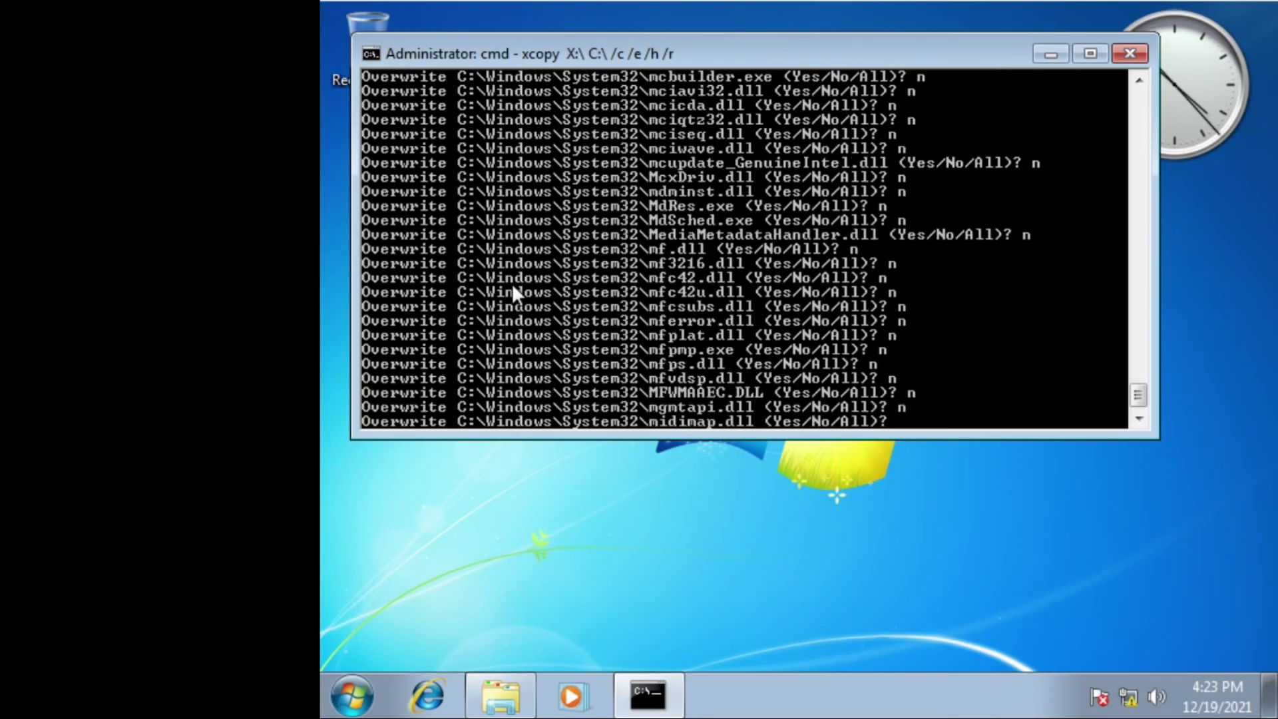
{"action": "key", "text": "n"}
{"action": "key", "text": "n"}
{"action": "key", "text": "n"}
{"action": "key", "text": "n"}
{"action": "key", "text": "n"}
{"action": "key", "text": "n"}
{"action": "key", "text": "n"}
{"action": "key", "text": "n"}
{"action": "key", "text": "n"}
{"action": "key", "text": "n"}
{"action": "key", "text": "n"}
{"action": "key", "text": "n"}
{"action": "key", "text": "n"}
{"action": "key", "text": "n"}
{"action": "key", "text": "n"}
{"action": "key", "text": "n"}
{"action": "key", "text": "n"}
{"action": "key", "text": "n"}
{"action": "key", "text": "n"}
{"action": "key", "text": "n"}
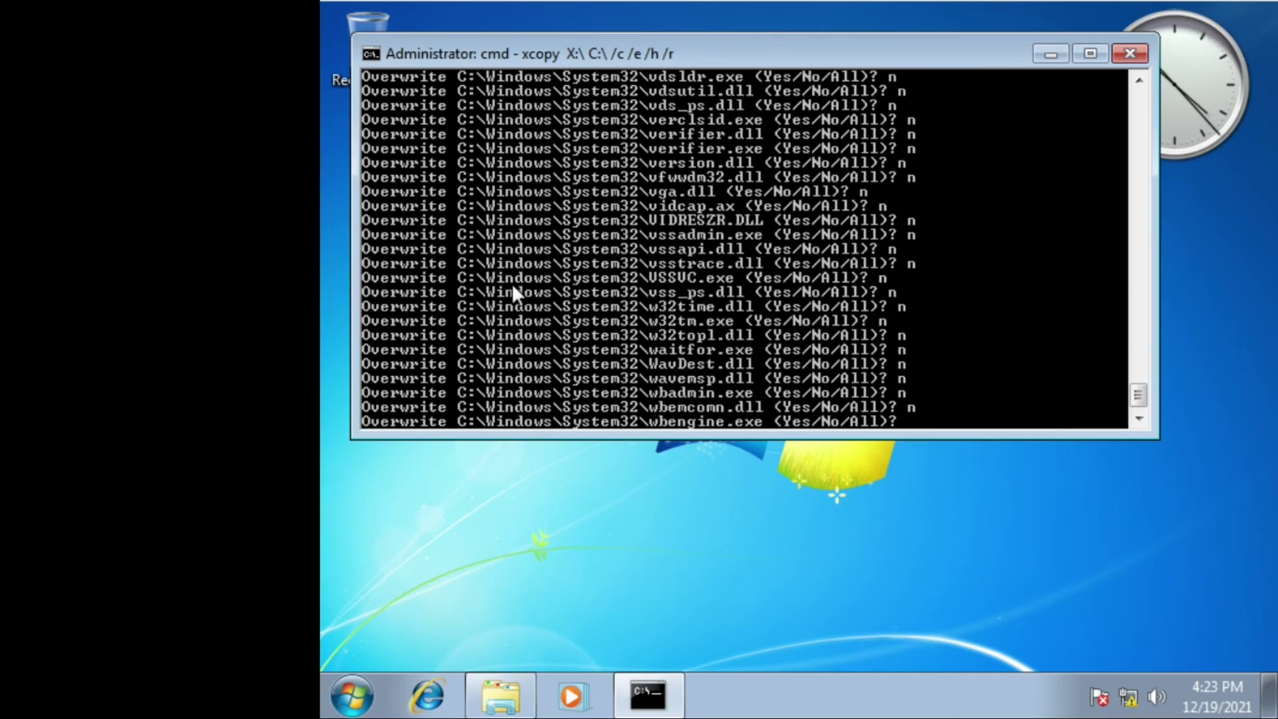
{"action": "key", "text": "n"}
{"action": "key", "text": "n"}
{"action": "key", "text": "n"}
{"action": "key", "text": "n"}
{"action": "key", "text": "n"}
{"action": "key", "text": "n"}
{"action": "key", "text": "n"}
{"action": "key", "text": "n"}
{"action": "key", "text": "n"}
{"action": "key", "text": "n"}
{"action": "key", "text": "n"}
{"action": "key", "text": "n"}
{"action": "key", "text": "n"}
{"action": "key", "text": "n"}
{"action": "key", "text": "n"}
{"action": "key", "text": "n"}
{"action": "key", "text": "n"}
{"action": "key", "text": "n"}
{"action": "key", "text": "n"}
{"action": "key", "text": "n"}
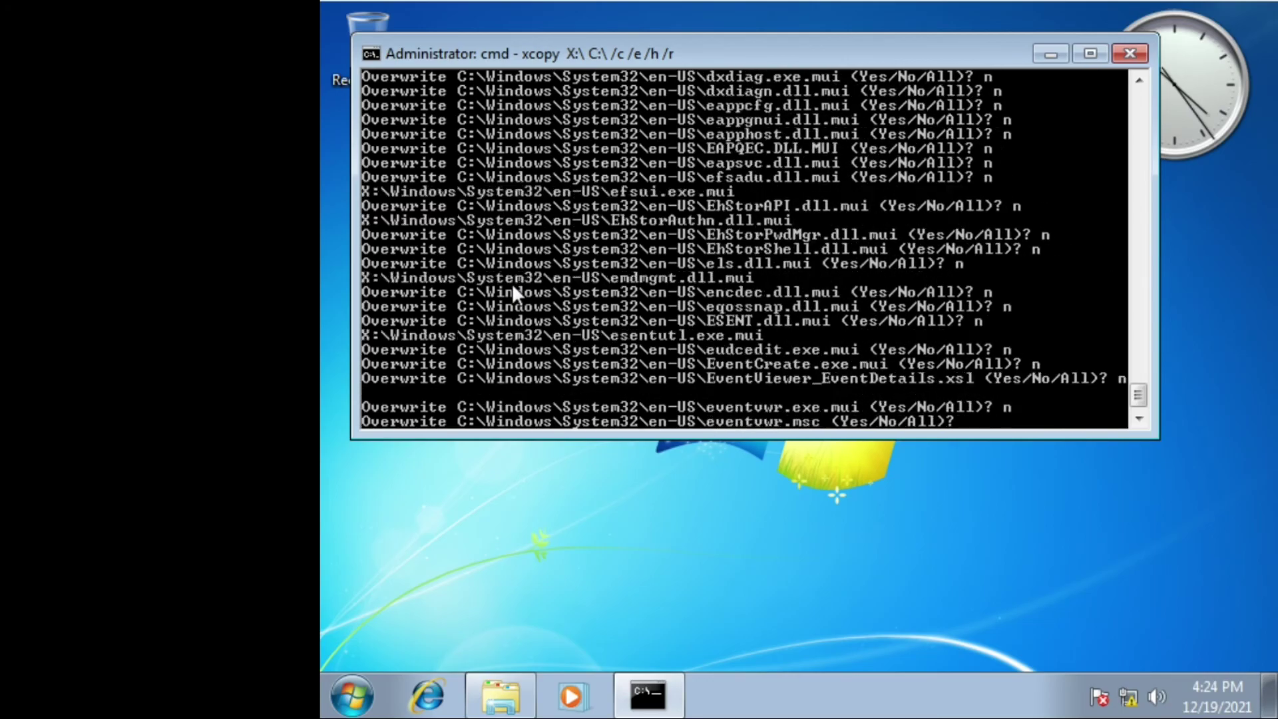
{"action": "key", "text": "n"}
{"action": "key", "text": "n"}
{"action": "key", "text": "n"}
{"action": "key", "text": "n"}
{"action": "key", "text": "n"}
{"action": "key", "text": "n"}
{"action": "key", "text": "n"}
{"action": "key", "text": "n"}
{"action": "key", "text": "n"}
{"action": "key", "text": "n"}
{"action": "key", "text": "n"}
{"action": "key", "text": "n"}
{"action": "key", "text": "n"}
{"action": "key", "text": "n"}
{"action": "key", "text": "n"}
{"action": "key", "text": "n"}
{"action": "key", "text": "n"}
{"action": "key", "text": "n"}
{"action": "key", "text": "n"}
{"action": "key", "text": "n"}
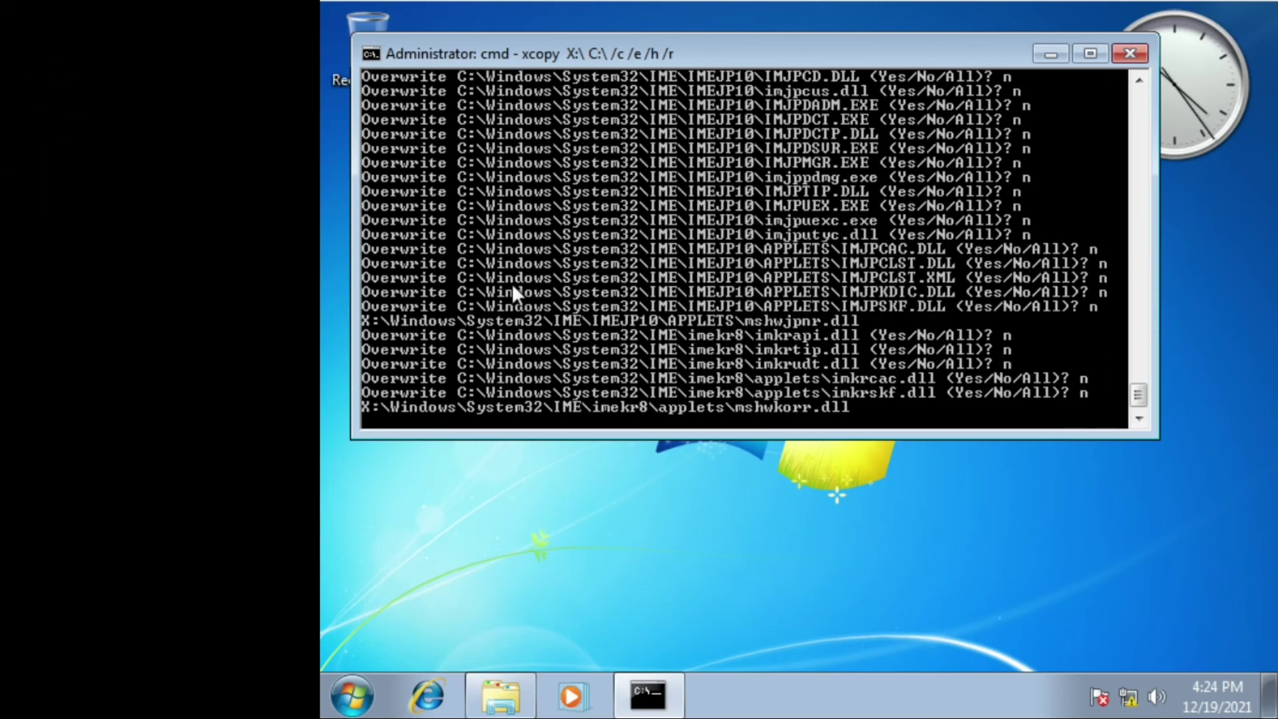
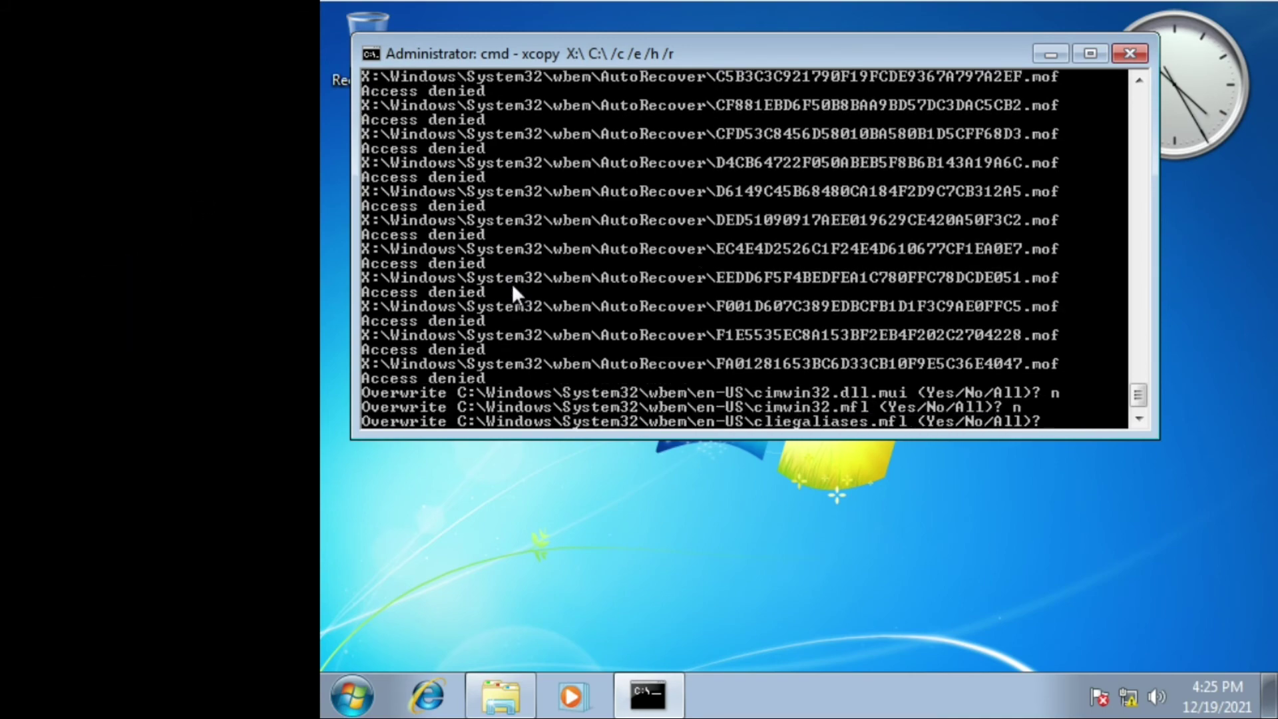
- Decline overwriting the existing files in C:\Windows\System32\wbem\en-US and those at the start of C:\Windows\SysWOW64, up to bopomofo.uce
{"action": "key", "text": "n"}
{"action": "key", "text": "n"}
{"action": "key", "text": "n"}
{"action": "key", "text": "n"}
{"action": "key", "text": "n"}
{"action": "key", "text": "n"}
{"action": "key", "text": "n"}
{"action": "key", "text": "n"}
{"action": "key", "text": "n"}
{"action": "key", "text": "n"}
{"action": "key", "text": "n"}
{"action": "key", "text": "n"}
{"action": "key", "text": "n"}
{"action": "key", "text": "n"}
{"action": "key", "text": "n"}
{"action": "key", "text": "n"}
{"action": "key", "text": "n"}
{"action": "key", "text": "n"}
{"action": "key", "text": "n"}
{"action": "key", "text": "n"}
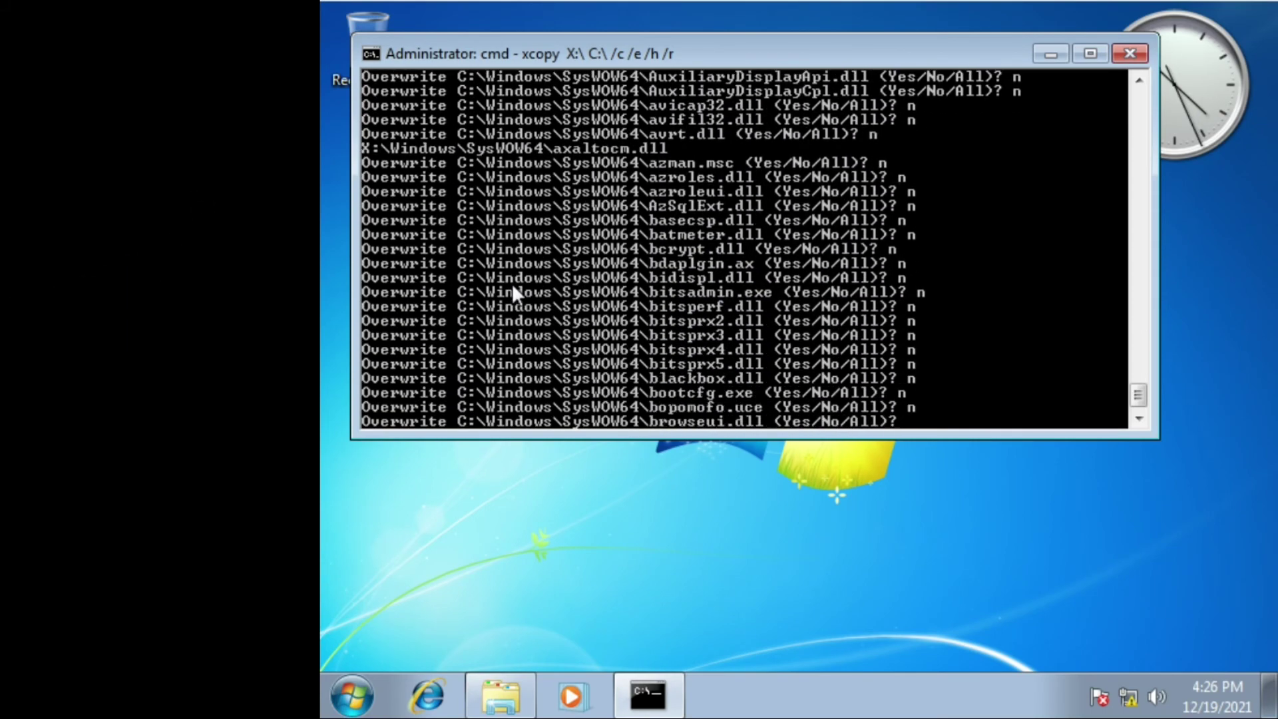
- Answer No to each xcopy overwrite prompt for existing C:\Windows\SysWOW64 files from browseui.dll through KBDMAC.DLL
{"action": "key", "text": "n"}
{"action": "key", "text": "n"}
{"action": "key", "text": "n"}
{"action": "key", "text": "n"}
{"action": "key", "text": "n"}
{"action": "key", "text": "n"}
{"action": "key", "text": "n"}
{"action": "key", "text": "n"}
{"action": "key", "text": "n"}
{"action": "key", "text": "n"}
{"action": "key", "text": "n"}
{"action": "key", "text": "n"}
{"action": "key", "text": "n"}
{"action": "key", "text": "n"}
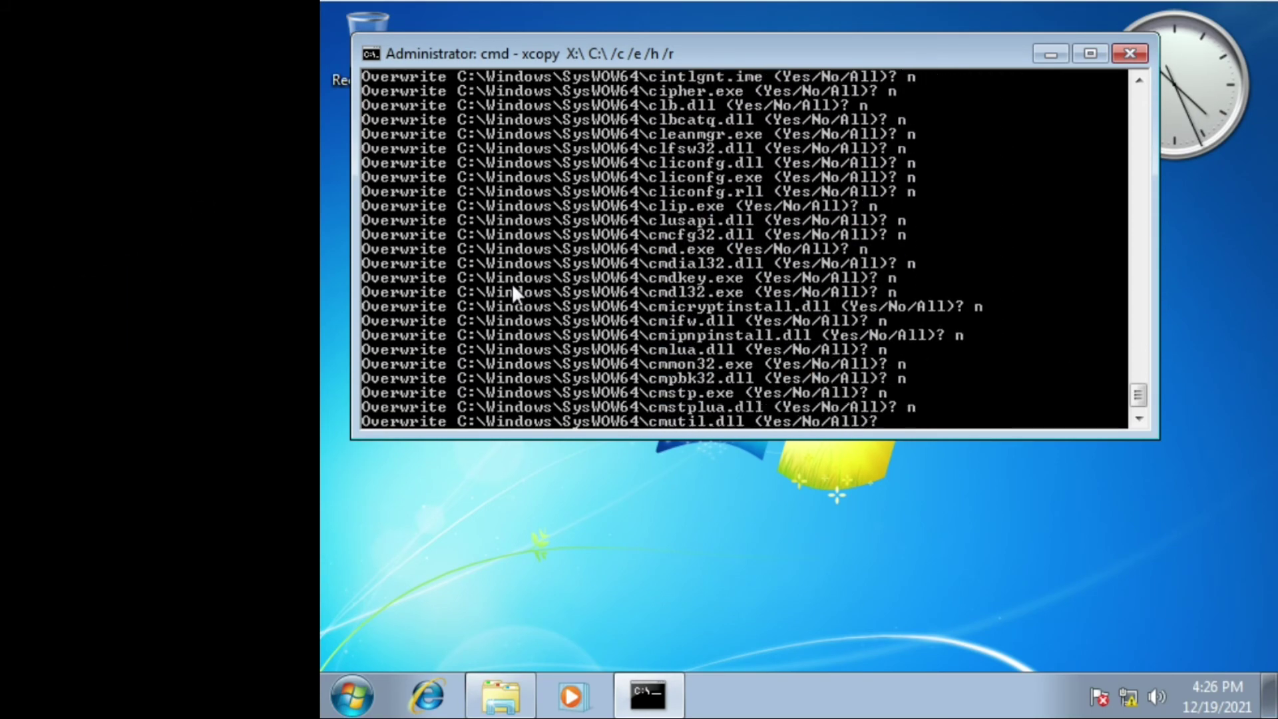
{"action": "key", "text": "n"}
{"action": "key", "text": "n"}
{"action": "key", "text": "n"}
{"action": "key", "text": "n"}
{"action": "key", "text": "n"}
{"action": "key", "text": "n"}
{"action": "key", "text": "n"}
{"action": "key", "text": "n"}
{"action": "key", "text": "n"}
{"action": "key", "text": "n"}
{"action": "key", "text": "n"}
{"action": "key", "text": "n"}
{"action": "key", "text": "n"}
{"action": "key", "text": "n"}
{"action": "key", "text": "n"}
{"action": "key", "text": "n"}
{"action": "key", "text": "n"}
{"action": "key", "text": "n"}
{"action": "key", "text": "n"}
{"action": "key", "text": "n"}
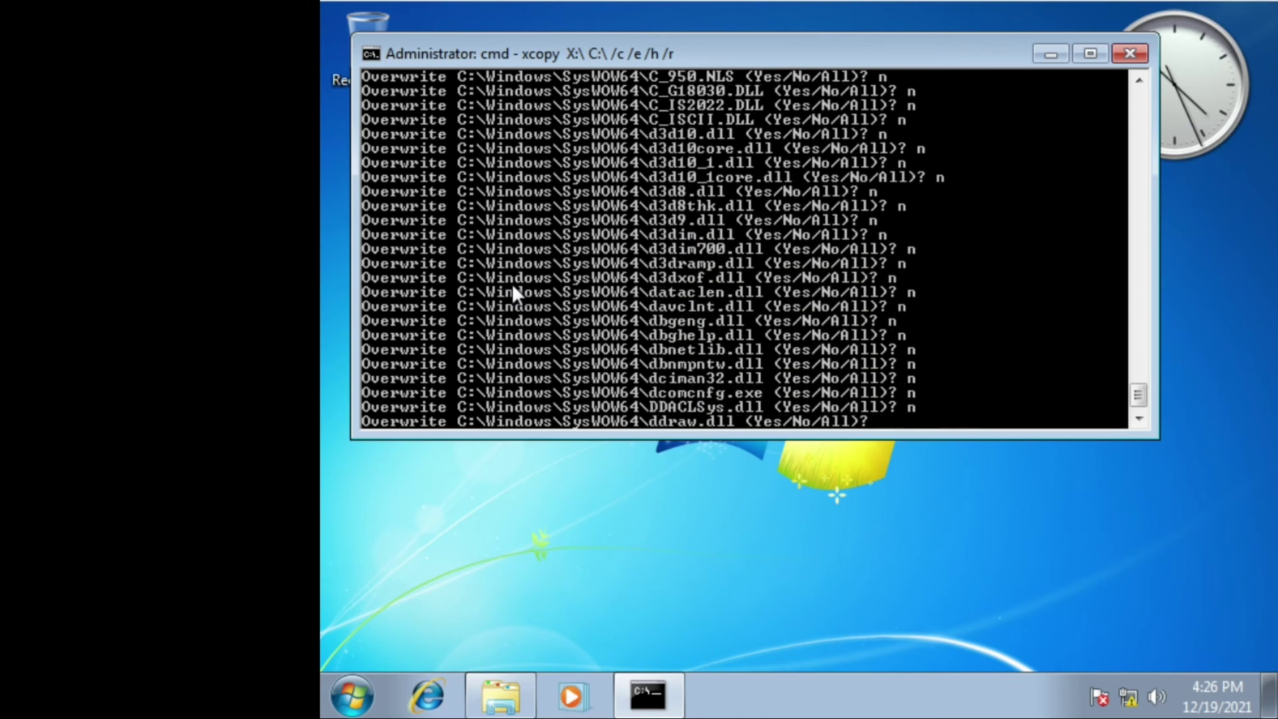
{"action": "key", "text": "n"}
{"action": "key", "text": "n"}
{"action": "key", "text": "n"}
{"action": "key", "text": "n"}
{"action": "key", "text": "n"}
{"action": "key", "text": "n"}
{"action": "key", "text": "n"}
{"action": "key", "text": "n"}
{"action": "key", "text": "n"}
{"action": "key", "text": "n"}
{"action": "key", "text": "n"}
{"action": "key", "text": "n"}
{"action": "key", "text": "n"}
{"action": "key", "text": "n"}
{"action": "key", "text": "n"}
{"action": "key", "text": "n"}
{"action": "key", "text": "n"}
{"action": "key", "text": "n"}
{"action": "key", "text": "n"}
{"action": "key", "text": "n"}
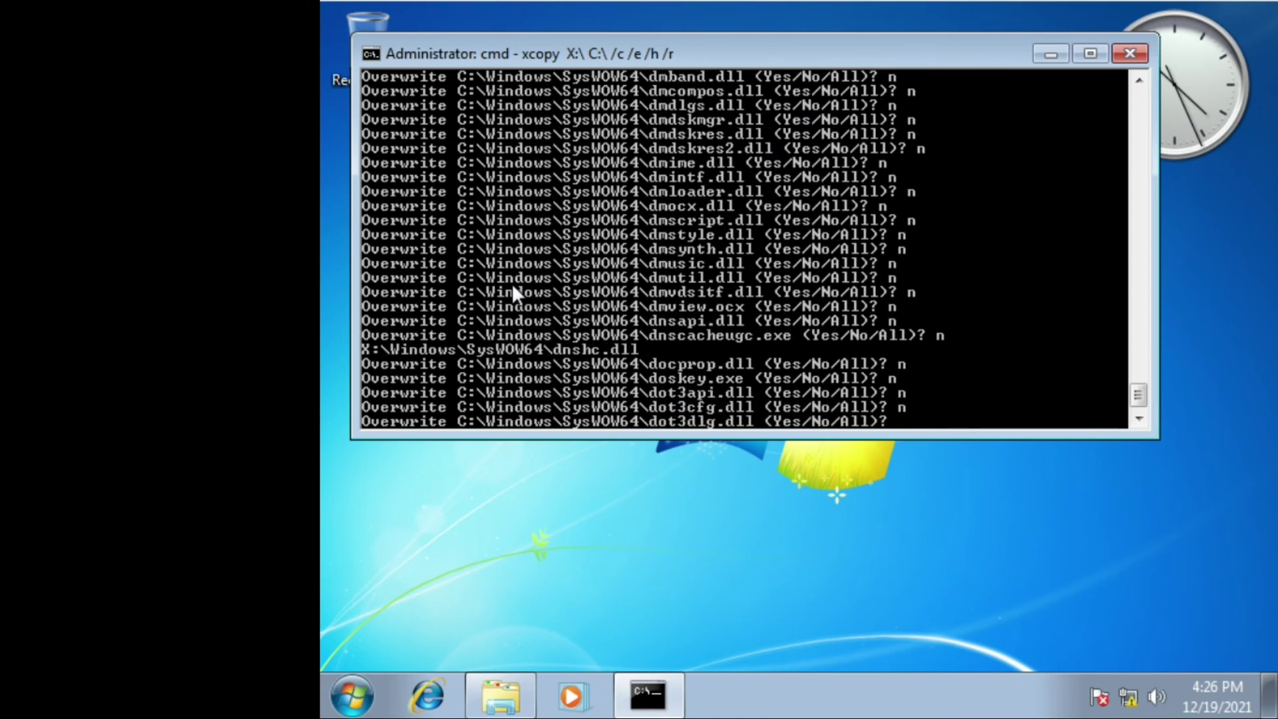
{"action": "key", "text": "n"}
{"action": "key", "text": "n"}
{"action": "key", "text": "n"}
{"action": "key", "text": "n"}
{"action": "key", "text": "n"}
{"action": "key", "text": "n"}
{"action": "key", "text": "n"}
{"action": "key", "text": "n"}
{"action": "key", "text": "n"}
{"action": "key", "text": "n"}
{"action": "key", "text": "n"}
{"action": "key", "text": "n"}
{"action": "key", "text": "n"}
{"action": "key", "text": "n"}
{"action": "key", "text": "n"}
{"action": "key", "text": "n"}
{"action": "key", "text": "n"}
{"action": "key", "text": "n"}
{"action": "key", "text": "n"}
{"action": "key", "text": "n"}
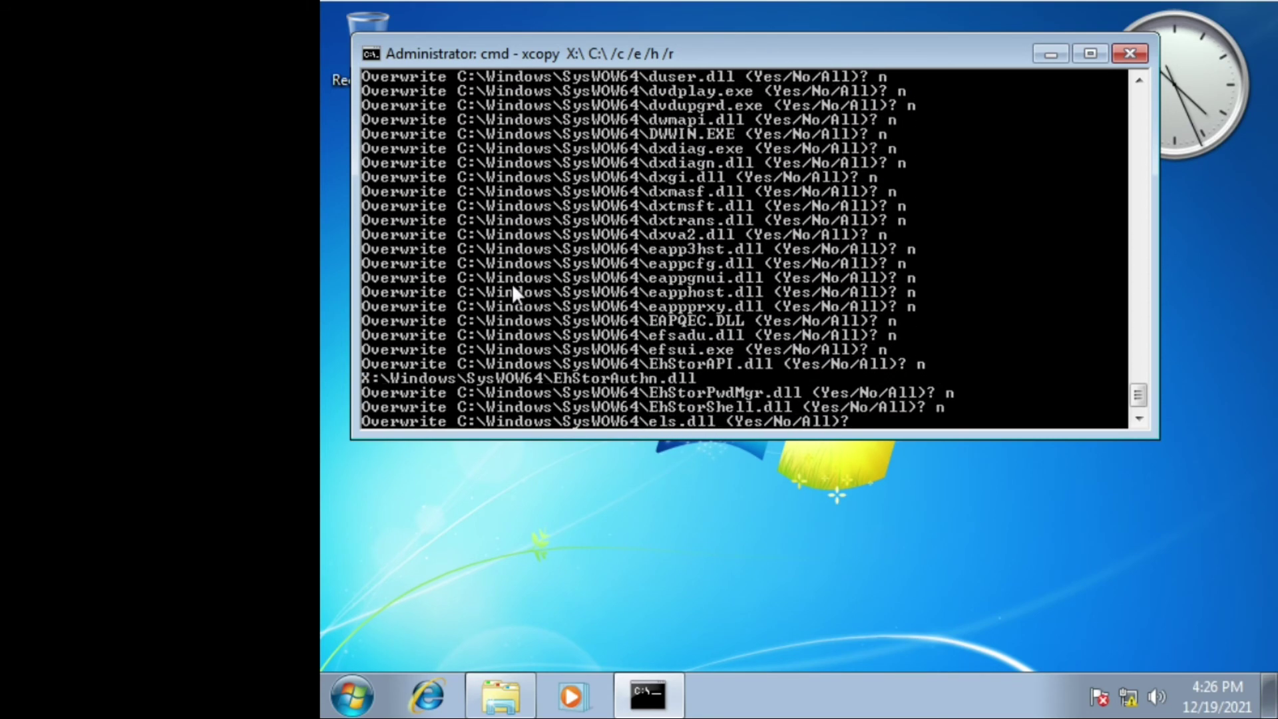
{"action": "key", "text": "n"}
{"action": "key", "text": "n"}
{"action": "key", "text": "n"}
{"action": "key", "text": "n"}
{"action": "key", "text": "n"}
{"action": "key", "text": "n"}
{"action": "key", "text": "n"}
{"action": "key", "text": "n"}
{"action": "key", "text": "n"}
{"action": "key", "text": "n"}
{"action": "key", "text": "n"}
{"action": "key", "text": "n"}
{"action": "key", "text": "n"}
{"action": "key", "text": "n"}
{"action": "key", "text": "n"}
{"action": "key", "text": "n"}
{"action": "key", "text": "n"}
{"action": "key", "text": "n"}
{"action": "key", "text": "n"}
{"action": "key", "text": "n"}
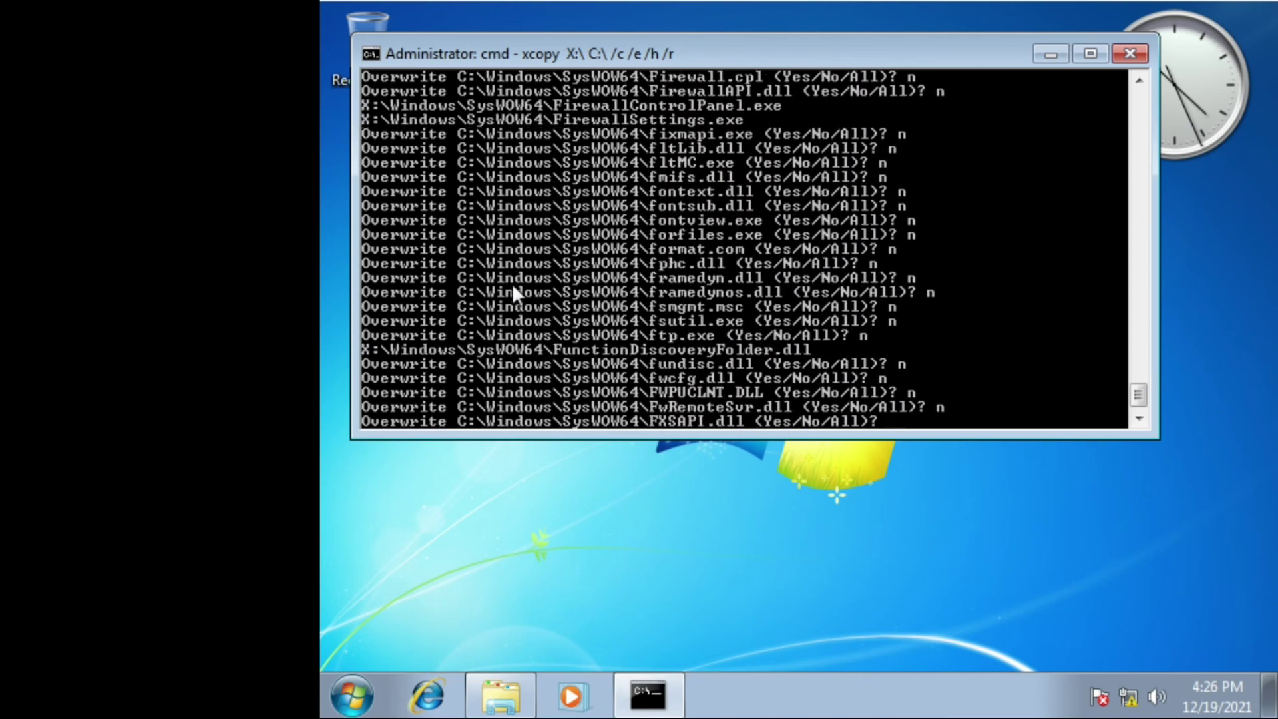
{"action": "key", "text": "n"}
{"action": "key", "text": "n"}
{"action": "key", "text": "n"}
{"action": "key", "text": "n"}
{"action": "key", "text": "n"}
{"action": "key", "text": "n"}
{"action": "key", "text": "n"}
{"action": "key", "text": "n"}
{"action": "key", "text": "n"}
{"action": "key", "text": "n"}
{"action": "key", "text": "n"}
{"action": "key", "text": "n"}
{"action": "key", "text": "n"}
{"action": "key", "text": "n"}
{"action": "key", "text": "n"}
{"action": "key", "text": "n"}
{"action": "key", "text": "n"}
{"action": "key", "text": "n"}
{"action": "key", "text": "n"}
{"action": "key", "text": "n"}
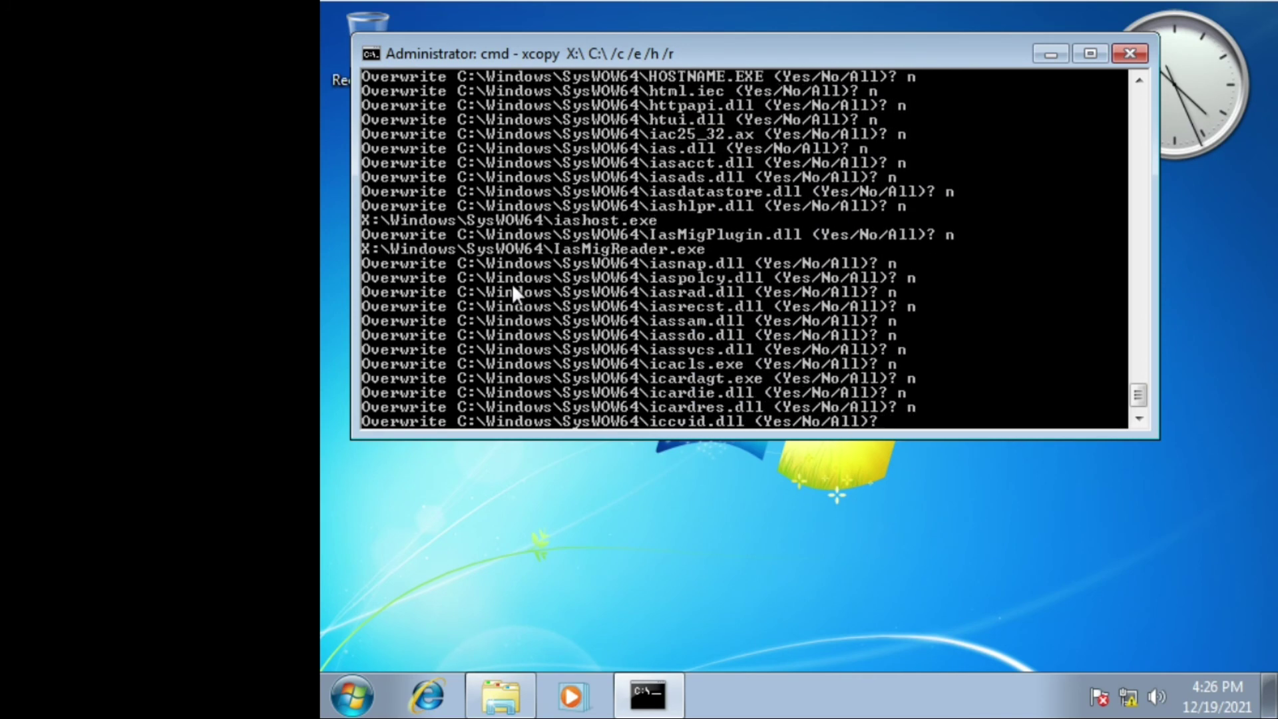
{"action": "key", "text": "n"}
{"action": "key", "text": "n"}
{"action": "key", "text": "n"}
{"action": "key", "text": "n"}
{"action": "key", "text": "n"}
{"action": "key", "text": "n"}
{"action": "key", "text": "n"}
{"action": "key", "text": "n"}
{"action": "key", "text": "n"}
{"action": "key", "text": "n"}
{"action": "key", "text": "n"}
{"action": "key", "text": "n"}
{"action": "key", "text": "n"}
{"action": "key", "text": "n"}
{"action": "key", "text": "n"}
{"action": "key", "text": "n"}
{"action": "key", "text": "n"}
{"action": "key", "text": "n"}
{"action": "key", "text": "n"}
{"action": "key", "text": "n"}
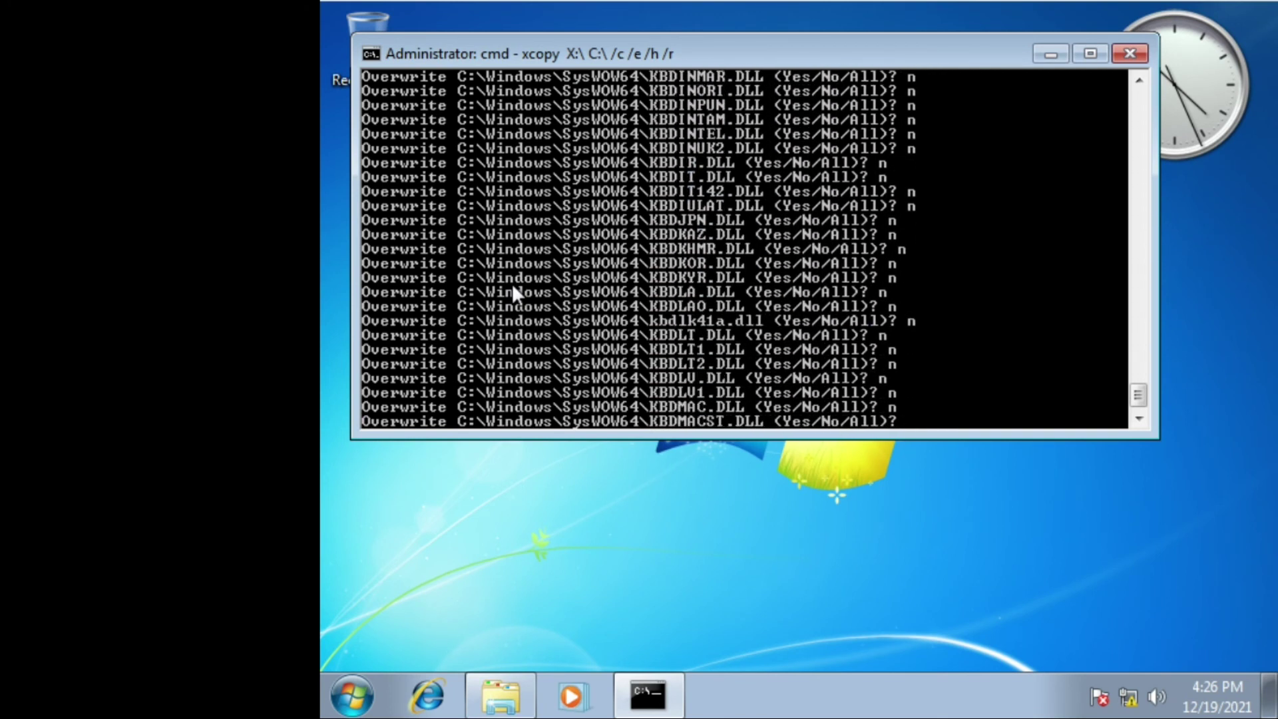
- Decline overwriting the existing C:\Windows\SysWOW64 files from KBDMACST.DLL through mciavi32.dll
{"action": "key", "text": "n"}
{"action": "key", "text": "n"}
{"action": "key", "text": "n"}
{"action": "key", "text": "n"}
{"action": "key", "text": "n"}
{"action": "key", "text": "n"}
{"action": "key", "text": "n"}
{"action": "key", "text": "n"}
{"action": "key", "text": "n"}
{"action": "key", "text": "n"}
{"action": "key", "text": "n"}
{"action": "key", "text": "n"}
{"action": "key", "text": "n"}
{"action": "key", "text": "n"}
{"action": "key", "text": "n"}
{"action": "key", "text": "n"}
{"action": "key", "text": "n"}
{"action": "key", "text": "n"}
{"action": "key", "text": "n"}
{"action": "key", "text": "n"}
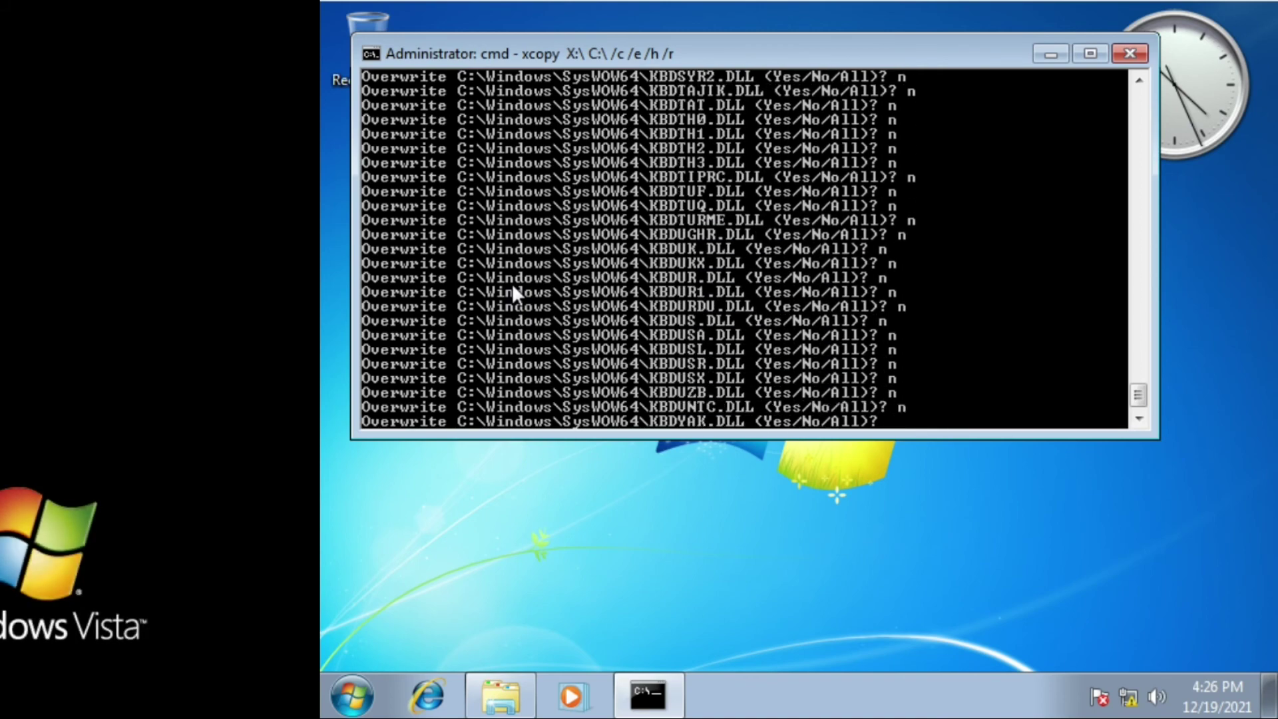
{"action": "key", "text": "n"}
{"action": "key", "text": "n"}
{"action": "key", "text": "n"}
{"action": "key", "text": "n"}
{"action": "key", "text": "n"}
{"action": "key", "text": "n"}
{"action": "key", "text": "n"}
{"action": "key", "text": "n"}
{"action": "key", "text": "n"}
{"action": "key", "text": "n"}
{"action": "key", "text": "n"}
{"action": "key", "text": "n"}
{"action": "key", "text": "n"}
{"action": "key", "text": "n"}
{"action": "key", "text": "n"}
{"action": "key", "text": "n"}
{"action": "key", "text": "n"}
{"action": "key", "text": "n"}
{"action": "key", "text": "n"}
{"action": "key", "text": "n"}
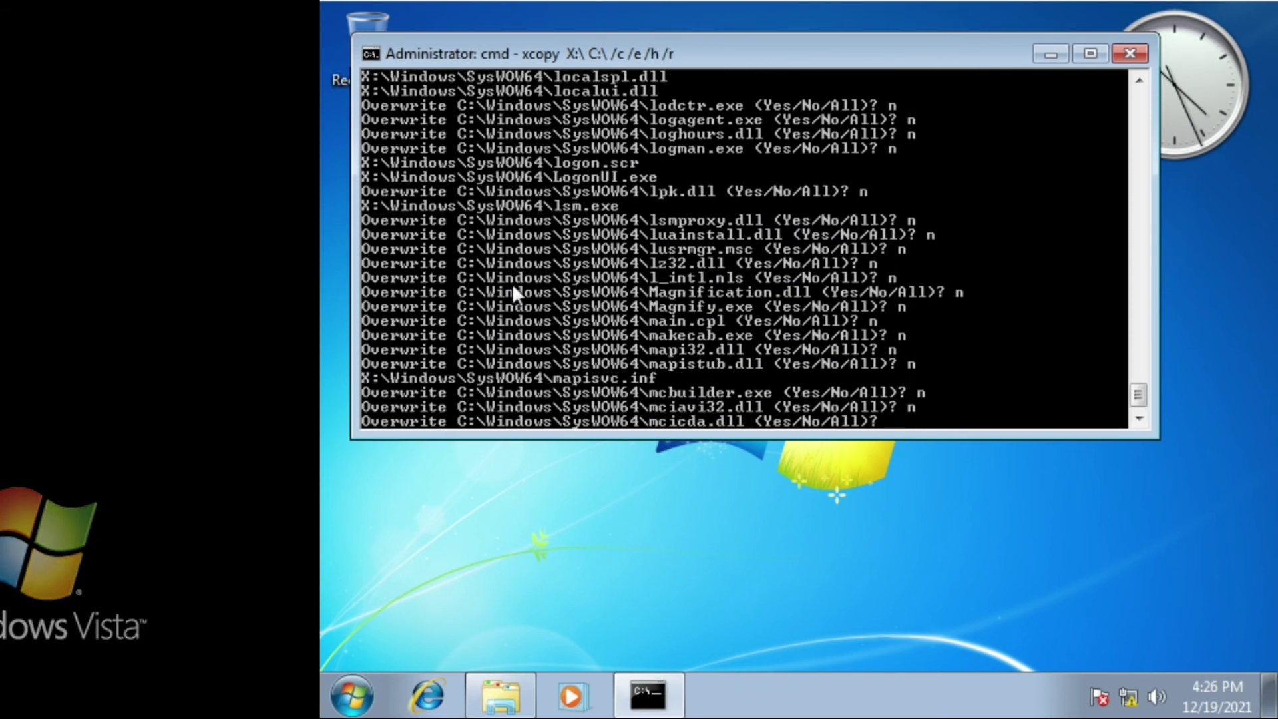
- Answer No to the overwrite prompts for existing C:\Windows\SysWOW64 files from mcicda.dll through NlsLexicons0007.dll
{"action": "key", "text": "n"}
{"action": "key", "text": "n"}
{"action": "key", "text": "n"}
{"action": "key", "text": "n"}
{"action": "key", "text": "n"}
{"action": "key", "text": "n"}
{"action": "key", "text": "n"}
{"action": "key", "text": "n"}
{"action": "key", "text": "n"}
{"action": "key", "text": "n"}
{"action": "key", "text": "n"}
{"action": "key", "text": "n"}
{"action": "key", "text": "n"}
{"action": "key", "text": "n"}
{"action": "key", "text": "n"}
{"action": "key", "text": "n"}
{"action": "key", "text": "n"}
{"action": "key", "text": "n"}
{"action": "key", "text": "n"}
{"action": "key", "text": "n"}
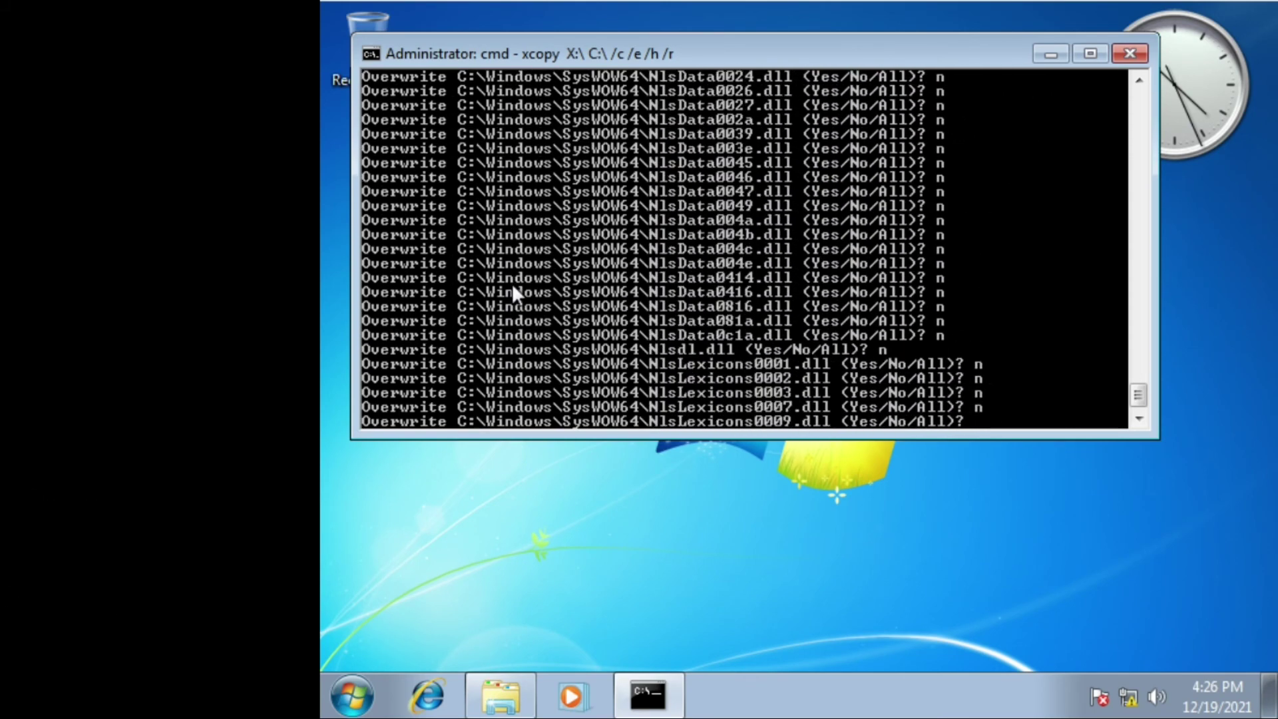
- Keep the existing SysWOW64 files from NlsLexicons0009.dll on, including those in en-US up to dot3gpclnt.dll.mui
{"action": "key", "text": "n"}
{"action": "key", "text": "n"}
{"action": "key", "text": "n"}
{"action": "key", "text": "n"}
{"action": "key", "text": "n"}
{"action": "key", "text": "n"}
{"action": "key", "text": "n"}
{"action": "key", "text": "n"}
{"action": "key", "text": "n"}
{"action": "key", "text": "n"}
{"action": "key", "text": "n"}
{"action": "key", "text": "n"}
{"action": "key", "text": "n"}
{"action": "key", "text": "n"}
{"action": "key", "text": "n"}
{"action": "key", "text": "n"}
{"action": "key", "text": "n"}
{"action": "key", "text": "n"}
{"action": "key", "text": "n"}
{"action": "key", "text": "n"}
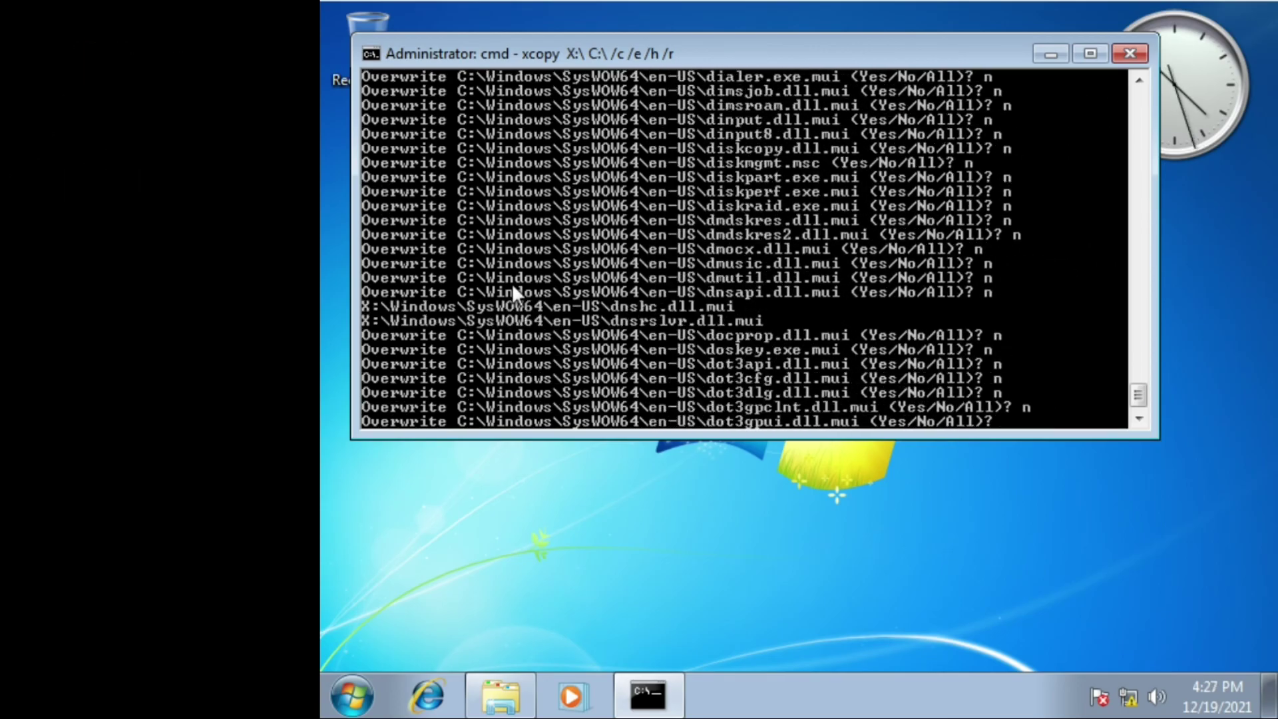
- Answer n to the overwrite prompts from SysWOW64\en-US\dot3gpui.dll.mui through InstallShield\setupdir\0011\_setup.dll
{"action": "key", "text": "n"}
{"action": "key", "text": "n"}
{"action": "key", "text": "n"}
{"action": "key", "text": "n"}
{"action": "key", "text": "n"}
{"action": "key", "text": "n"}
{"action": "key", "text": "n"}
{"action": "key", "text": "n"}
{"action": "key", "text": "n"}
{"action": "key", "text": "n"}
{"action": "key", "text": "n"}
{"action": "key", "text": "n"}
{"action": "key", "text": "n"}
{"action": "key", "text": "n"}
{"action": "key", "text": "n"}
{"action": "key", "text": "n"}
{"action": "key", "text": "n"}
{"action": "key", "text": "n"}
{"action": "key", "text": "n"}
{"action": "key", "text": "n"}
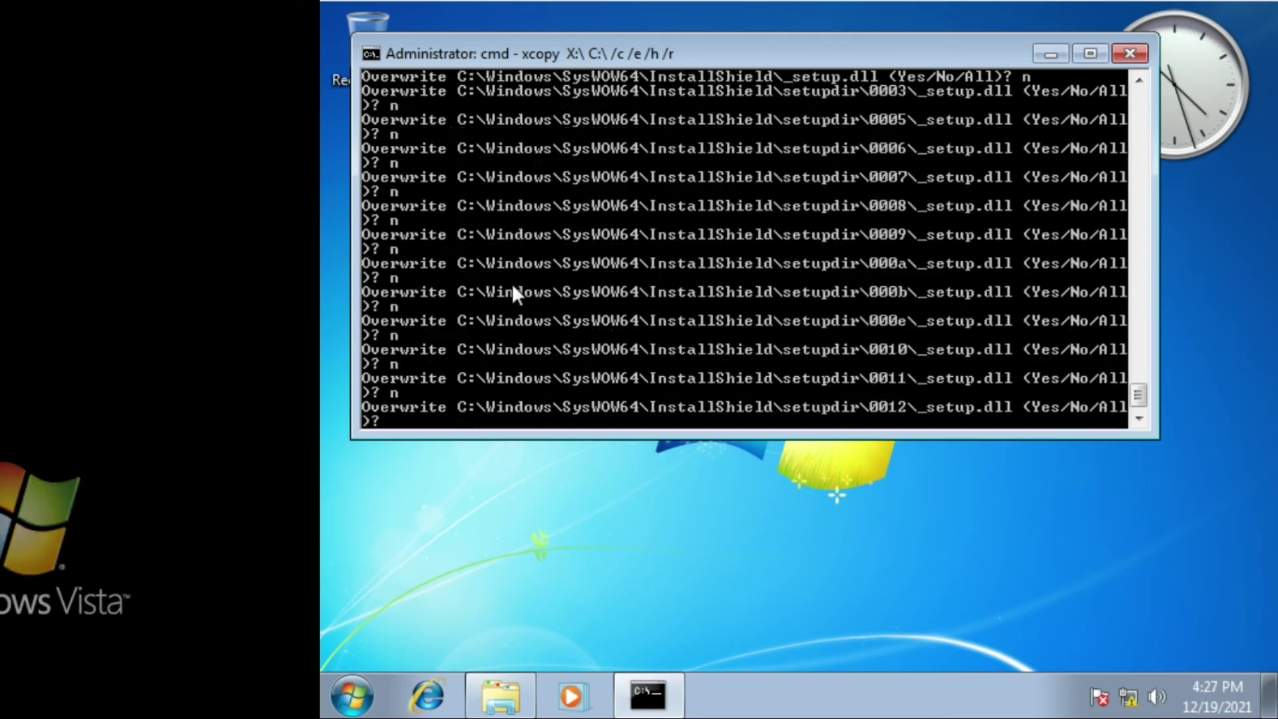
- Decline all remaining overwrites from InstallShield\setupdir\0012\_setup.dll until xcopy finishes, and close the command prompt
{"action": "key", "text": "n"}
{"action": "key", "text": "n"}
{"action": "key", "text": "n"}
{"action": "key", "text": "n"}
{"action": "key", "text": "n"}
{"action": "key", "text": "n"}
{"action": "key", "text": "n"}
{"action": "key", "text": "n"}
{"action": "key", "text": "n"}
{"action": "key", "text": "n"}
{"action": "type", "text": "nnnnnnnnnnnnnnnnnnnnnnnnnnnnnnnn"}
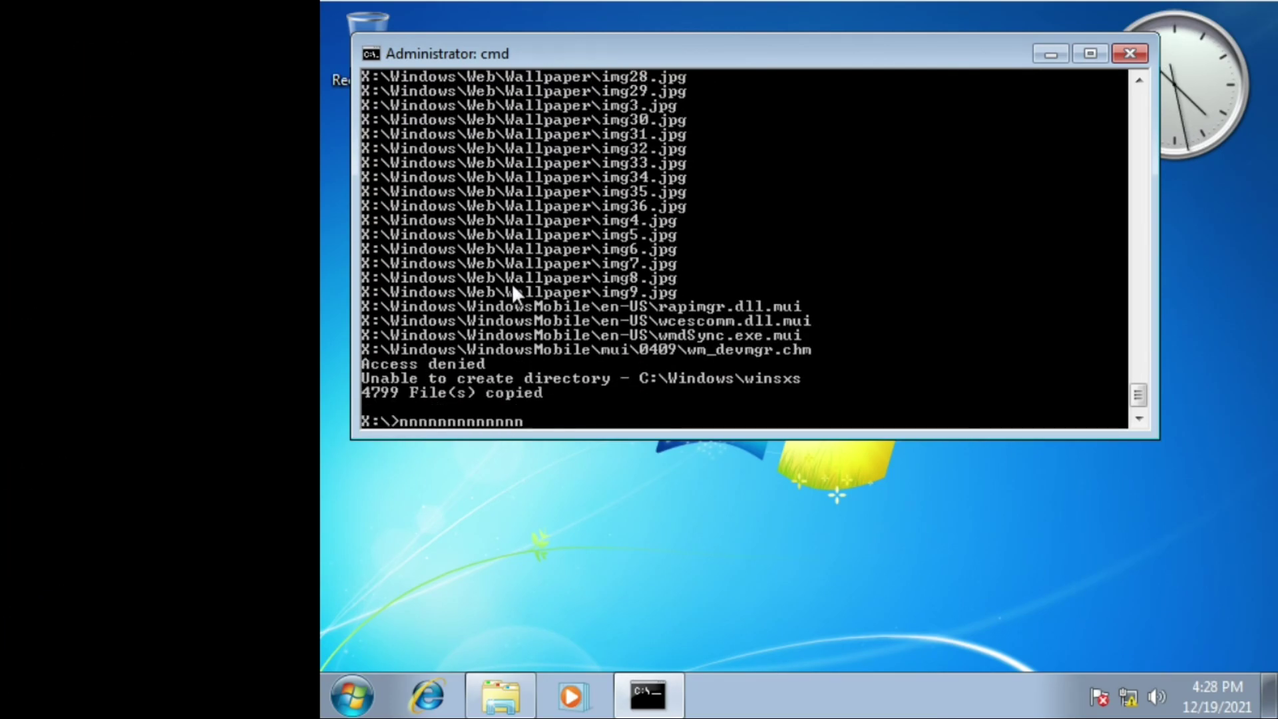
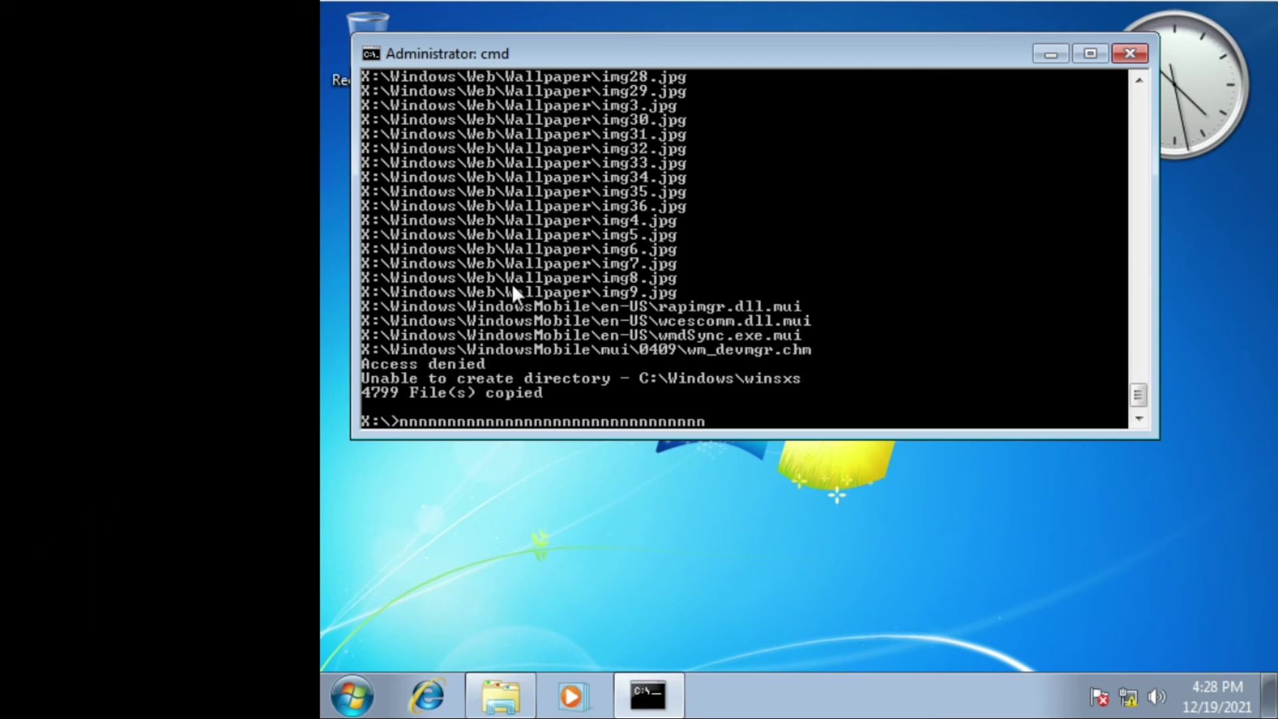
{"action": "left_click", "coordinate": [1132, 48]}
- Look through the installed programs and Accessories, launch Windows Live, and close the browser window it opens
{"action": "left_click", "coordinate": [352, 696]}
{"action": "left_click", "coordinate": [374, 578]}
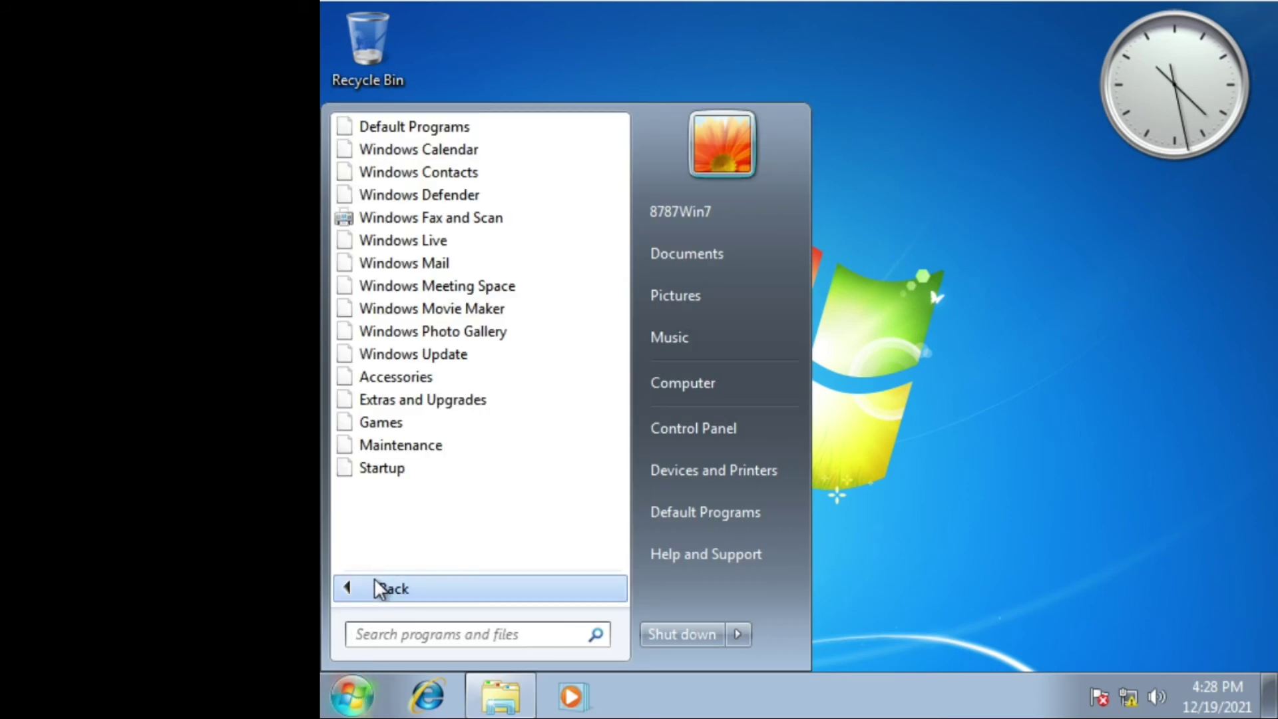
{"action": "left_click", "coordinate": [468, 376]}
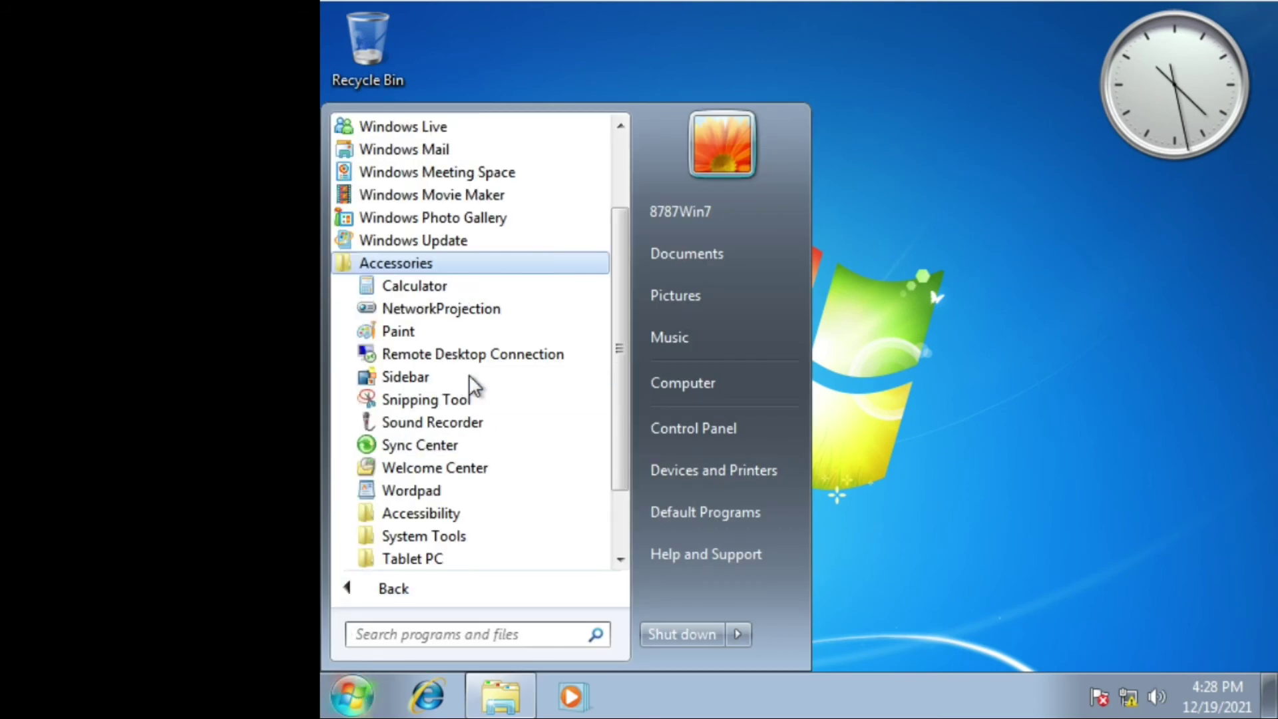
{"action": "scroll", "coordinate": [469, 375], "scroll_direction": "up", "scroll_amount": 2}
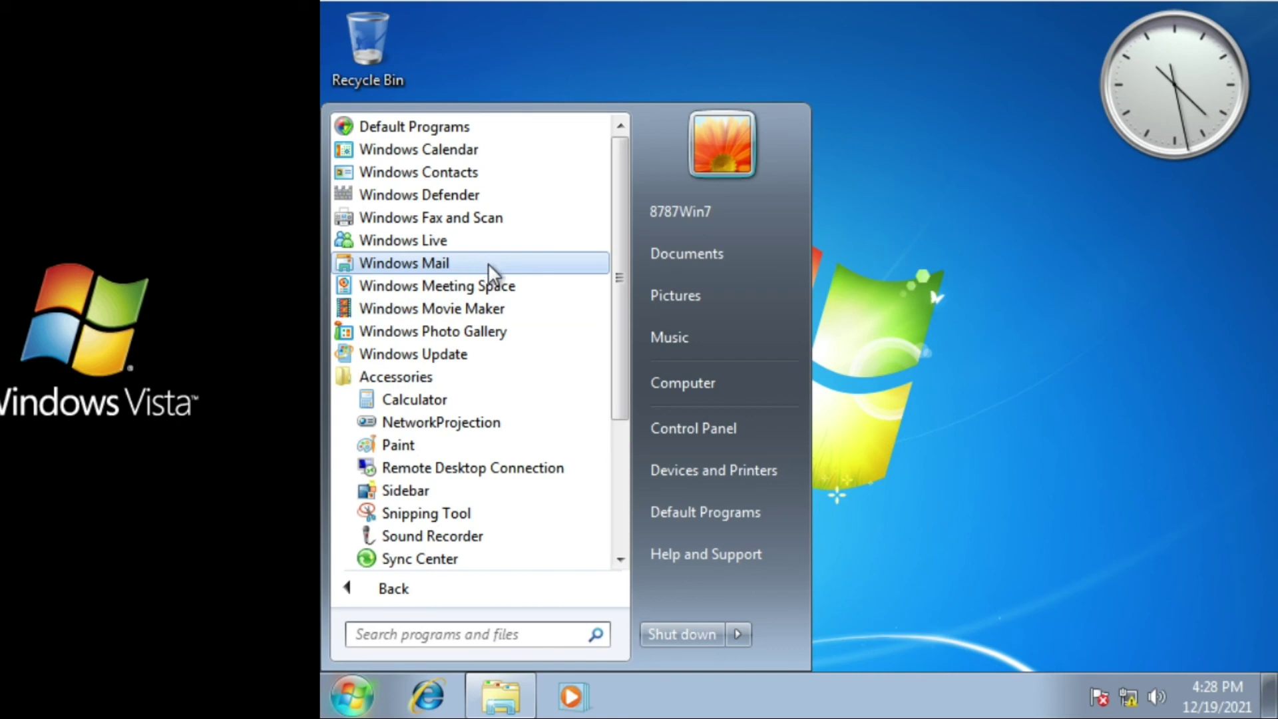
{"action": "left_click", "coordinate": [468, 242]}
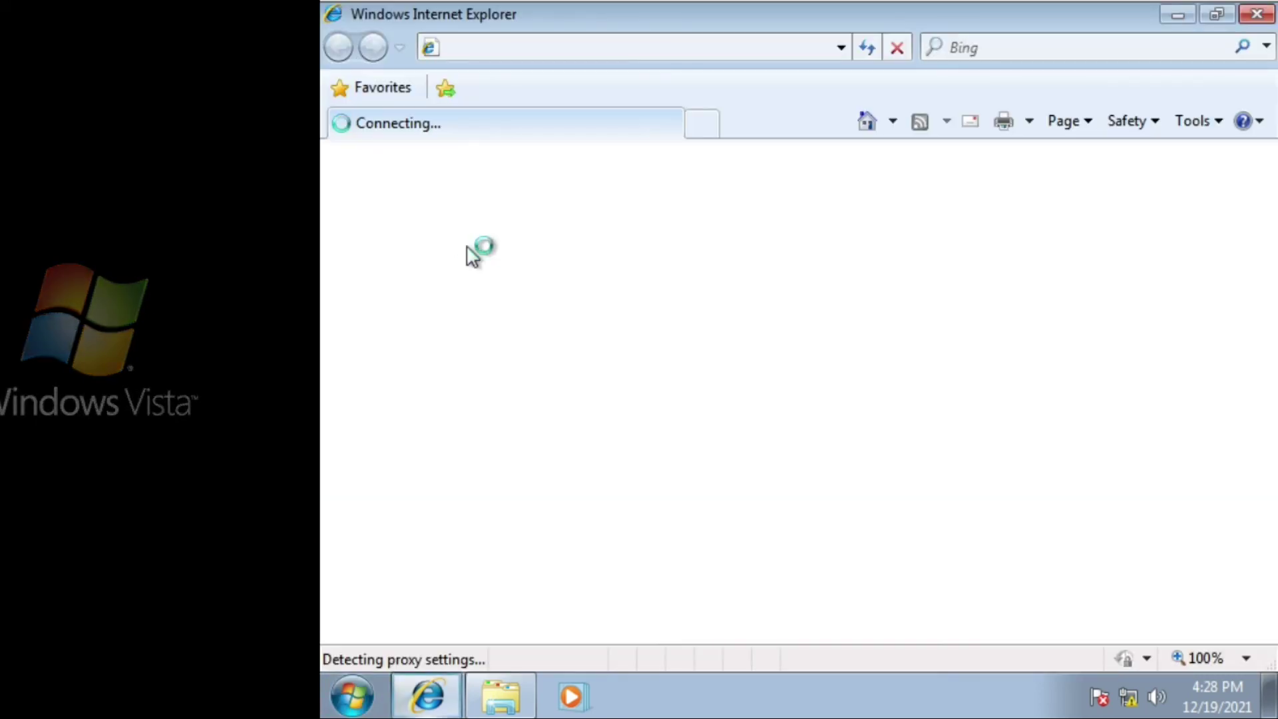
{"action": "left_click", "coordinate": [1256, 14]}
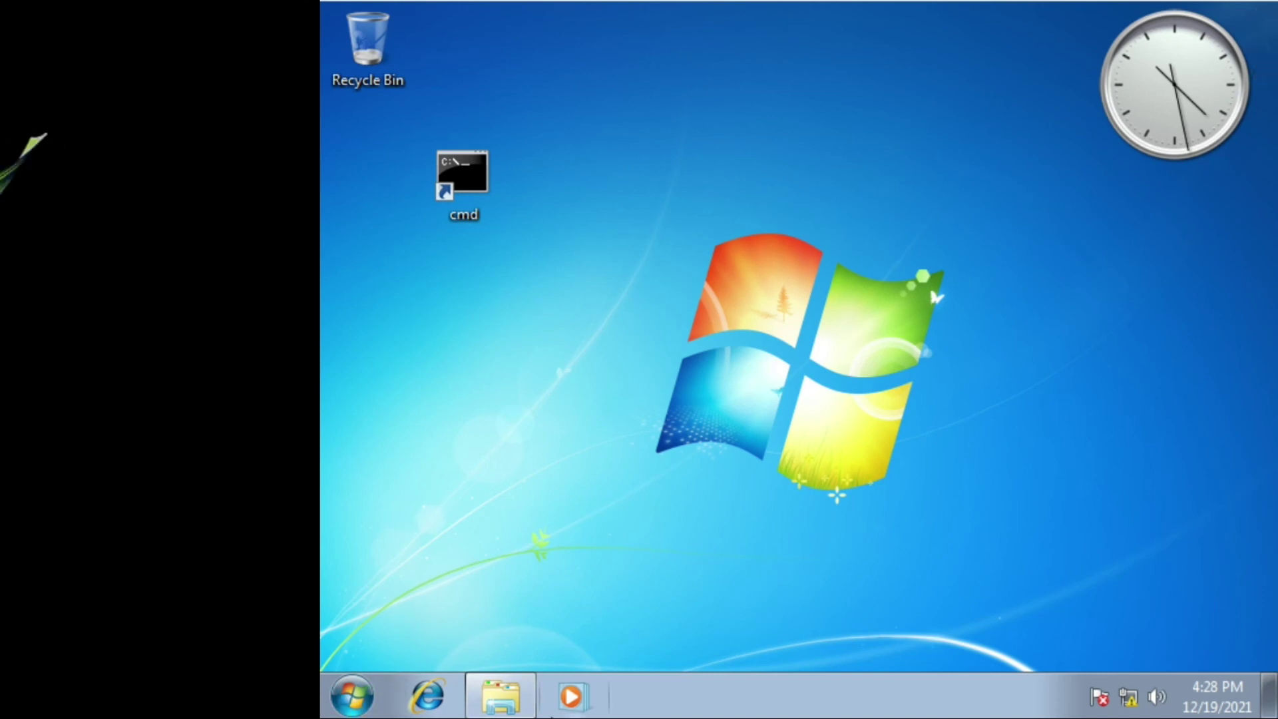
- Try launching Windows Media Player, and open Welcome Center from Accessories to view it before closing it
{"action": "left_click", "coordinate": [571, 696]}
{"action": "left_click", "coordinate": [970, 370]}
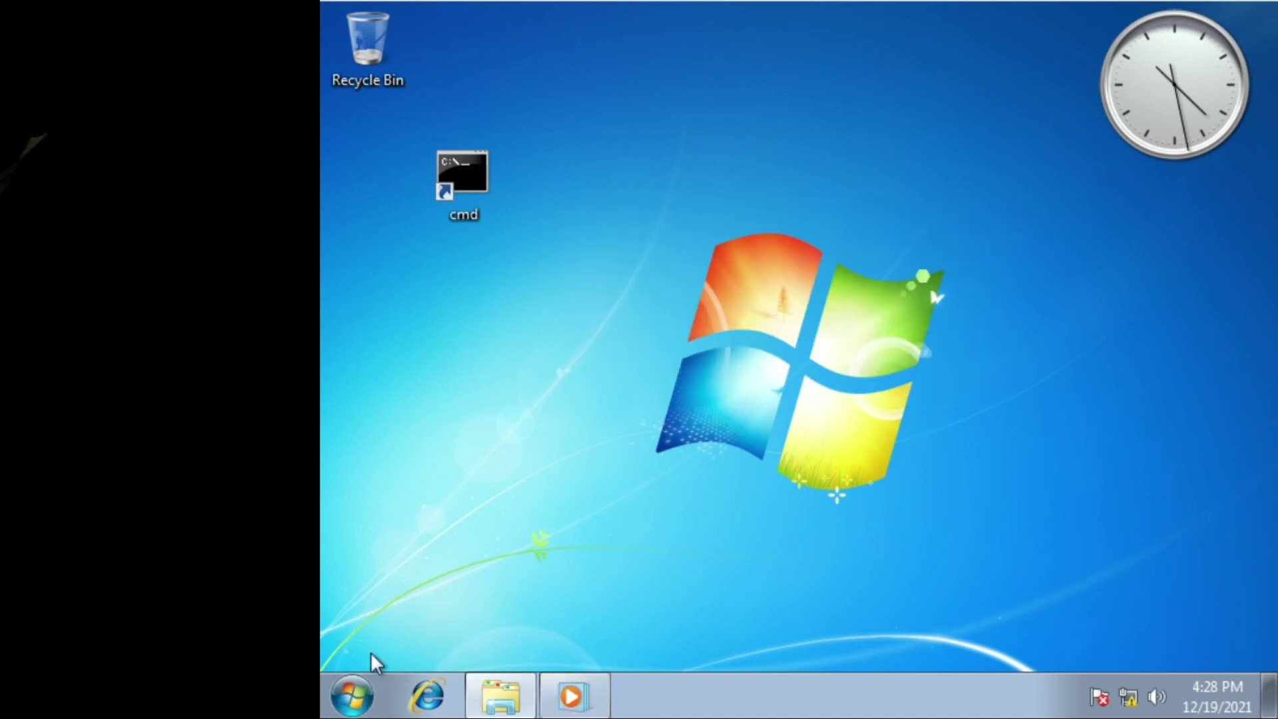
{"action": "left_click", "coordinate": [353, 694]}
{"action": "left_click", "coordinate": [391, 588]}
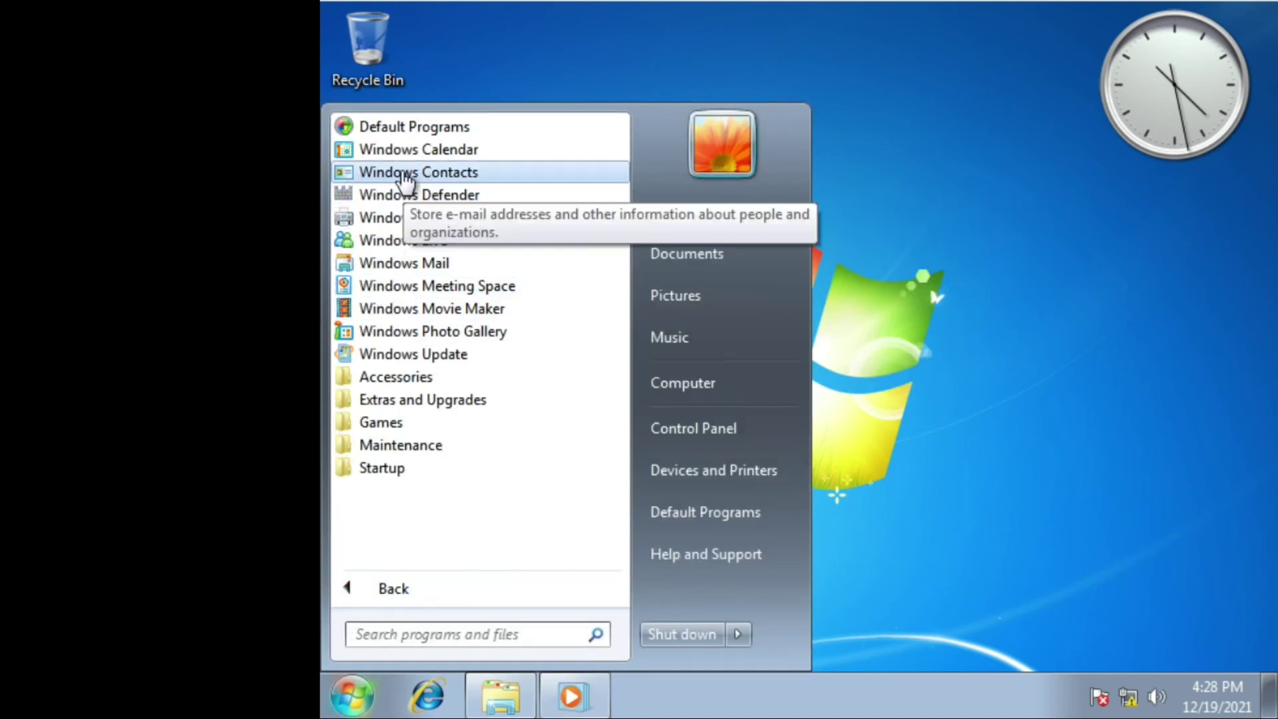
{"action": "left_click", "coordinate": [393, 376]}
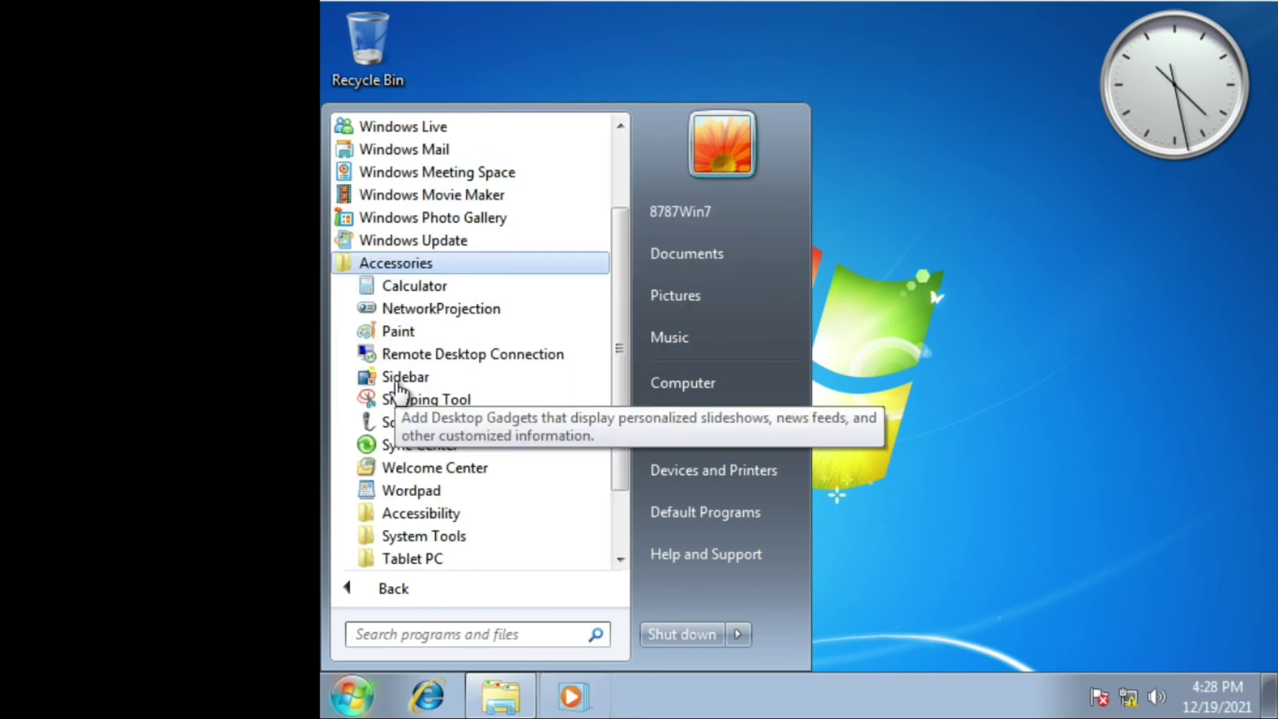
{"action": "scroll", "coordinate": [393, 386], "scroll_direction": "down", "scroll_amount": 1}
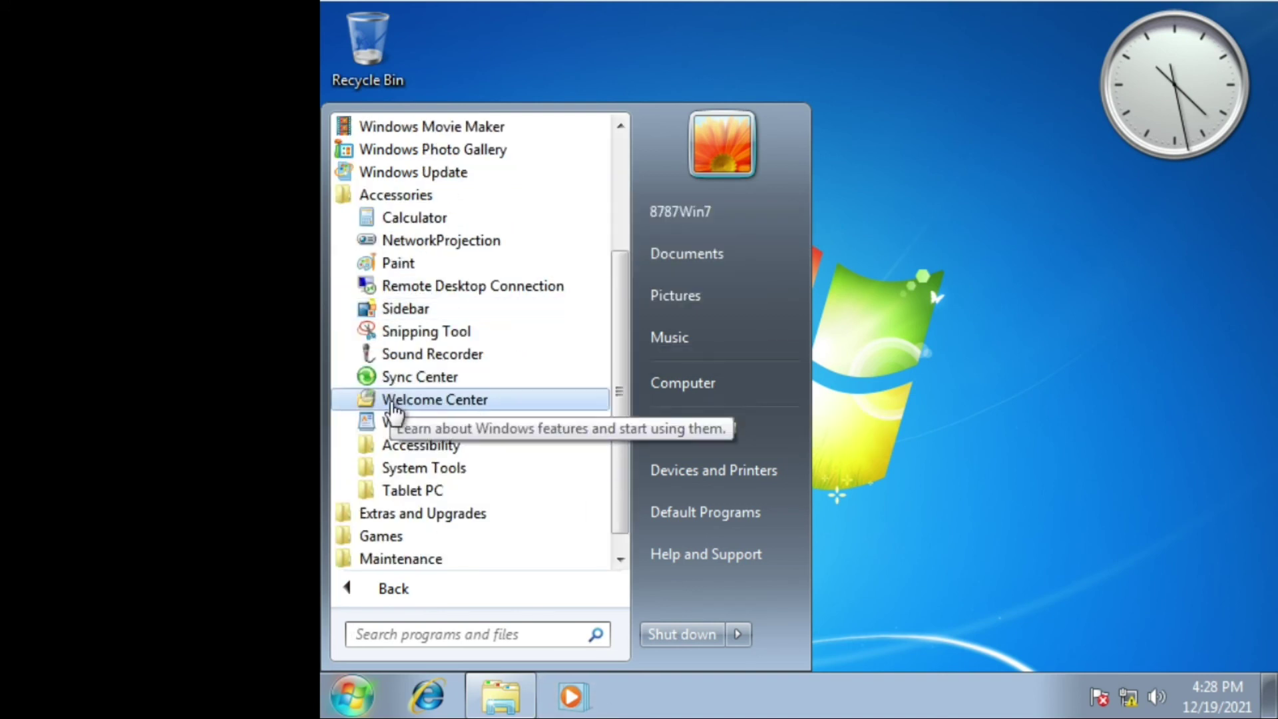
{"action": "left_click", "coordinate": [392, 401]}
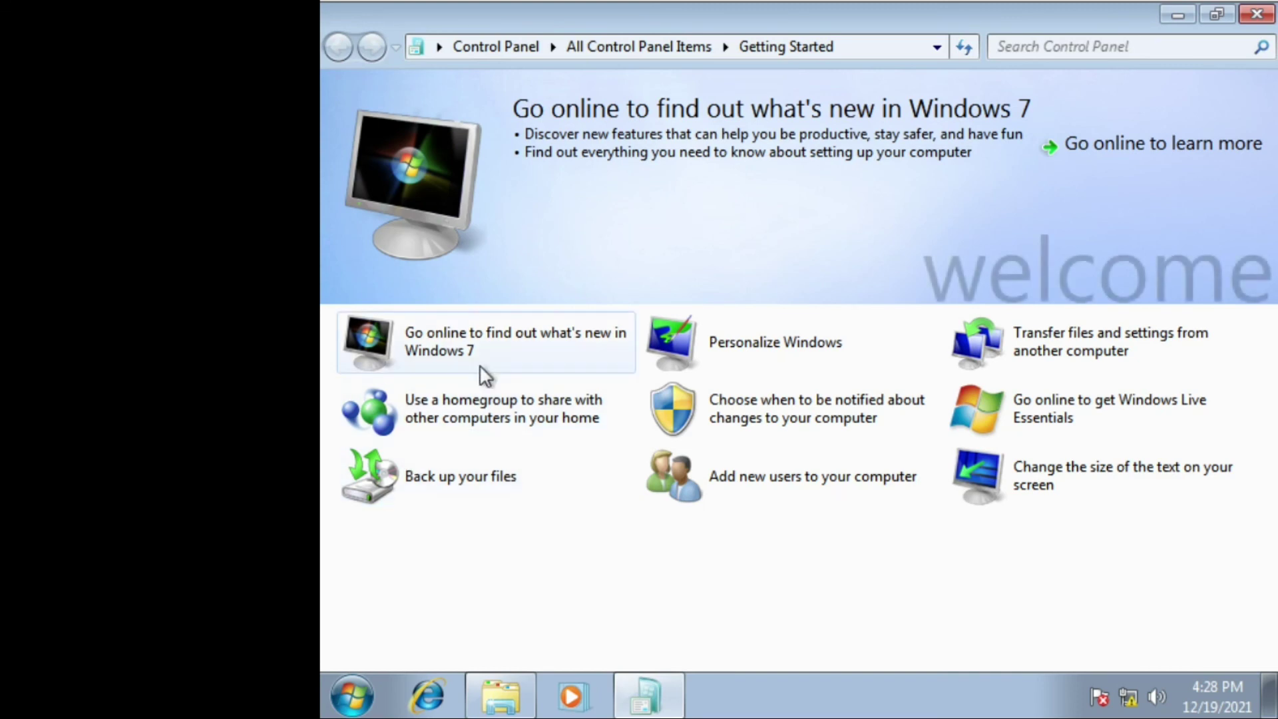
{"action": "left_click", "coordinate": [1257, 15]}
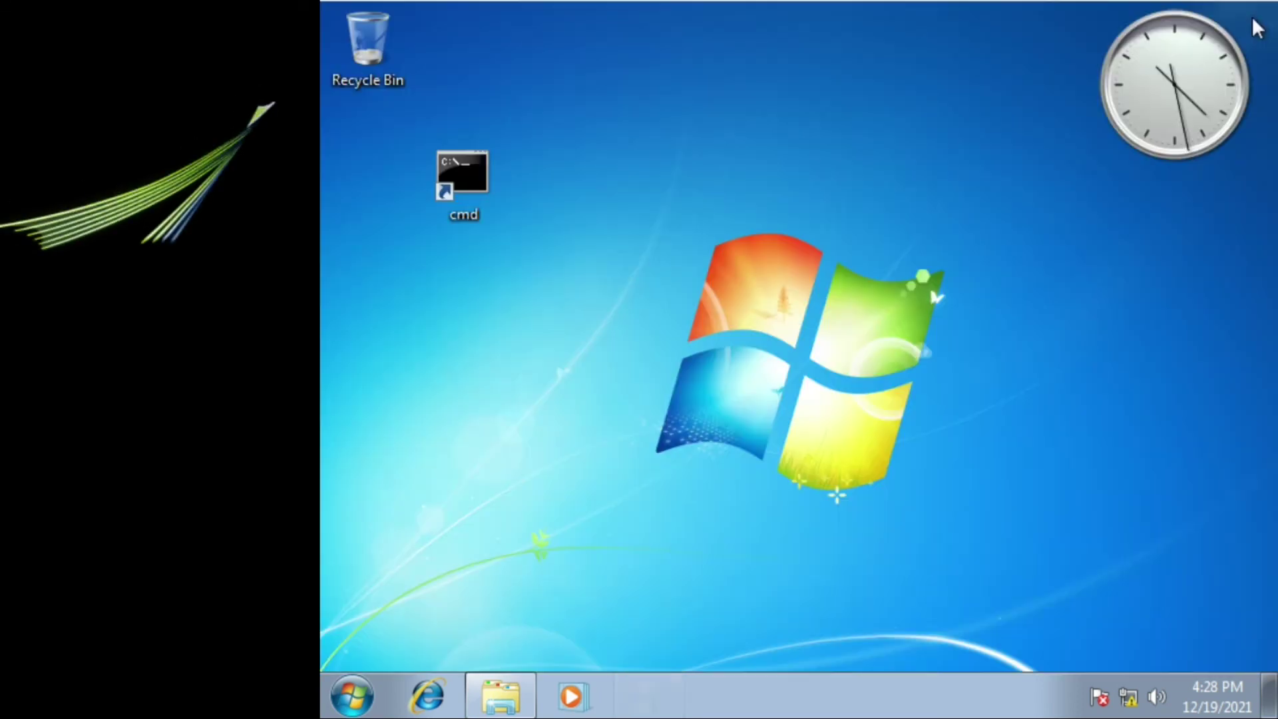
- Open Windows Calendar, view its About information, and close the program
{"action": "left_click", "coordinate": [351, 696]}
{"action": "left_click", "coordinate": [414, 589]}
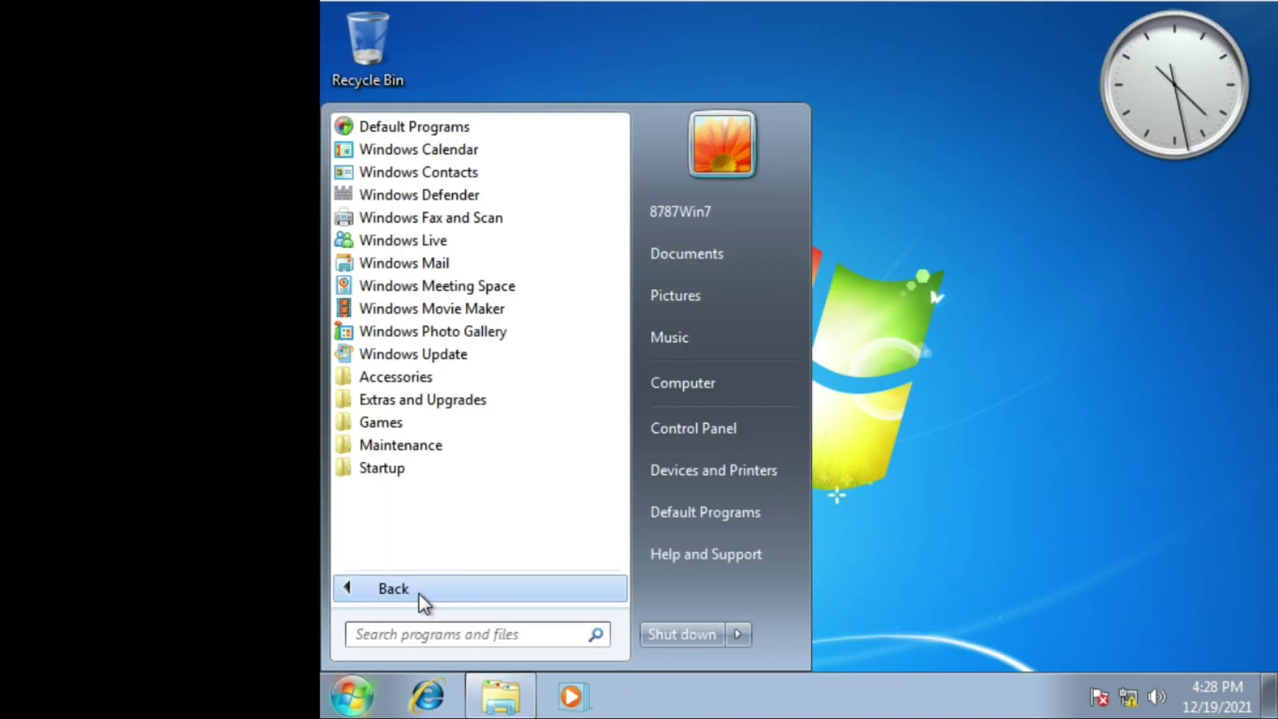
{"action": "left_click", "coordinate": [455, 154]}
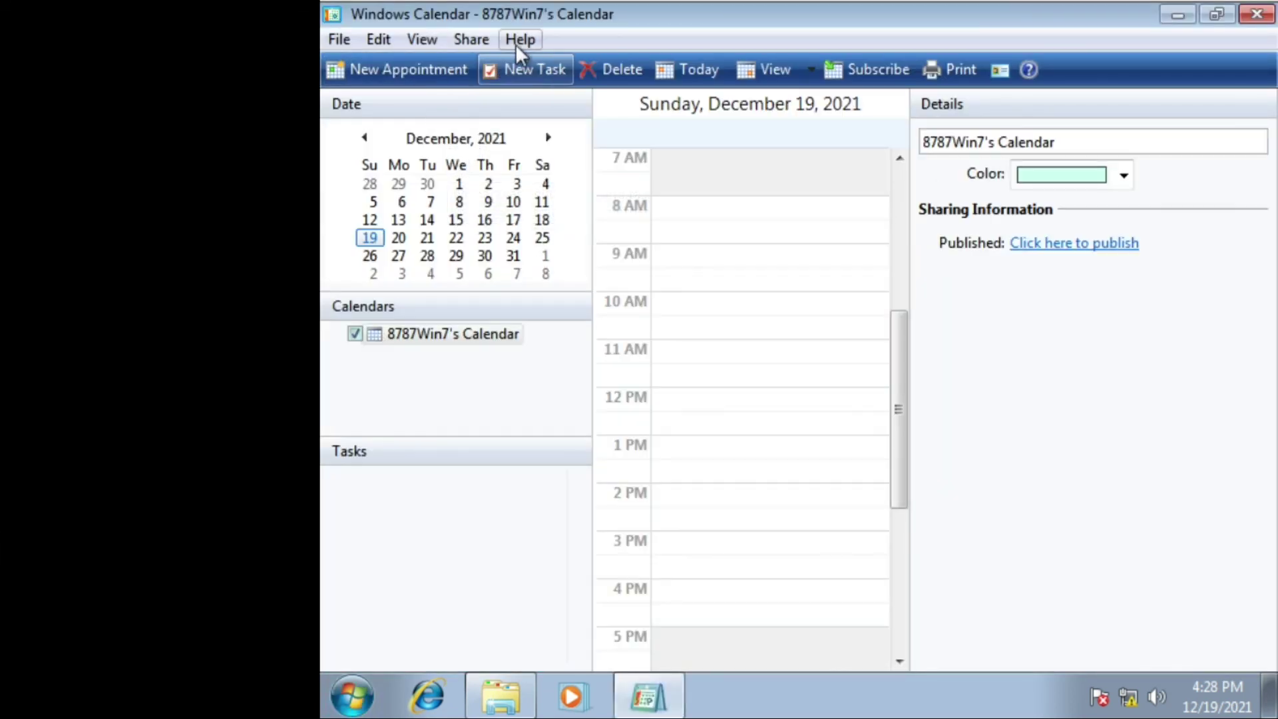
{"action": "left_click", "coordinate": [516, 41]}
{"action": "left_click", "coordinate": [541, 103]}
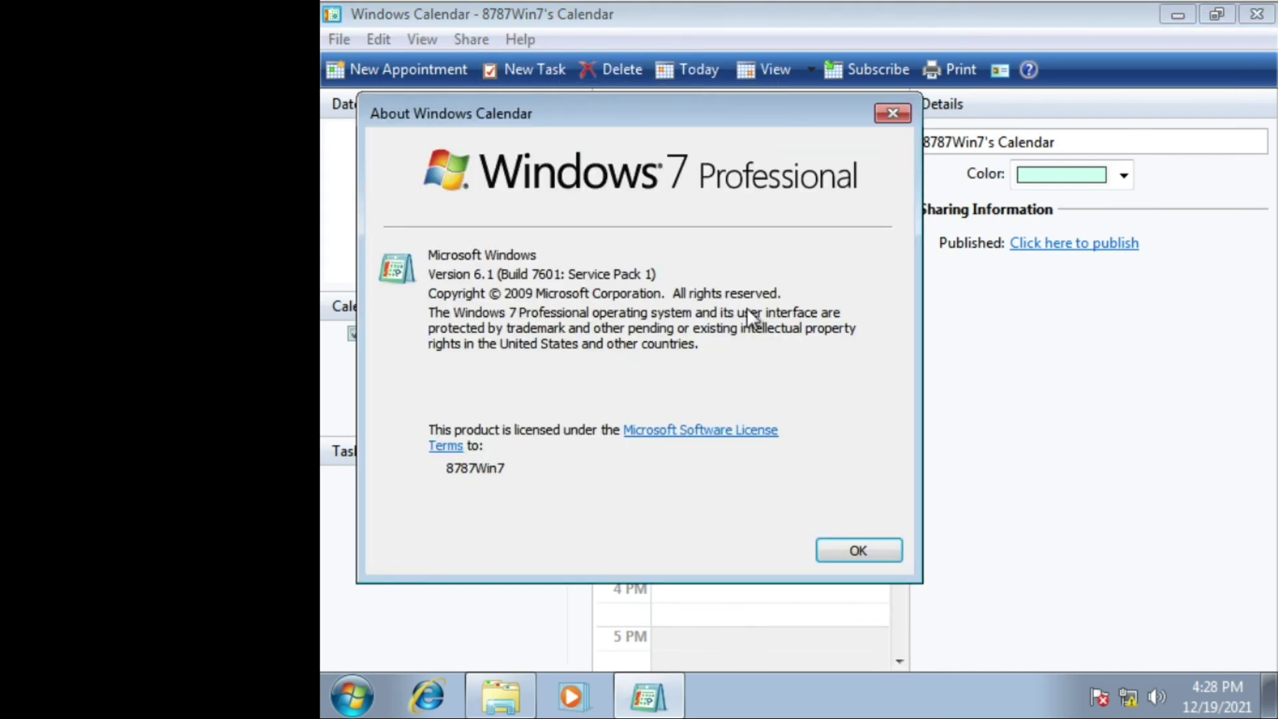
{"action": "left_click", "coordinate": [860, 550]}
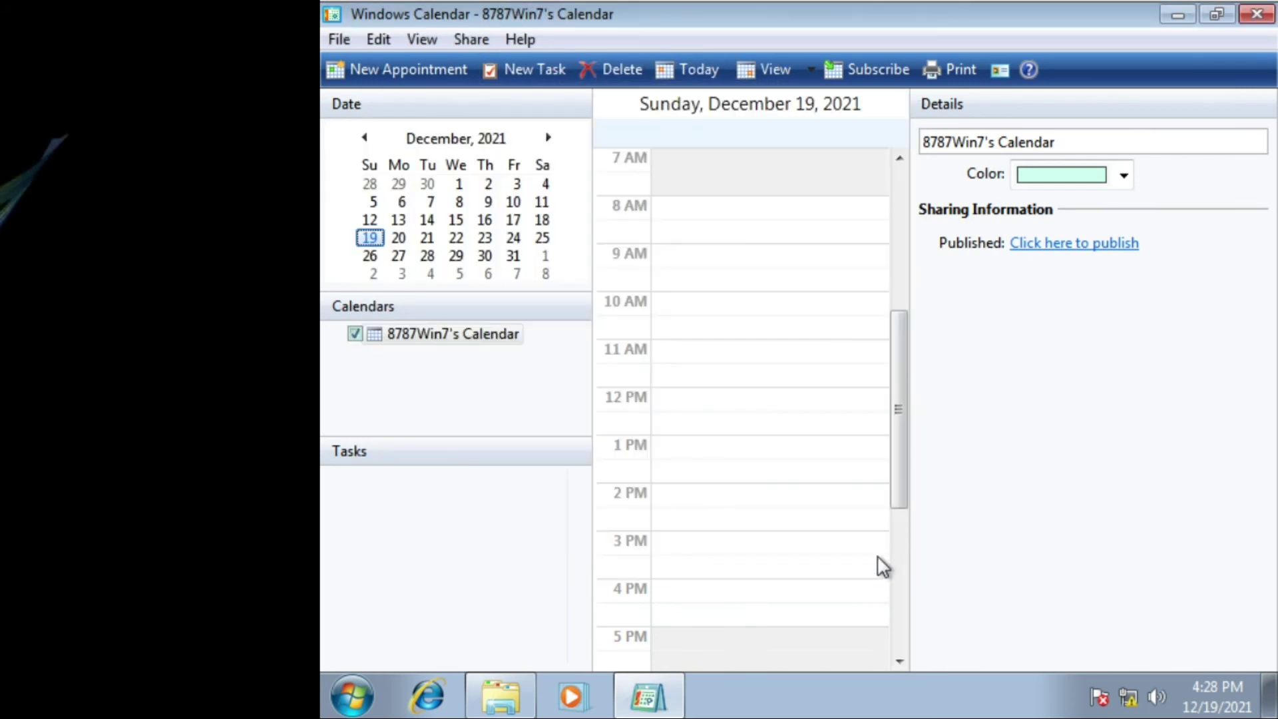
{"action": "left_click", "coordinate": [1255, 16]}
- Open Control Panel to view its categories and close it
{"action": "left_click", "coordinate": [351, 696]}
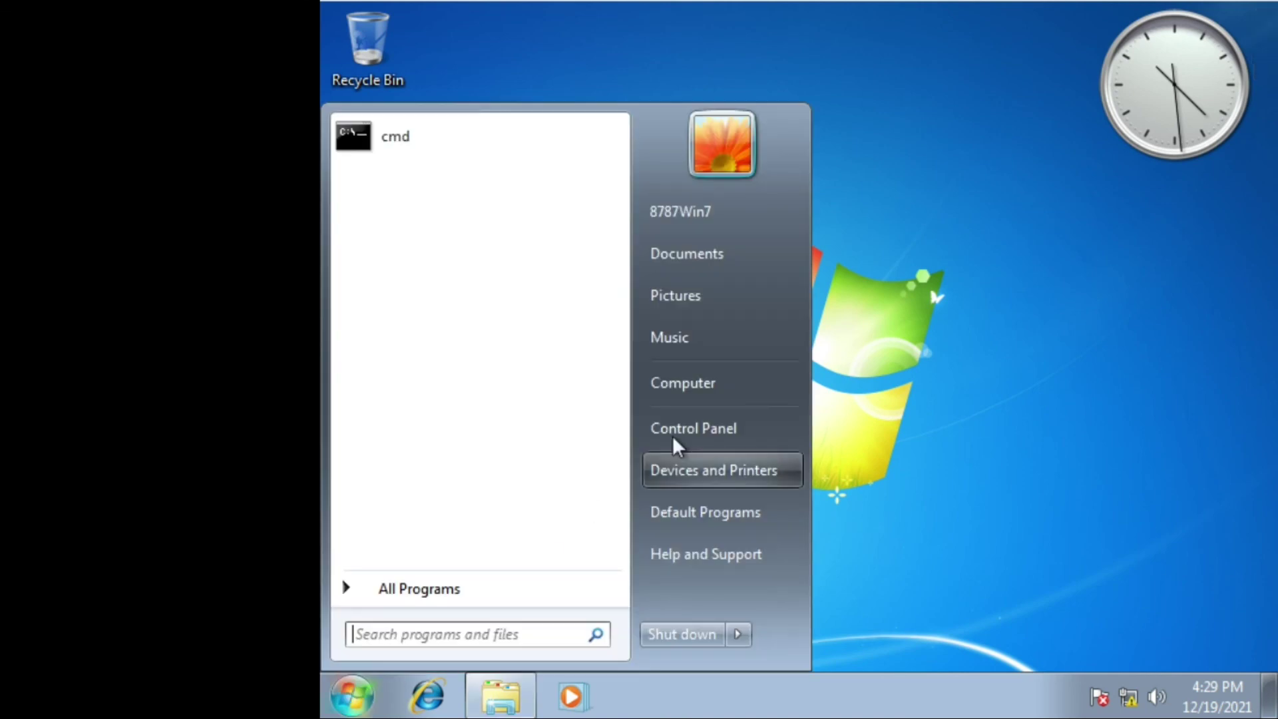
{"action": "left_click", "coordinate": [703, 425]}
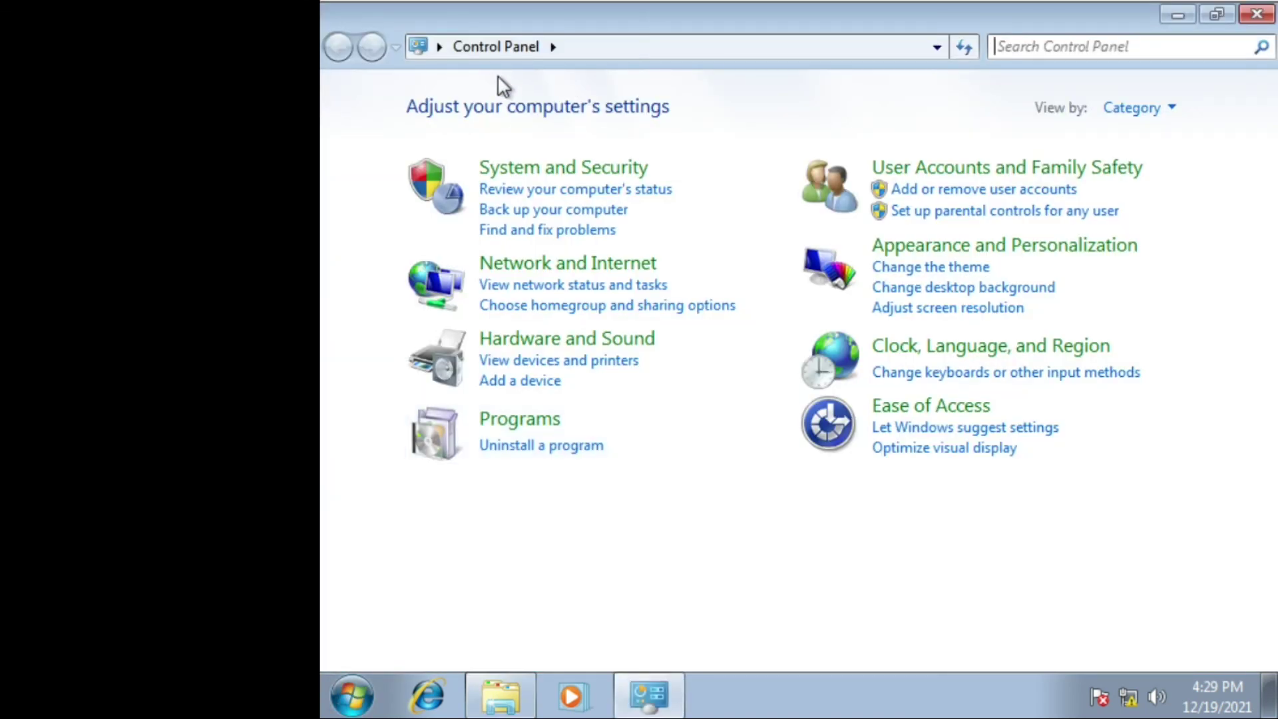
{"action": "left_click", "coordinate": [1255, 15]}
- Bring up the Computer window and refresh it to check the free space on Local Disk (C:)
{"action": "left_click", "coordinate": [501, 695]}
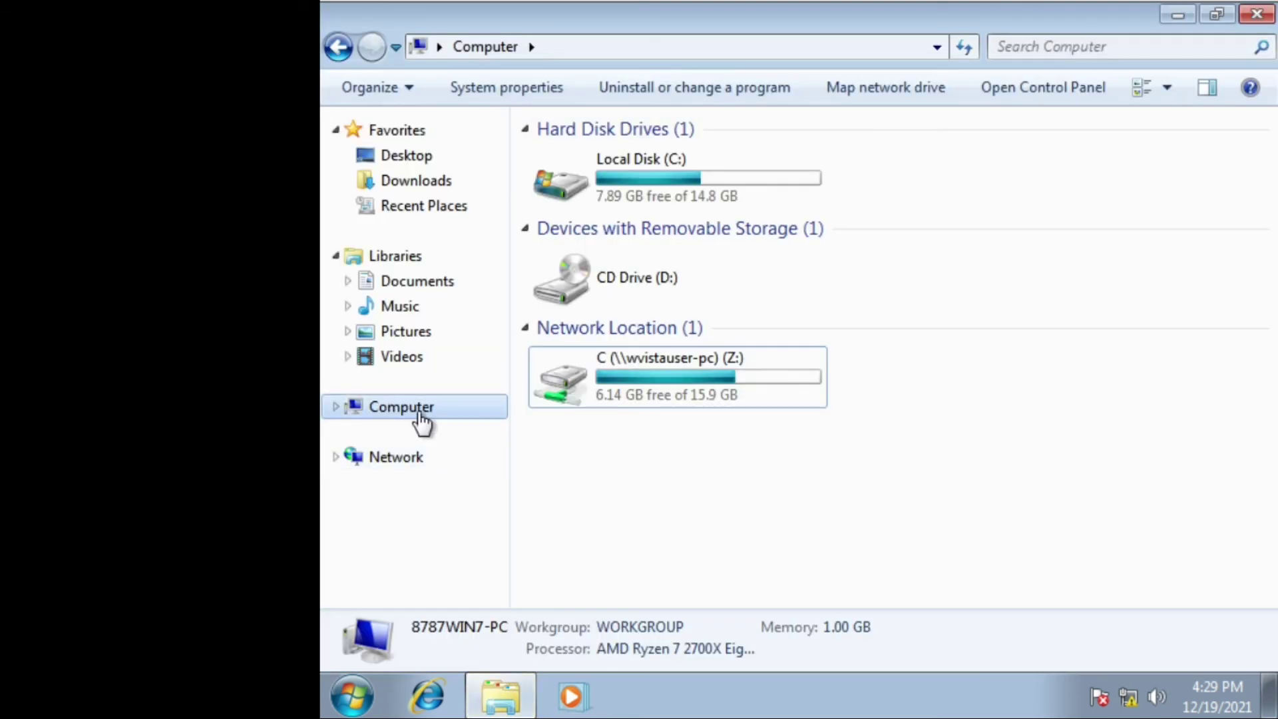
{"action": "right_click", "coordinate": [578, 485]}
{"action": "left_click", "coordinate": [618, 337]}
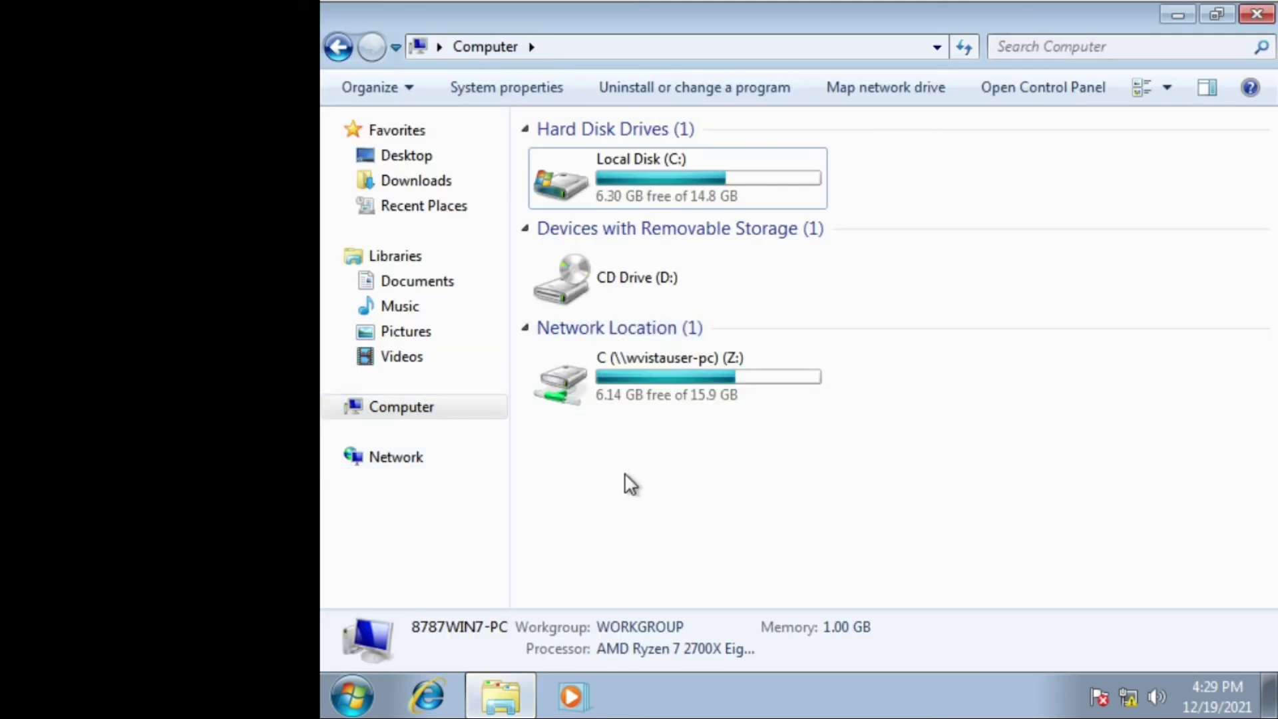
- Check the current network connection status and close the Computer window
{"action": "left_click", "coordinate": [353, 696]}
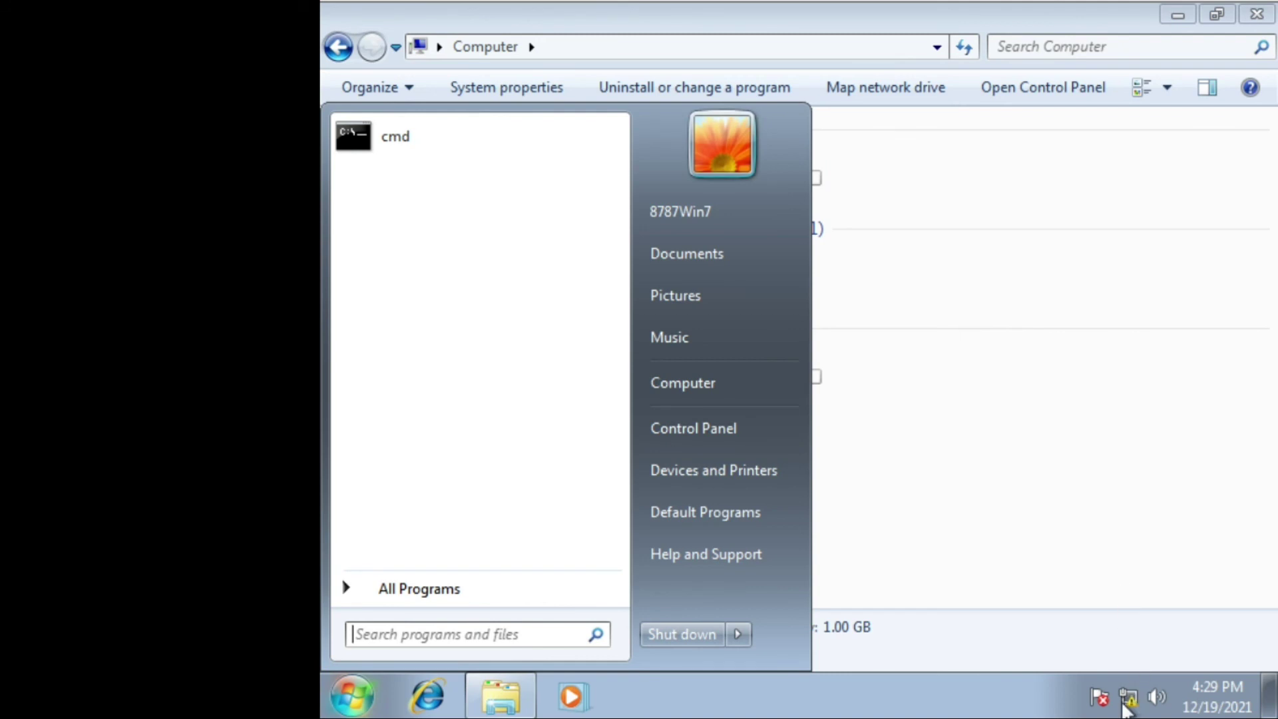
{"action": "left_click", "coordinate": [1128, 699]}
{"action": "left_click", "coordinate": [1125, 704]}
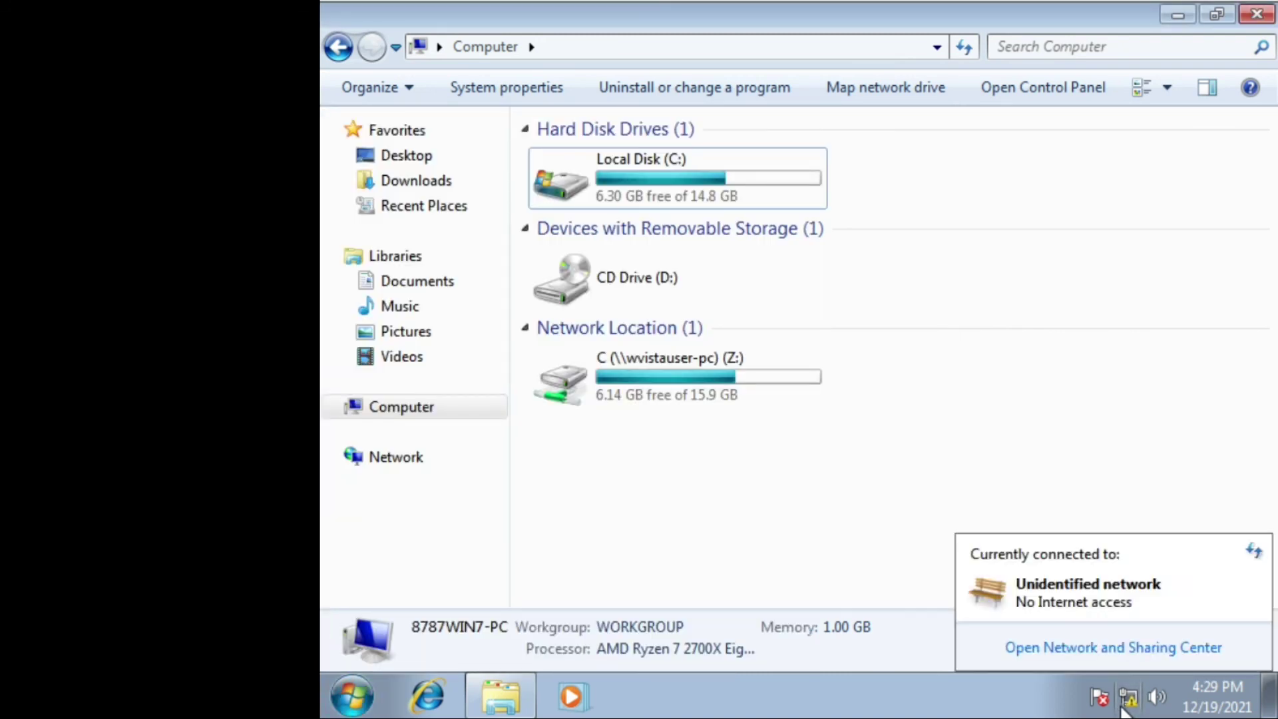
{"action": "left_click", "coordinate": [1246, 20]}
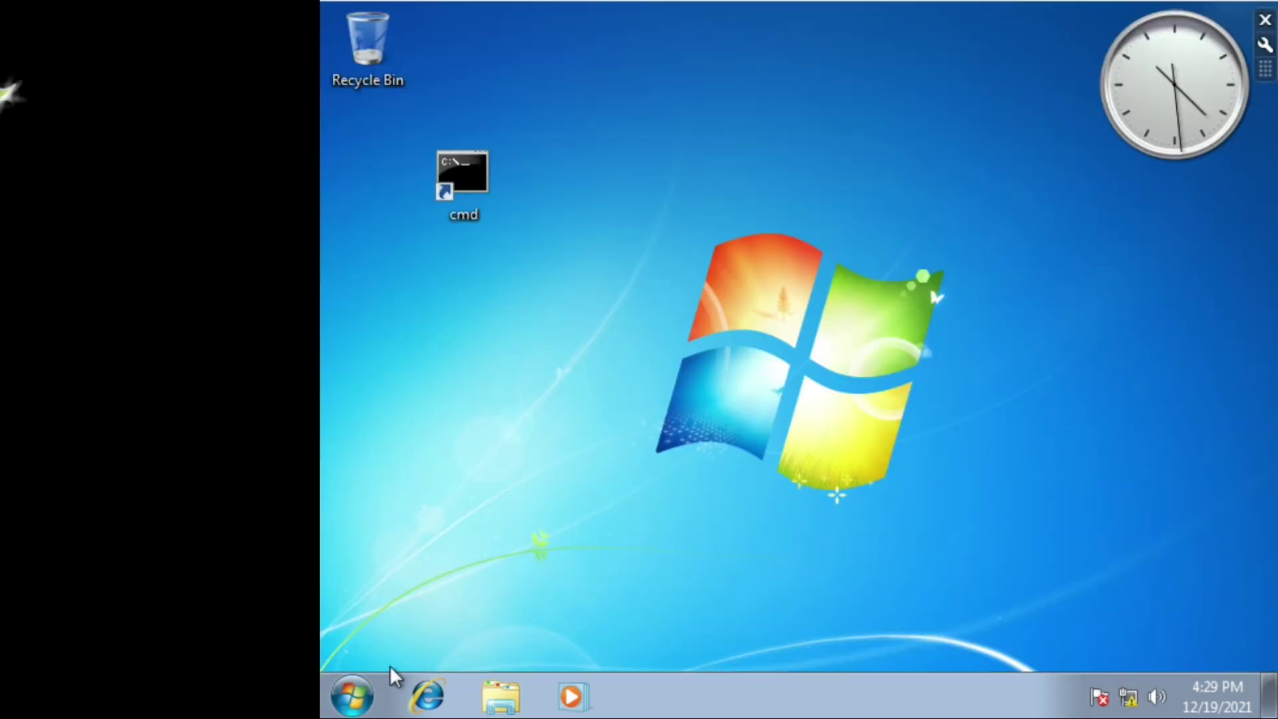
- Restart the Windows 7 machine
{"action": "left_click", "coordinate": [352, 697]}
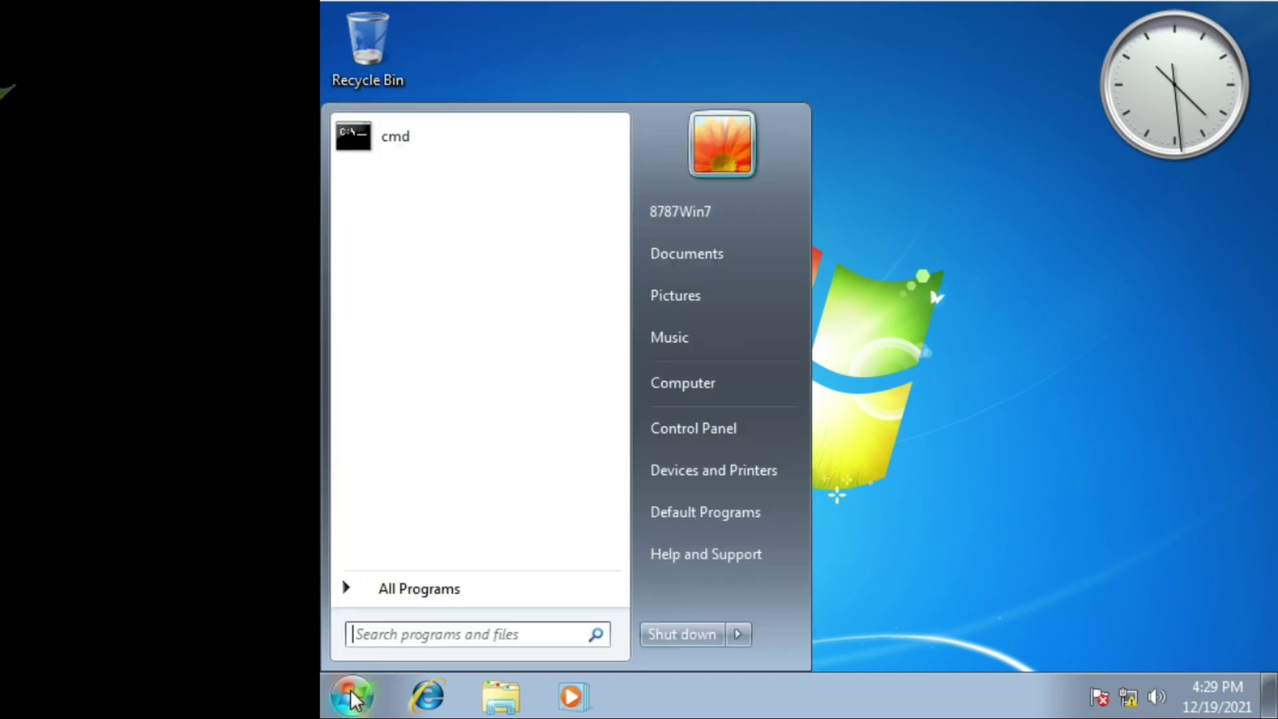
{"action": "mouse_move", "coordinate": [743, 637]}
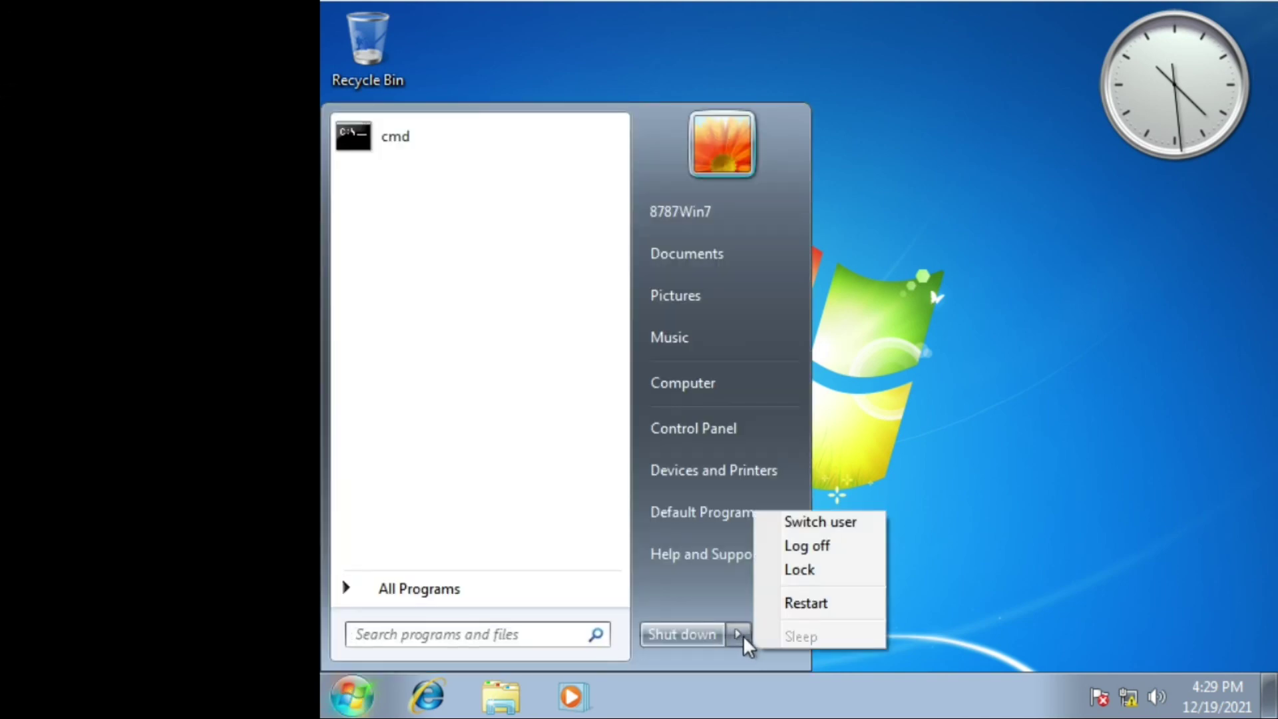
{"action": "left_click", "coordinate": [777, 602]}
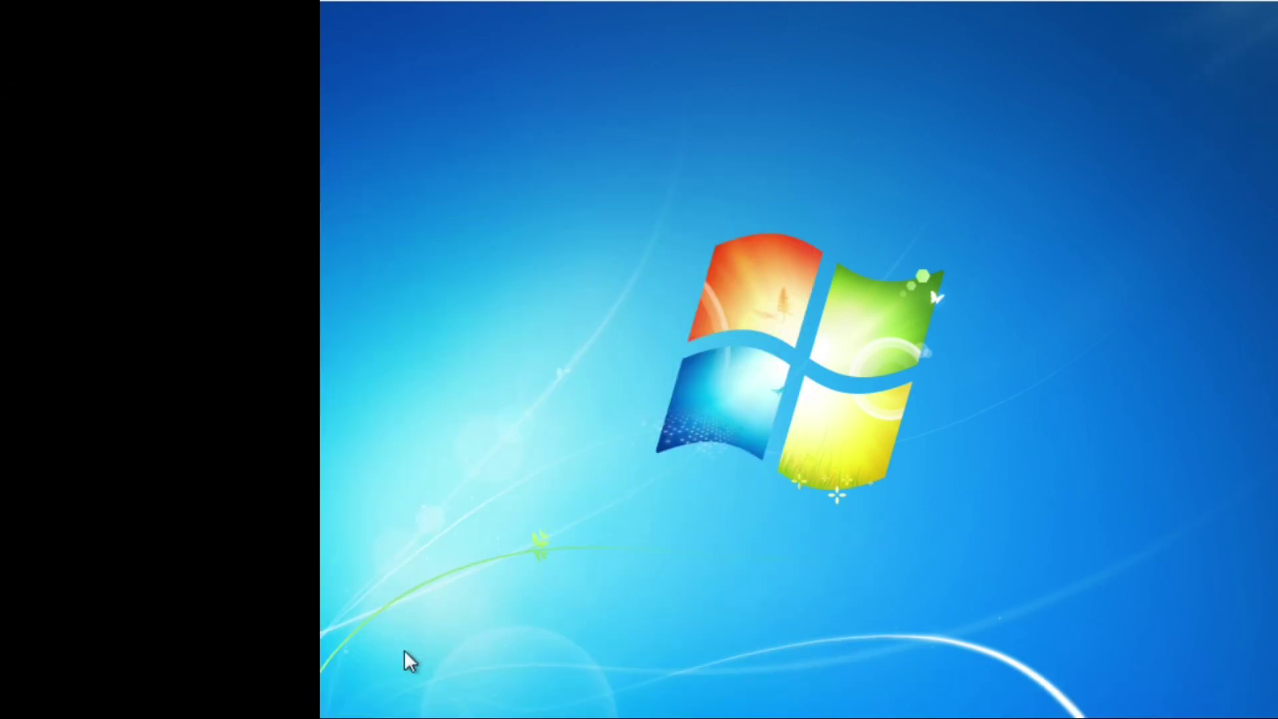